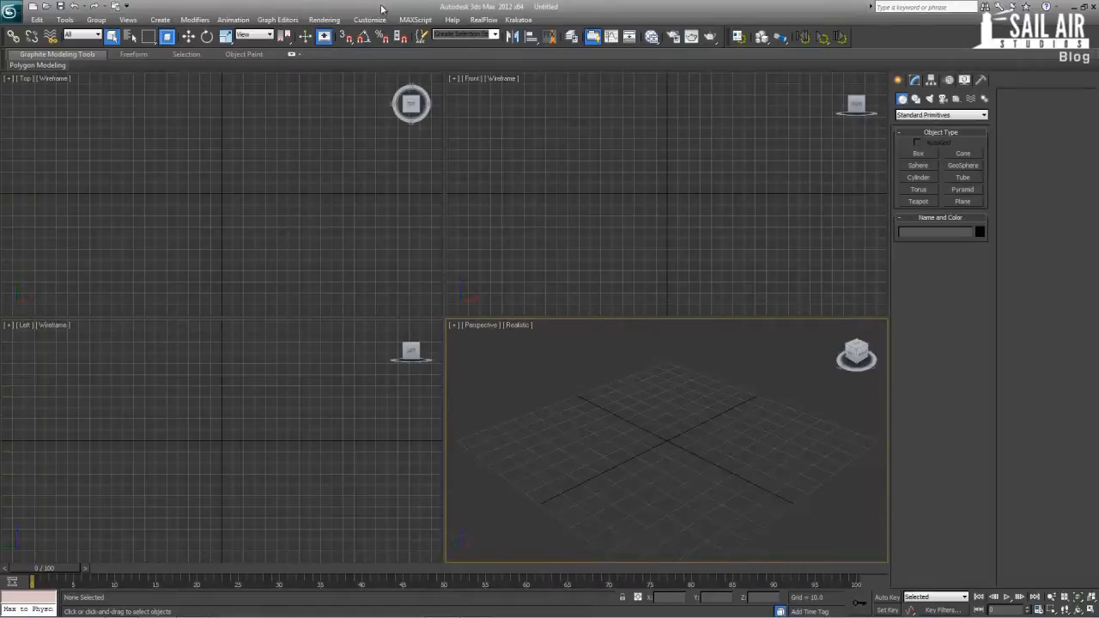
{"action": "left_click", "coordinate": [325, 20]}
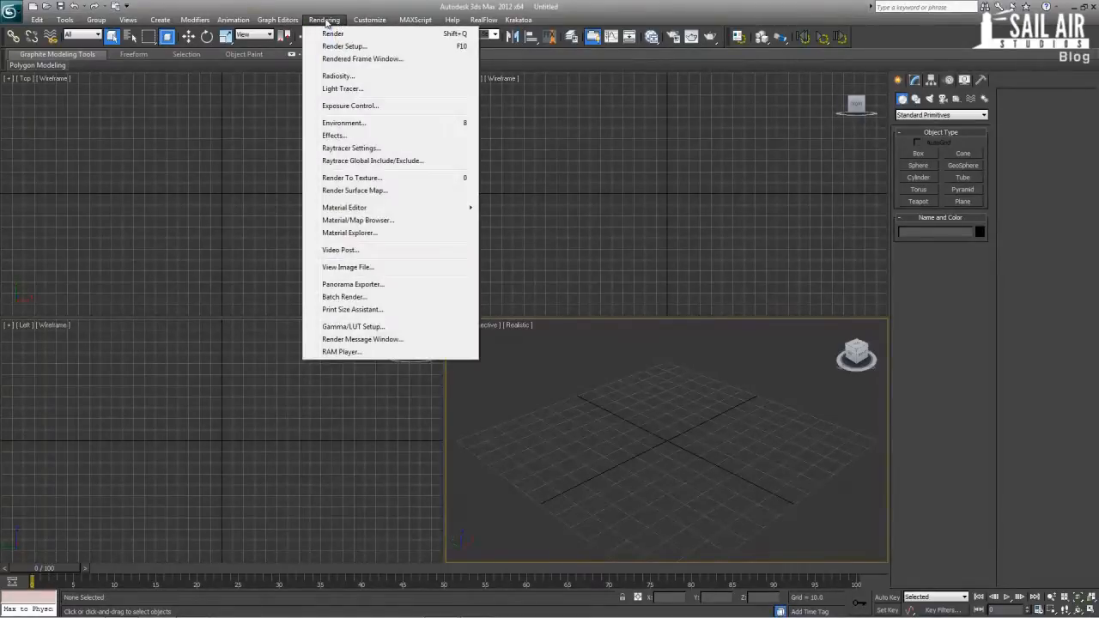
{"action": "left_click", "coordinate": [326, 21]}
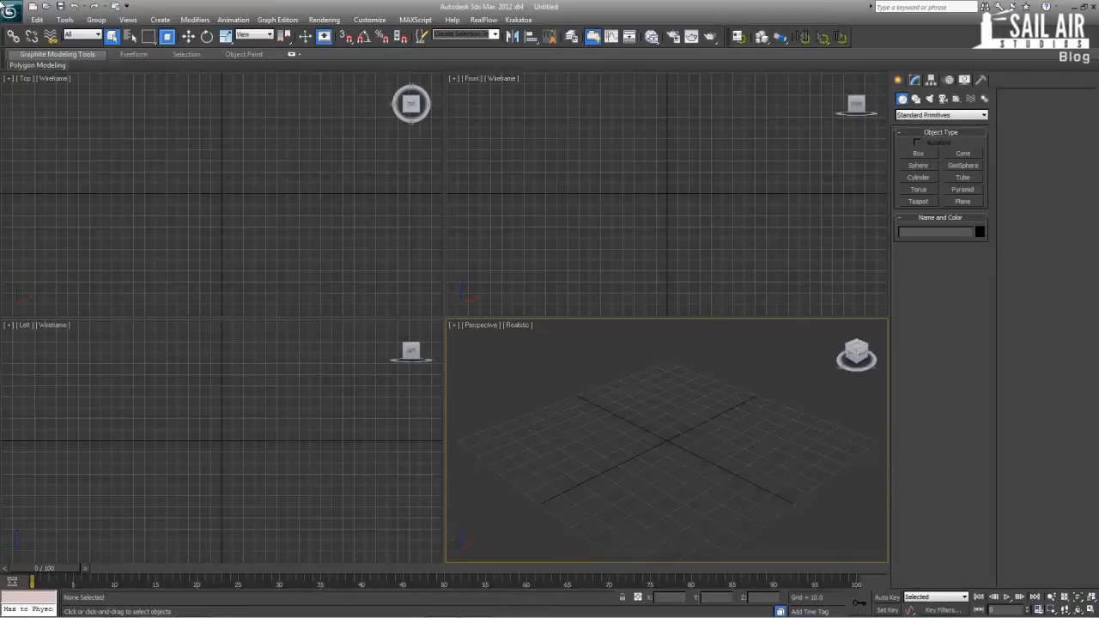
Open the recent scene File.max and delete the cross-shaped pipe piece standing on the grid.
{"action": "left_click", "coordinate": [10, 10]}
{"action": "left_click", "coordinate": [138, 71]}
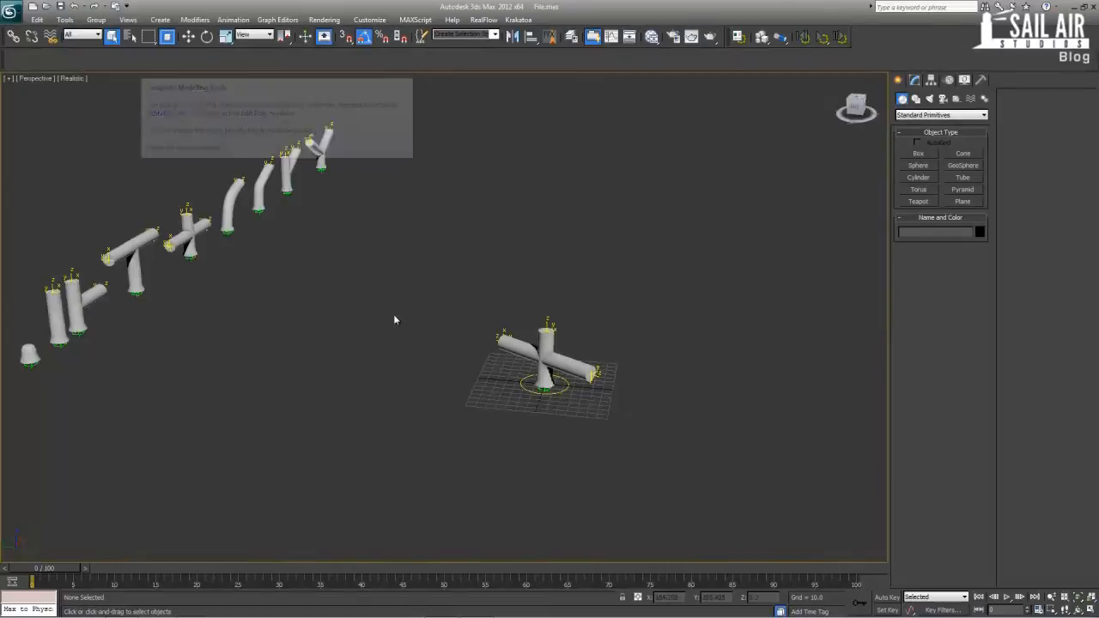
{"action": "left_click_drag", "start_coordinate": [488, 300], "coordinate": [726, 470]}
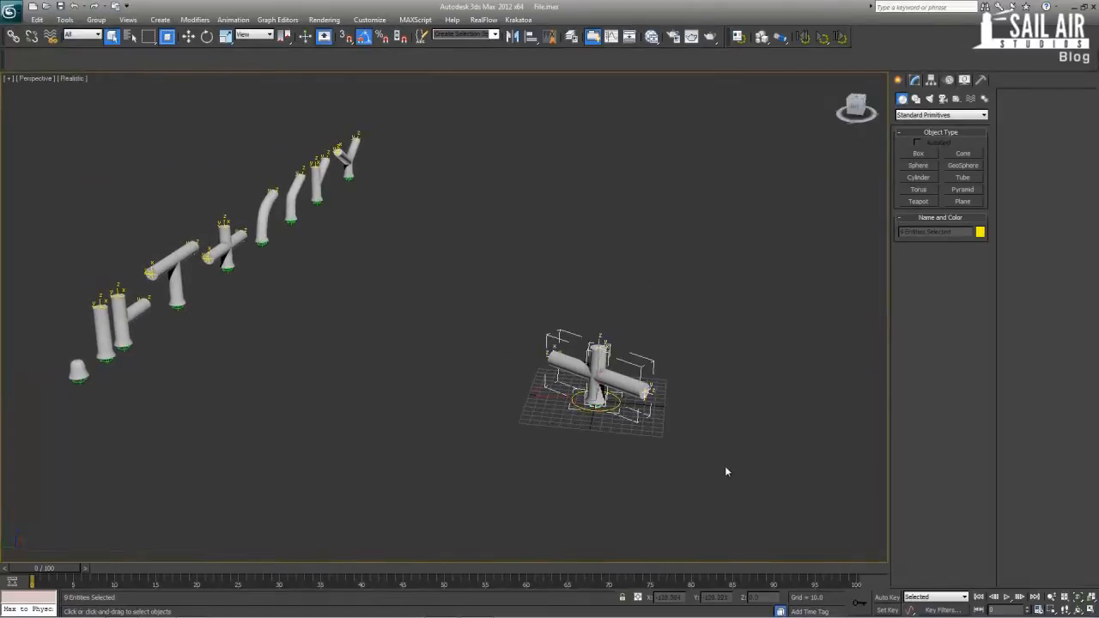
{"action": "key", "text": "Delete"}
Examine the row of modular pipe pieces from the front, from the end cap to the Y-shaped piece.
{"action": "left_click", "coordinate": [105, 360]}
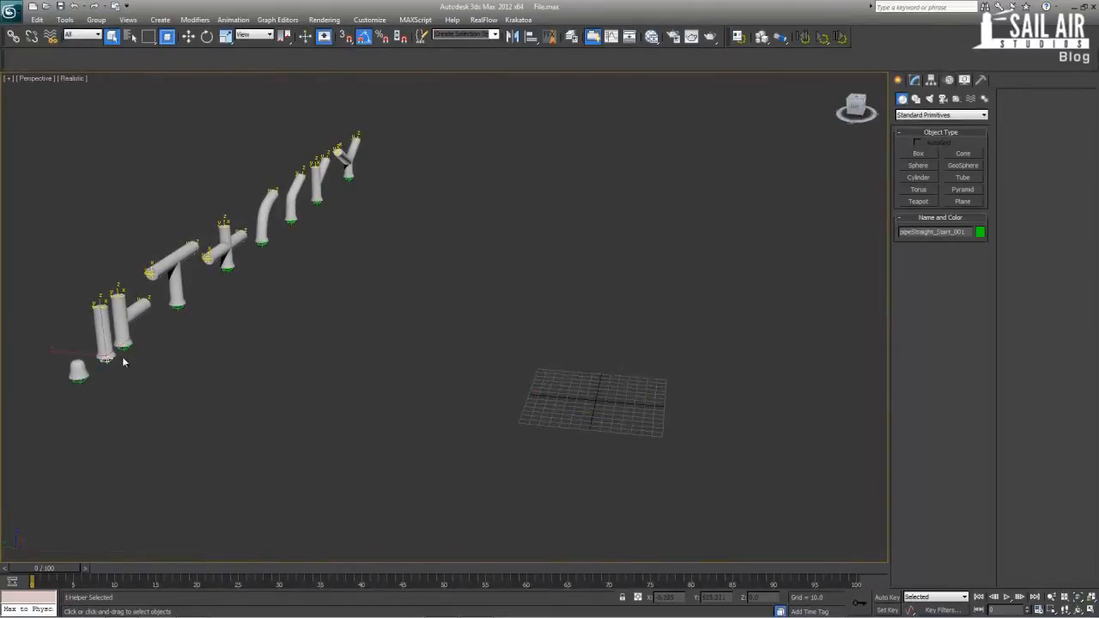
{"action": "key", "text": "z"}
{"action": "middle_click_drag", "start_coordinate": [189, 371], "coordinate": [394, 326], "text": "alt"}
{"action": "scroll", "coordinate": [301, 380], "scroll_direction": "down", "scroll_amount": 6}
{"action": "middle_click_drag", "start_coordinate": [525, 343], "coordinate": [273, 370]}
{"action": "scroll", "coordinate": [272, 370], "scroll_direction": "down", "scroll_amount": 4}
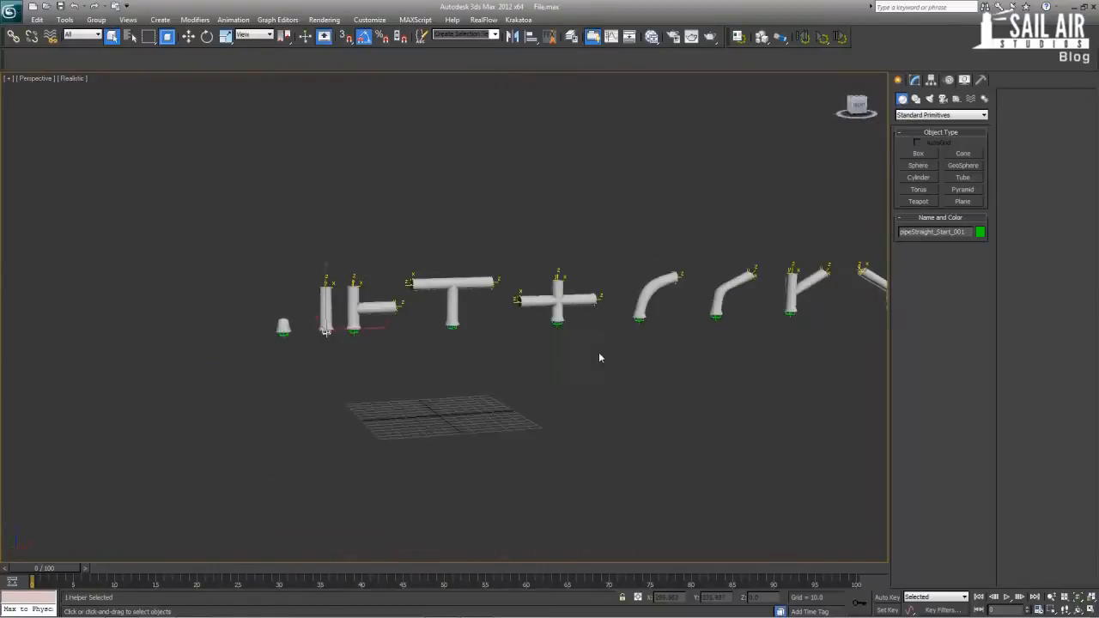
{"action": "middle_click_drag", "start_coordinate": [599, 357], "coordinate": [505, 371]}
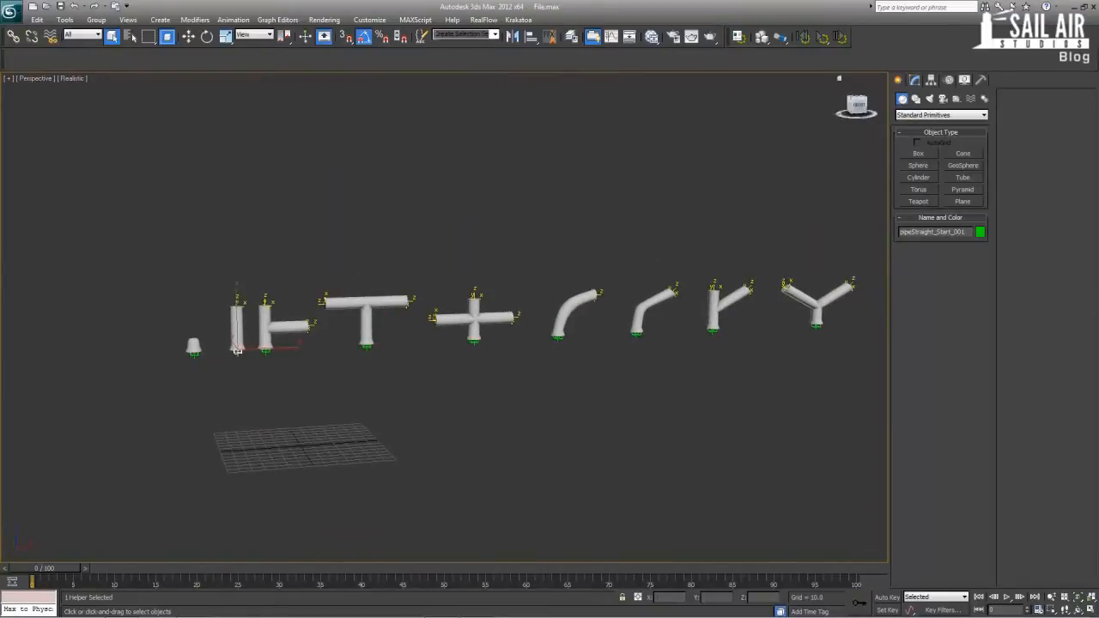
Run the 03 script from the Scripts folder and place the Pipes Generator window clear of the pipe pieces.
{"action": "left_click", "coordinate": [415, 19]}
{"action": "left_click", "coordinate": [430, 59]}
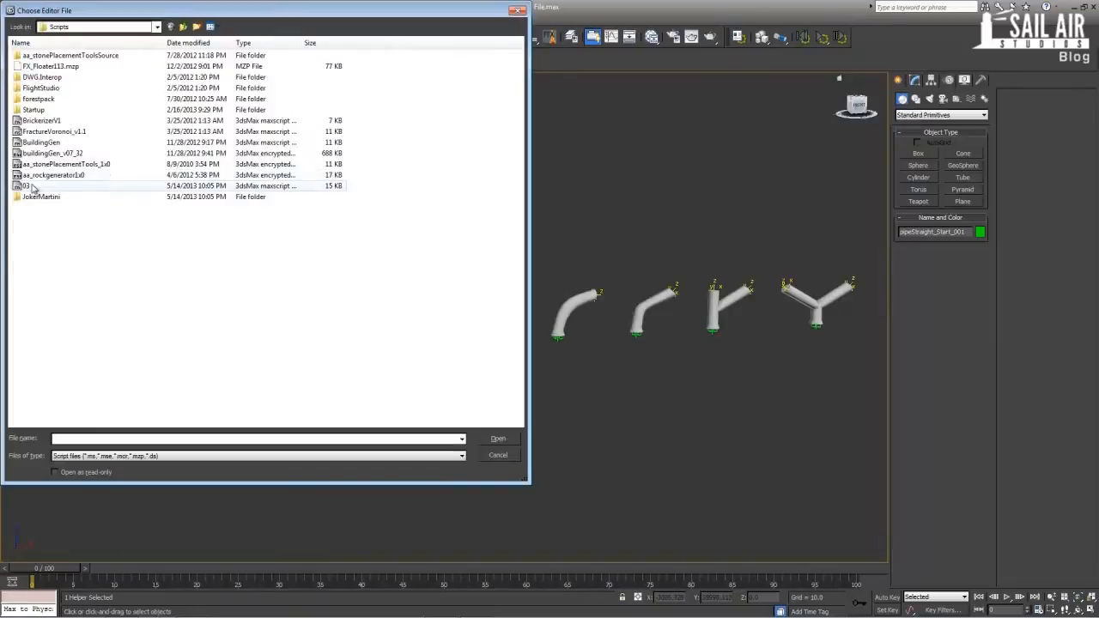
{"action": "double_click", "coordinate": [176, 192]}
{"action": "left_click_drag", "start_coordinate": [550, 143], "coordinate": [916, 119]}
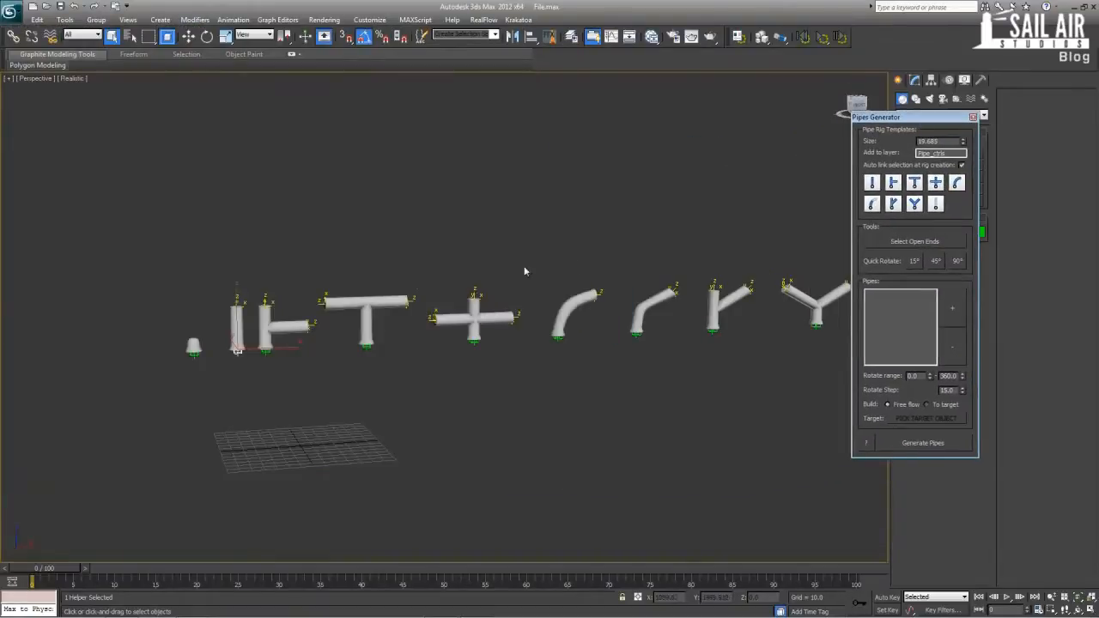
Add the whole row of modular pipe pieces to the Pipes Generator's pipe list and clear the scene selection.
{"action": "middle_click_drag", "start_coordinate": [523, 269], "coordinate": [93, 331], "text": "alt"}
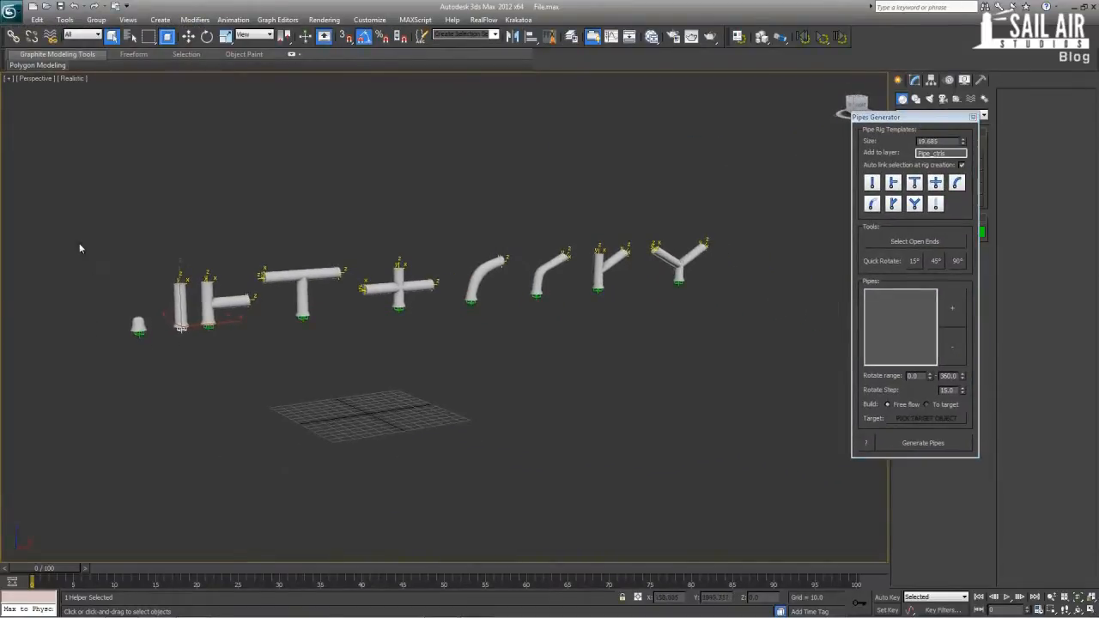
{"action": "left_click_drag", "start_coordinate": [831, 403], "coordinate": [831, 404]}
{"action": "left_click_drag", "start_coordinate": [19, 195], "coordinate": [776, 436]}
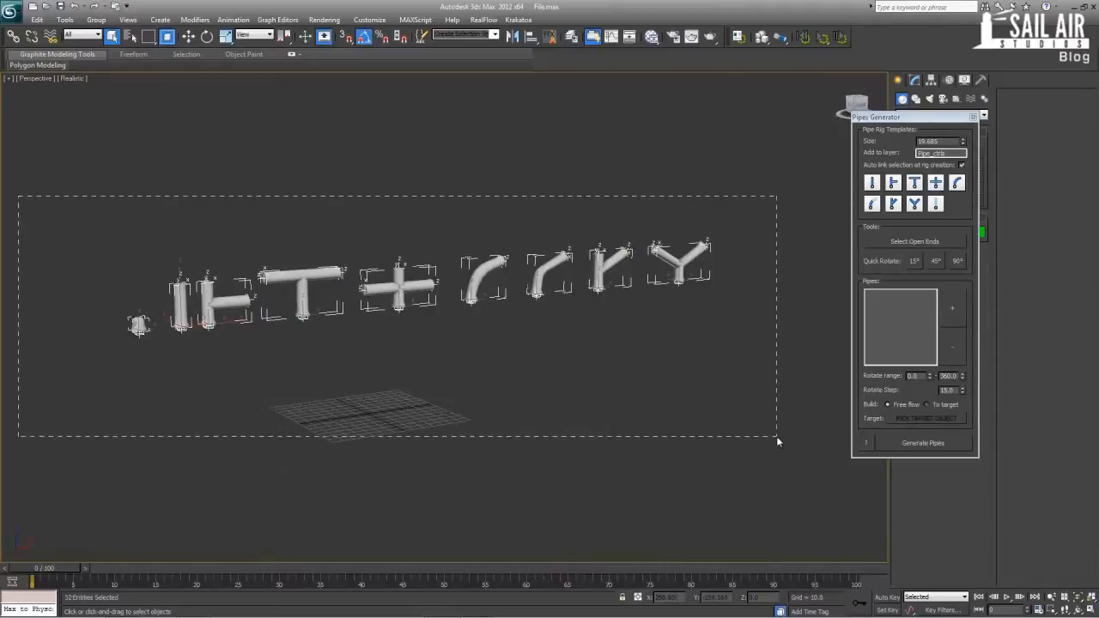
{"action": "left_click", "coordinate": [948, 307]}
{"action": "left_click", "coordinate": [512, 351]}
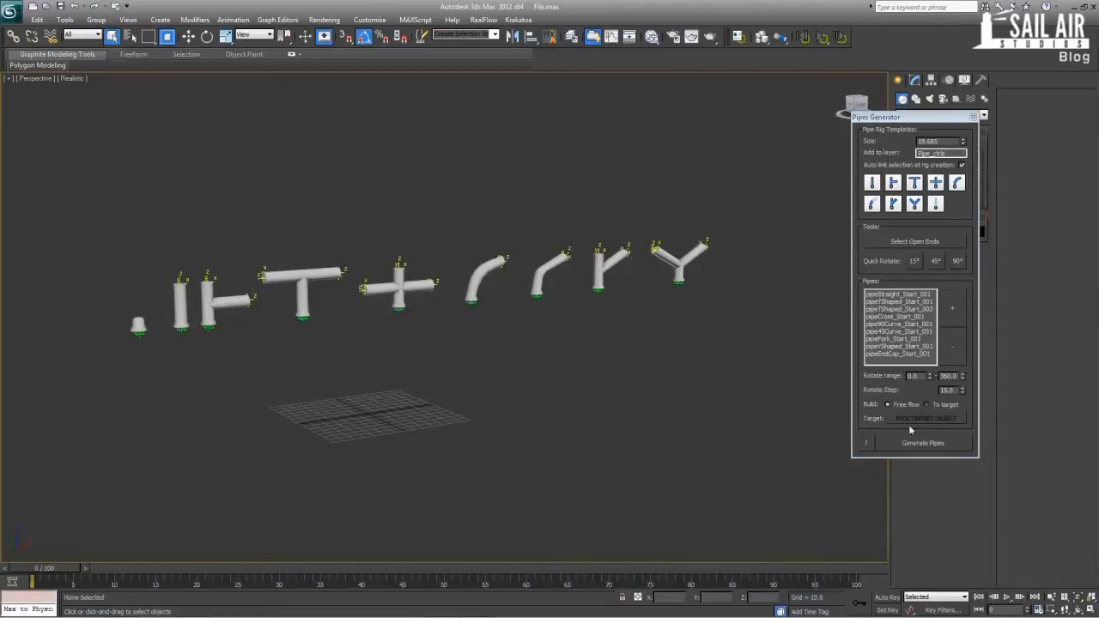
Generate the first pipe of a new system using only pipeFork_Start_001.
{"action": "left_click", "coordinate": [896, 339]}
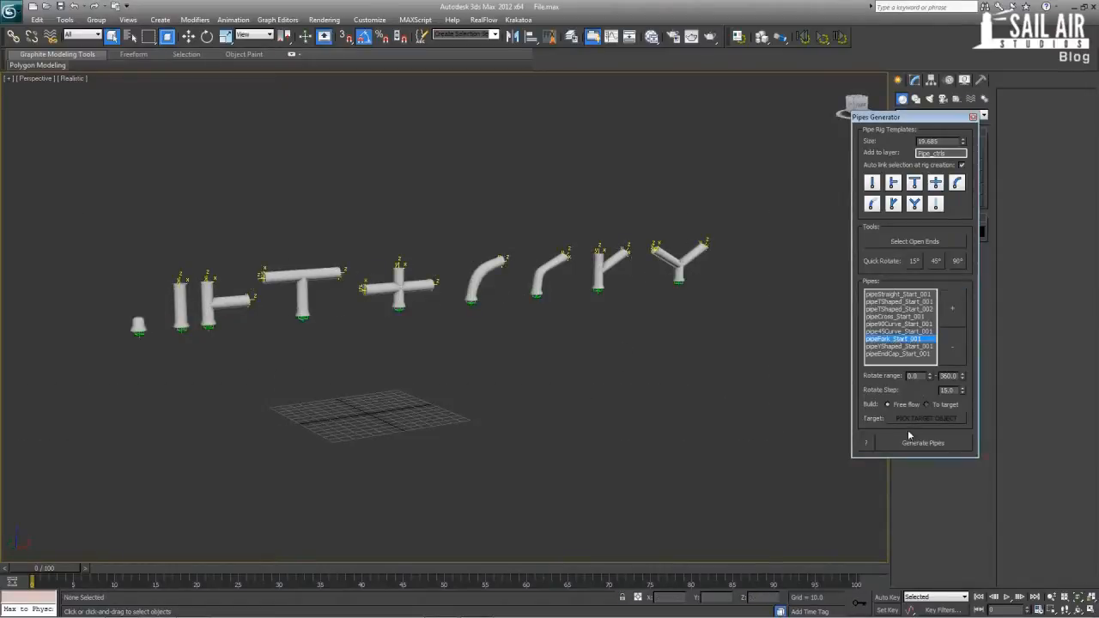
{"action": "left_click", "coordinate": [913, 442]}
{"action": "middle_click_drag", "start_coordinate": [679, 435], "coordinate": [471, 340], "text": "alt"}
Grow the pipe system through repeated generations using every piece from pipeStraight_Start_001 to pipeEndCap_Start_001.
{"action": "left_click", "coordinate": [897, 295]}
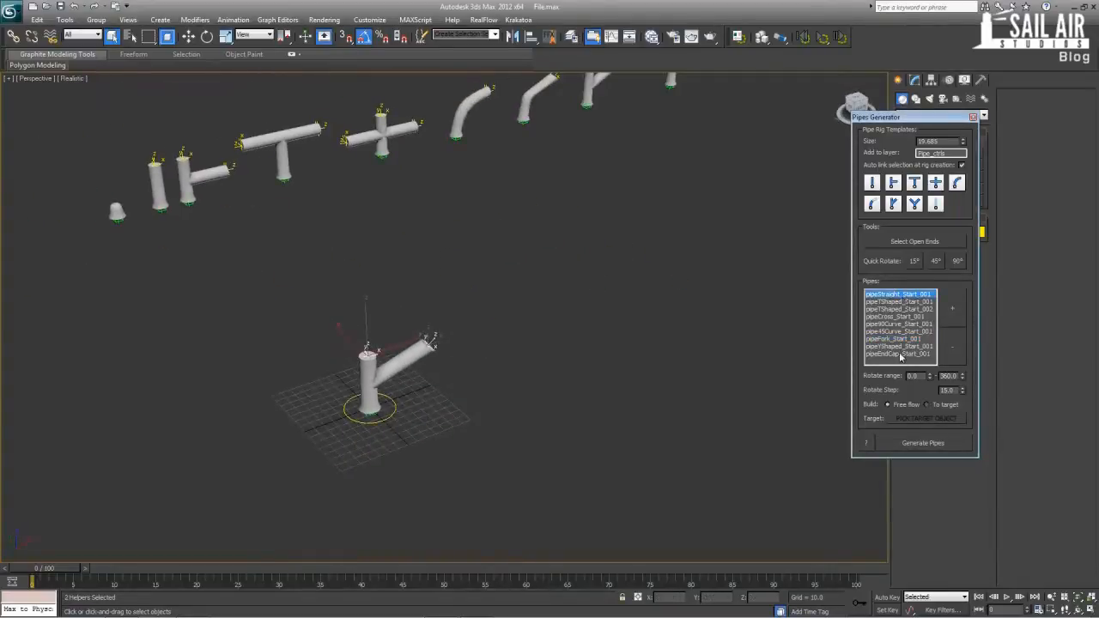
{"action": "left_click", "coordinate": [901, 354], "text": "shift"}
{"action": "left_click", "coordinate": [923, 444]}
{"action": "left_click", "coordinate": [923, 451]}
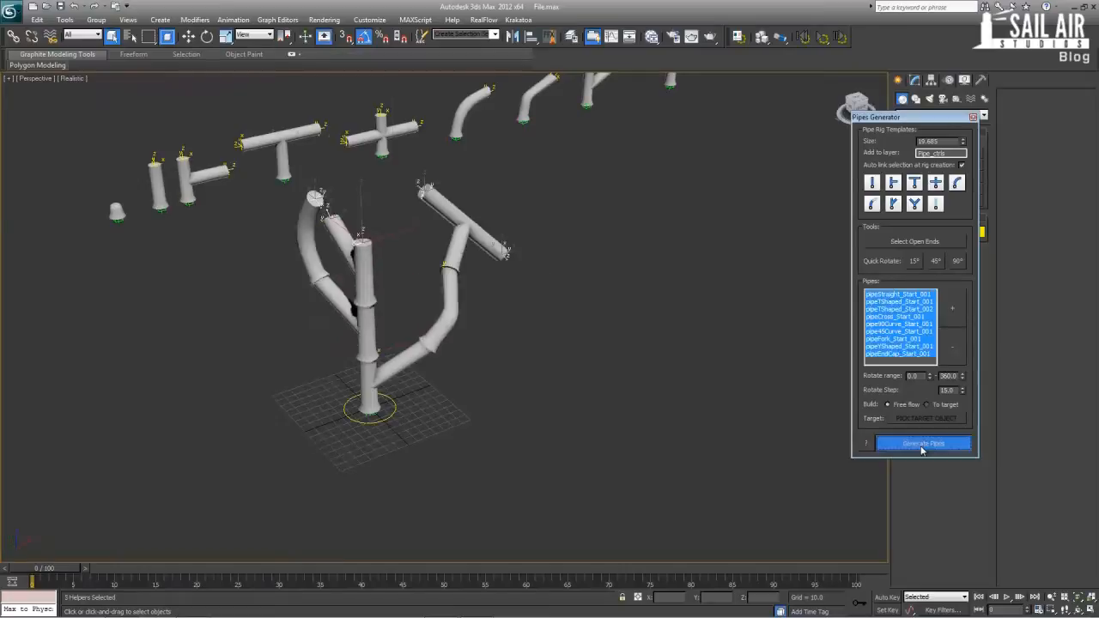
{"action": "left_click", "coordinate": [923, 451]}
{"action": "left_click", "coordinate": [923, 451]}
{"action": "left_click", "coordinate": [923, 451]}
{"action": "left_click", "coordinate": [923, 451]}
{"action": "left_click", "coordinate": [922, 451]}
{"action": "left_click", "coordinate": [923, 450]}
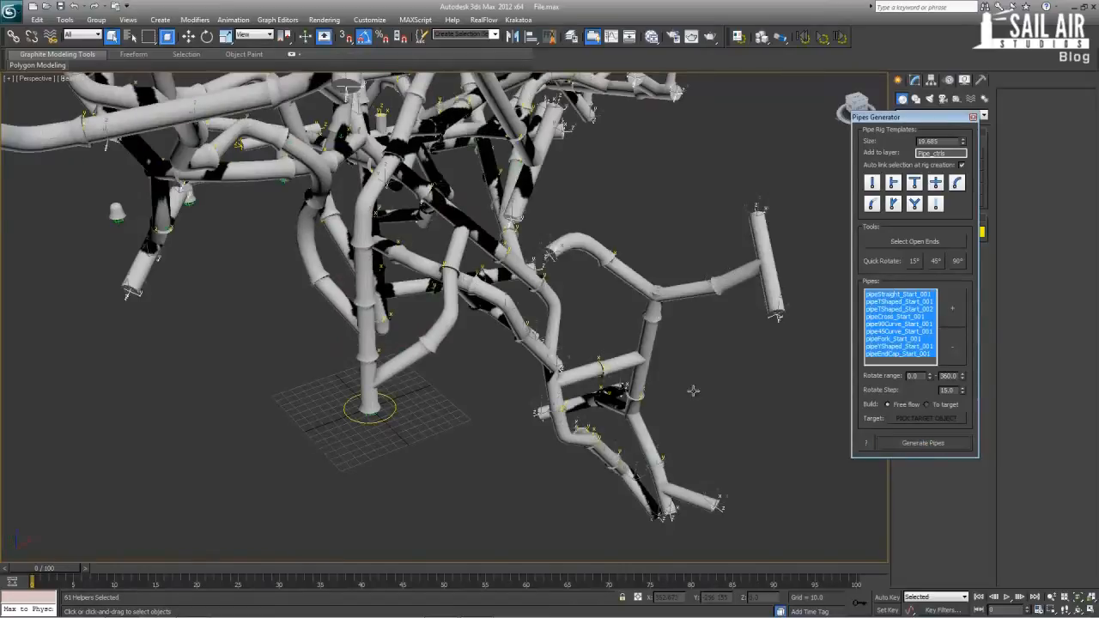
{"action": "scroll", "coordinate": [692, 317], "scroll_direction": "down", "scroll_amount": 6}
{"action": "middle_click_drag", "start_coordinate": [632, 310], "coordinate": [766, 292], "text": "alt"}
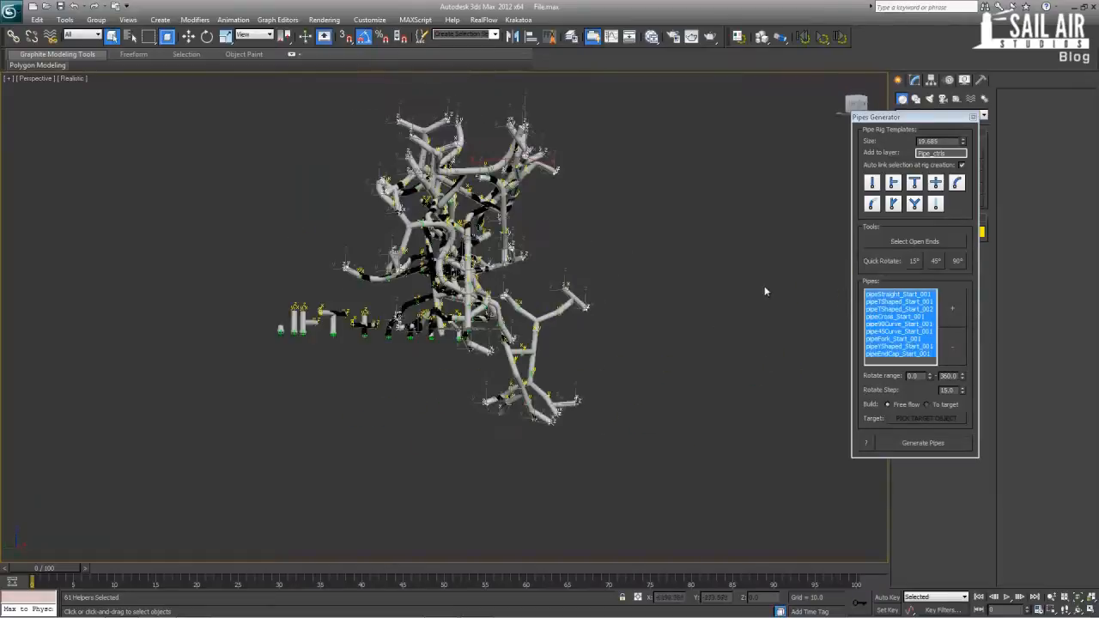
Close off the open pipe ends by generating only pipeEndCap_Start_001, and dismiss the script message.
{"action": "left_click", "coordinate": [897, 353]}
{"action": "left_click", "coordinate": [912, 446]}
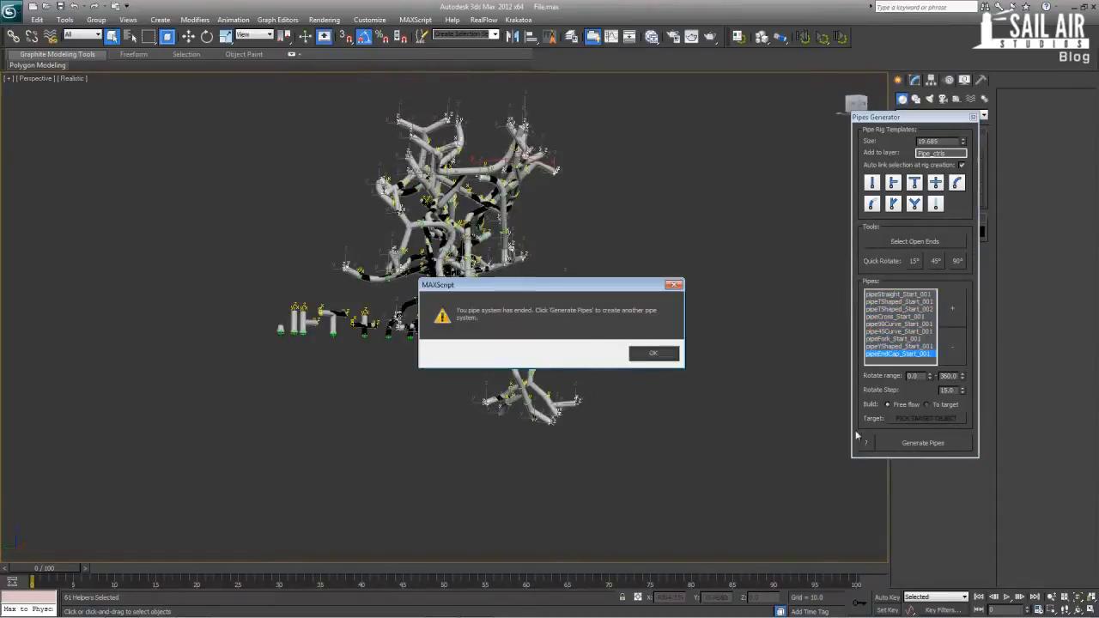
{"action": "left_click", "coordinate": [649, 355]}
Examine the finished pipe network from several angles and distances, comparing wireframe and edged-face display.
{"action": "mouse_move", "coordinate": [530, 293]}
{"action": "middle_mouse_down", "text": "alt"}
{"action": "mouse_move", "coordinate": [643, 336]}
{"action": "mouse_move", "coordinate": [557, 323]}
{"action": "middle_mouse_up", "text": "alt"}
{"action": "key", "text": "F3"}
{"action": "key", "text": "F3"}
{"action": "key", "text": "F4"}
{"action": "key", "text": "F4"}
{"action": "scroll", "coordinate": [532, 300], "scroll_direction": "up", "scroll_amount": 3}
{"action": "middle_click_drag", "start_coordinate": [491, 256], "coordinate": [457, 339]}
{"action": "scroll", "coordinate": [457, 339], "scroll_direction": "up", "scroll_amount": 4}
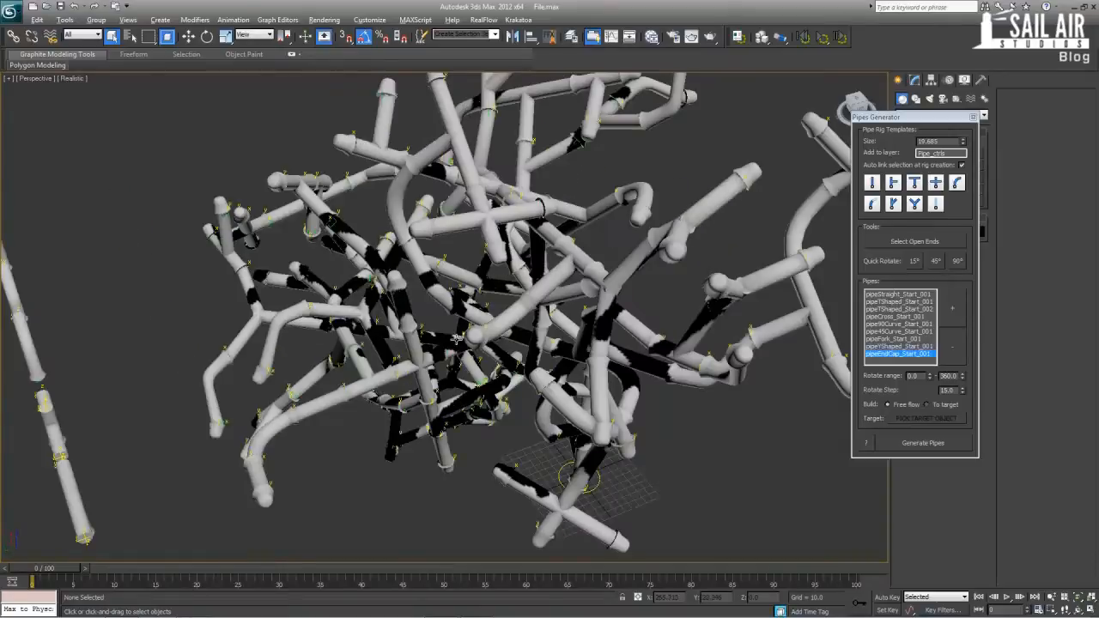
{"action": "scroll", "coordinate": [455, 331], "scroll_direction": "down", "scroll_amount": 10}
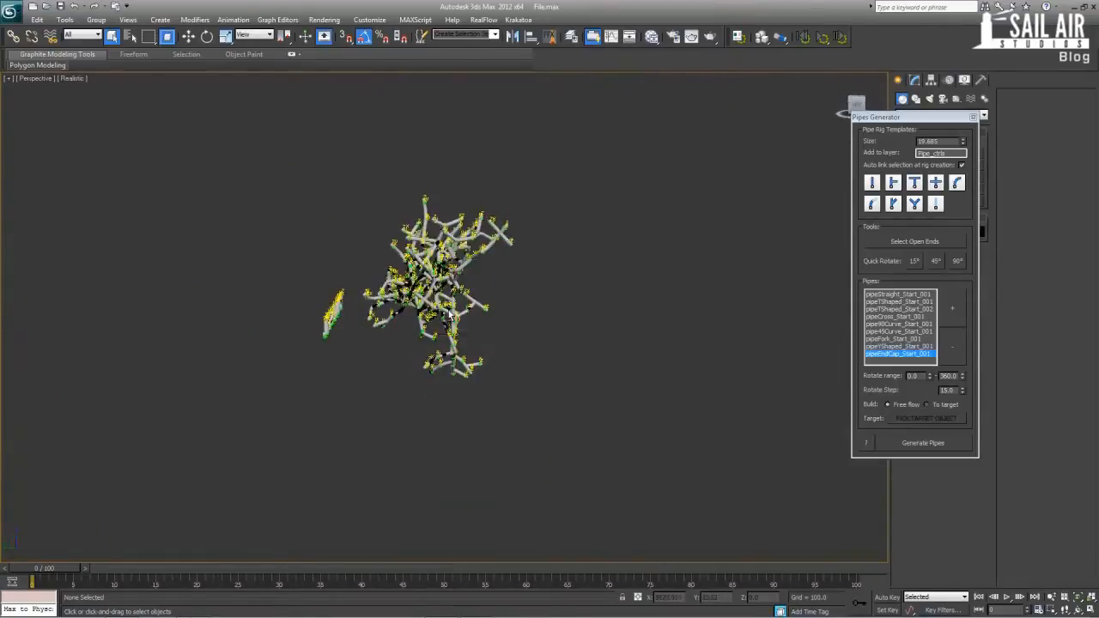
{"action": "middle_click_drag", "start_coordinate": [448, 310], "coordinate": [449, 315], "text": "alt"}
Delete the entire generated pipe network while keeping the row of source pieces, and close the Pipes Generator.
{"action": "left_click_drag", "start_coordinate": [352, 179], "coordinate": [352, 178]}
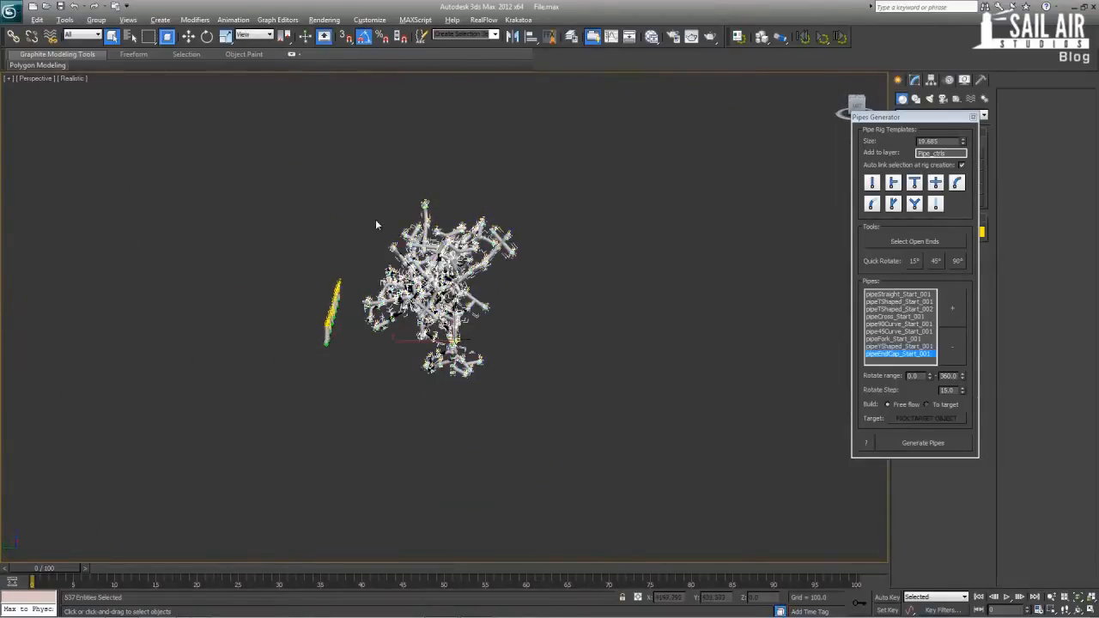
{"action": "middle_click_drag", "start_coordinate": [375, 220], "coordinate": [429, 246], "text": "alt"}
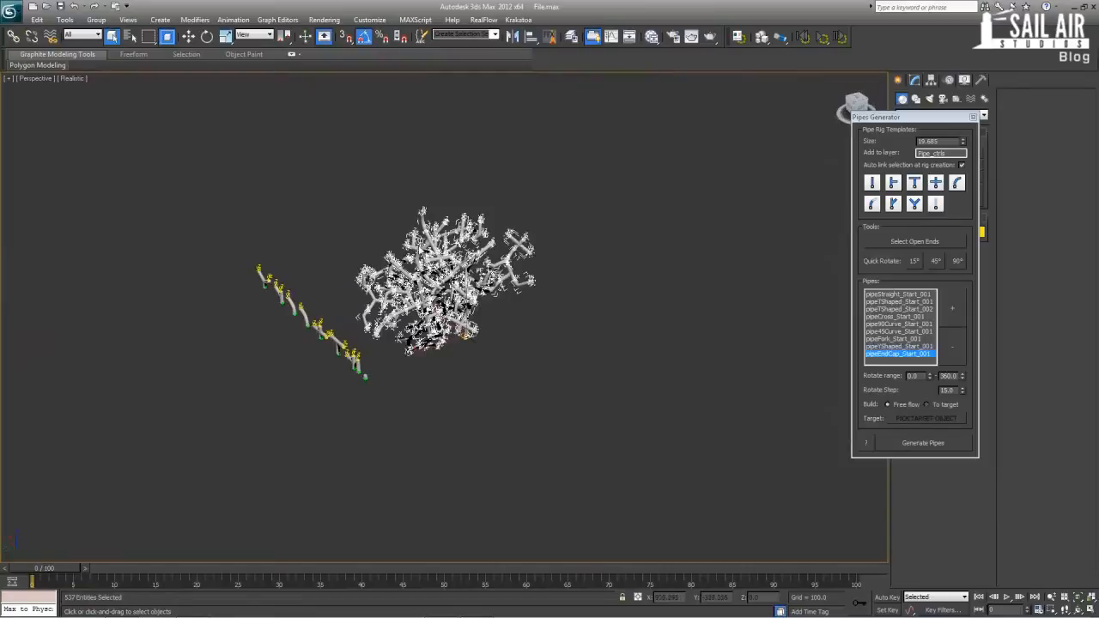
{"action": "key", "text": "Delete"}
{"action": "scroll", "coordinate": [438, 252], "scroll_direction": "up", "scroll_amount": 6}
{"action": "middle_click_drag", "start_coordinate": [564, 287], "coordinate": [490, 345], "text": "alt"}
{"action": "scroll", "coordinate": [526, 298], "scroll_direction": "down", "scroll_amount": 3}
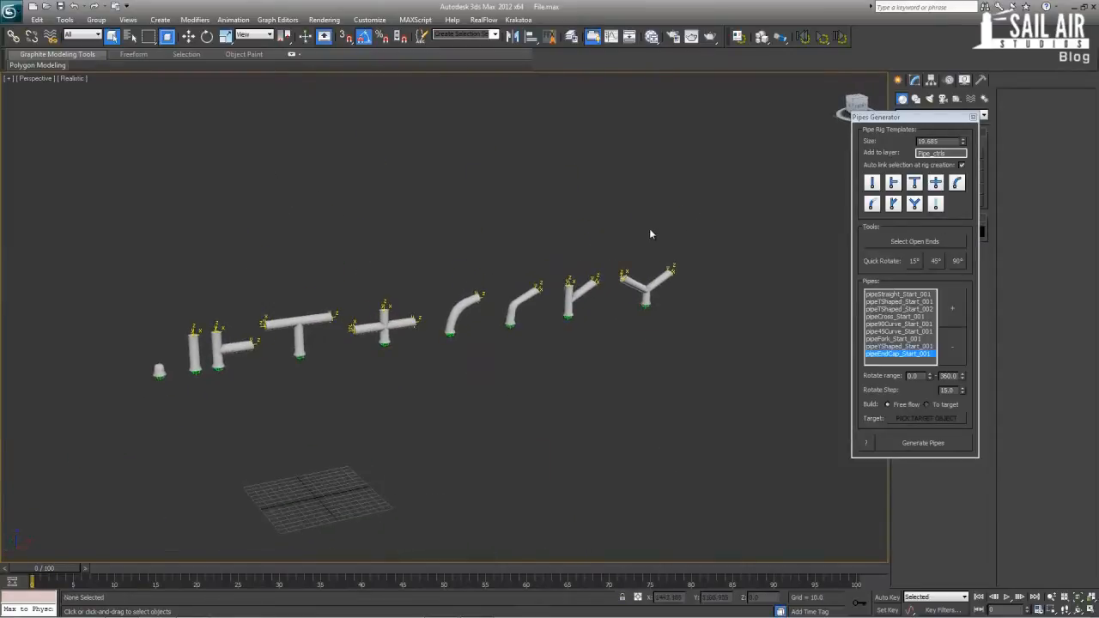
{"action": "left_click", "coordinate": [974, 117]}
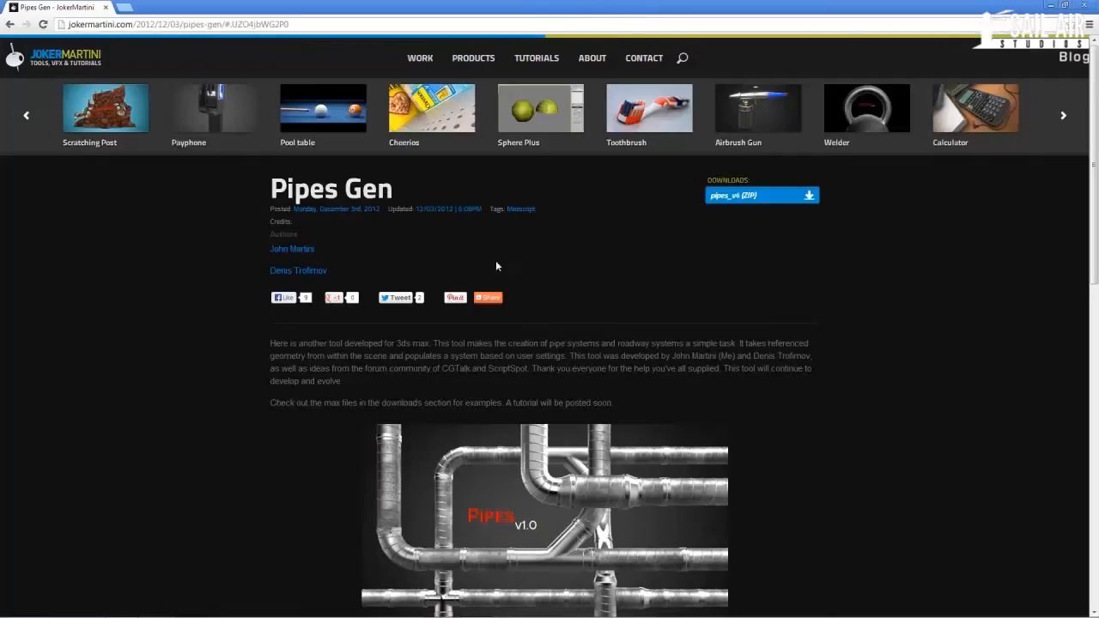
Download pipes_v4 (ZIP) from the Pipes Gen page on jokermartini.com in Chrome and show the file in its folder.
{"action": "scroll", "coordinate": [495, 266], "scroll_direction": "down", "scroll_amount": 4}
{"action": "scroll", "coordinate": [810, 184], "scroll_direction": "up", "scroll_amount": 3}
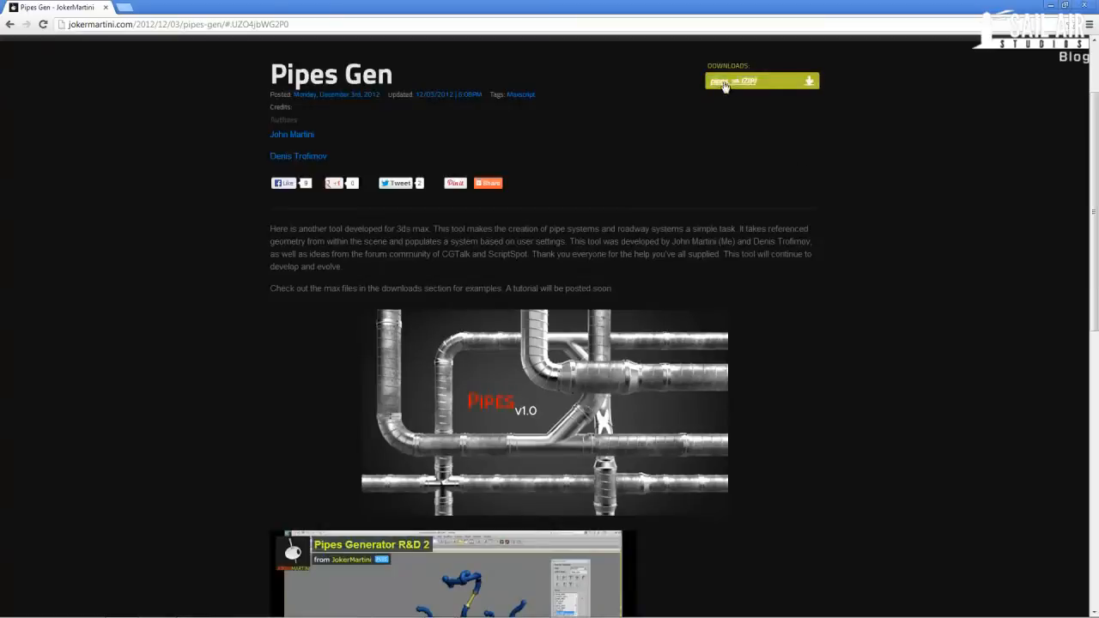
{"action": "scroll", "coordinate": [727, 88], "scroll_direction": "up", "scroll_amount": 2}
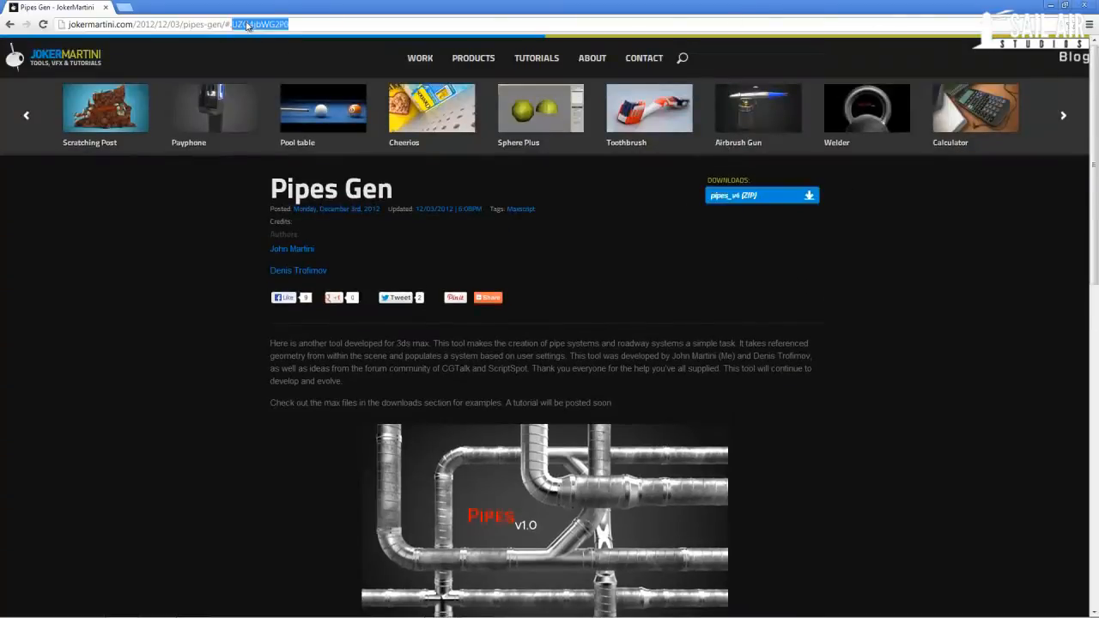
{"action": "left_click", "coordinate": [769, 196]}
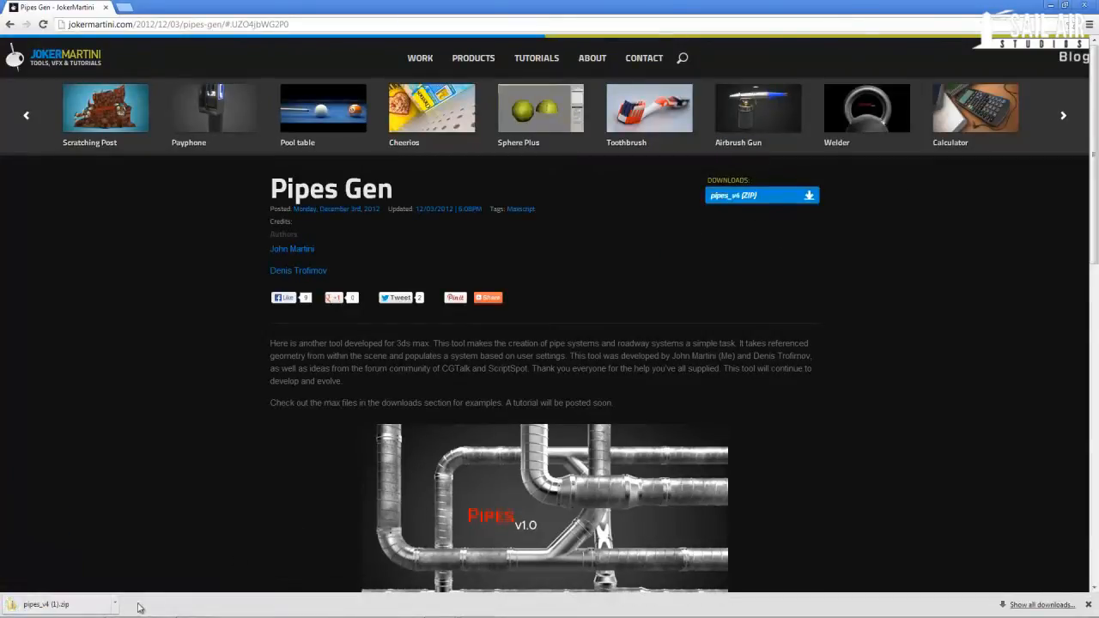
{"action": "left_click", "coordinate": [114, 605]}
{"action": "left_click", "coordinate": [142, 558]}
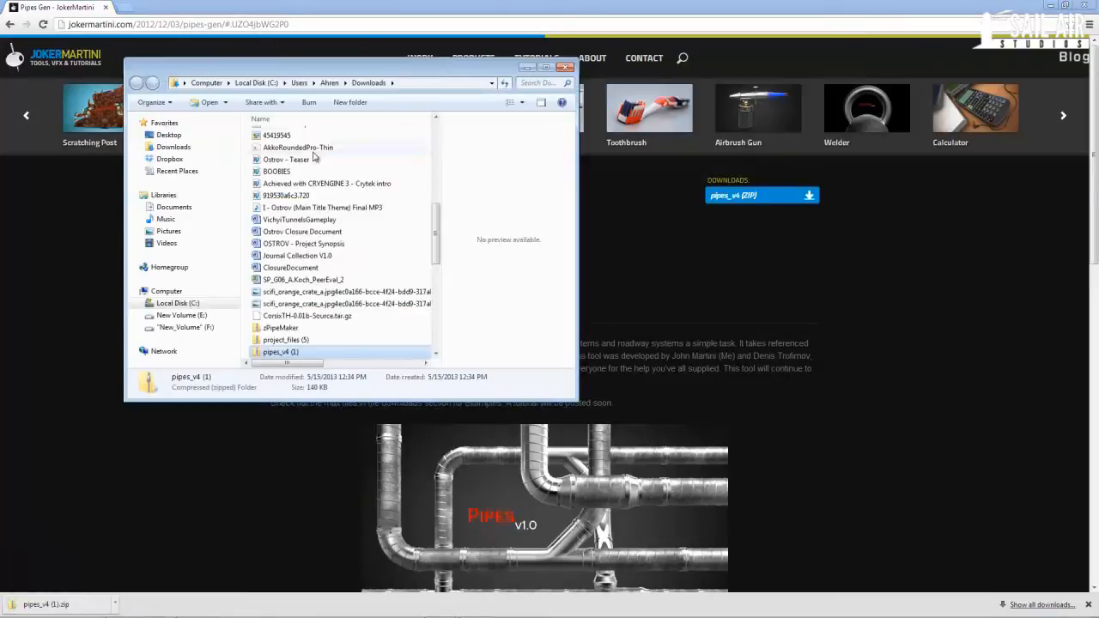
Open the shared_v4 folder inside the pipes_v4 (1) archive and select the 03 script together with the JokerMartini folder.
{"action": "double_click", "coordinate": [283, 352]}
{"action": "double_click", "coordinate": [279, 136]}
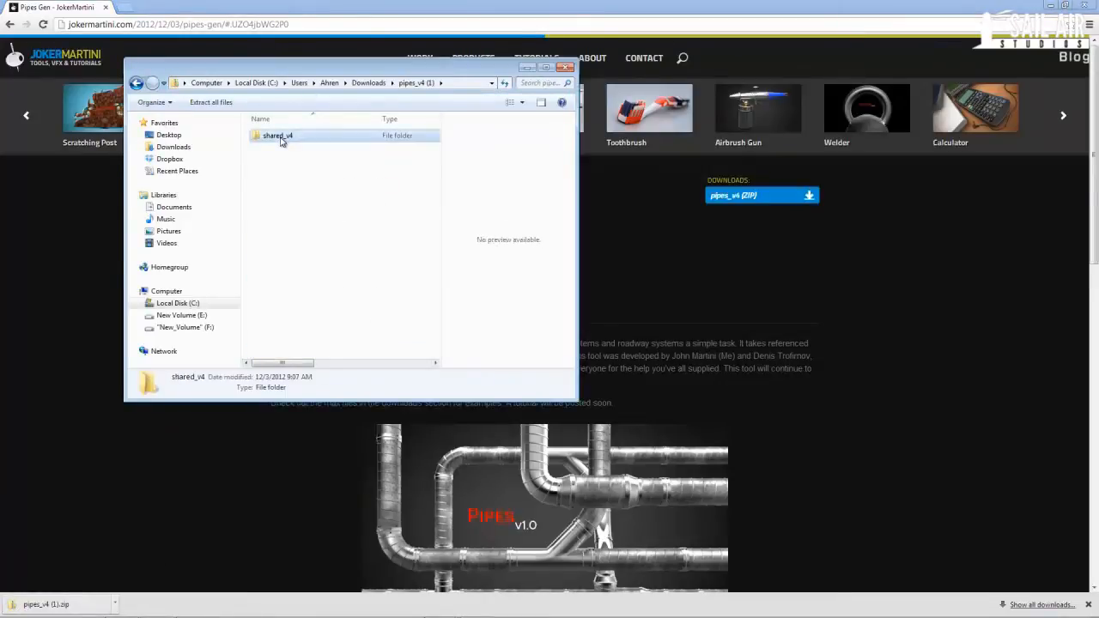
{"action": "left_click", "coordinate": [282, 137]}
{"action": "left_click", "coordinate": [290, 188], "text": "shift"}
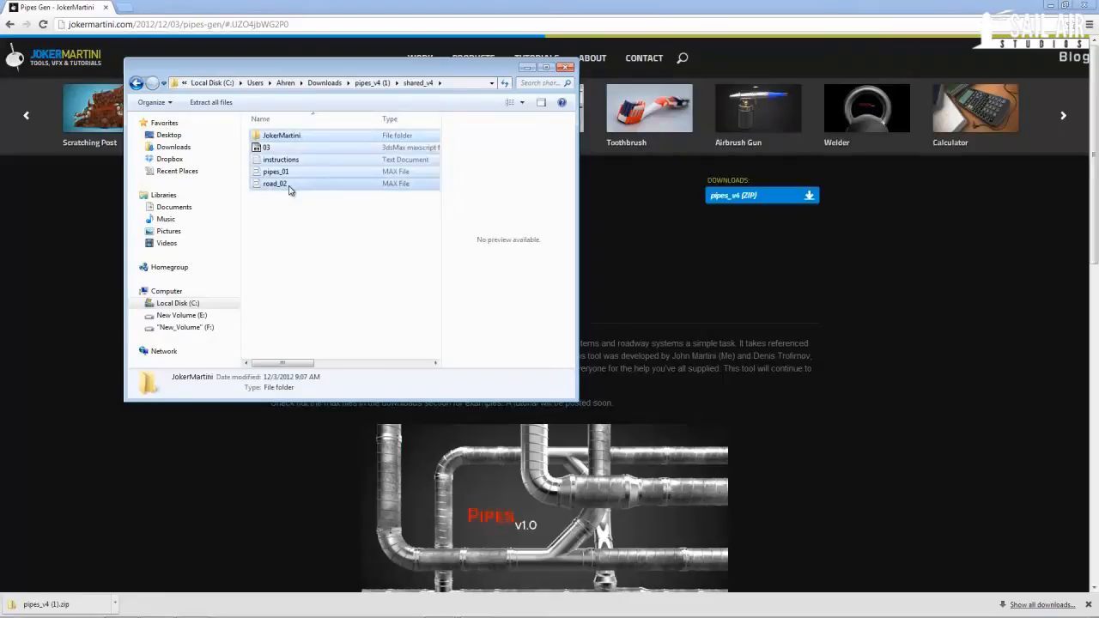
{"action": "left_click", "coordinate": [280, 149]}
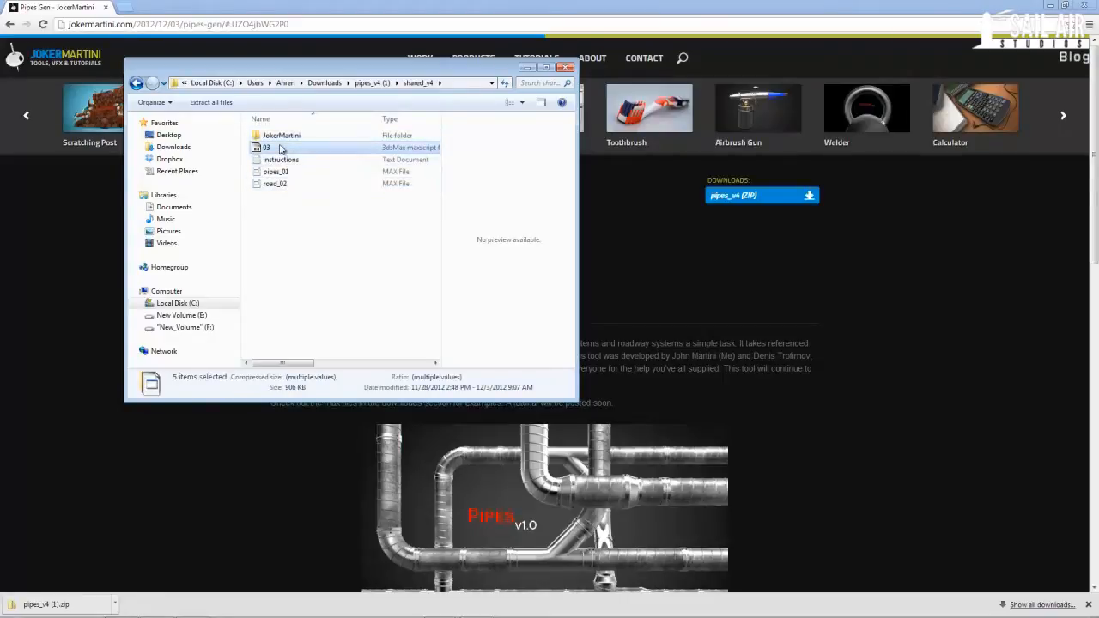
{"action": "left_click", "coordinate": [281, 137], "text": "ctrl"}
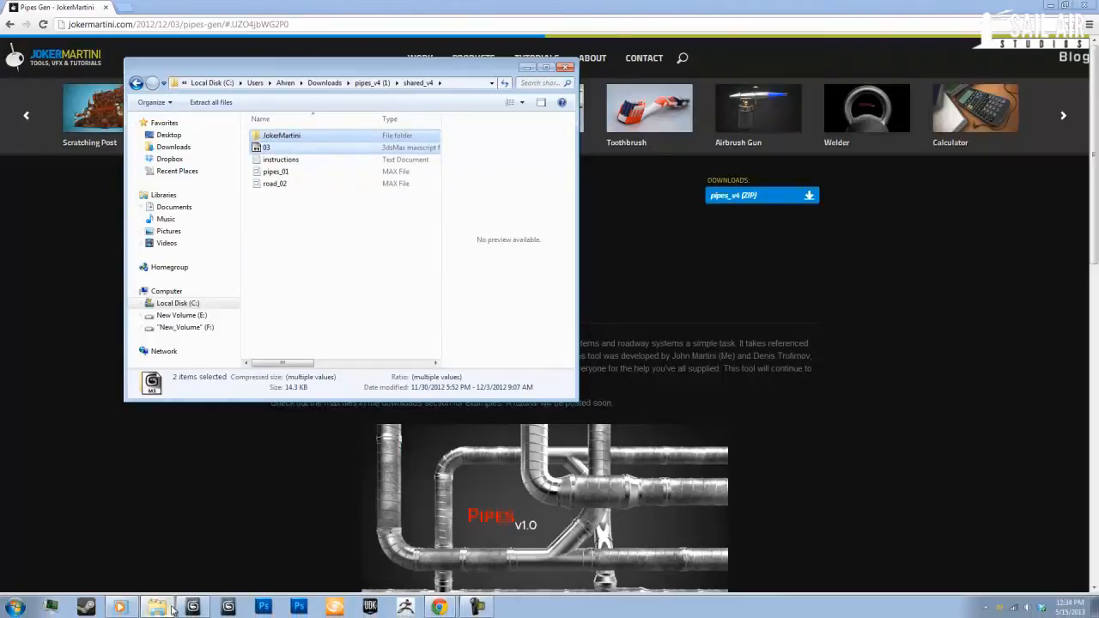
Switch to 3ds Max, browse to the 3ds Max 2012 Scripts folder while choosing a script, examine the 03 file, and close the file dialog.
{"action": "left_click", "coordinate": [202, 609]}
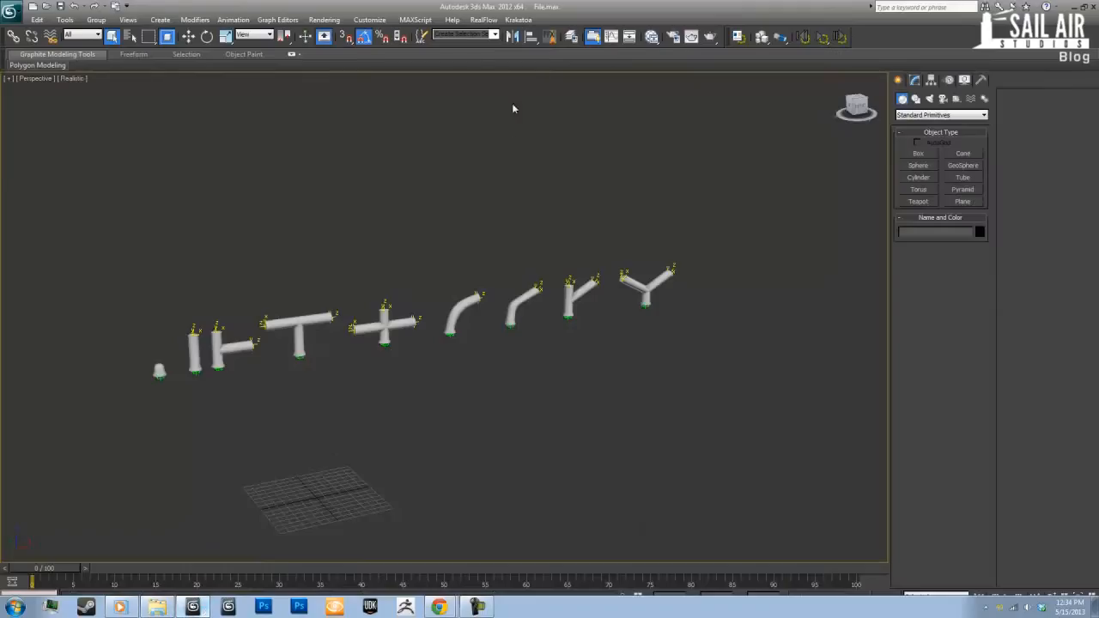
{"action": "left_click", "coordinate": [415, 19]}
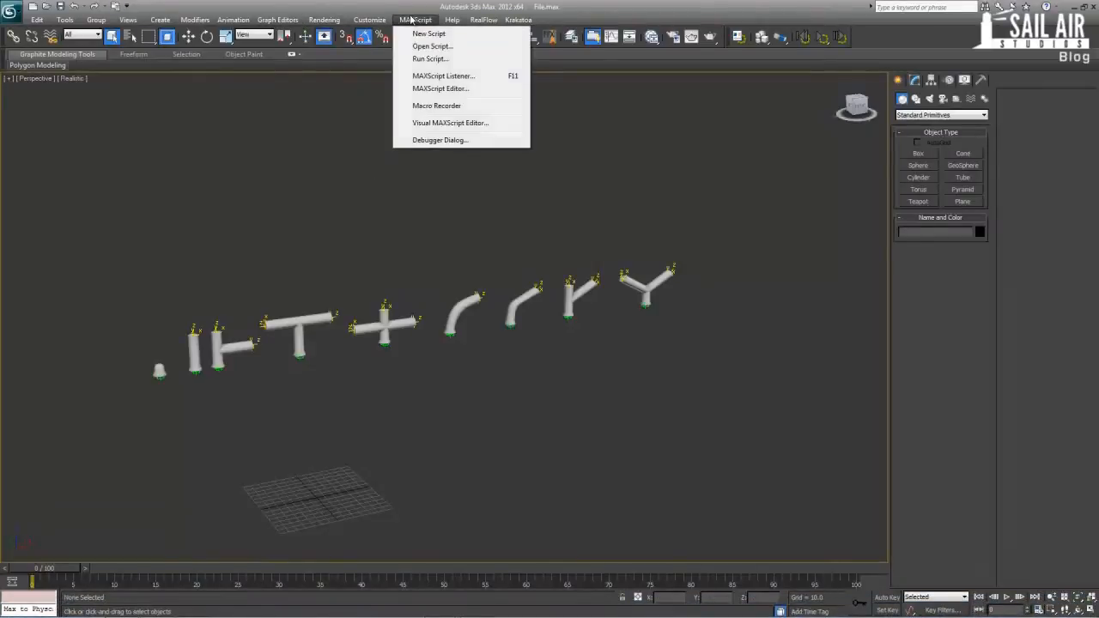
{"action": "left_click", "coordinate": [436, 56]}
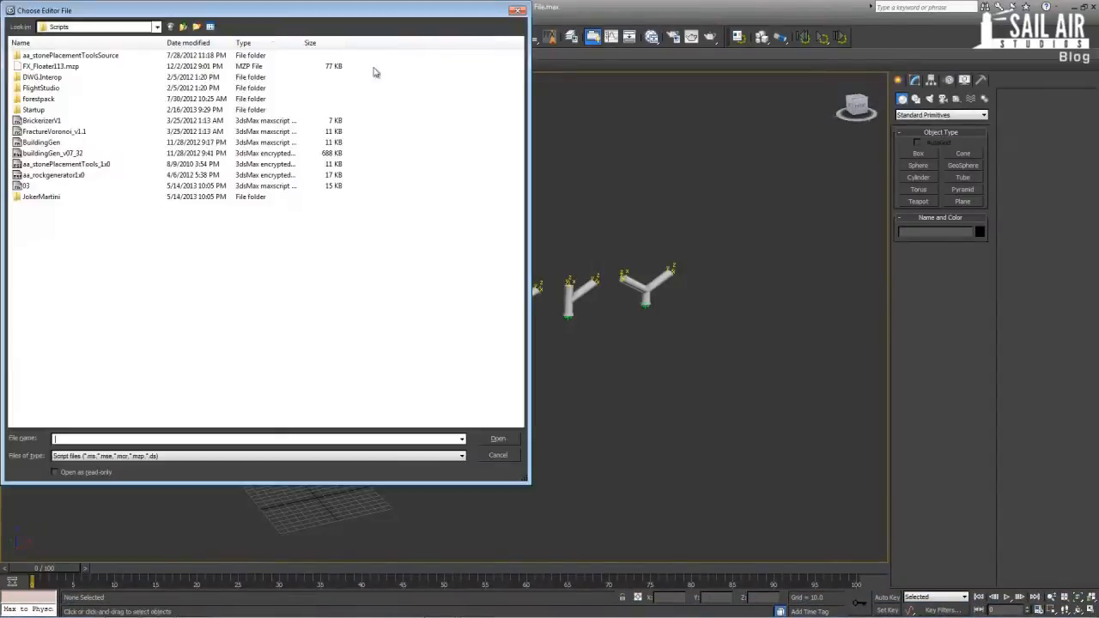
{"action": "left_click", "coordinate": [82, 27]}
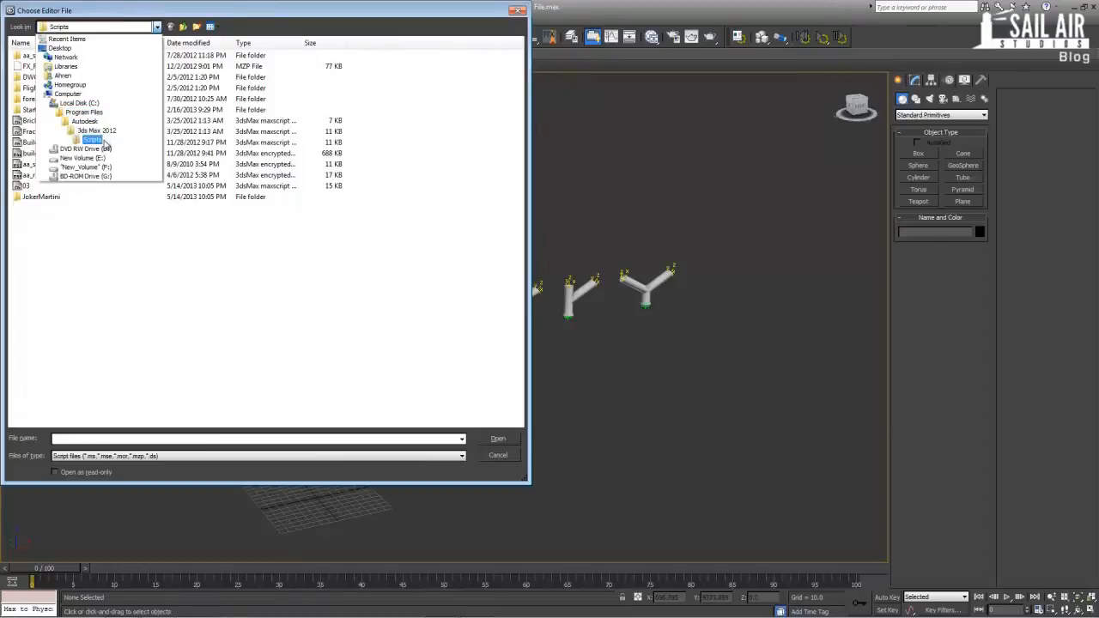
{"action": "left_click", "coordinate": [97, 130]}
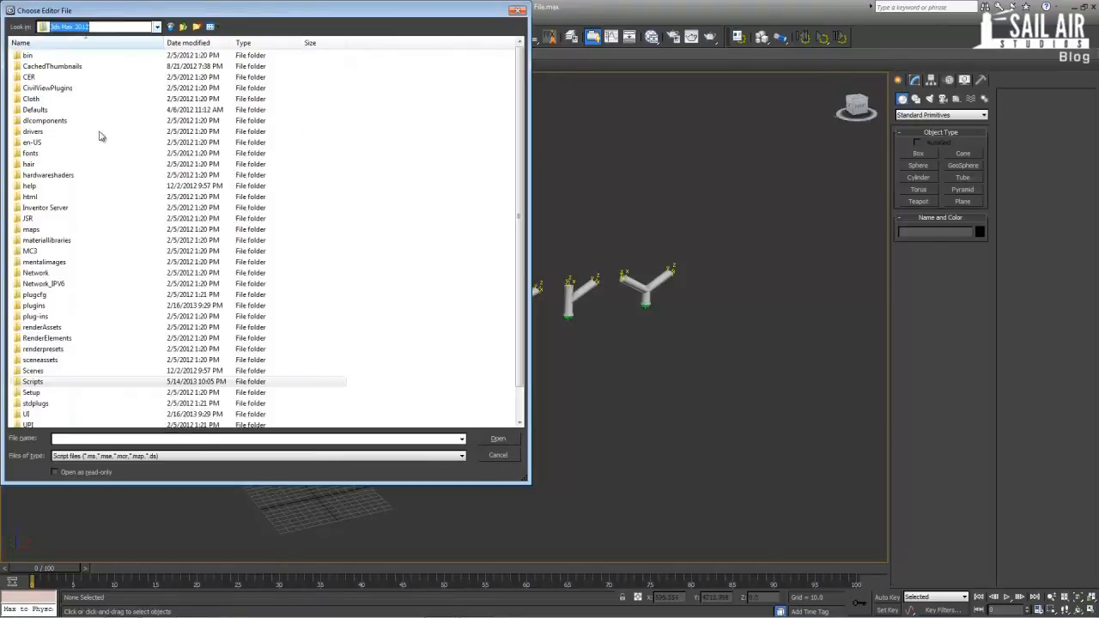
{"action": "double_click", "coordinate": [34, 382]}
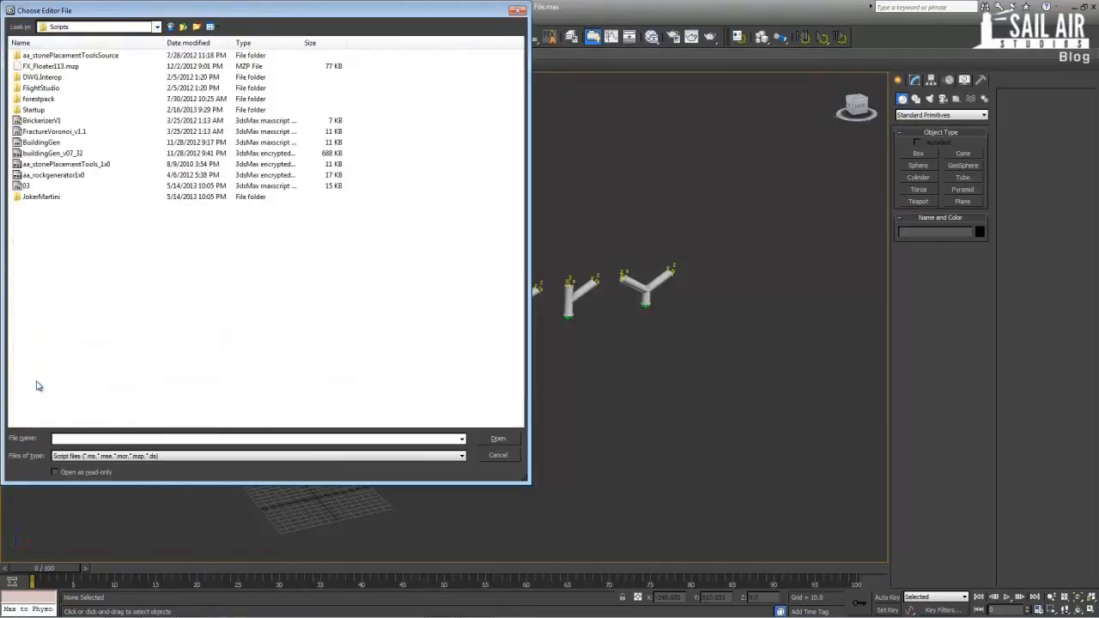
{"action": "left_click", "coordinate": [74, 186]}
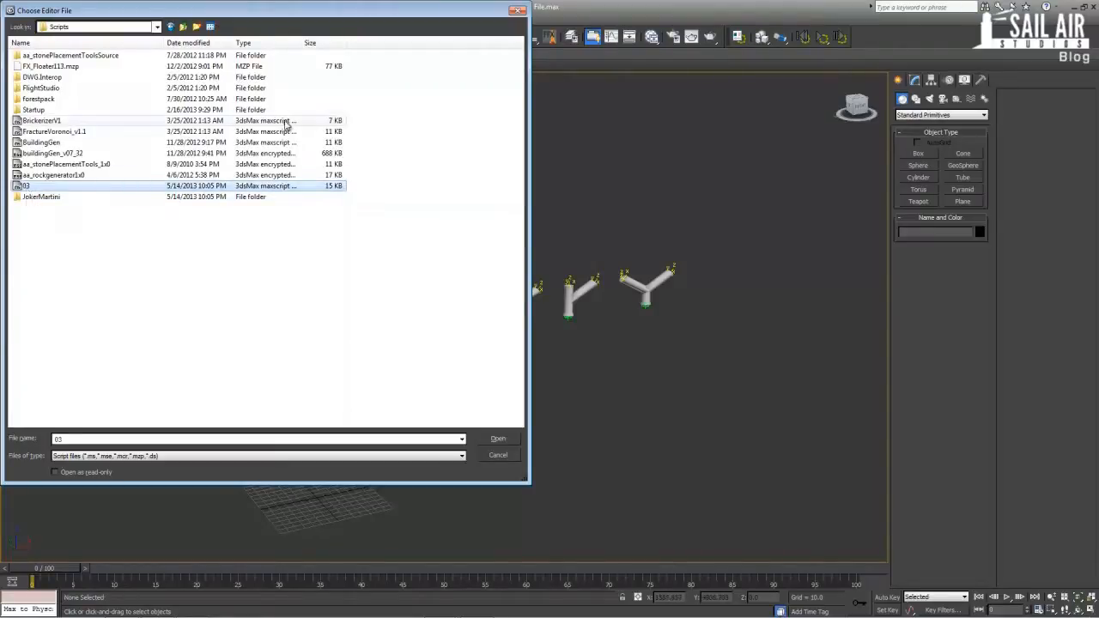
{"action": "left_click", "coordinate": [518, 10]}
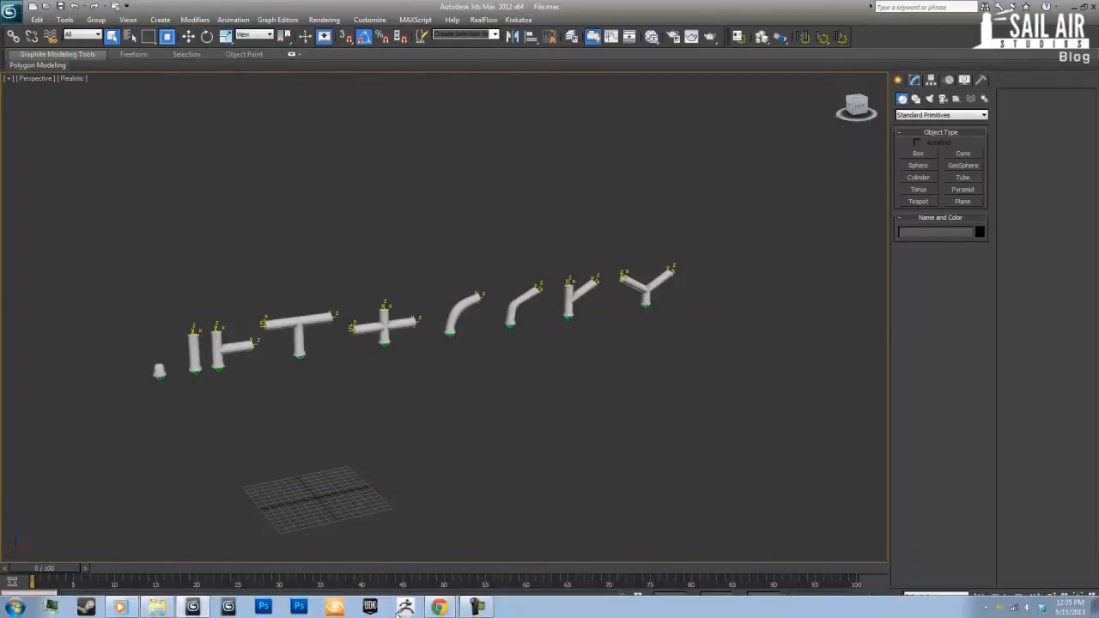
Switch to Chrome and look over the Pipes Gen page.
{"action": "mouse_move", "coordinate": [439, 607]}
{"action": "left_click", "coordinate": [423, 578]}
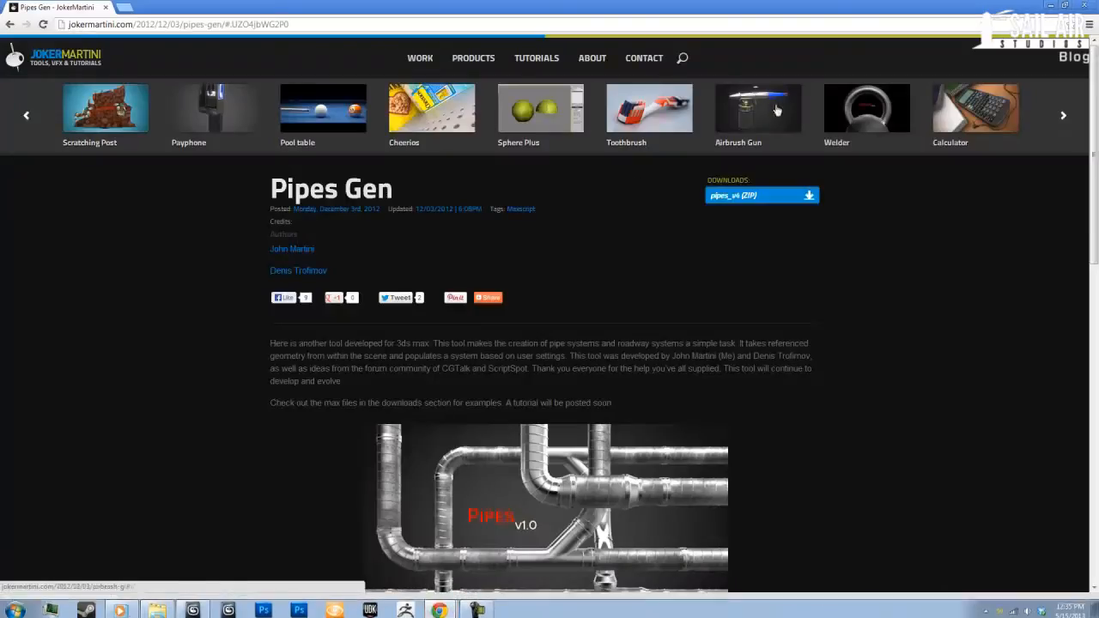
{"action": "scroll", "coordinate": [749, 410], "scroll_direction": "down", "scroll_amount": 4}
{"action": "scroll", "coordinate": [881, 211], "scroll_direction": "up", "scroll_amount": 4}
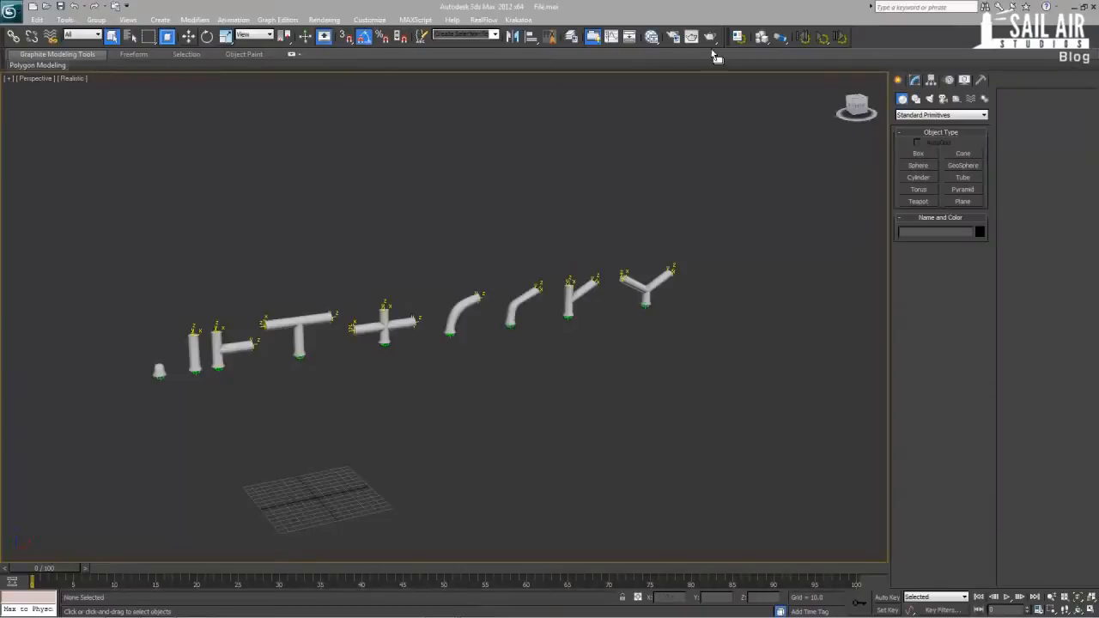
Return to 3ds Max, reset to an empty scene while saving the current one, and show only the Perspective view.
{"action": "left_click", "coordinate": [13, 12]}
{"action": "left_click", "coordinate": [26, 61]}
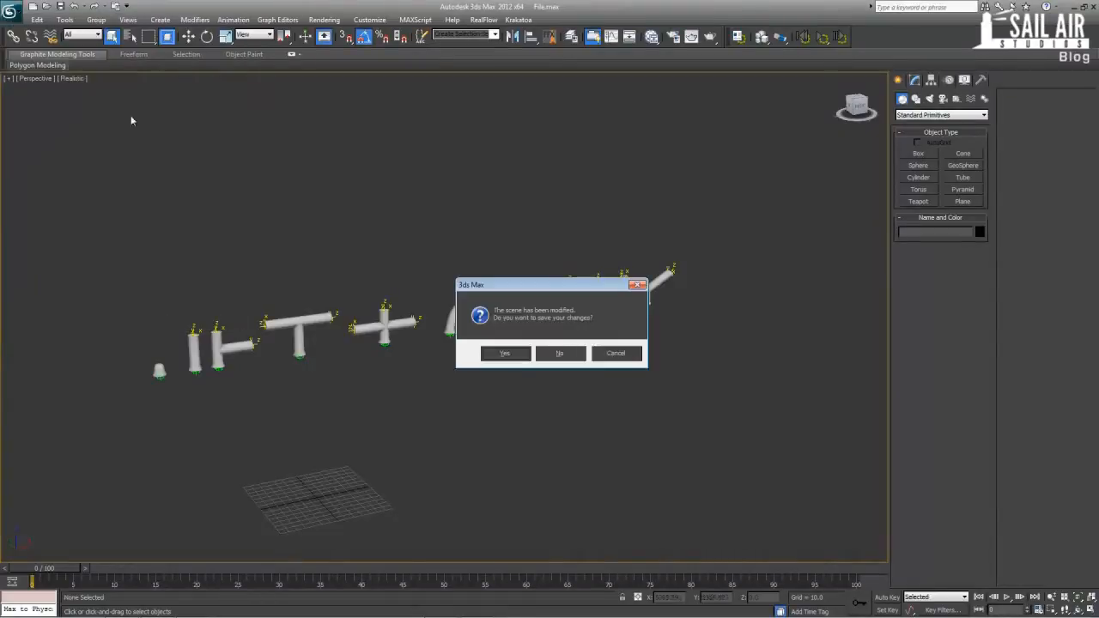
{"action": "left_click", "coordinate": [512, 357]}
{"action": "left_click", "coordinate": [517, 334]}
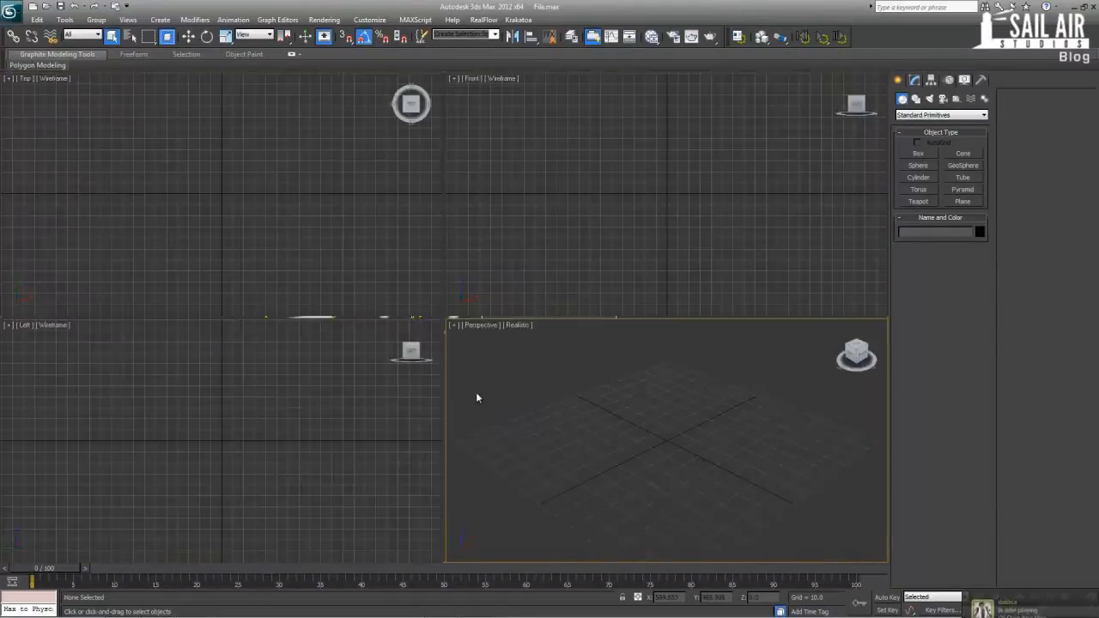
{"action": "key", "text": "alt+w"}
{"action": "scroll", "coordinate": [518, 385], "scroll_direction": "down", "scroll_amount": 3}
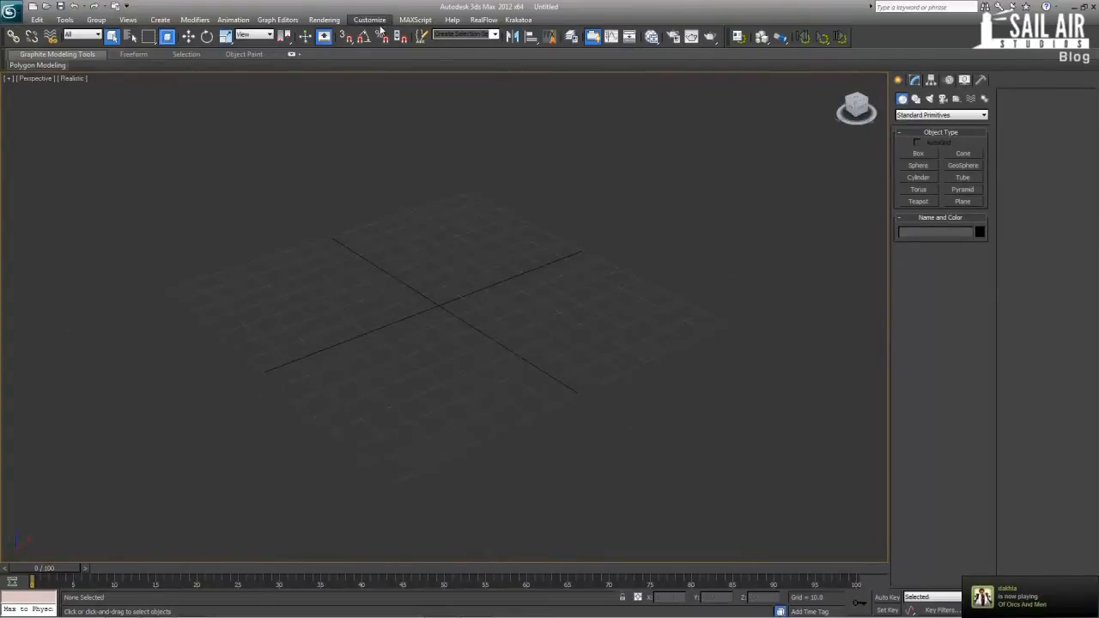
Run the 03 script from the Scripts folder and move the Pipes Generator window clear of the scene's centre.
{"action": "left_click", "coordinate": [415, 19]}
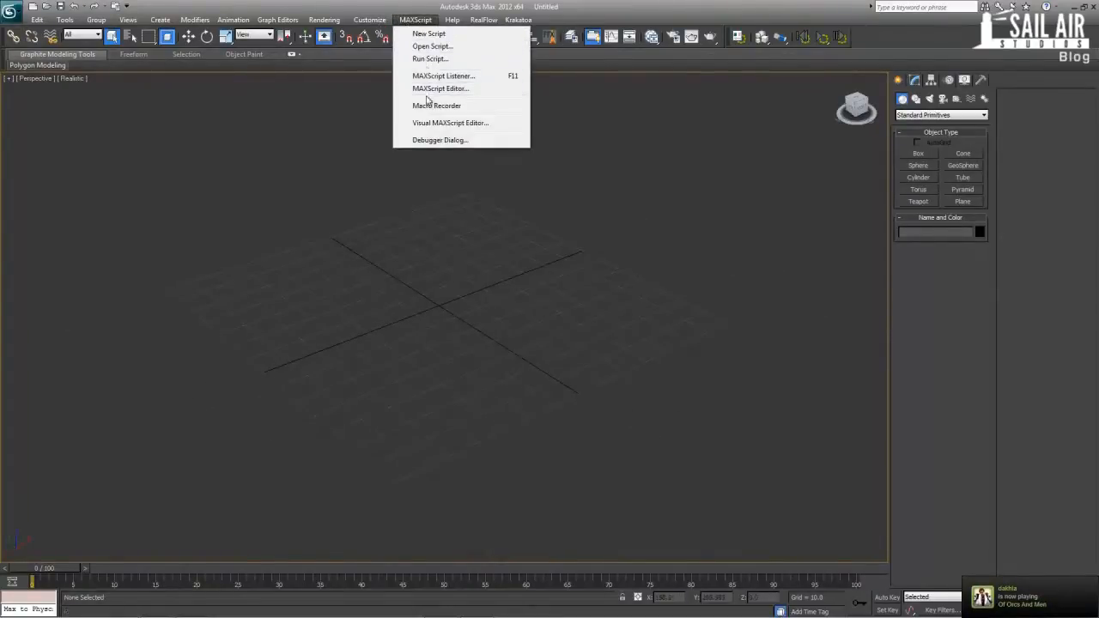
{"action": "left_click", "coordinate": [425, 46]}
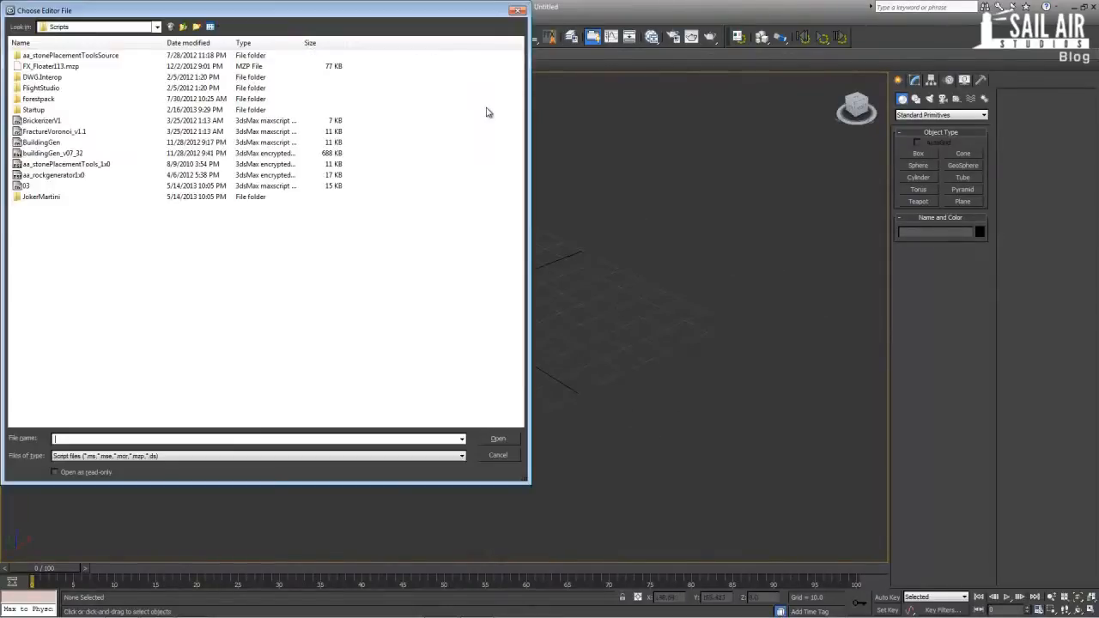
{"action": "left_click", "coordinate": [38, 185]}
{"action": "double_click", "coordinate": [38, 185]}
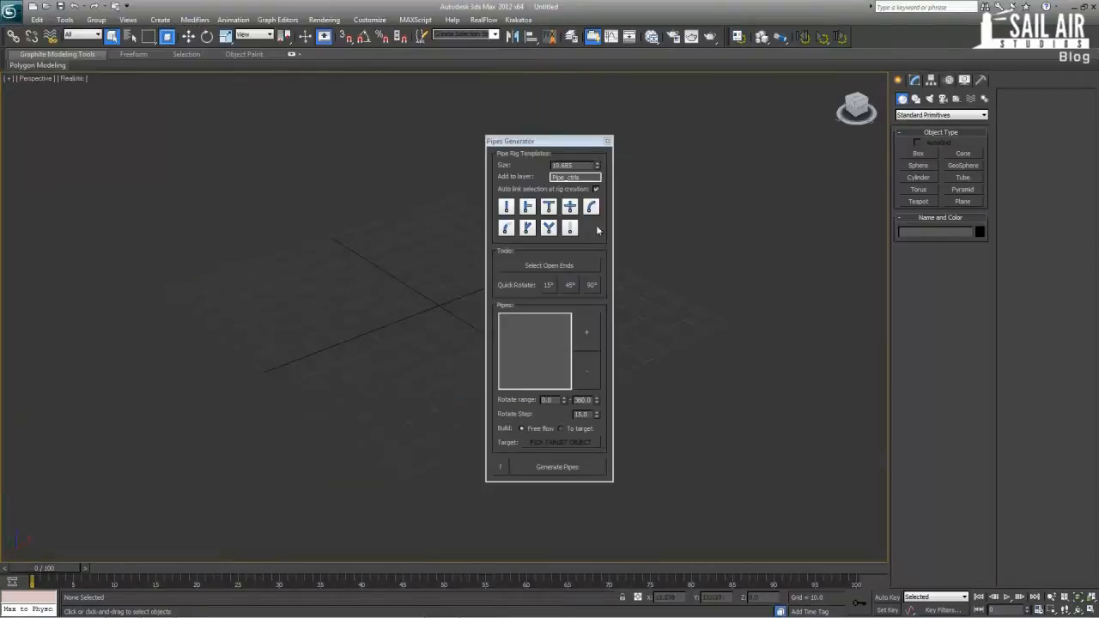
{"action": "left_click_drag", "start_coordinate": [517, 136], "coordinate": [756, 148]}
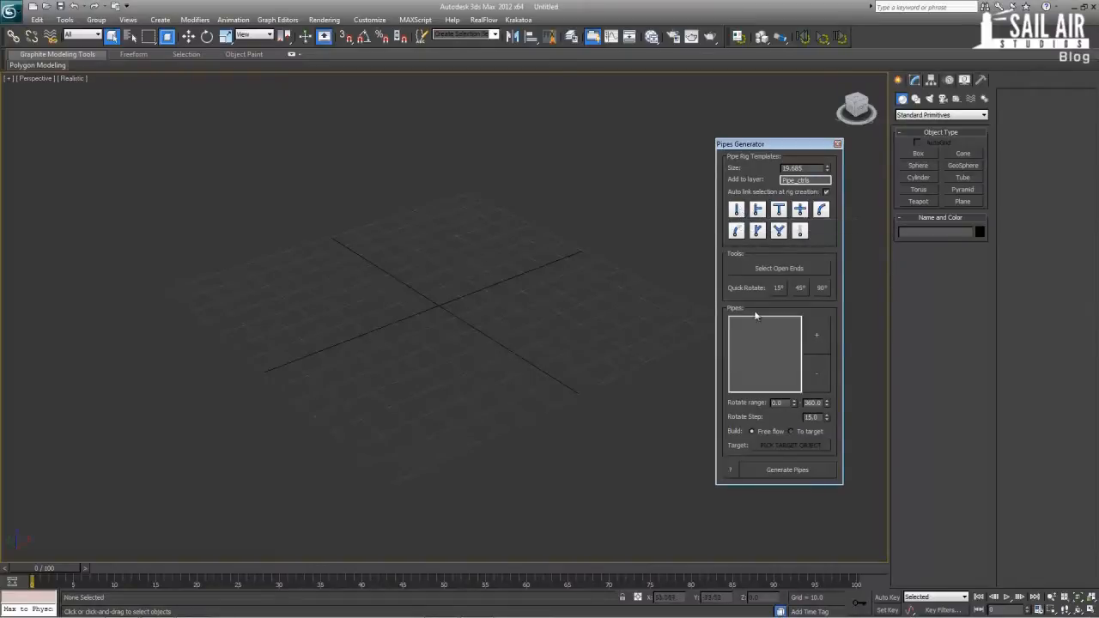
Create a straight pipe rig and move its start box along the Y axis to about Y 222.6.
{"action": "left_click", "coordinate": [737, 210]}
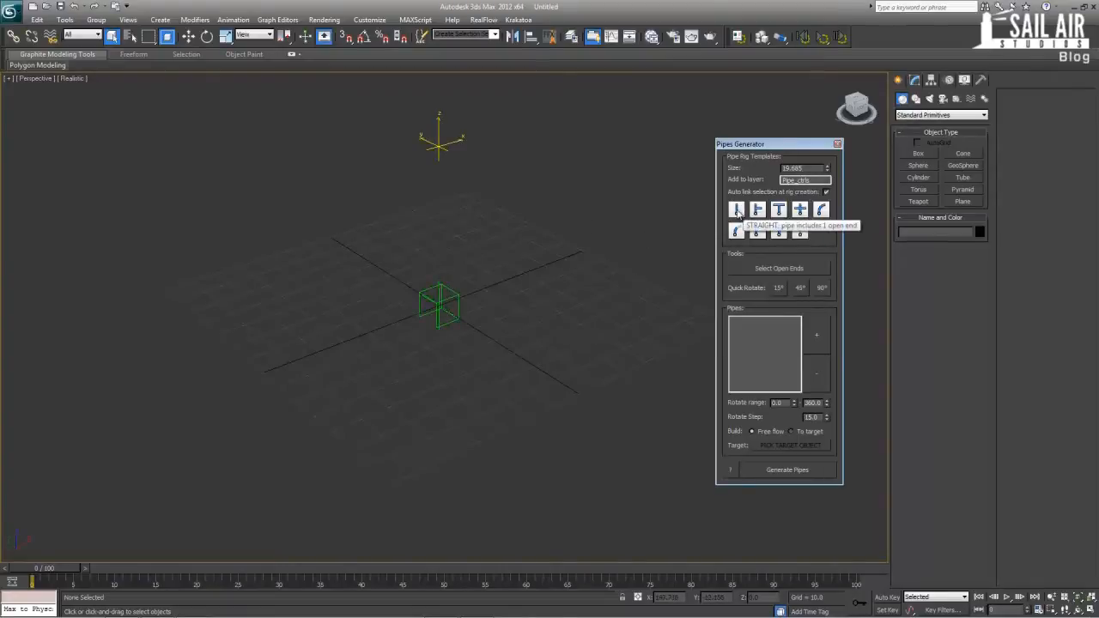
{"action": "middle_click_drag", "start_coordinate": [424, 251], "coordinate": [424, 270]}
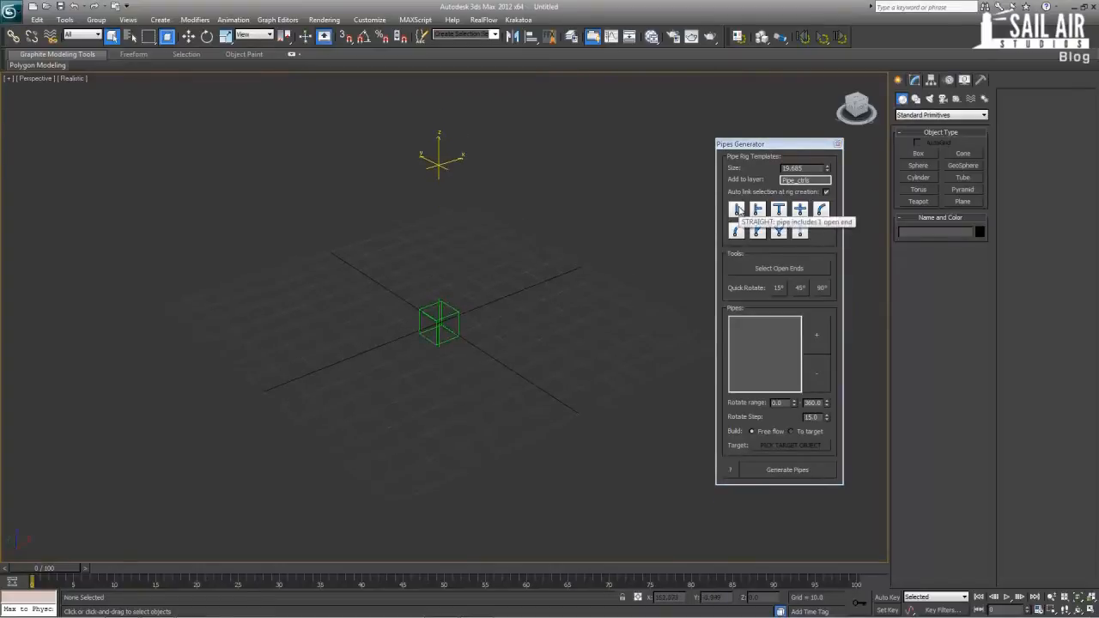
{"action": "left_click_drag", "start_coordinate": [335, 115], "coordinate": [382, 160]}
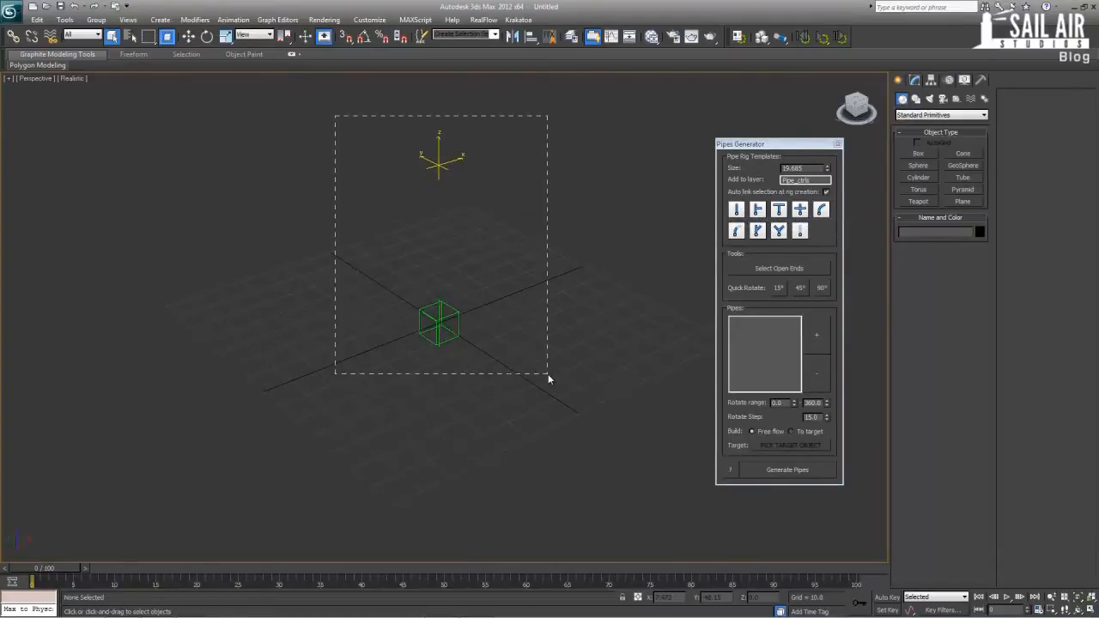
{"action": "left_click", "coordinate": [447, 327]}
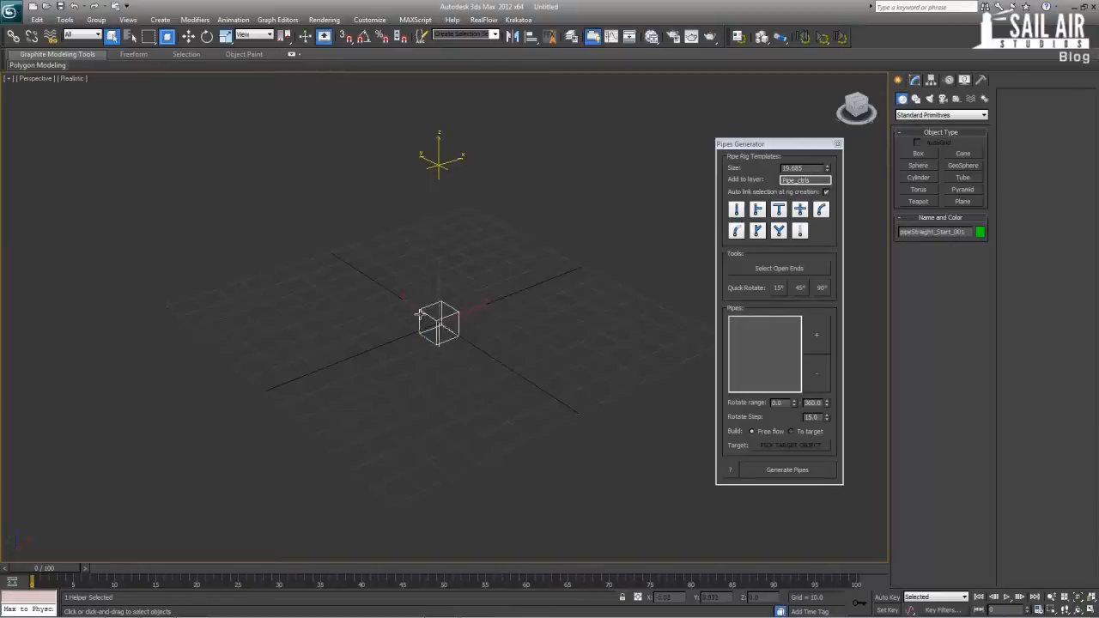
{"action": "key", "text": "w"}
{"action": "left_click_drag", "start_coordinate": [434, 323], "coordinate": [150, 225]}
{"action": "key", "text": "z"}
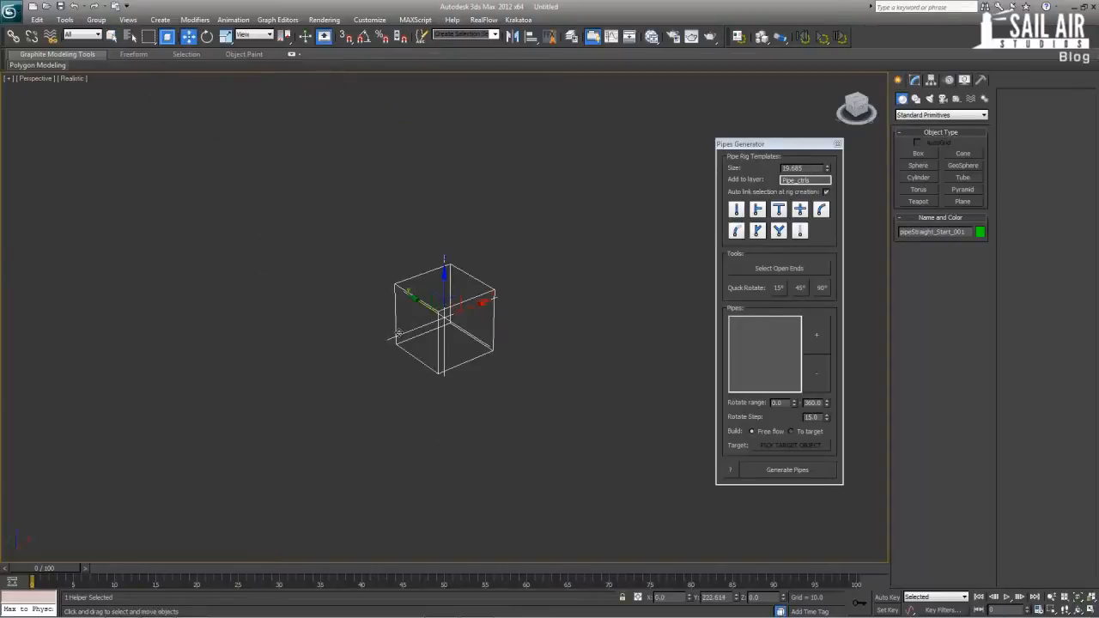
Turn on 3D snapping and try to draw a cylinder from the pivot of the rig's start box.
{"action": "scroll", "coordinate": [399, 373], "scroll_direction": "down", "scroll_amount": 4}
{"action": "left_click", "coordinate": [924, 178]}
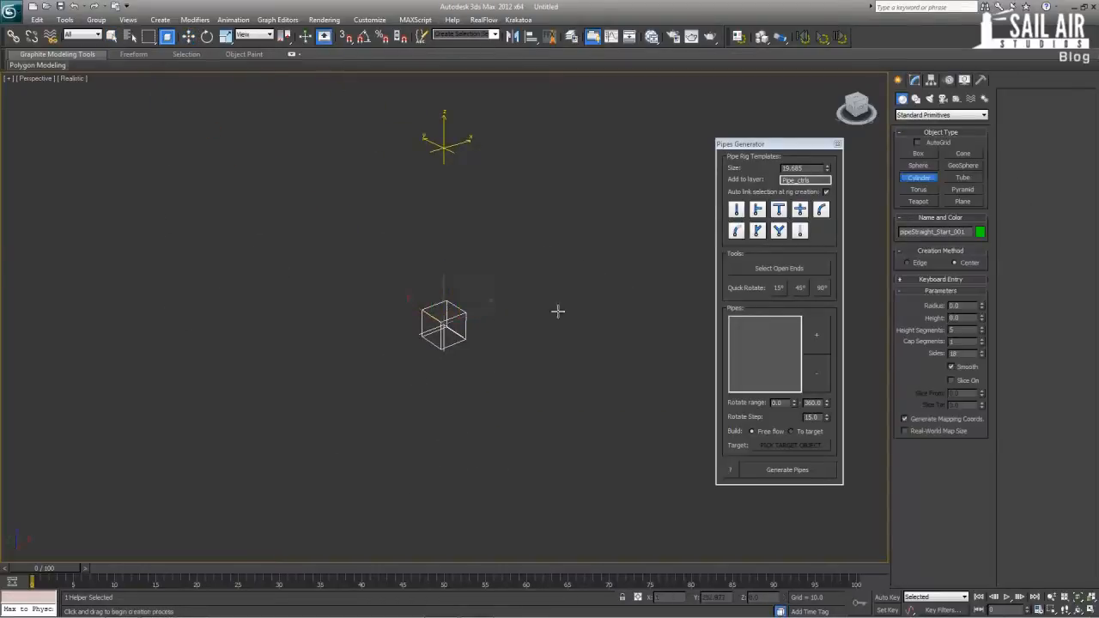
{"action": "key", "text": "alt+w"}
{"action": "key", "text": "z"}
{"action": "left_click", "coordinate": [287, 214]}
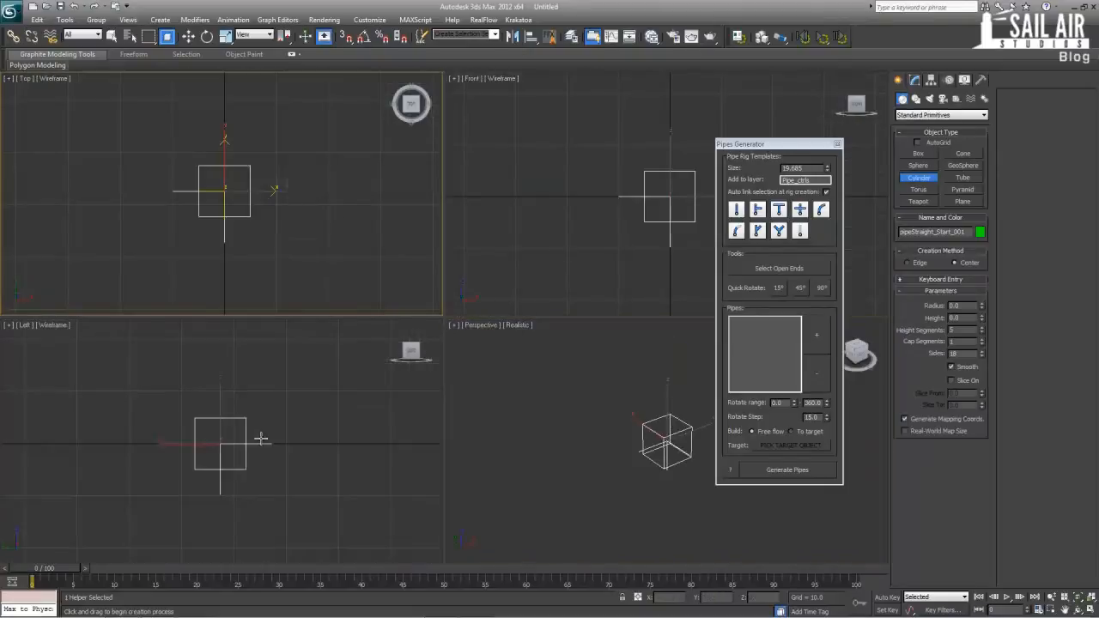
{"action": "scroll", "coordinate": [601, 445], "scroll_direction": "down", "scroll_amount": 3}
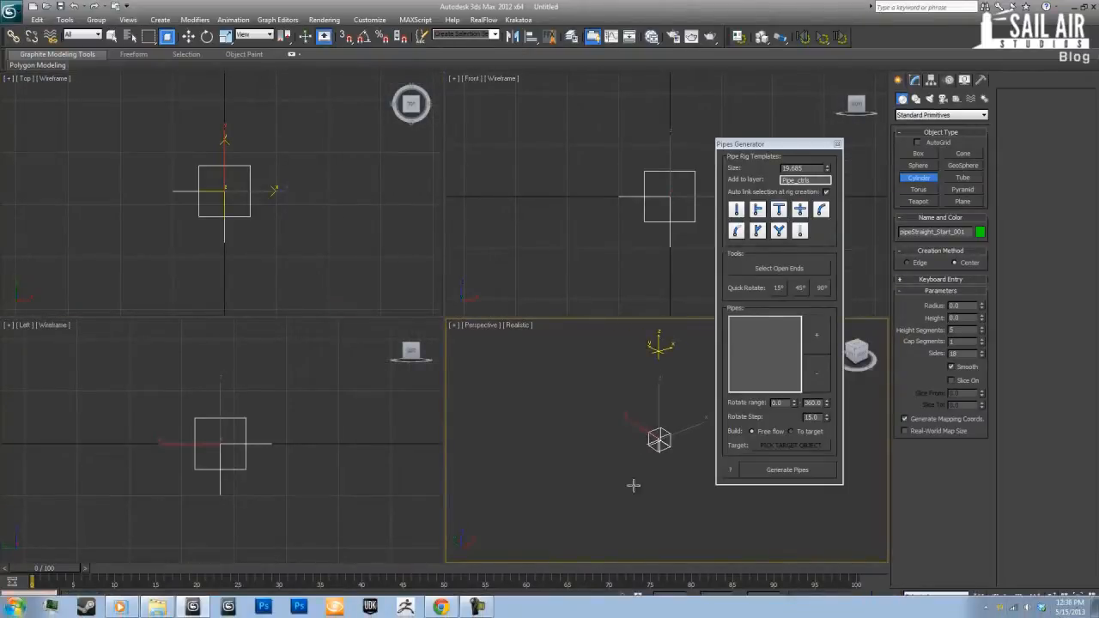
{"action": "middle_click_drag", "start_coordinate": [583, 442], "coordinate": [582, 467]}
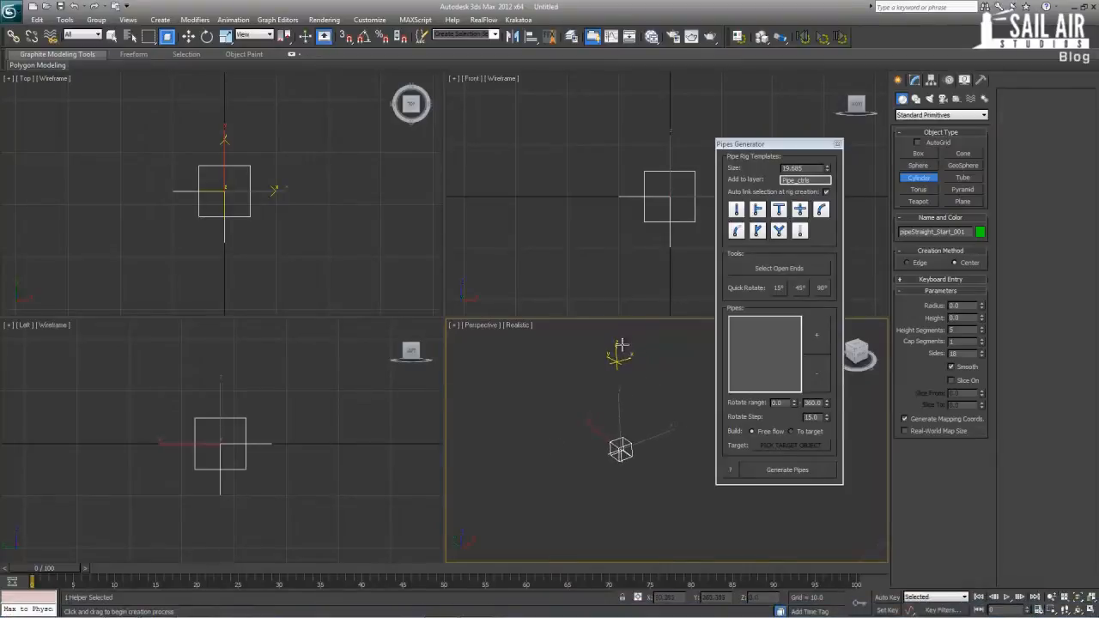
{"action": "key", "text": "alt+w"}
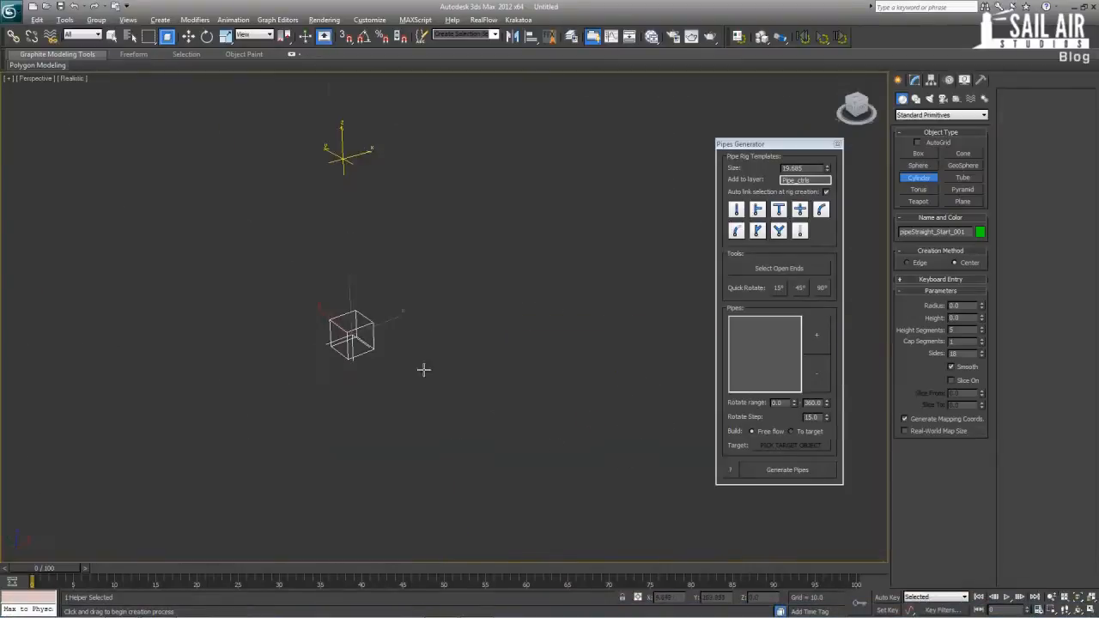
{"action": "middle_click_drag", "start_coordinate": [317, 326], "coordinate": [337, 333]}
{"action": "key", "text": "s"}
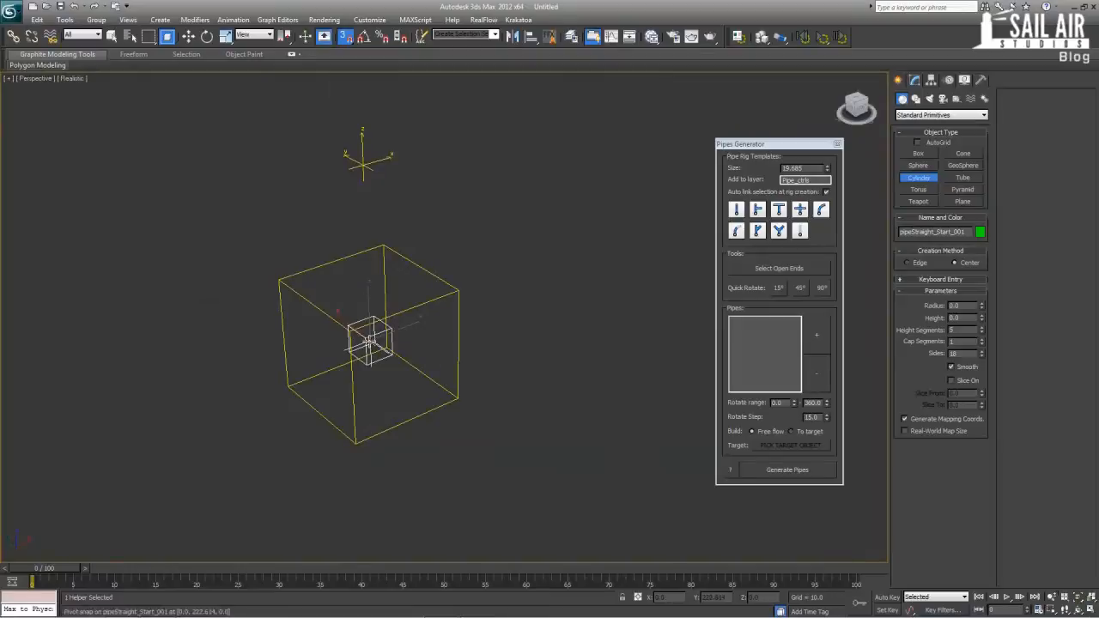
{"action": "left_click_drag", "start_coordinate": [369, 339], "coordinate": [386, 372]}
{"action": "right_click", "coordinate": [387, 371]}
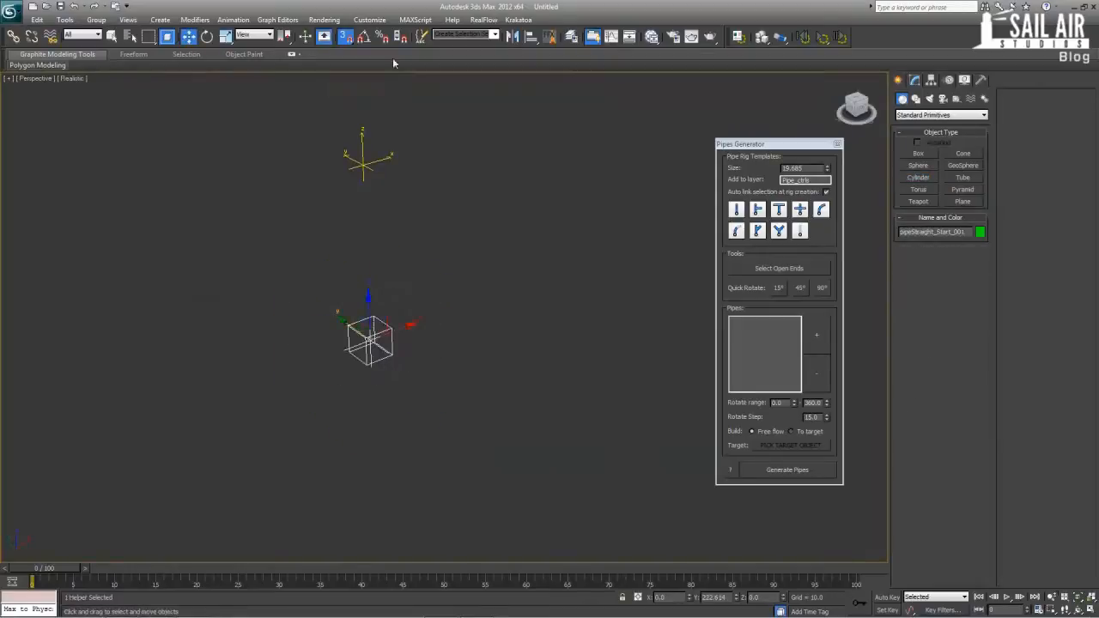
Review the Pivot and Vertex options in Grid and Snap Settings, examine the rig's start box and end point, and close the settings.
{"action": "right_click", "coordinate": [348, 36]}
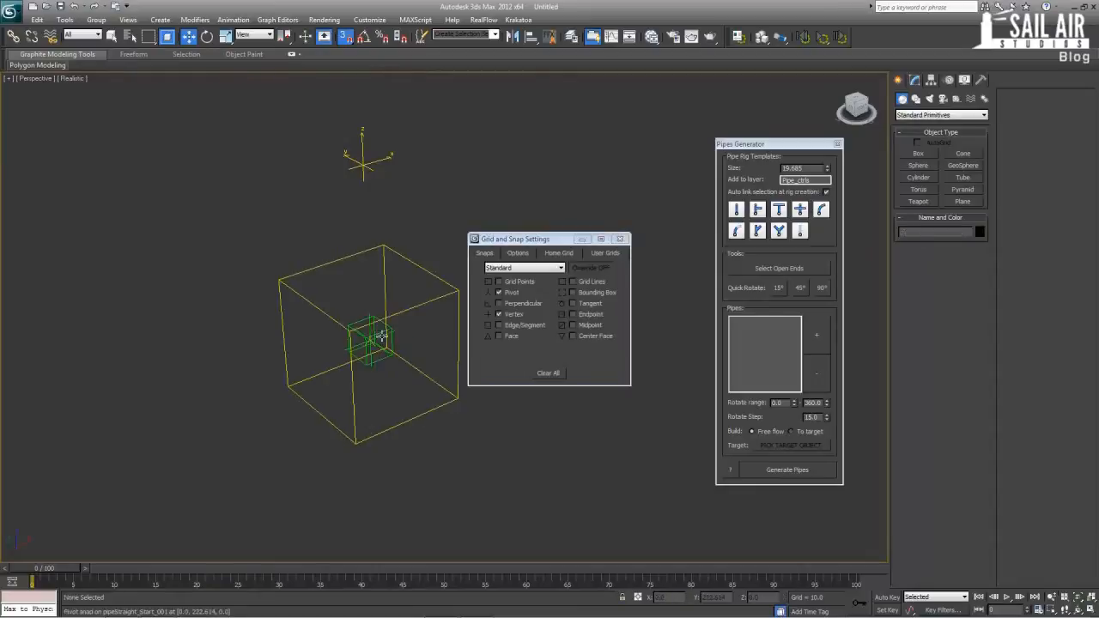
{"action": "key", "text": "z"}
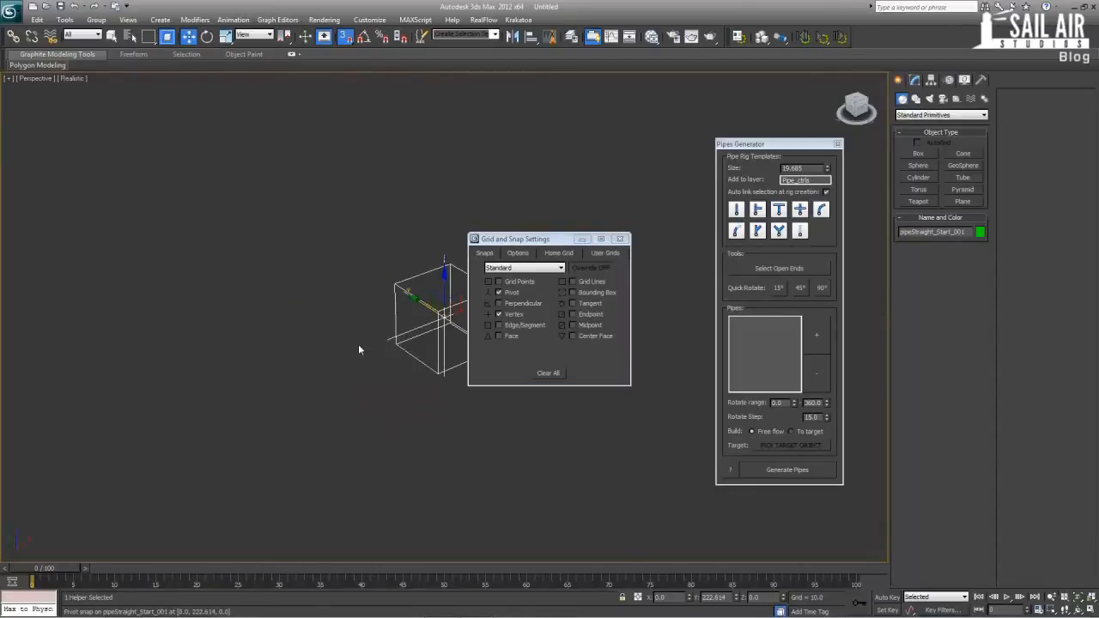
{"action": "mouse_move", "coordinate": [358, 344]}
{"action": "middle_mouse_down", "text": "alt"}
{"action": "mouse_move", "coordinate": [394, 314]}
{"action": "mouse_move", "coordinate": [368, 341]}
{"action": "middle_mouse_up", "text": "alt"}
{"action": "scroll", "coordinate": [421, 267], "scroll_direction": "down", "scroll_amount": 2}
{"action": "middle_click_drag", "start_coordinate": [422, 271], "coordinate": [348, 398]}
{"action": "scroll", "coordinate": [398, 270], "scroll_direction": "down", "scroll_amount": 4}
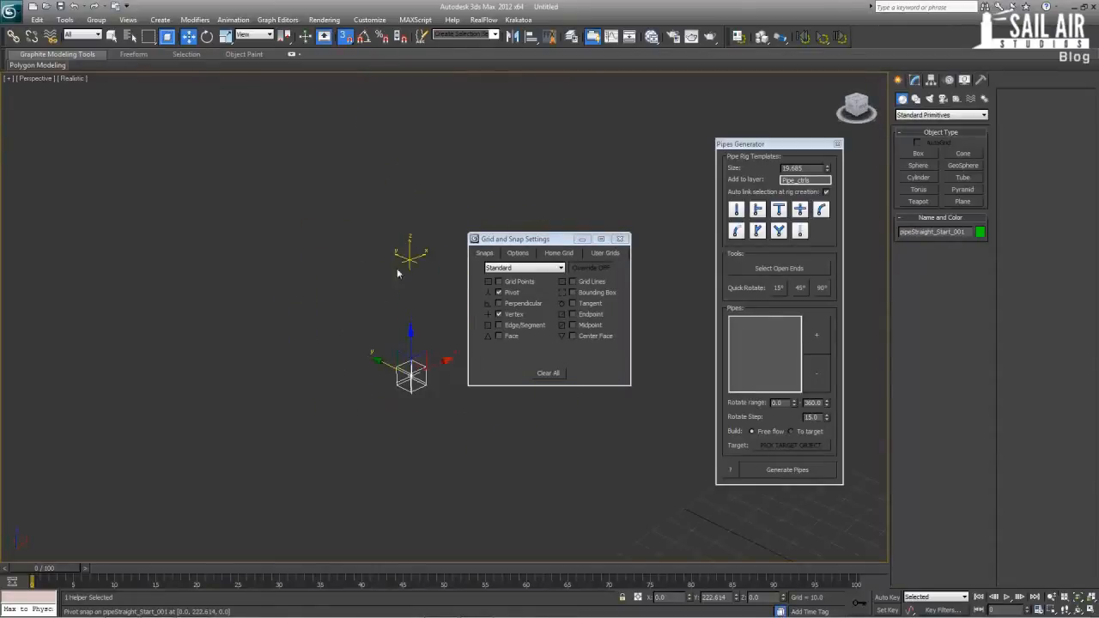
{"action": "scroll", "coordinate": [407, 232], "scroll_direction": "up", "scroll_amount": 2}
{"action": "left_click", "coordinate": [400, 223]}
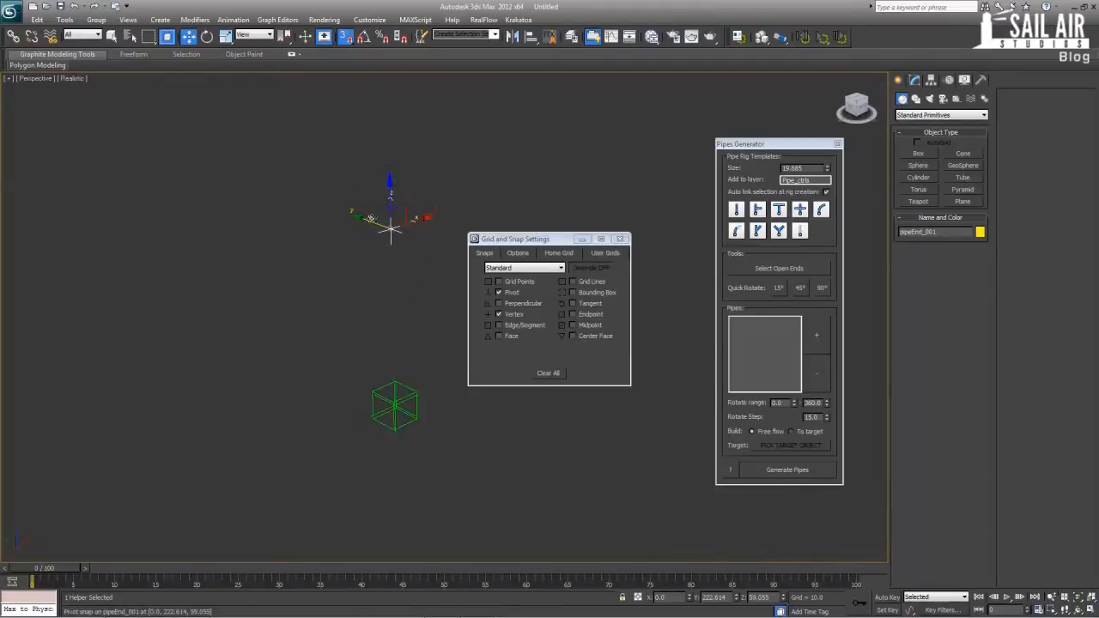
{"action": "middle_click_drag", "start_coordinate": [397, 342], "coordinate": [384, 322]}
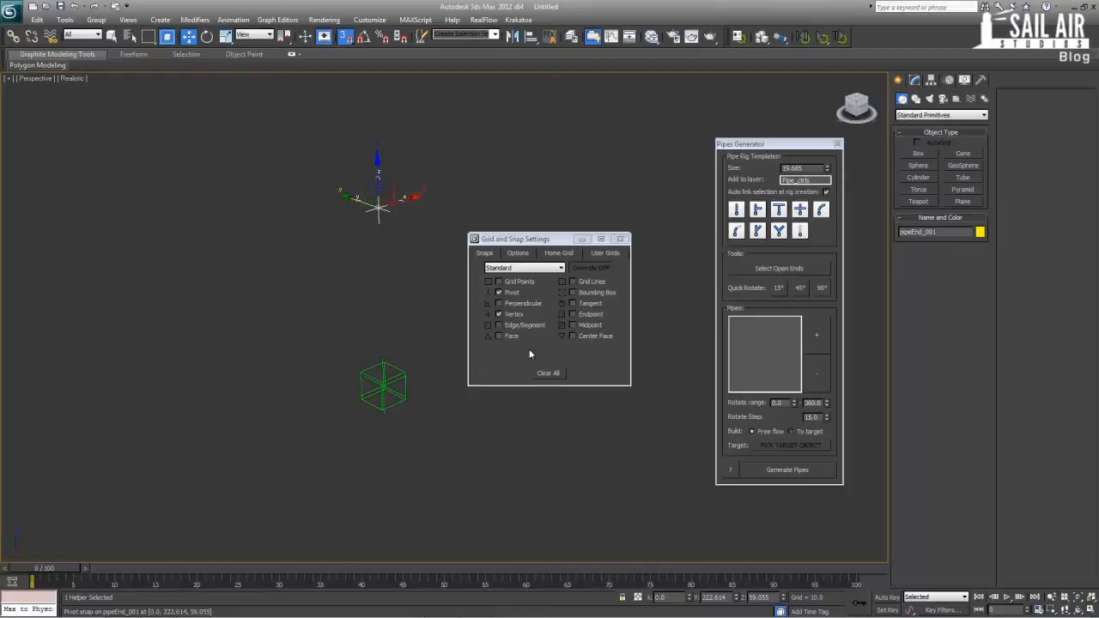
{"action": "left_click", "coordinate": [620, 239]}
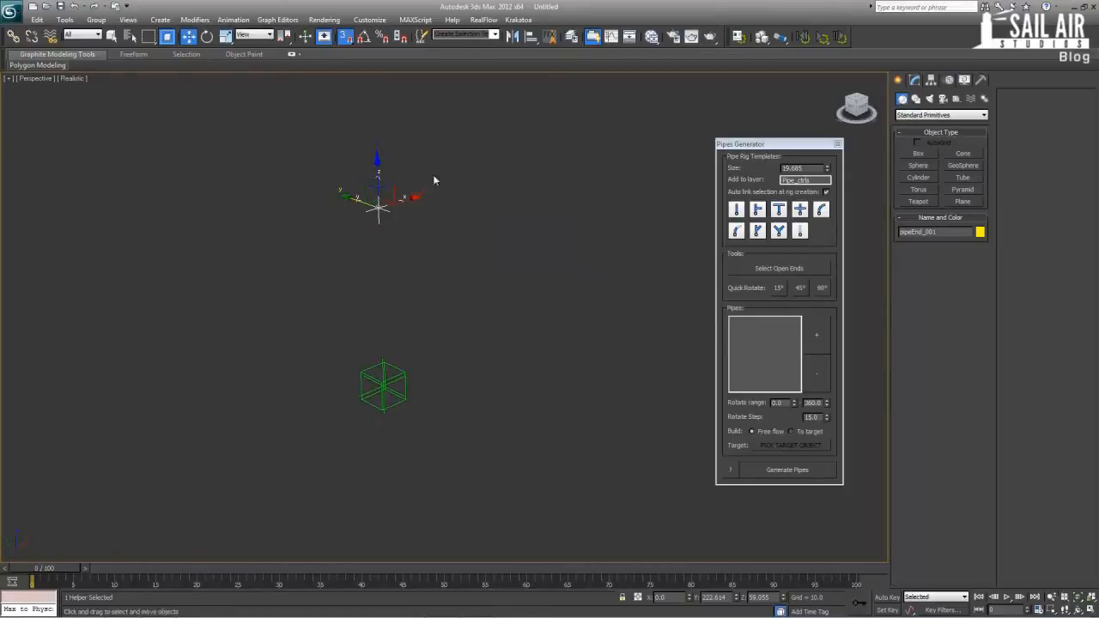
Draw a cylinder from the pivot of the rig's start box, with a radius of about 14.9 and a height of 60.
{"action": "left_click", "coordinate": [920, 177]}
{"action": "left_click_drag", "start_coordinate": [384, 382], "coordinate": [408, 209]}
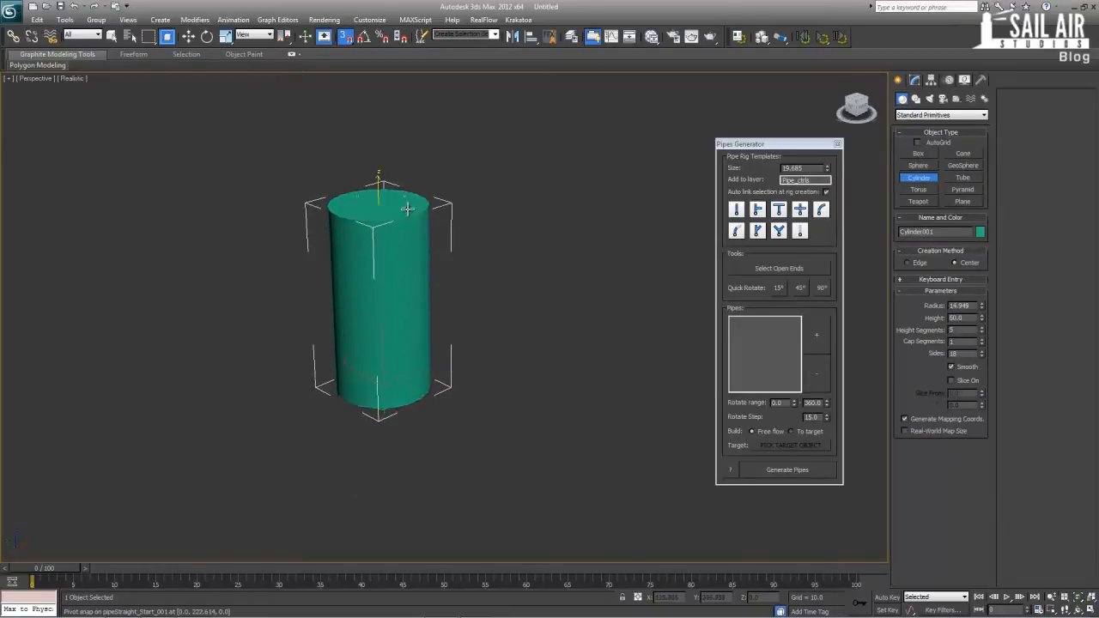
{"action": "key", "text": "w"}
Try a cylinder radius of 6 in the front view, then set it to 5 to match the start box's width.
{"action": "key", "text": "alt+w"}
{"action": "key", "text": "z"}
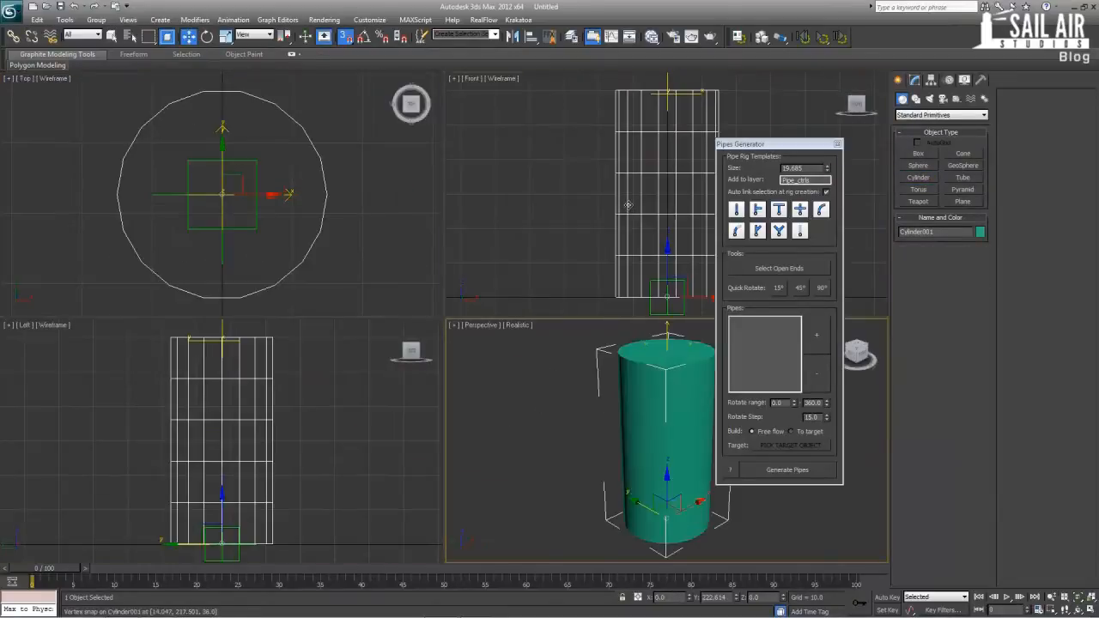
{"action": "right_click", "coordinate": [644, 197]}
{"action": "key", "text": "alt+w"}
{"action": "left_click", "coordinate": [919, 79]}
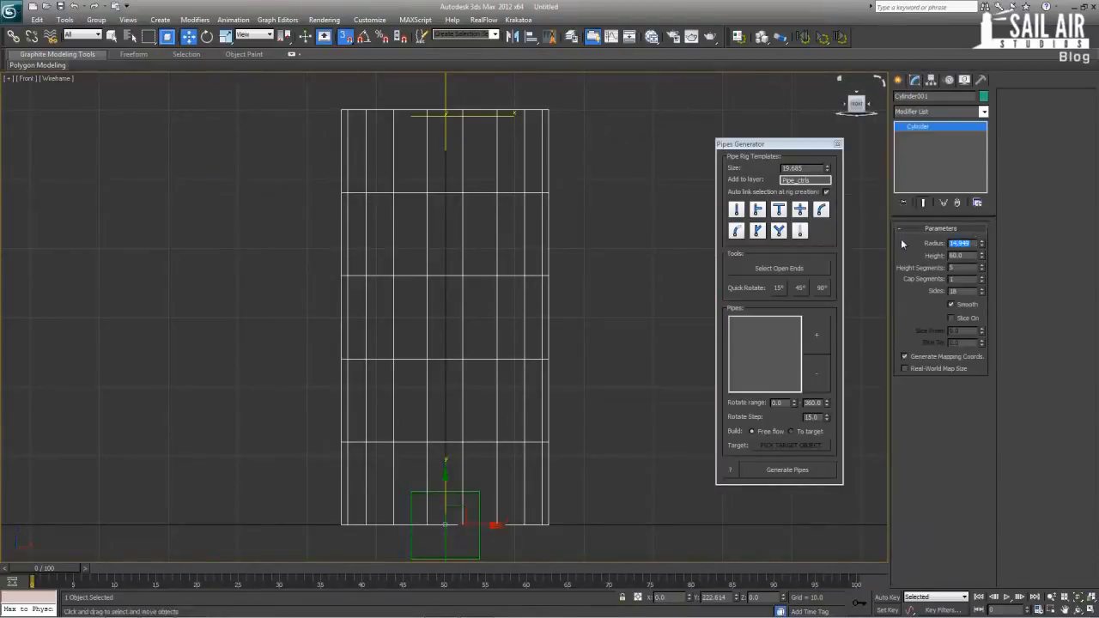
{"action": "type", "text": "6"}
{"action": "key", "text": "Return"}
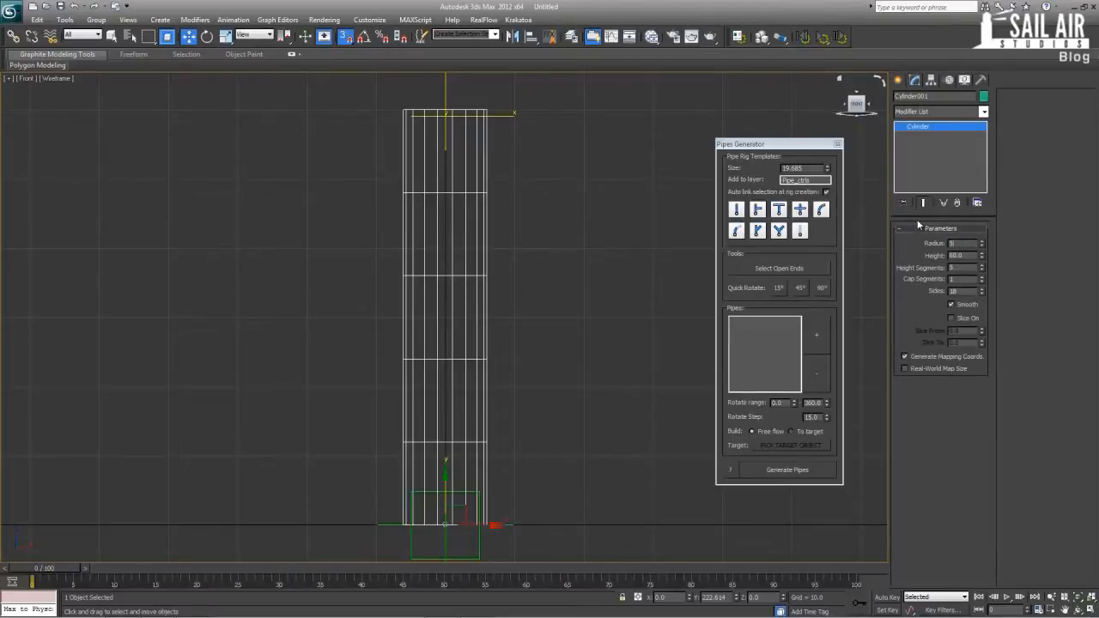
{"action": "type", "text": "5"}
{"action": "key", "text": "Return"}
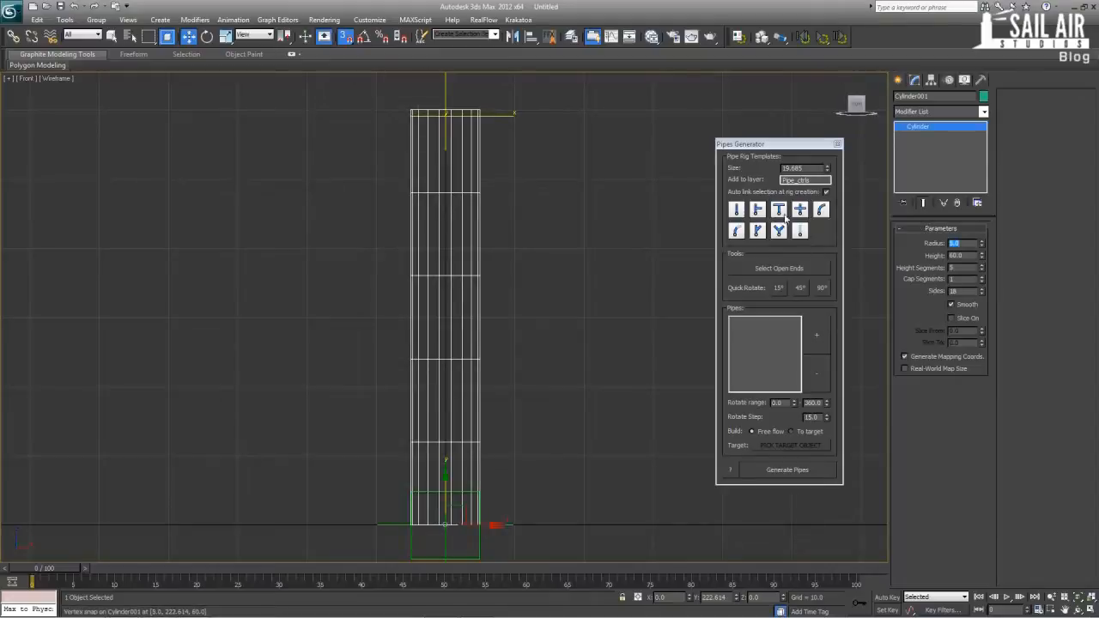
Reduce the cylinder's height segments to 1 and convert it to an Editable Poly.
{"action": "middle_click_drag", "start_coordinate": [541, 171], "coordinate": [542, 180]}
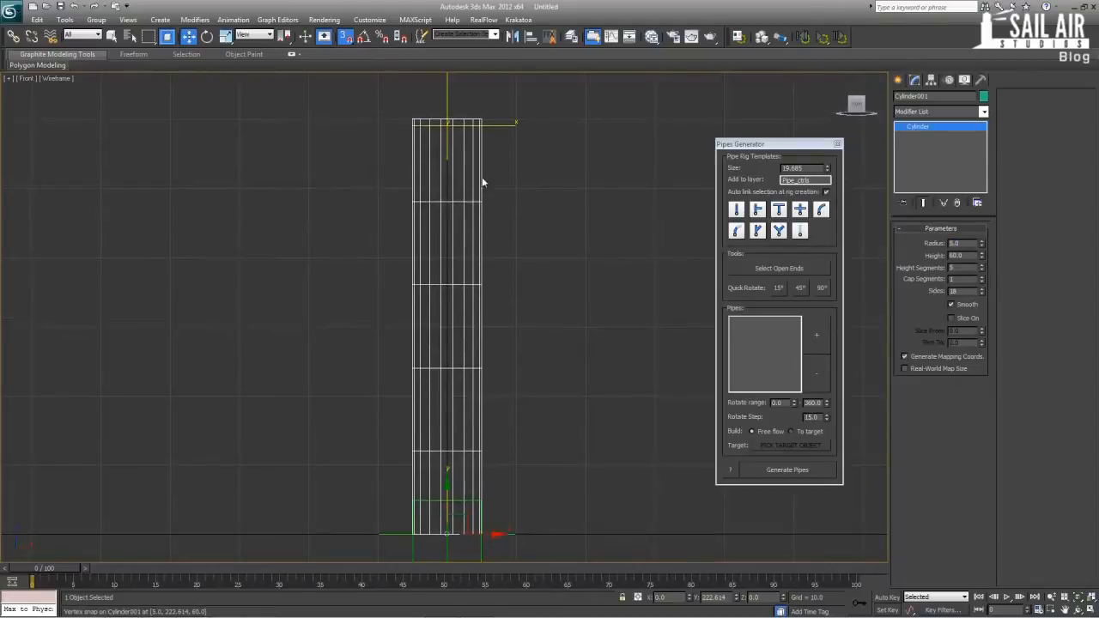
{"action": "right_click", "coordinate": [986, 266]}
{"action": "right_click", "coordinate": [982, 267]}
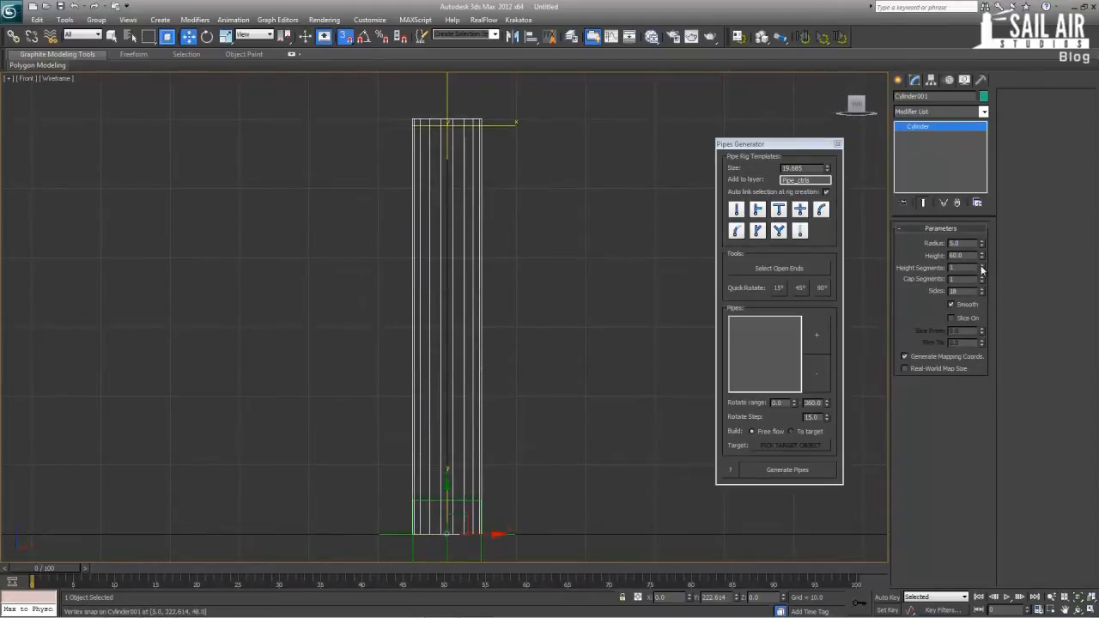
{"action": "right_click", "coordinate": [472, 222]}
{"action": "mouse_move", "coordinate": [527, 326]}
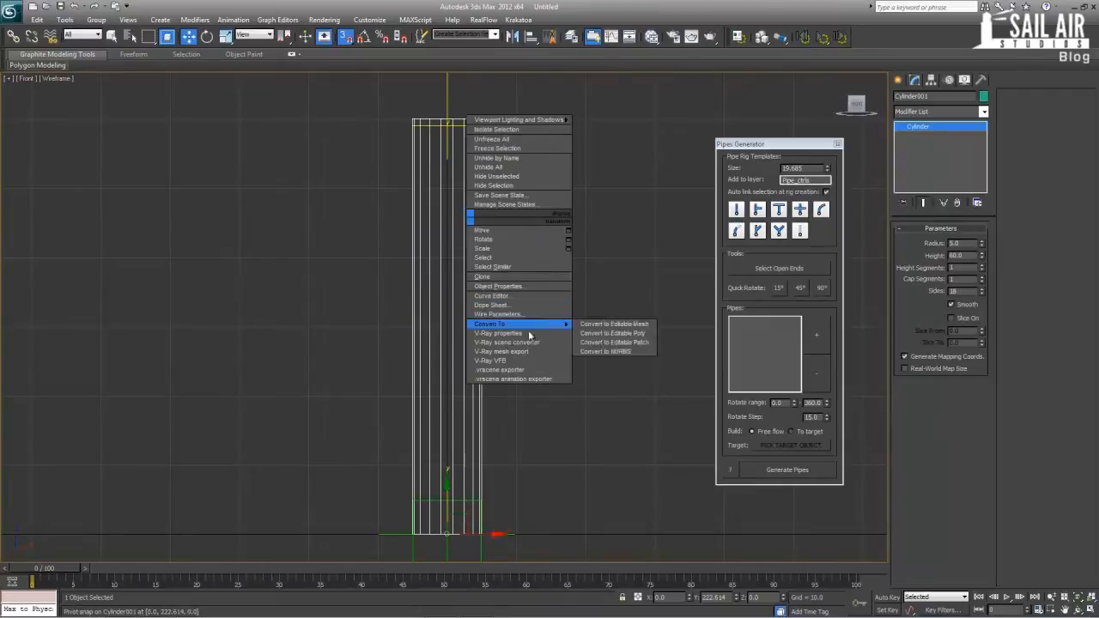
{"action": "left_click", "coordinate": [613, 333]}
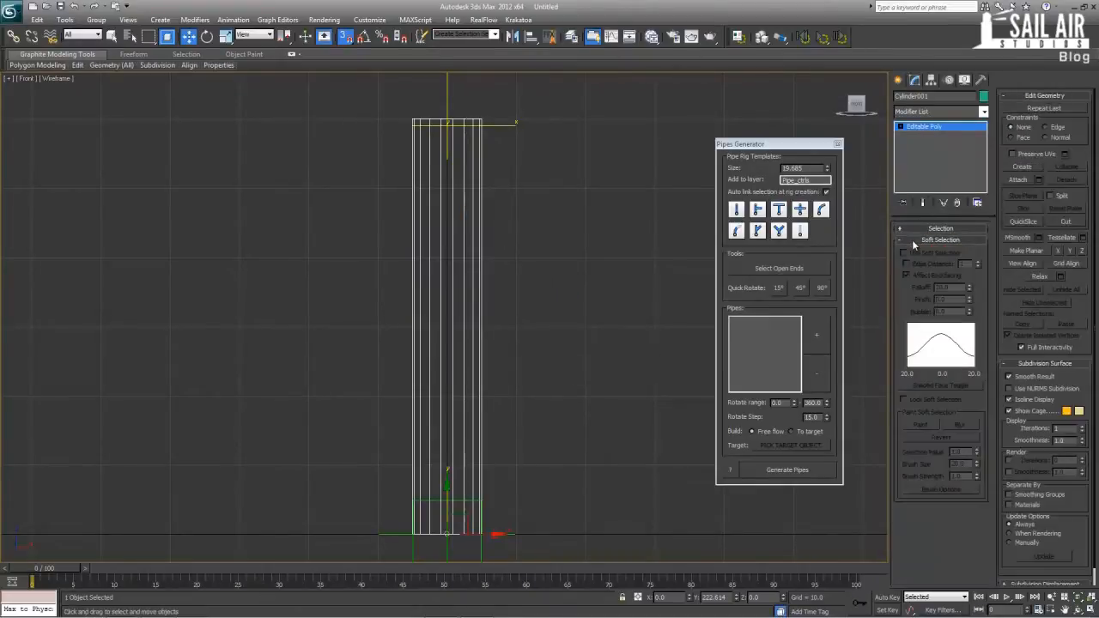
Select the cylinder's top vertices and snap them down to the rig's end point at Z 59.055.
{"action": "left_click", "coordinate": [912, 242]}
{"action": "left_click_drag", "start_coordinate": [320, 98], "coordinate": [520, 137]}
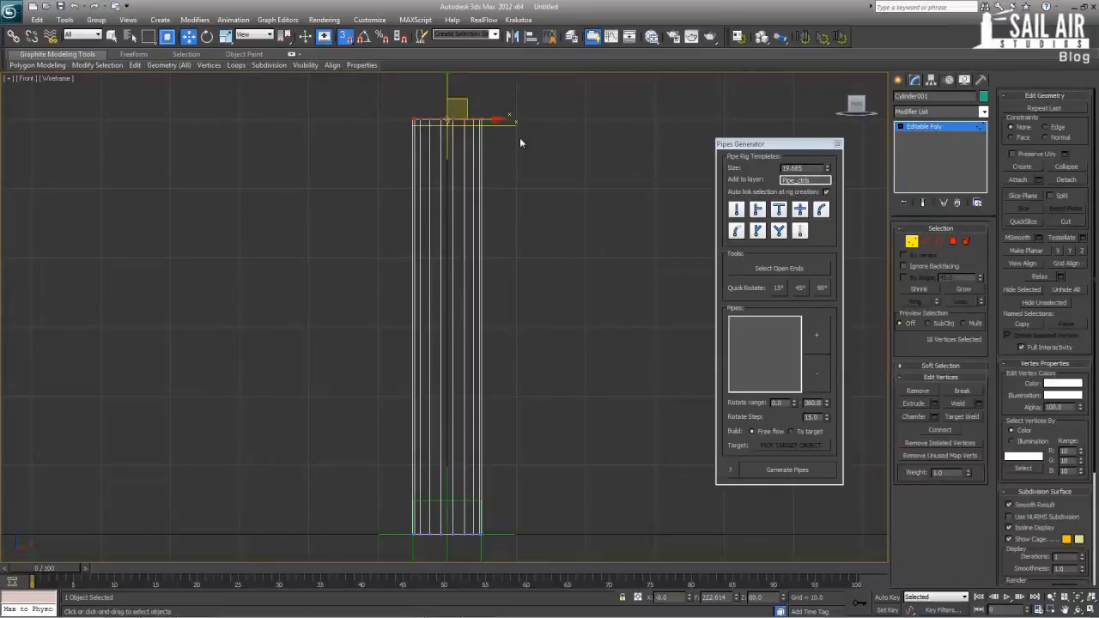
{"action": "left_click_drag", "start_coordinate": [448, 91], "coordinate": [446, 128]}
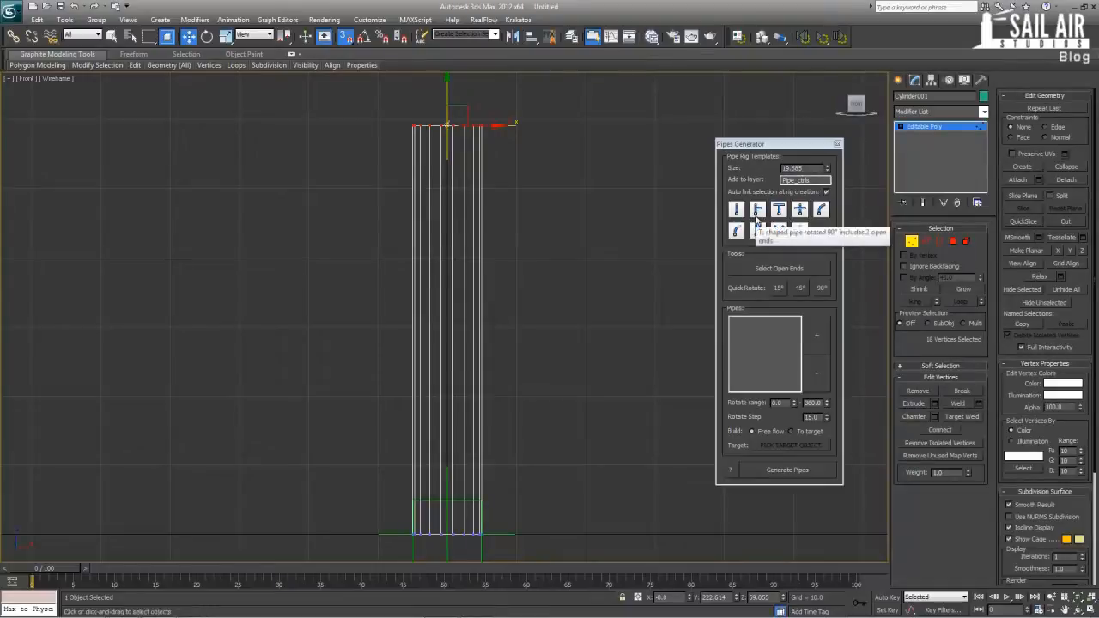
Show edged faces in the Perspective view and delete the polygon capping the cylinder's top end.
{"action": "middle_click_drag", "start_coordinate": [508, 250], "coordinate": [507, 230]}
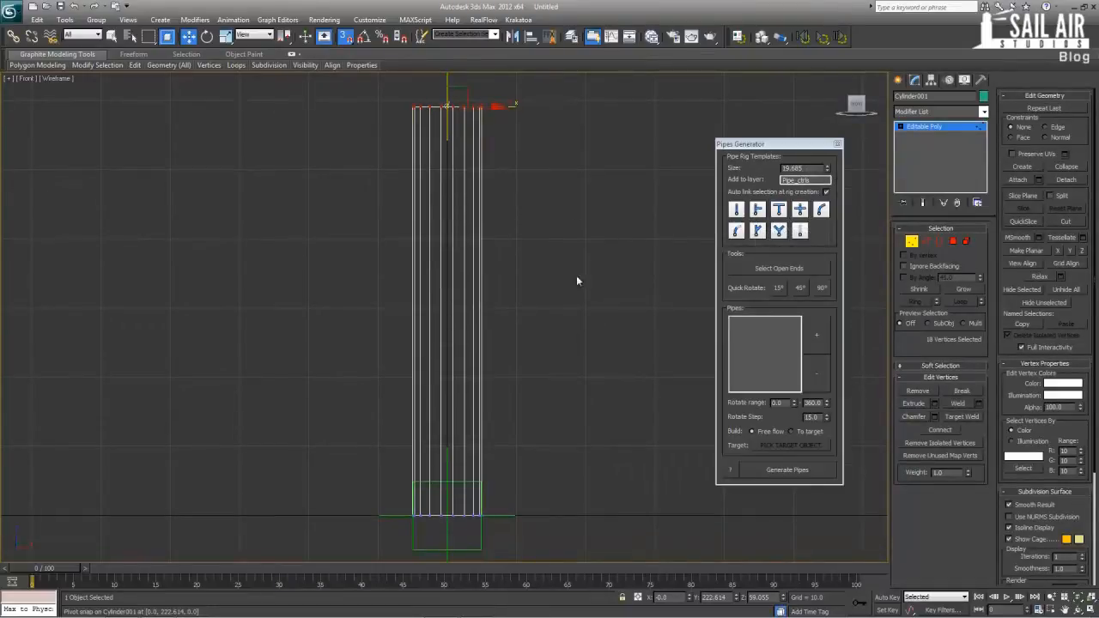
{"action": "scroll", "coordinate": [576, 281], "scroll_direction": "down", "scroll_amount": 2}
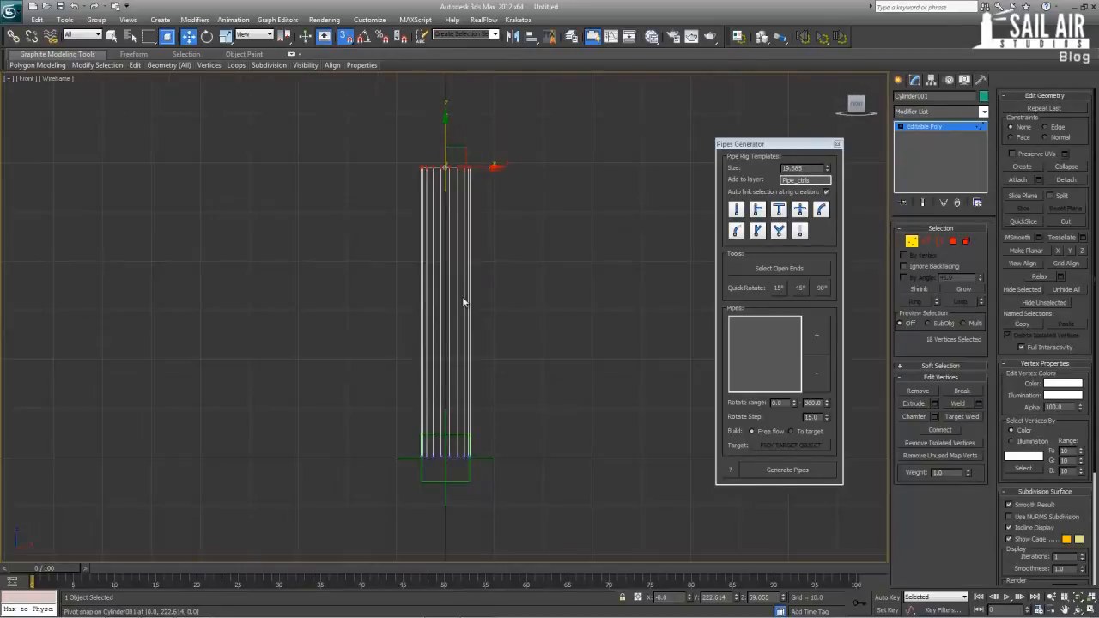
{"action": "key", "text": "alt+w"}
{"action": "right_click", "coordinate": [627, 409]}
{"action": "key", "text": "alt+w"}
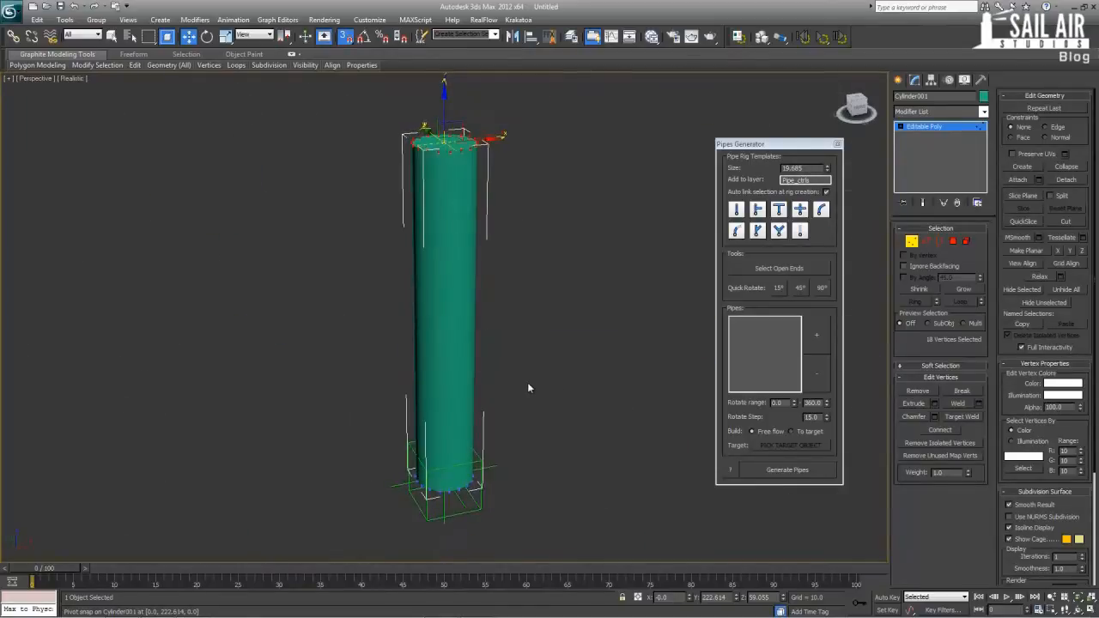
{"action": "left_click", "coordinate": [925, 242]}
{"action": "key", "text": "F4"}
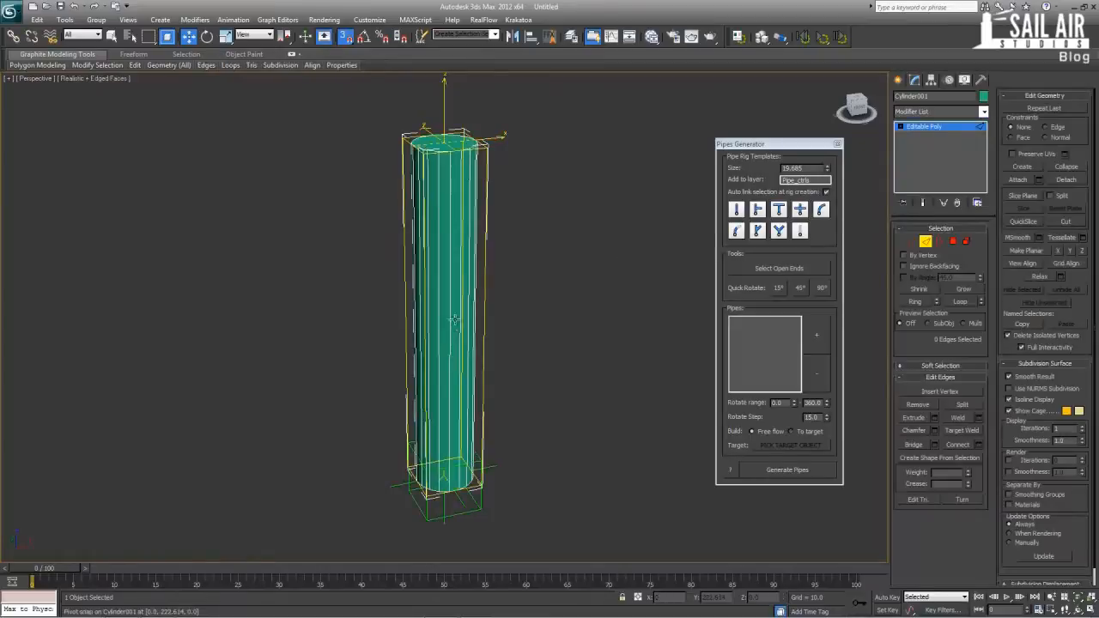
{"action": "left_click", "coordinate": [439, 208]}
{"action": "middle_click_drag", "start_coordinate": [422, 145], "coordinate": [436, 176]}
{"action": "left_click", "coordinate": [954, 242]}
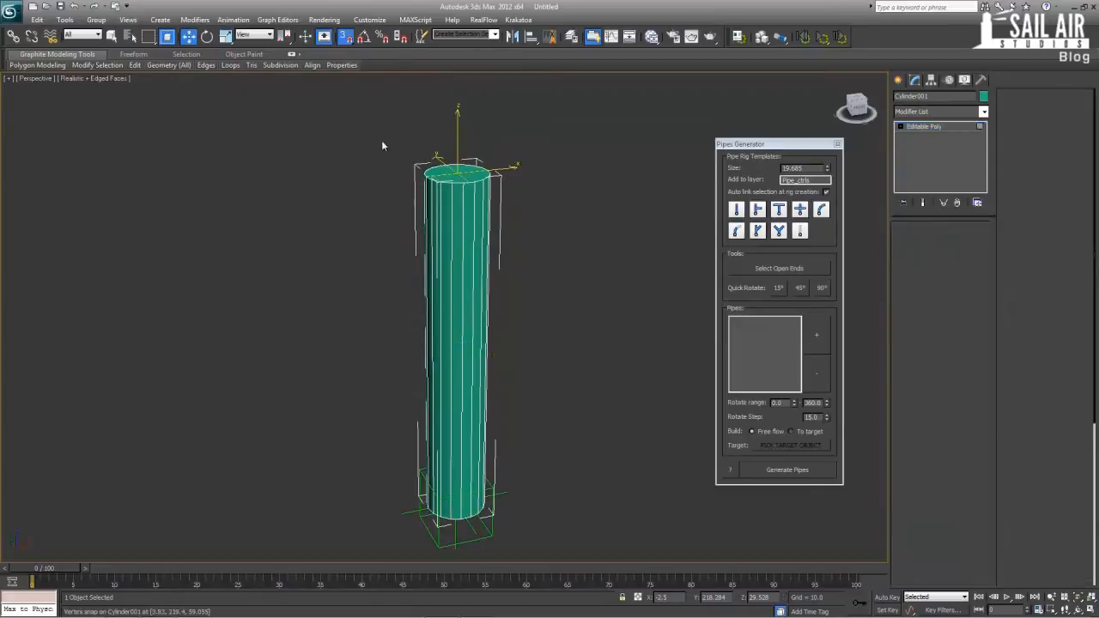
{"action": "left_click", "coordinate": [455, 173]}
{"action": "key", "text": "Delete"}
Try deleting the polygon capping the cylinder's bottom end, inspect the open pipe, and undo the deletion.
{"action": "middle_click_drag", "start_coordinate": [549, 317], "coordinate": [529, 230]}
{"action": "middle_click_drag", "start_coordinate": [513, 352], "coordinate": [587, 559], "text": "alt"}
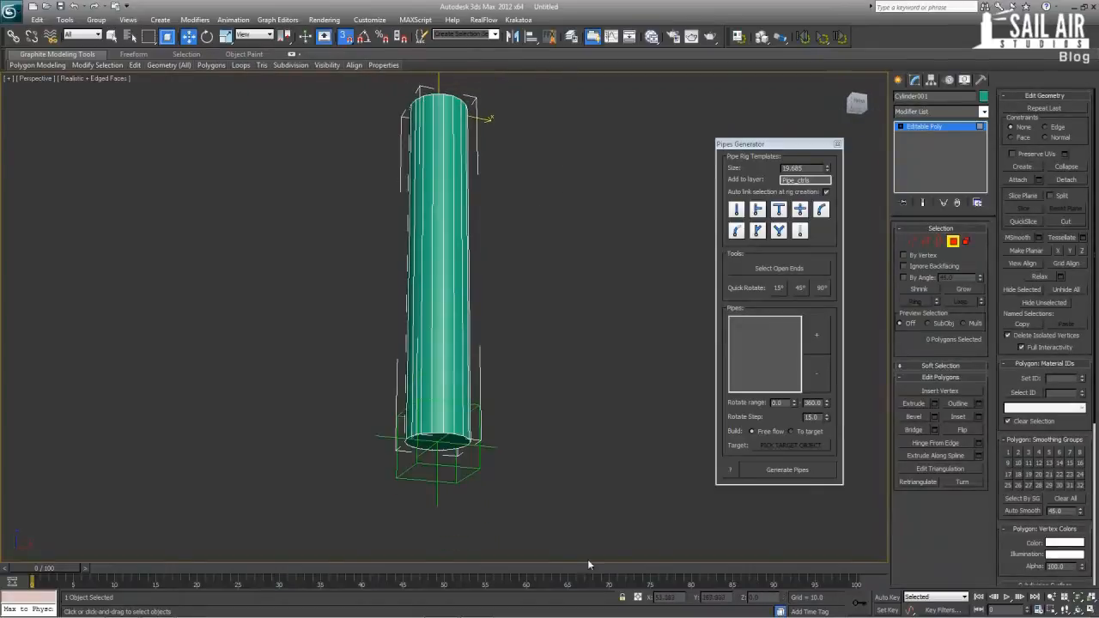
{"action": "left_click", "coordinate": [440, 443]}
{"action": "key", "text": "Delete"}
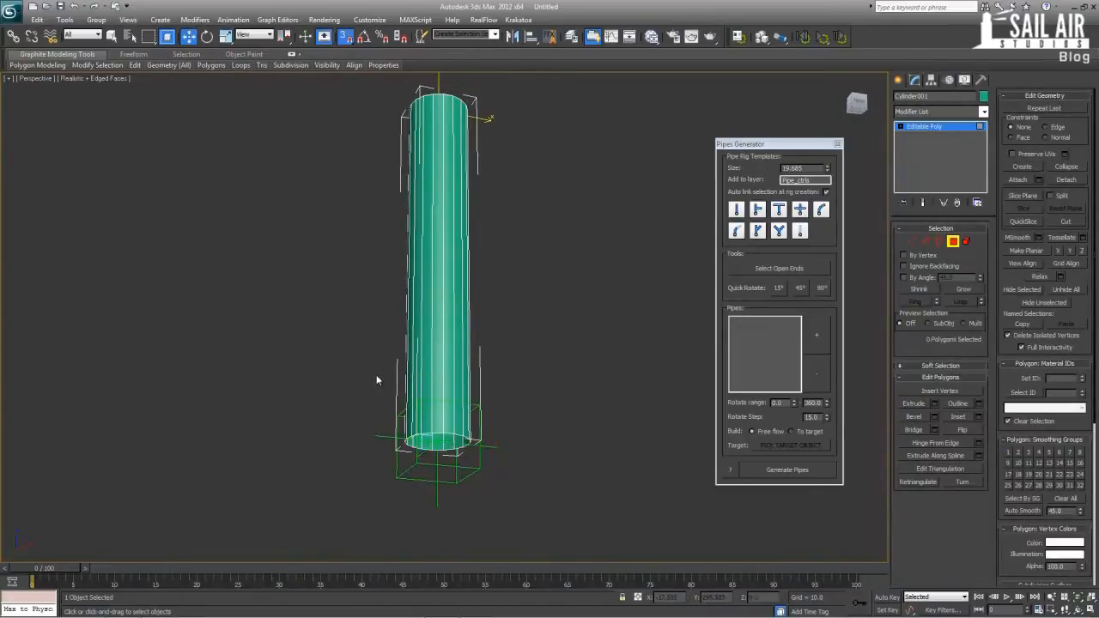
{"action": "mouse_move", "coordinate": [376, 376]}
{"action": "middle_mouse_down", "text": "alt"}
{"action": "mouse_move", "coordinate": [386, 434]}
{"action": "mouse_move", "coordinate": [376, 375]}
{"action": "middle_mouse_up", "text": "alt"}
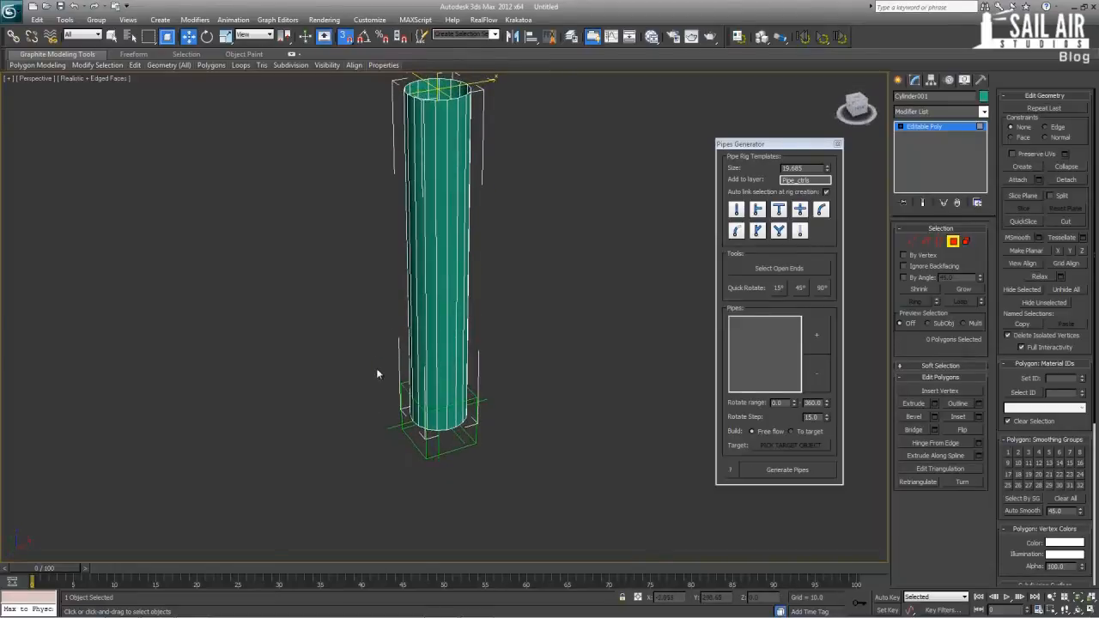
{"action": "middle_click_drag", "start_coordinate": [376, 334], "coordinate": [393, 380], "text": "alt"}
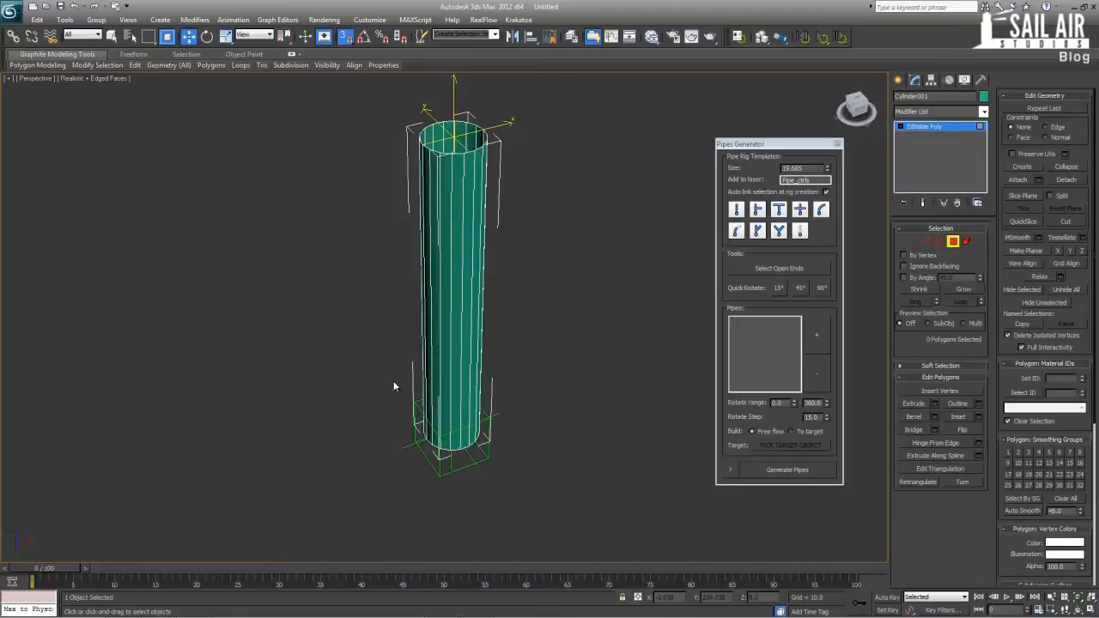
{"action": "middle_click_drag", "start_coordinate": [393, 380], "coordinate": [391, 273], "text": "alt"}
{"action": "key", "text": "ctrl+z"}
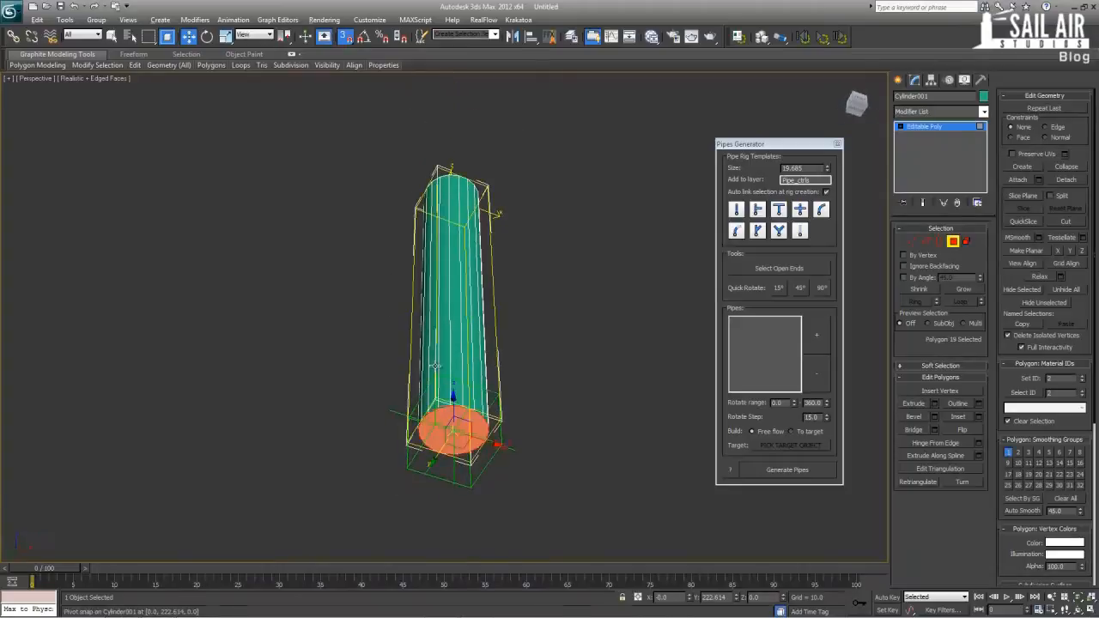
Ring-select the cylinder's vertical edges and connect them with one edge loop slid close to the bottom end.
{"action": "middle_click_drag", "start_coordinate": [427, 342], "coordinate": [444, 301], "text": "alt"}
{"action": "middle_click_drag", "start_coordinate": [379, 315], "coordinate": [407, 374], "text": "alt"}
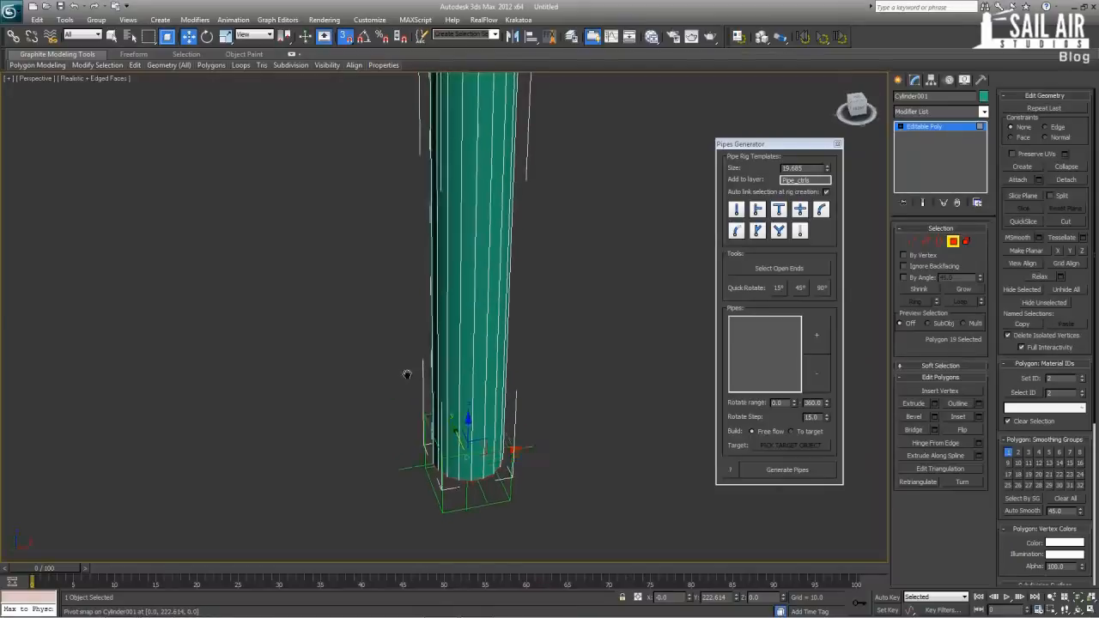
{"action": "scroll", "coordinate": [407, 374], "scroll_direction": "down", "scroll_amount": 3}
{"action": "left_click", "coordinate": [925, 241]}
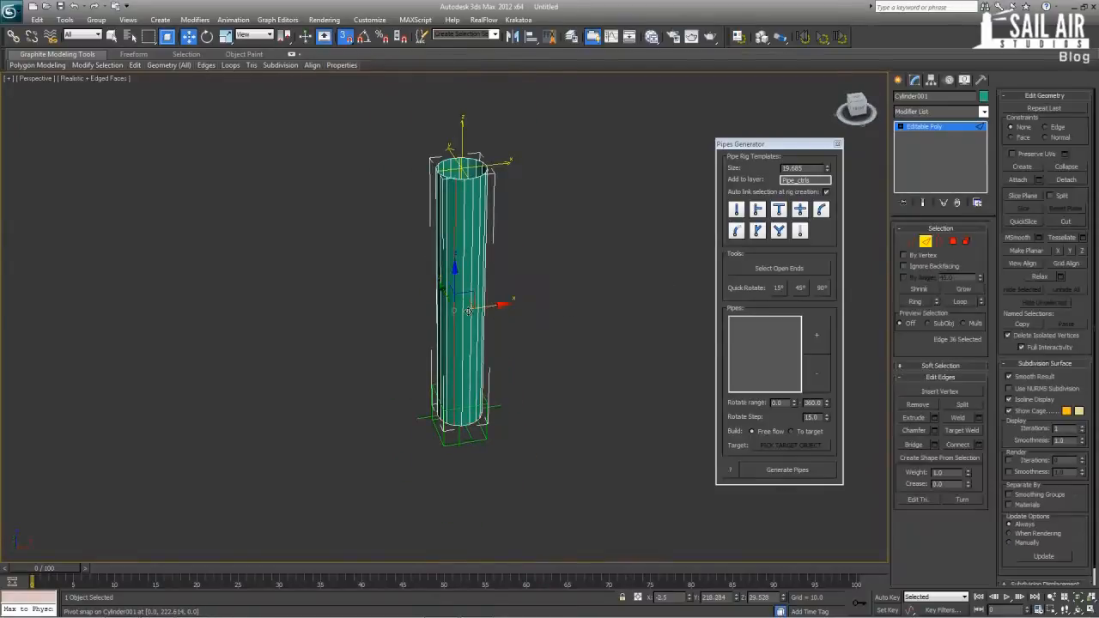
{"action": "left_click", "coordinate": [917, 301]}
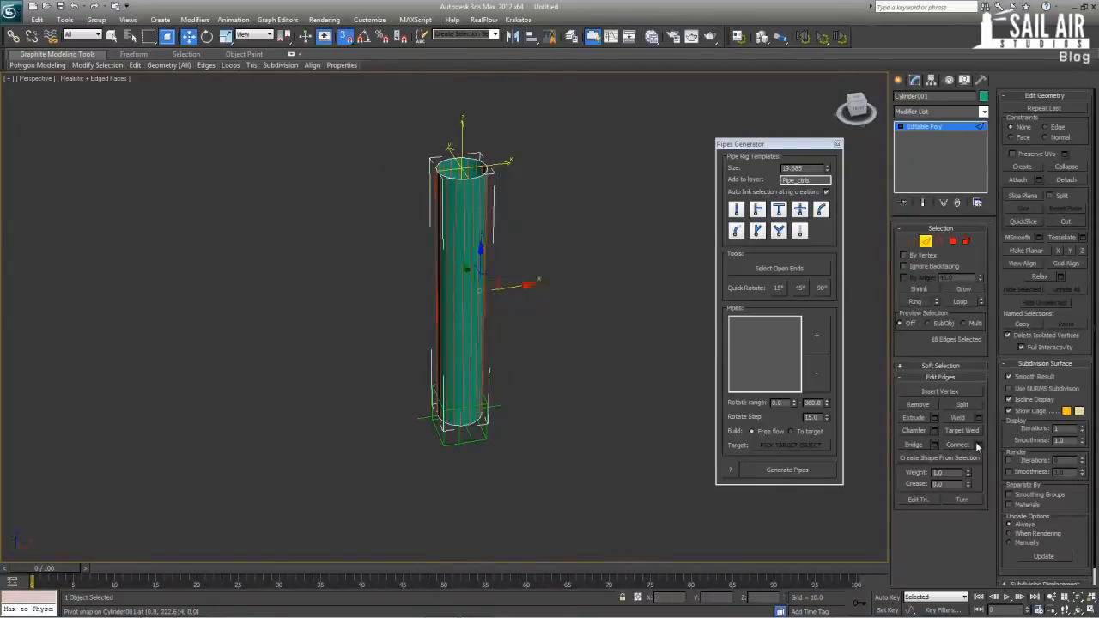
{"action": "left_click", "coordinate": [978, 445]}
{"action": "middle_click_drag", "start_coordinate": [507, 351], "coordinate": [510, 303]}
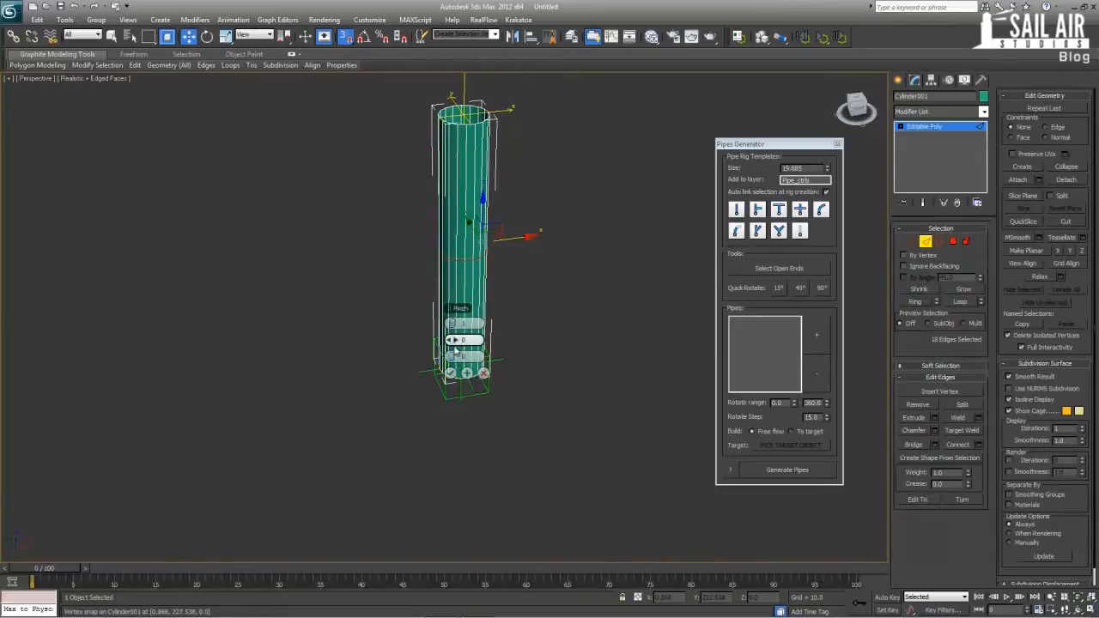
{"action": "left_click_drag", "start_coordinate": [455, 354], "coordinate": [395, 363]}
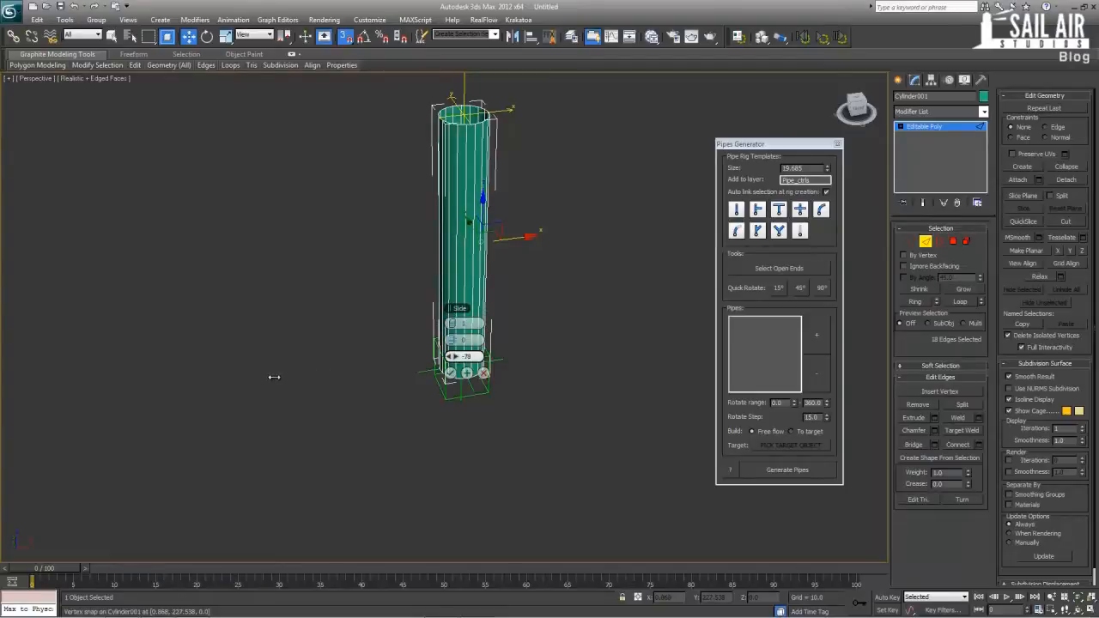
{"action": "left_click_drag", "start_coordinate": [269, 377], "coordinate": [247, 378]}
{"action": "middle_click_drag", "start_coordinate": [275, 376], "coordinate": [402, 384], "text": "alt"}
{"action": "left_click", "coordinate": [451, 373]}
Select the ring of long polygons above the new edge loop and extrude it by Local Normal with a height of -2.5.
{"action": "left_click", "coordinate": [956, 243]}
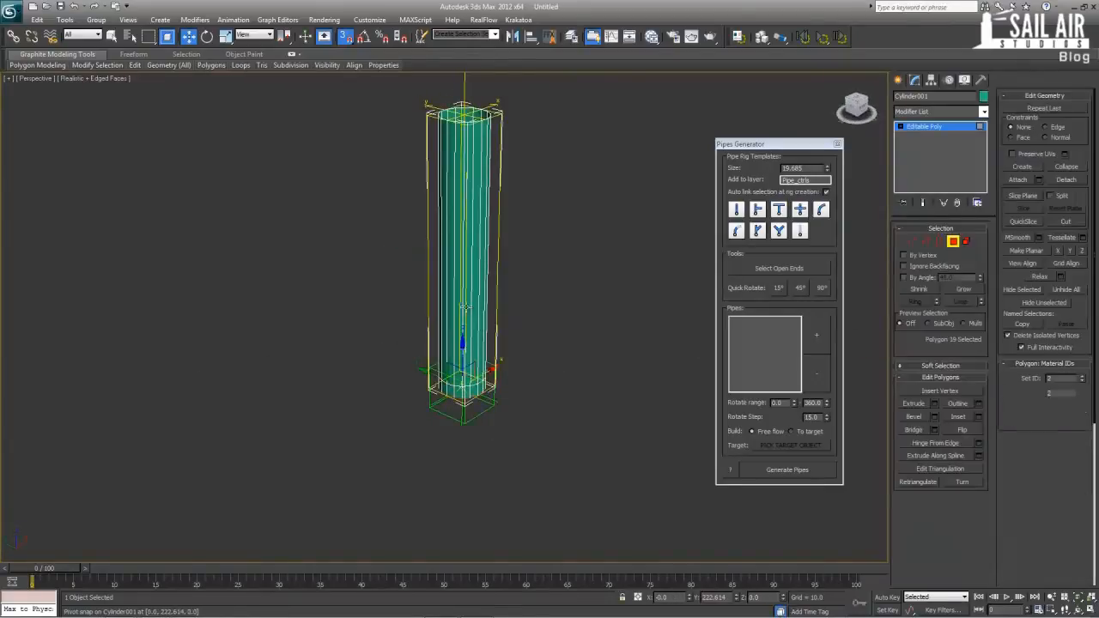
{"action": "left_click", "coordinate": [467, 308]}
{"action": "left_click", "coordinate": [474, 307], "text": "shift"}
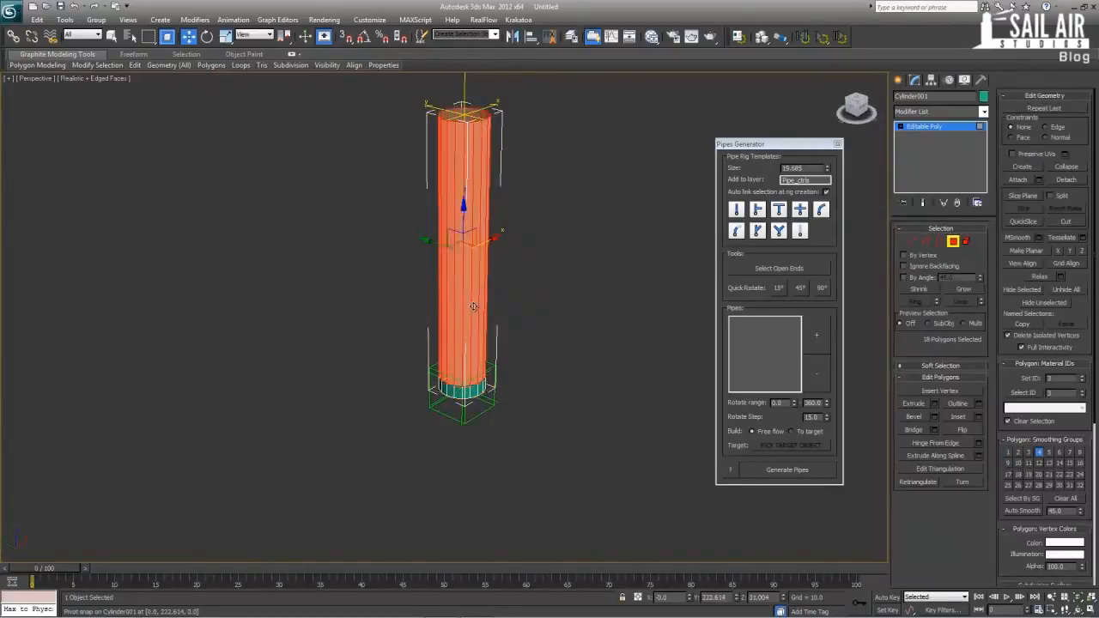
{"action": "scroll", "coordinate": [511, 302], "scroll_direction": "up", "scroll_amount": 4}
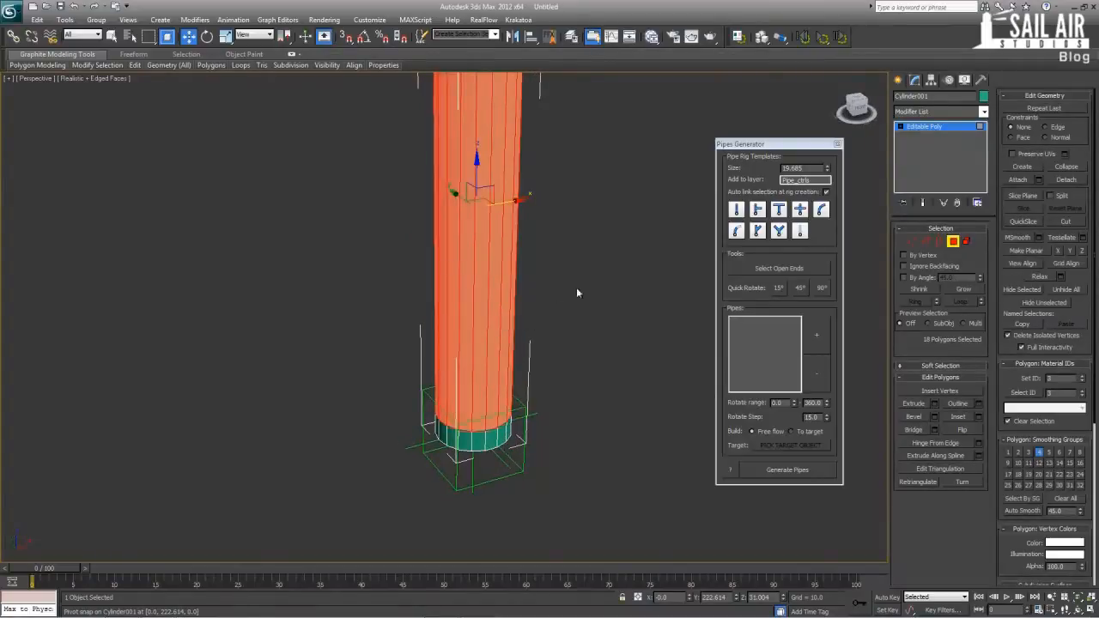
{"action": "middle_click_drag", "start_coordinate": [395, 237], "coordinate": [398, 213]}
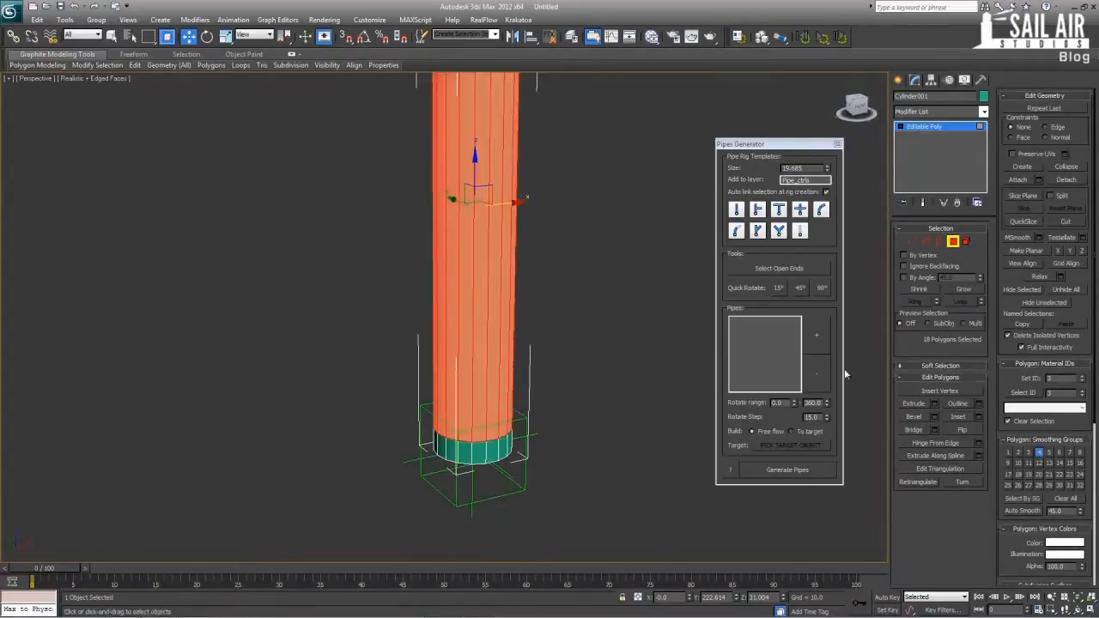
{"action": "left_click", "coordinate": [934, 404]}
{"action": "left_click", "coordinate": [454, 323]}
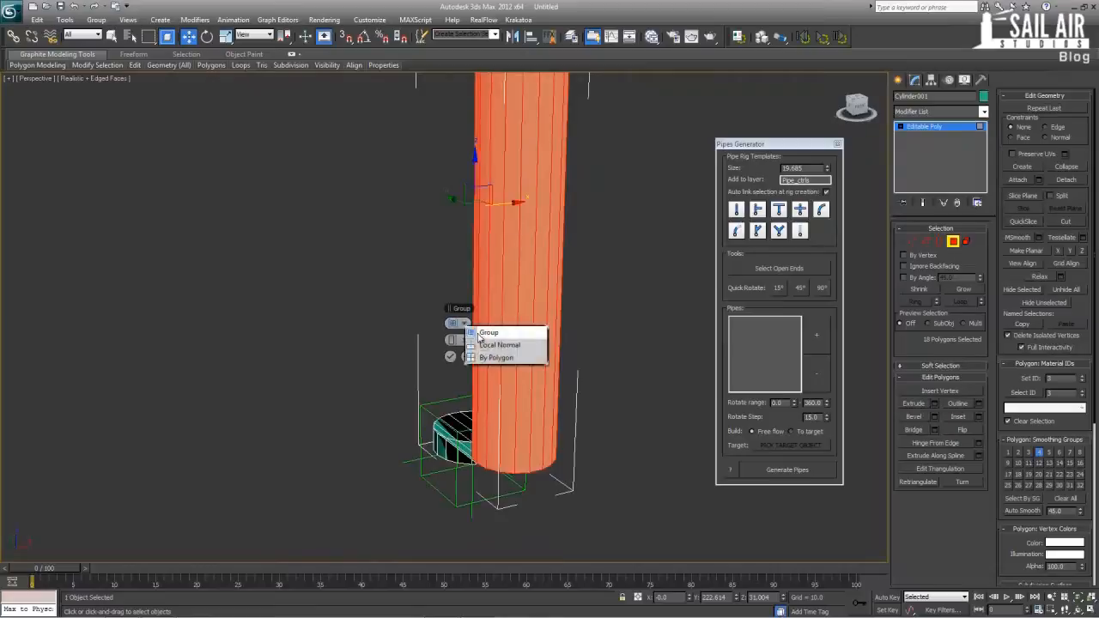
{"action": "left_click", "coordinate": [485, 345]}
{"action": "right_click", "coordinate": [451, 340]}
{"action": "left_click_drag", "start_coordinate": [451, 341], "coordinate": [450, 340]}
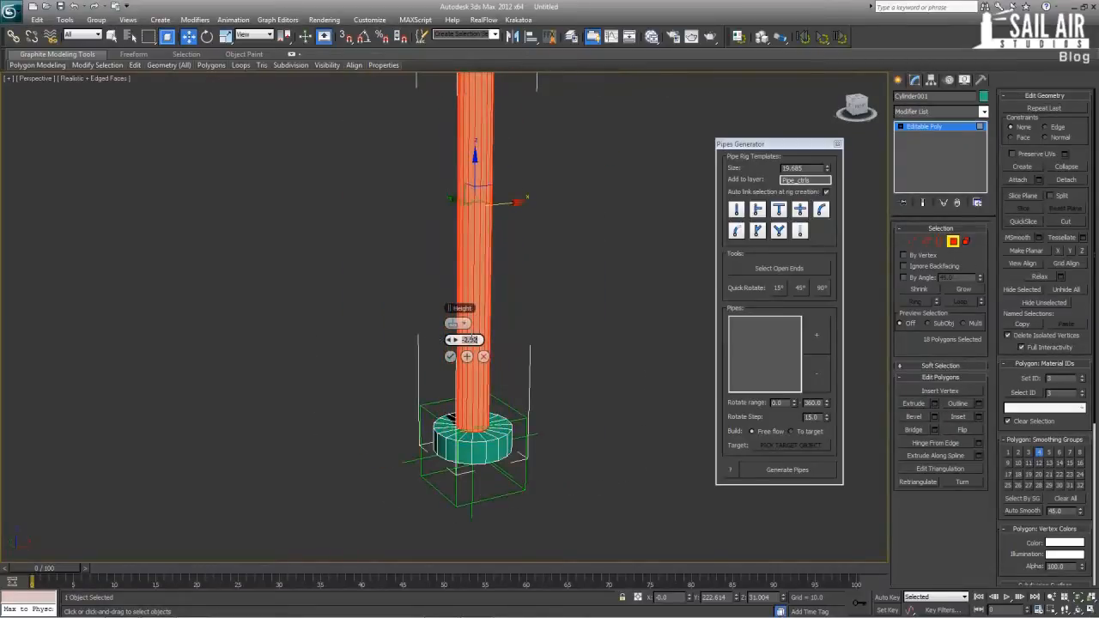
{"action": "type", "text": "5"}
{"action": "key", "text": "Return"}
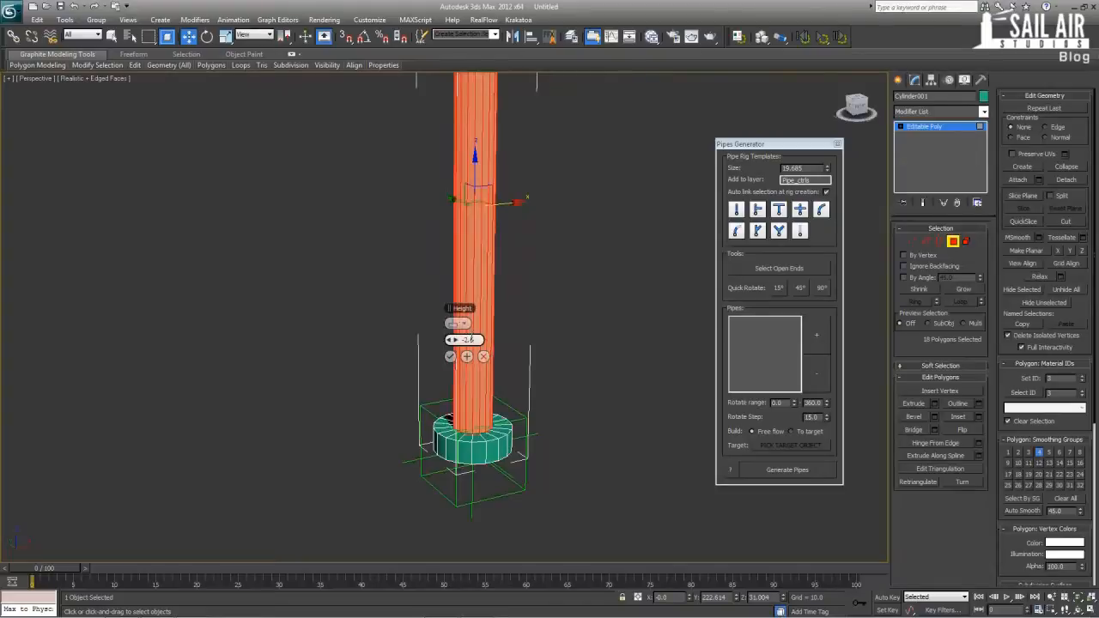
{"action": "left_click", "coordinate": [450, 356]}
Delete the leftover flange polygons around the pipe's top end.
{"action": "middle_click_drag", "start_coordinate": [538, 268], "coordinate": [529, 324]}
{"action": "scroll", "coordinate": [529, 324], "scroll_direction": "down", "scroll_amount": 3}
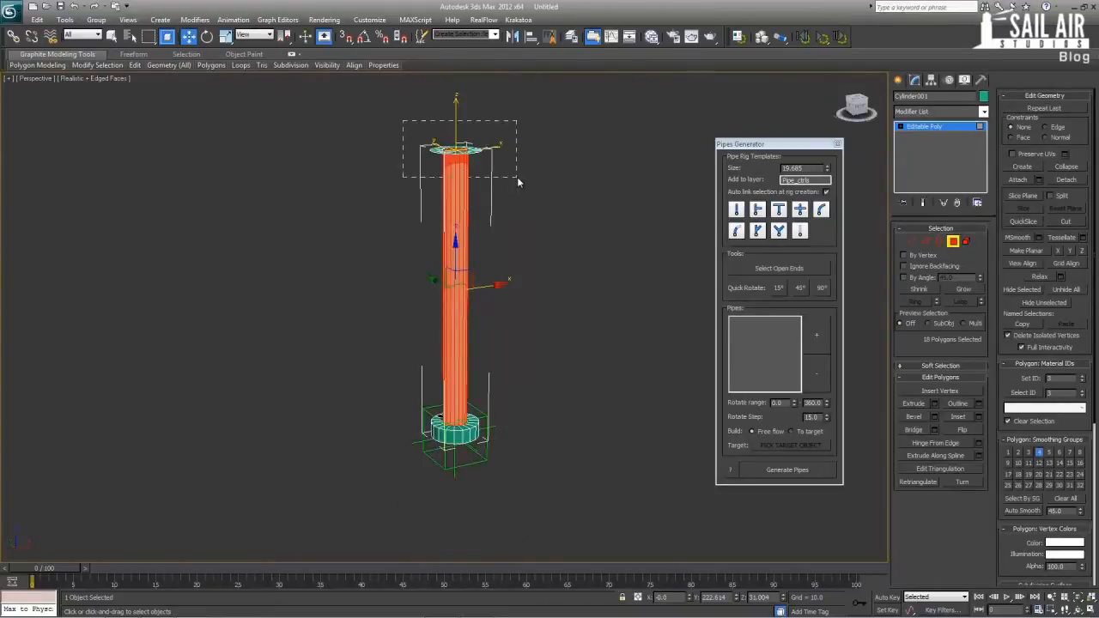
{"action": "left_click_drag", "start_coordinate": [518, 182], "coordinate": [516, 177]}
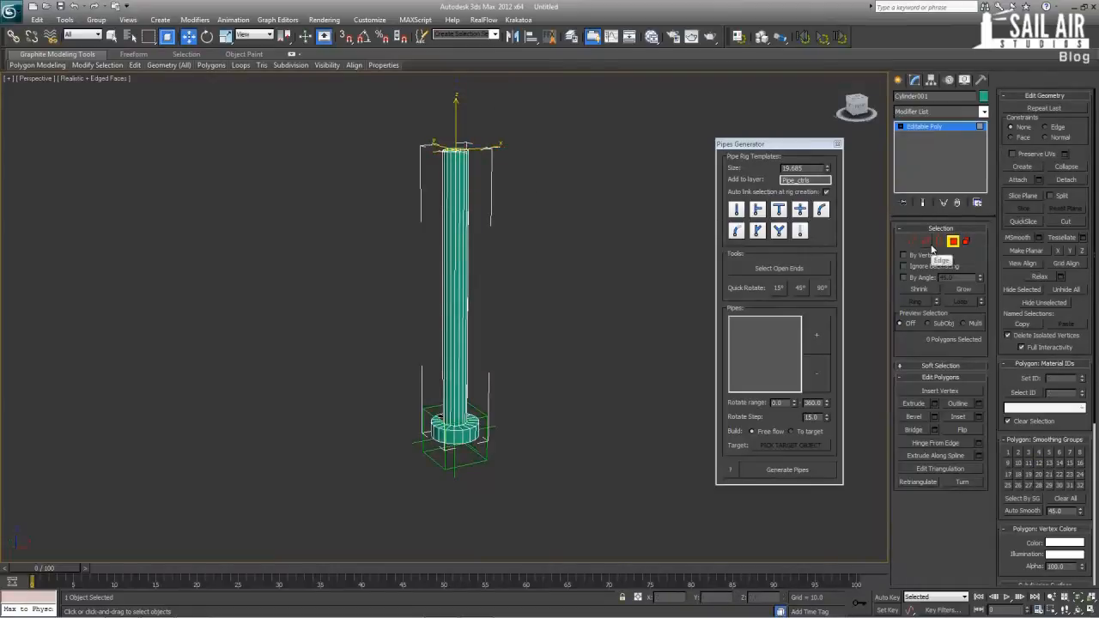
Leave sub-object editing and examine the finished straight pipe and its flange inside the rig from several distances and angles.
{"action": "left_click", "coordinate": [931, 246]}
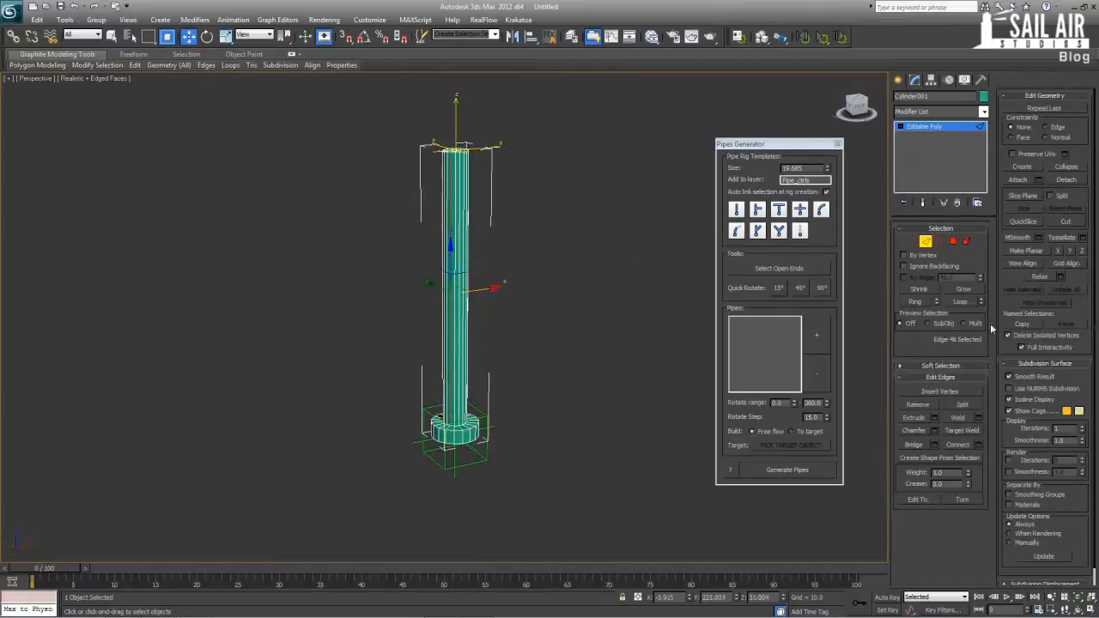
{"action": "mouse_move", "coordinate": [456, 295]}
{"action": "middle_mouse_down", "text": "alt"}
{"action": "mouse_move", "coordinate": [547, 307]}
{"action": "mouse_move", "coordinate": [441, 293]}
{"action": "middle_mouse_up", "text": "alt"}
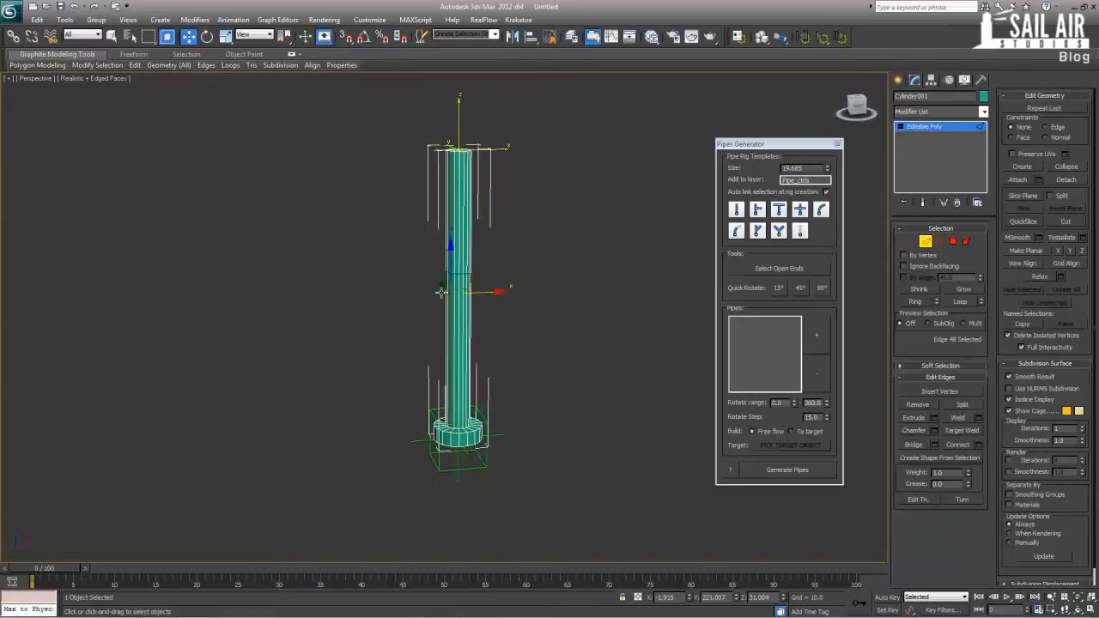
{"action": "left_click", "coordinate": [940, 128]}
{"action": "left_click", "coordinate": [589, 321]}
{"action": "scroll", "coordinate": [589, 321], "scroll_direction": "down", "scroll_amount": 2}
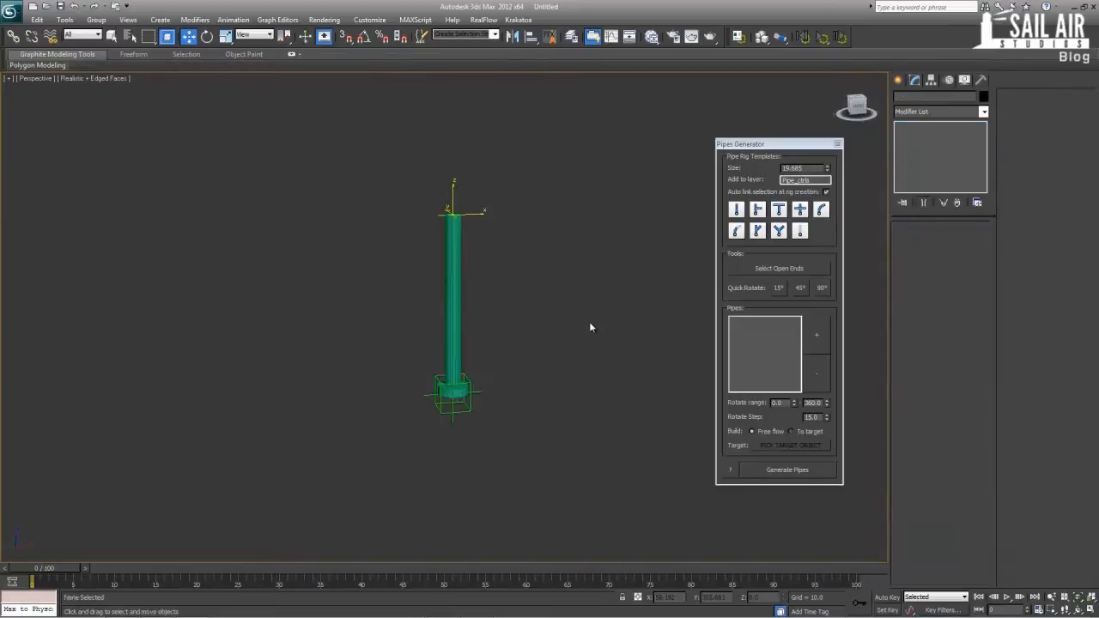
{"action": "scroll", "coordinate": [526, 334], "scroll_direction": "up", "scroll_amount": 5}
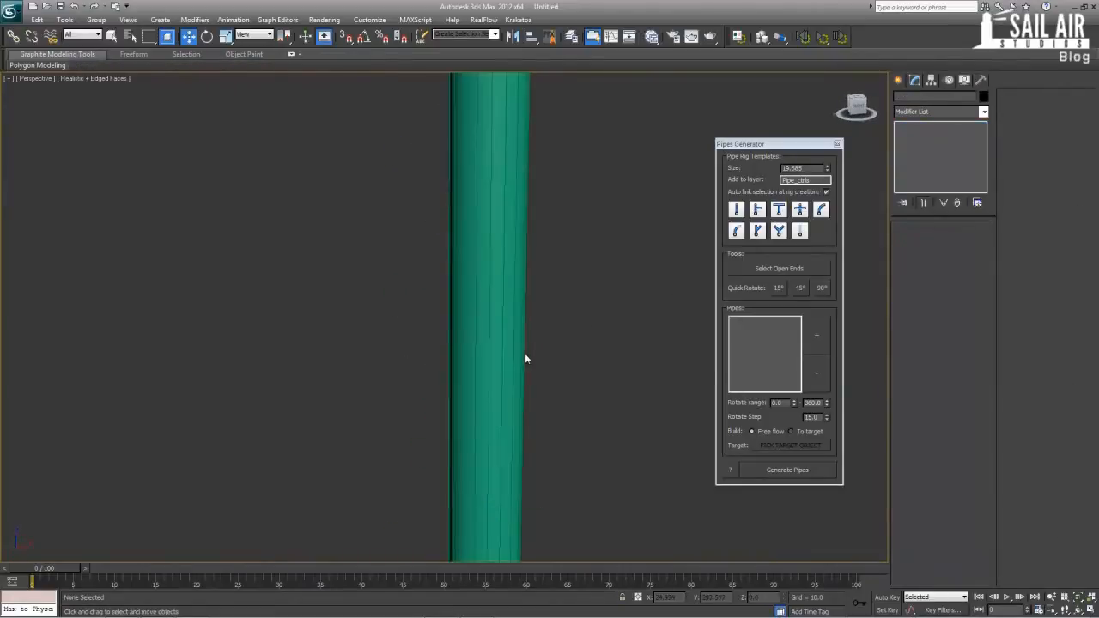
{"action": "scroll", "coordinate": [525, 358], "scroll_direction": "down", "scroll_amount": 3}
{"action": "left_click", "coordinate": [455, 323]}
{"action": "key", "text": "F4"}
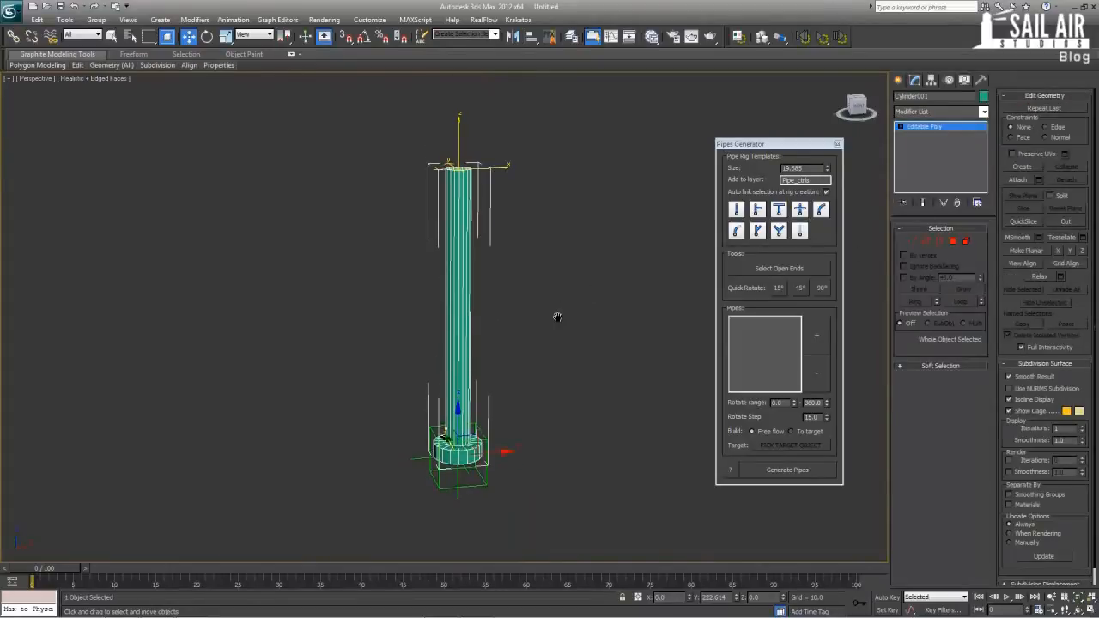
{"action": "scroll", "coordinate": [559, 314], "scroll_direction": "down", "scroll_amount": 2}
{"action": "scroll", "coordinate": [547, 283], "scroll_direction": "up", "scroll_amount": 5}
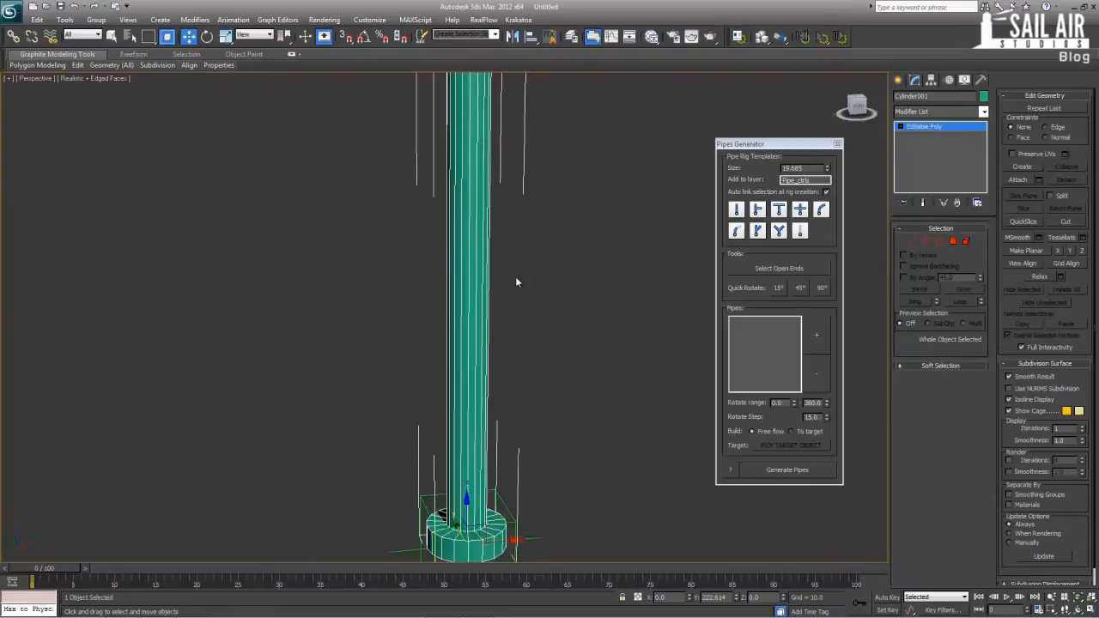
{"action": "scroll", "coordinate": [389, 319], "scroll_direction": "down", "scroll_amount": 5}
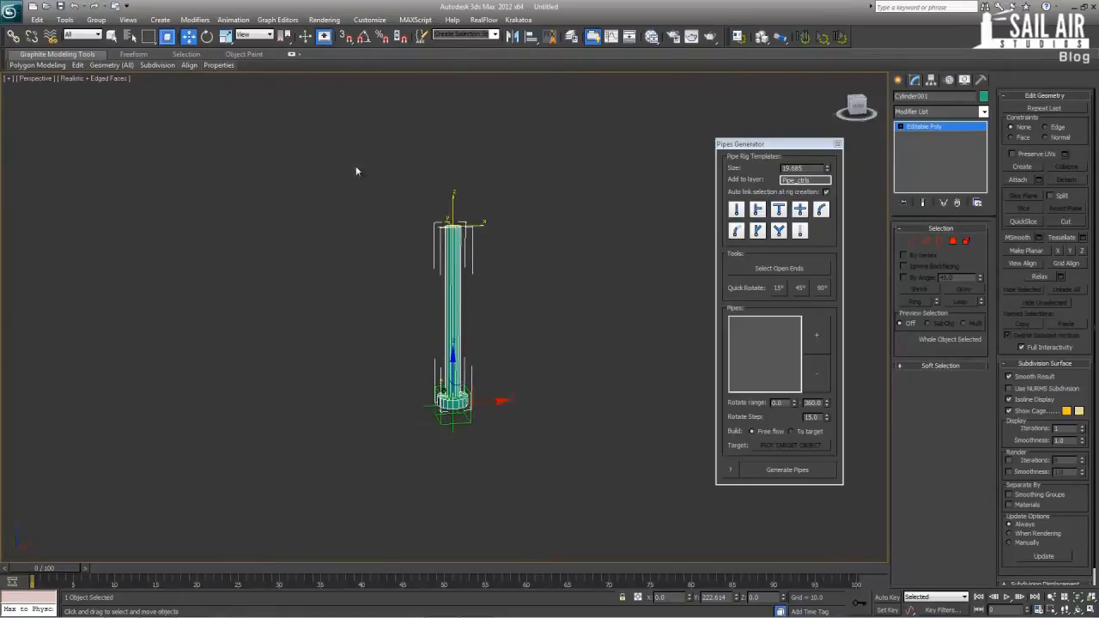
{"action": "middle_click_drag", "start_coordinate": [402, 381], "coordinate": [386, 392]}
{"action": "scroll", "coordinate": [386, 392], "scroll_direction": "up", "scroll_amount": 3}
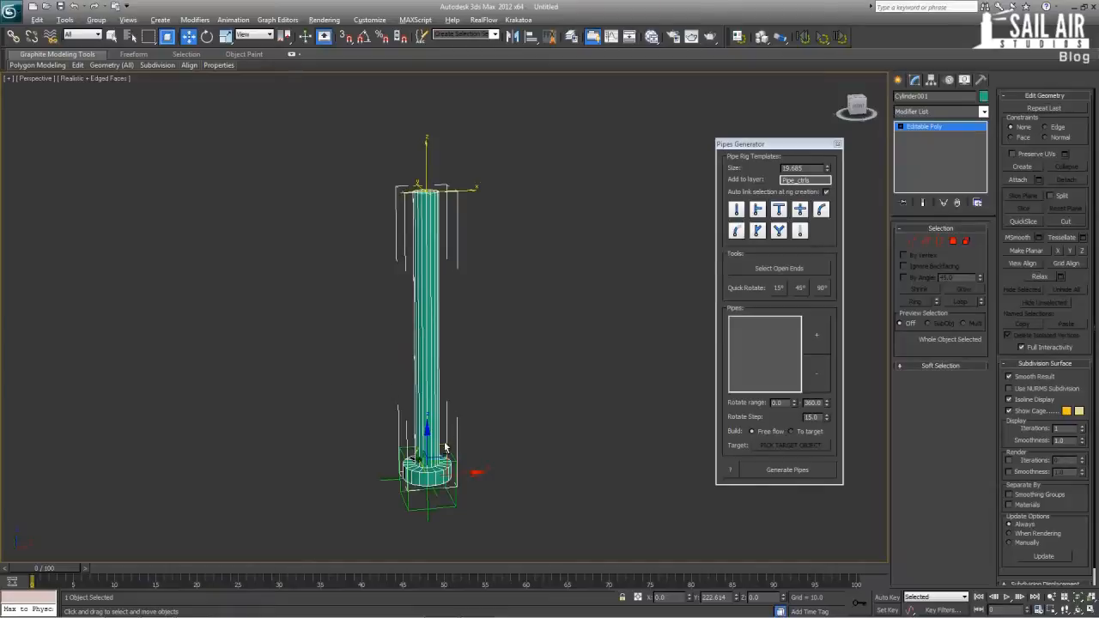
{"action": "middle_click_drag", "start_coordinate": [445, 447], "coordinate": [417, 317], "text": "alt"}
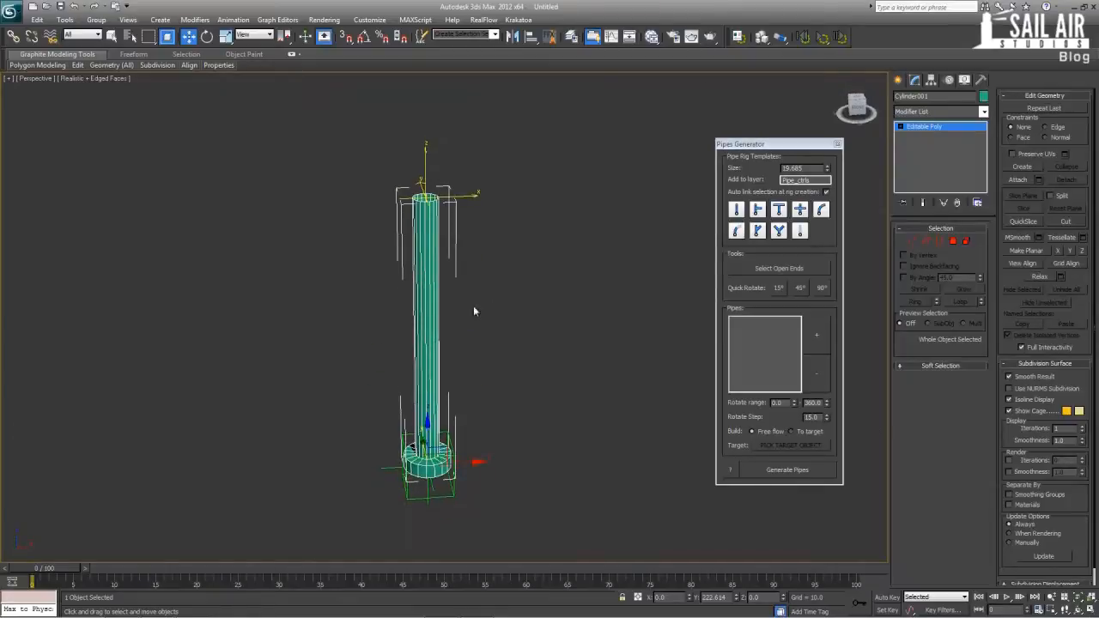
Check the straight rig's start helper, end helper and pipe by selecting each in turn, finishing with nothing selected.
{"action": "left_click", "coordinate": [431, 491]}
{"action": "scroll", "coordinate": [435, 459], "scroll_direction": "up", "scroll_amount": 5}
{"action": "middle_click_drag", "start_coordinate": [434, 458], "coordinate": [409, 360], "text": "alt"}
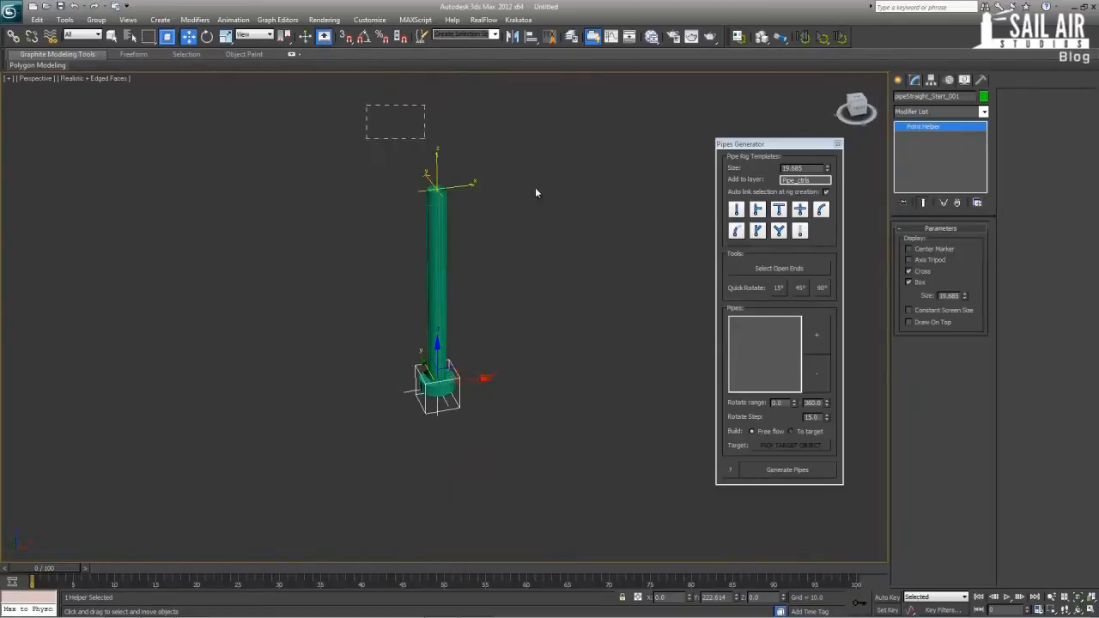
{"action": "left_click_drag", "start_coordinate": [535, 188], "coordinate": [579, 225]}
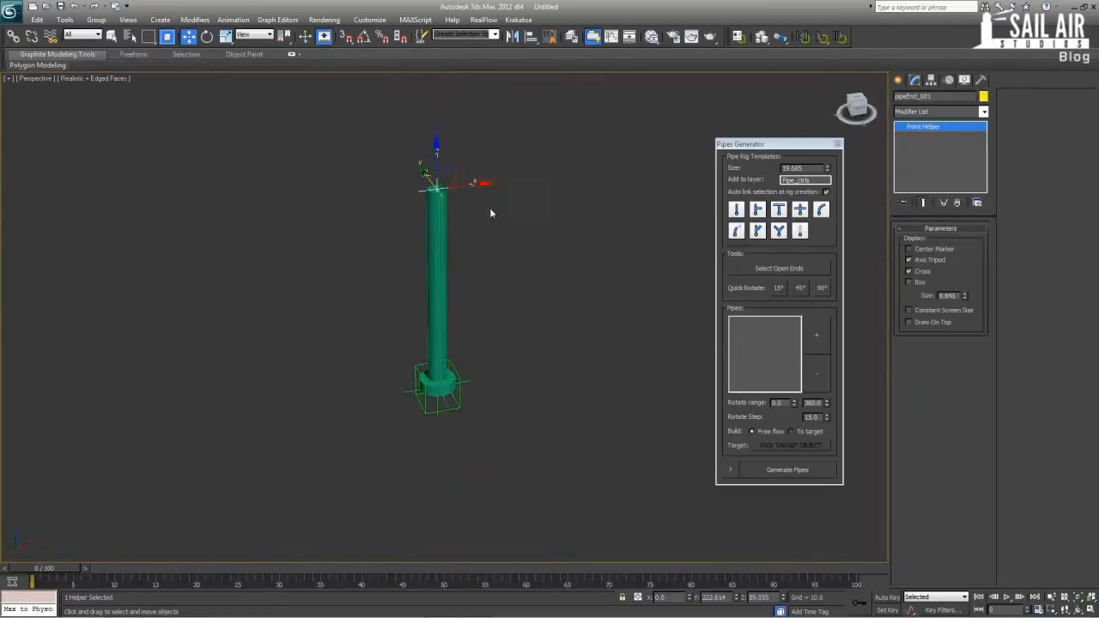
{"action": "left_click", "coordinate": [431, 277]}
{"action": "left_click", "coordinate": [543, 315]}
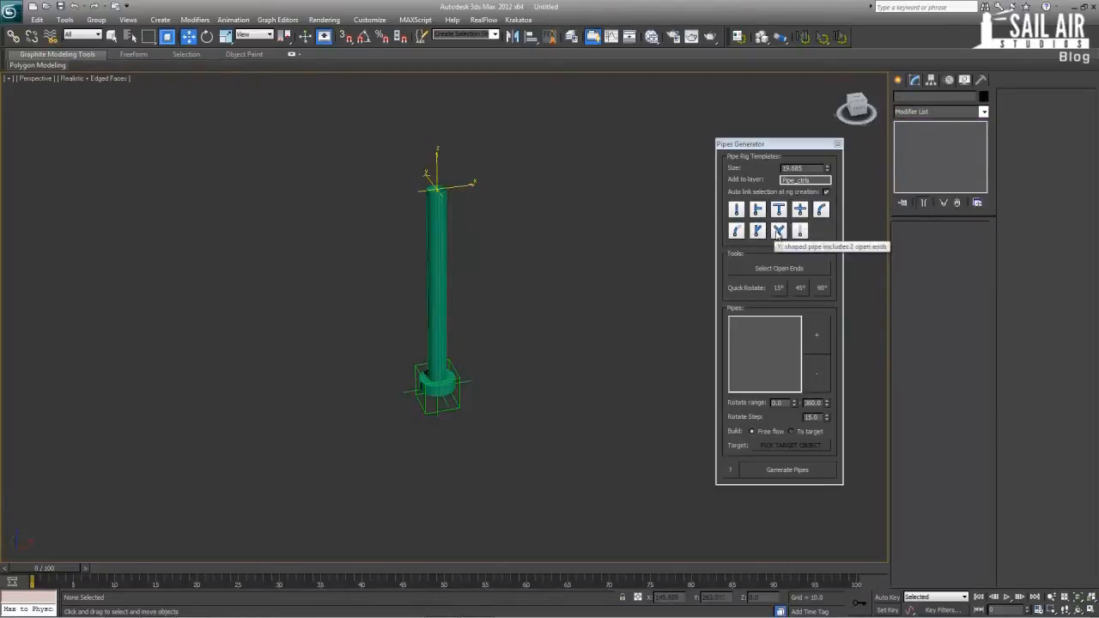
Create a Y-shaped pipe rig template and snap its start helper along Y to the straight pipe's base in the Top view.
{"action": "scroll", "coordinate": [605, 326], "scroll_direction": "down", "scroll_amount": 5}
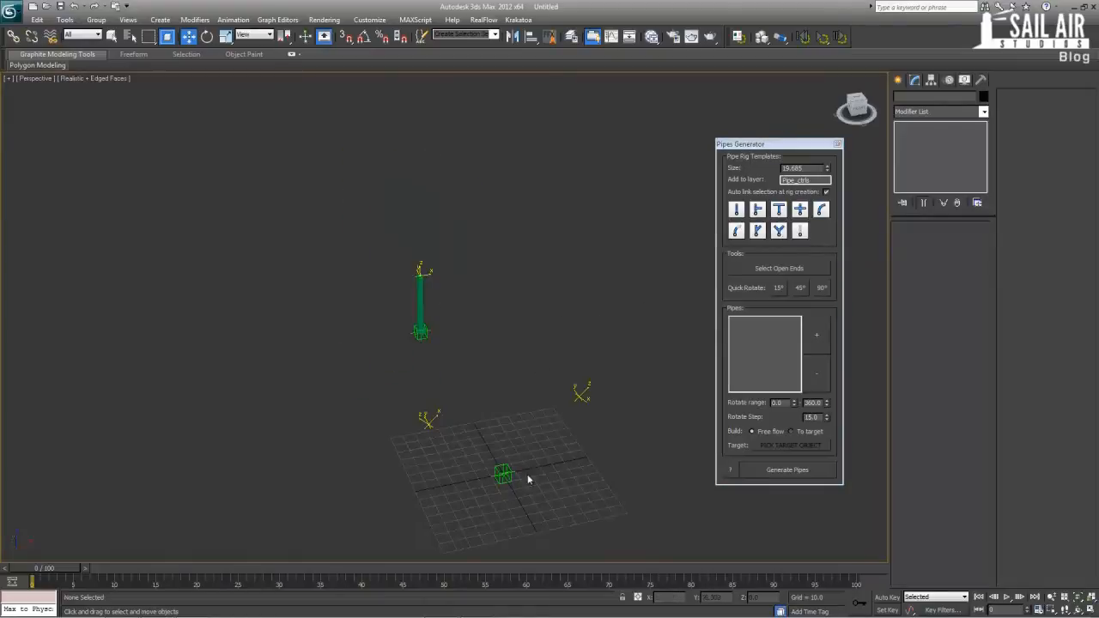
{"action": "left_click", "coordinate": [501, 469]}
{"action": "key", "text": "alt+w"}
{"action": "right_click", "coordinate": [216, 259]}
{"action": "scroll", "coordinate": [217, 261], "scroll_direction": "down", "scroll_amount": 6}
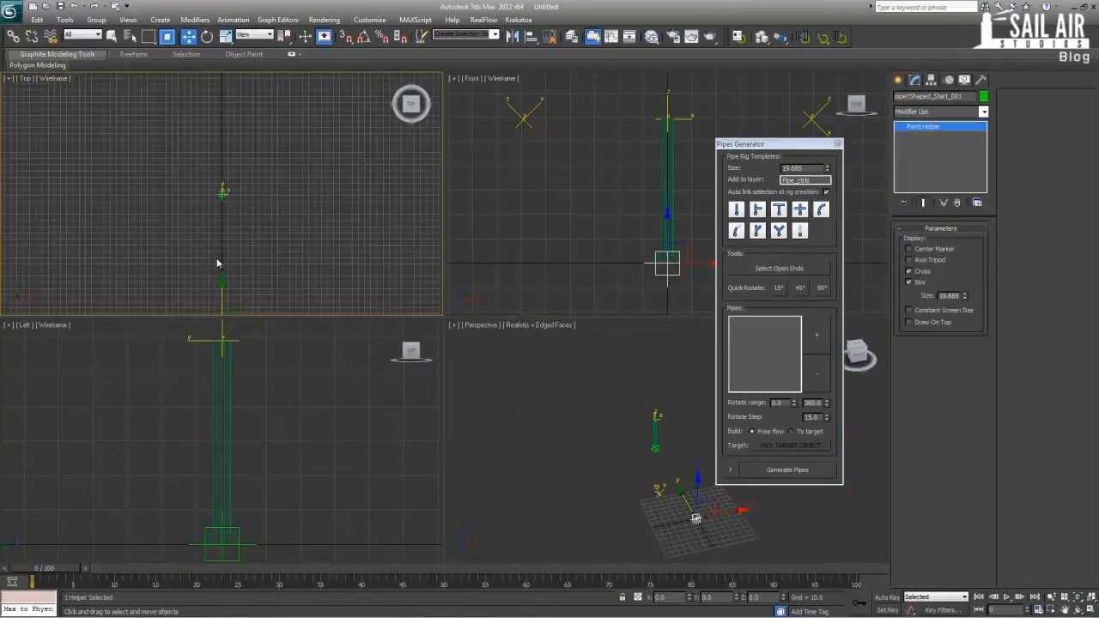
{"action": "key", "text": "s"}
{"action": "left_click_drag", "start_coordinate": [222, 292], "coordinate": [222, 196]}
{"action": "scroll", "coordinate": [221, 192], "scroll_direction": "up", "scroll_amount": 5}
{"action": "middle_click_drag", "start_coordinate": [207, 214], "coordinate": [140, 226]}
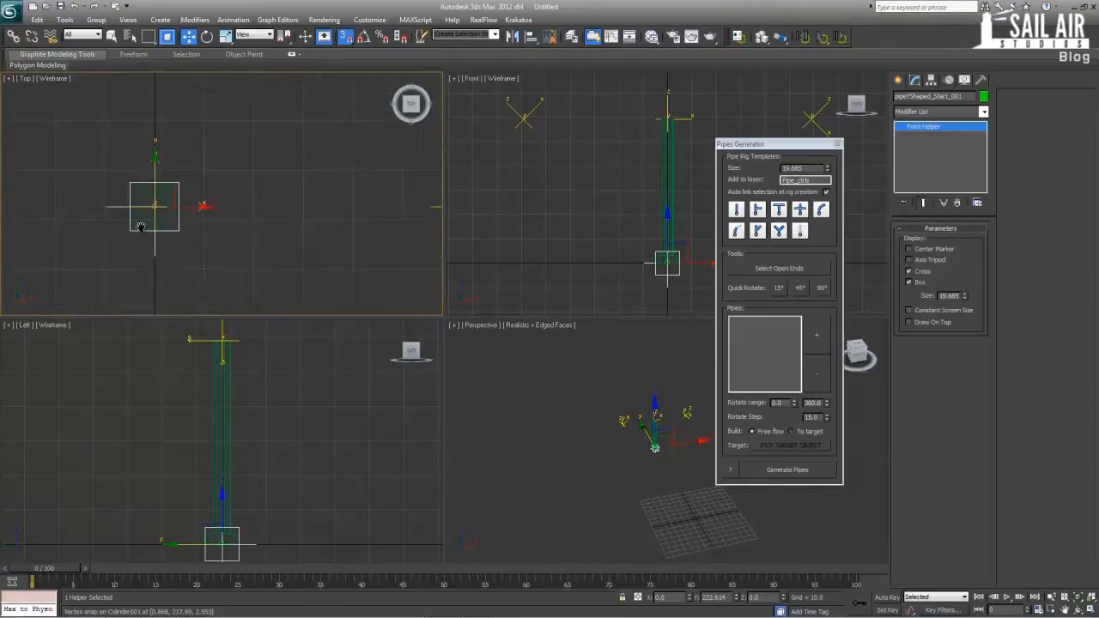
Move the Y-shaped rig along X to about 108, beside the straight pipe, with snapping off.
{"action": "scroll", "coordinate": [184, 240], "scroll_direction": "down", "scroll_amount": 6}
{"action": "key", "text": "s"}
{"action": "left_click_drag", "start_coordinate": [258, 194], "coordinate": [285, 195]}
{"action": "right_click", "coordinate": [553, 398]}
{"action": "key", "text": "alt+w"}
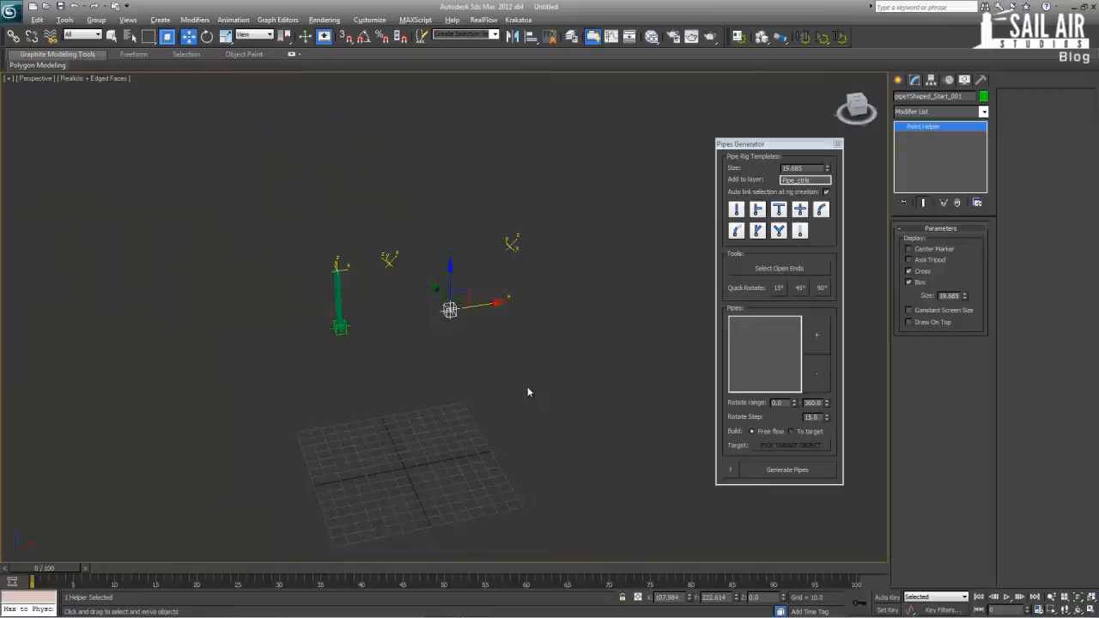
{"action": "left_click", "coordinate": [778, 231]}
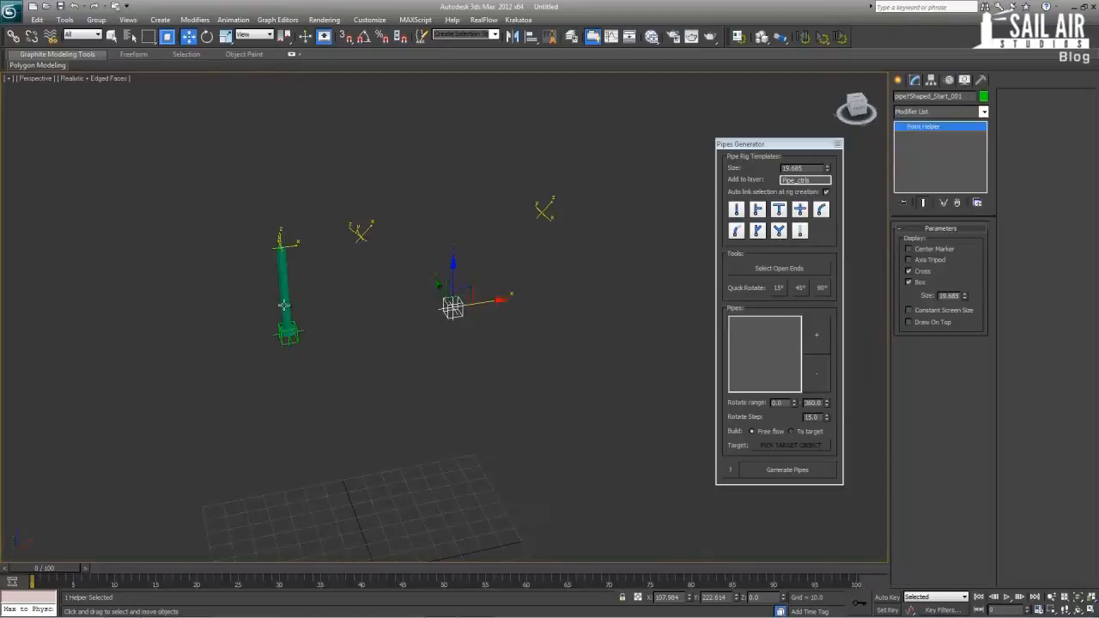
Clone the straight pipe as one Copy snapped to the start helper of the Y-shaped rig.
{"action": "key", "text": "s"}
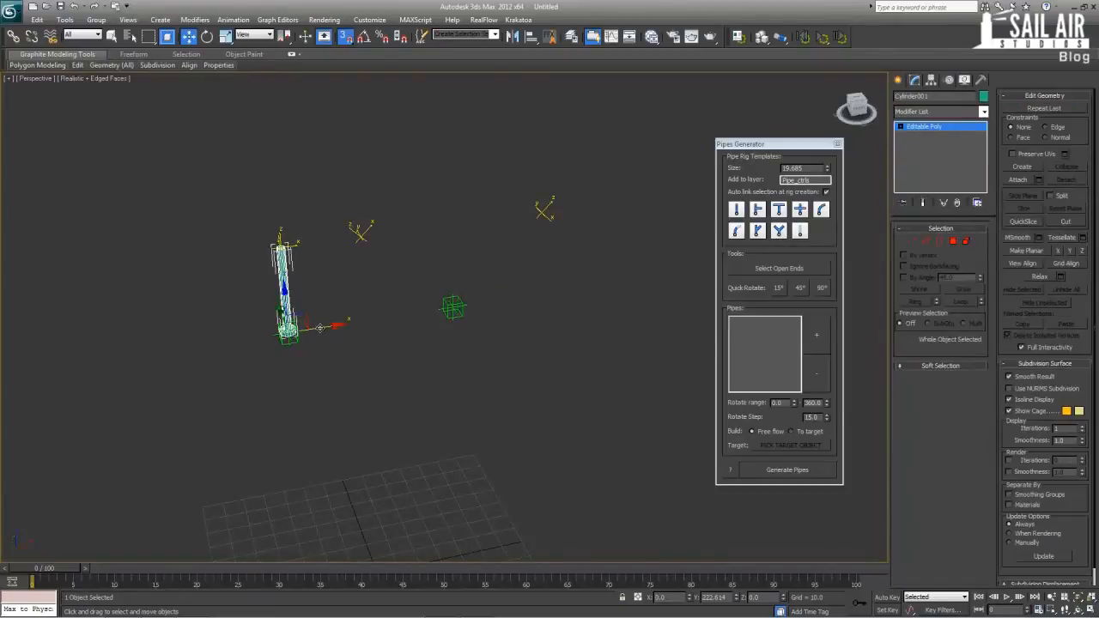
{"action": "left_click_drag", "start_coordinate": [316, 329], "coordinate": [459, 310], "text": "shift"}
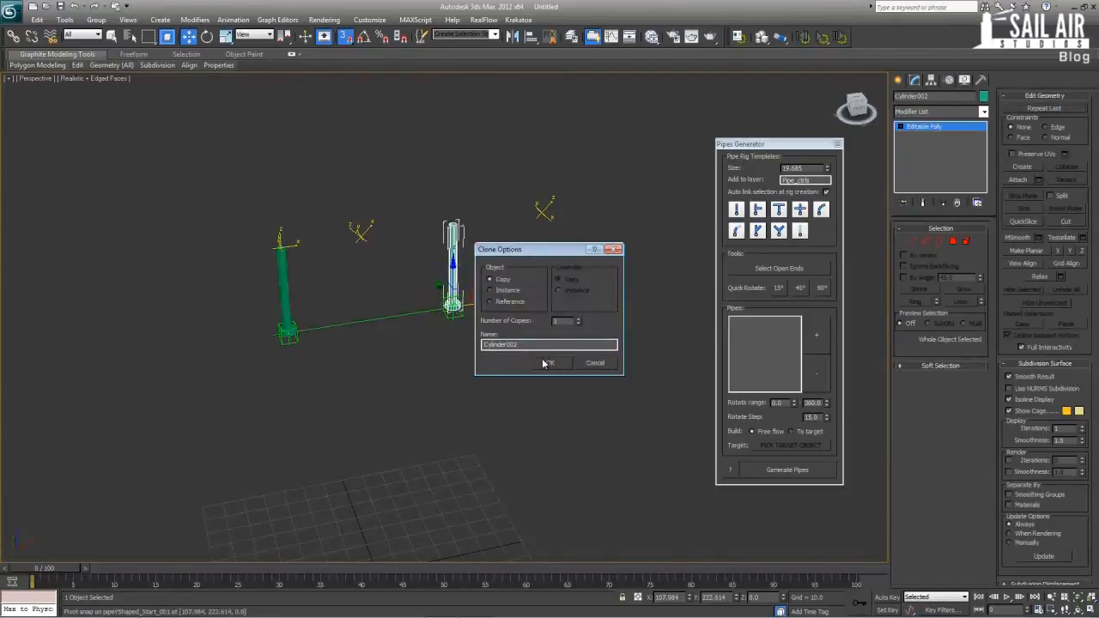
{"action": "left_click", "coordinate": [546, 363]}
{"action": "mouse_move", "coordinate": [544, 361]}
{"action": "middle_mouse_down", "text": "alt"}
{"action": "mouse_move", "coordinate": [513, 333]}
{"action": "mouse_move", "coordinate": [502, 379]}
{"action": "middle_mouse_up", "text": "alt"}
{"action": "scroll", "coordinate": [503, 378], "scroll_direction": "up", "scroll_amount": 5}
Shorten the copied pipe into a stub by lowering its top ring of vertices to a height of about 24.2.
{"action": "left_click", "coordinate": [912, 242]}
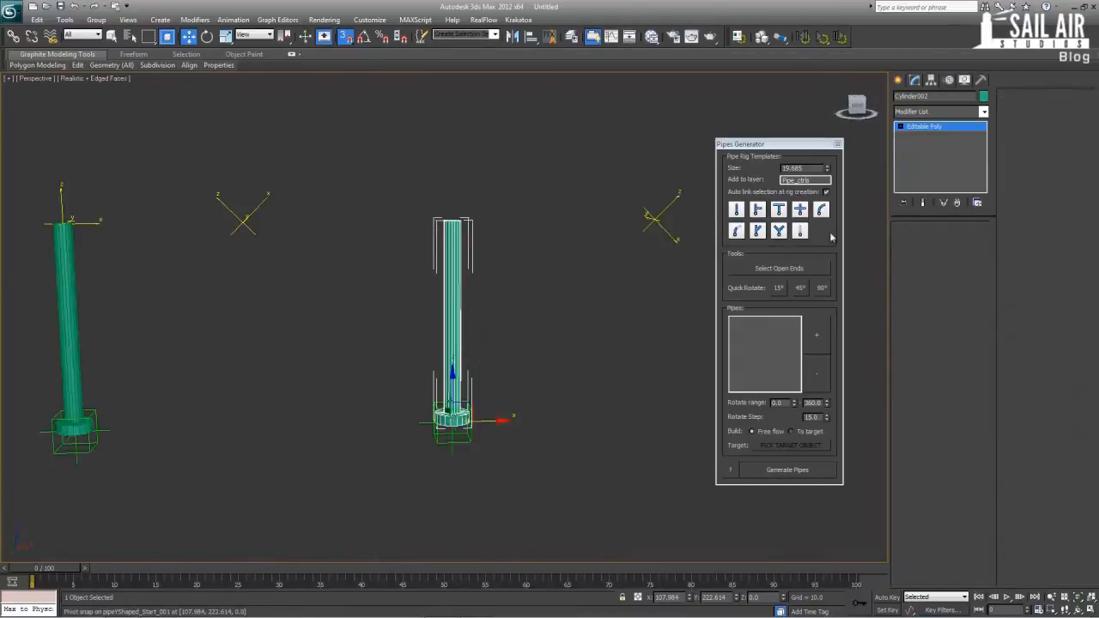
{"action": "left_click_drag", "start_coordinate": [414, 199], "coordinate": [535, 255]}
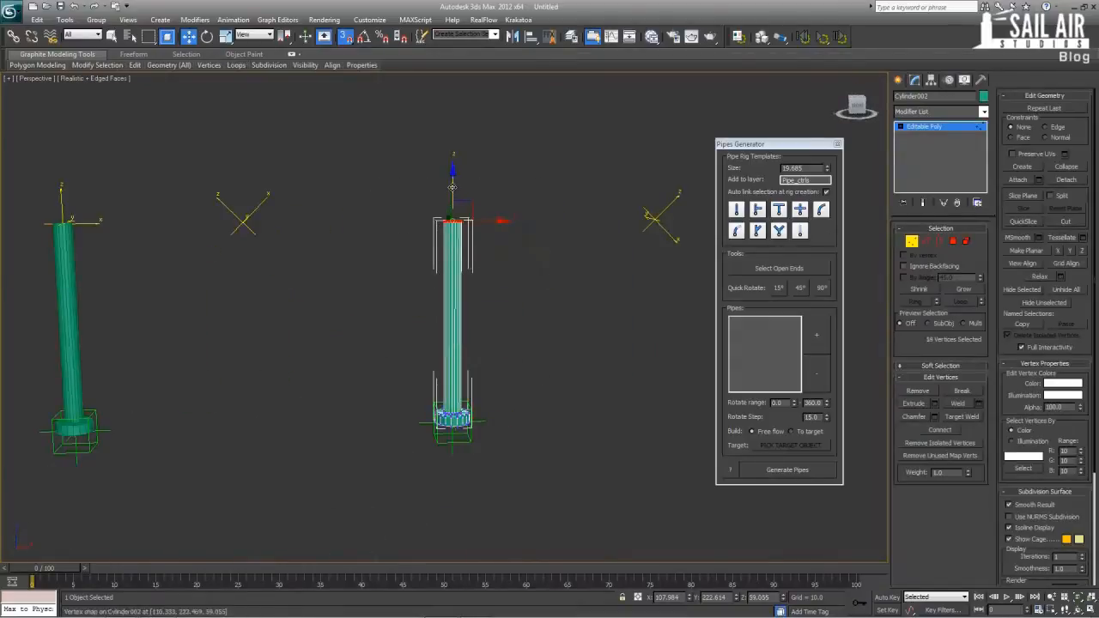
{"action": "left_click_drag", "start_coordinate": [453, 190], "coordinate": [440, 319]}
{"action": "left_click", "coordinate": [957, 126]}
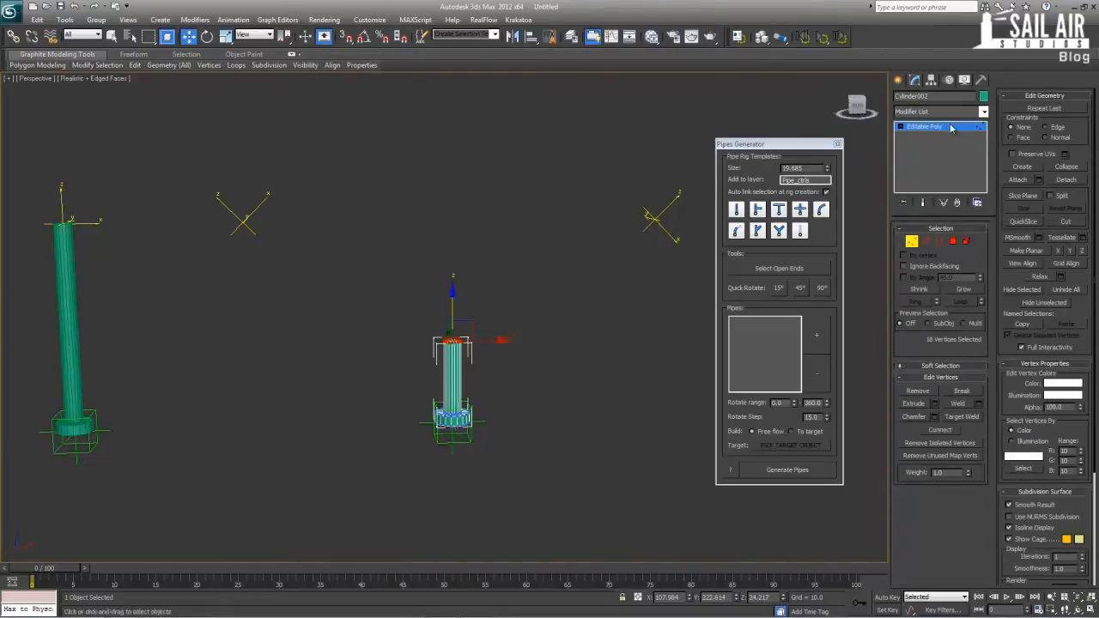
Cap the open border at the top of the shortened pipe.
{"action": "key", "text": "z"}
{"action": "middle_click_drag", "start_coordinate": [522, 328], "coordinate": [469, 346], "text": "alt"}
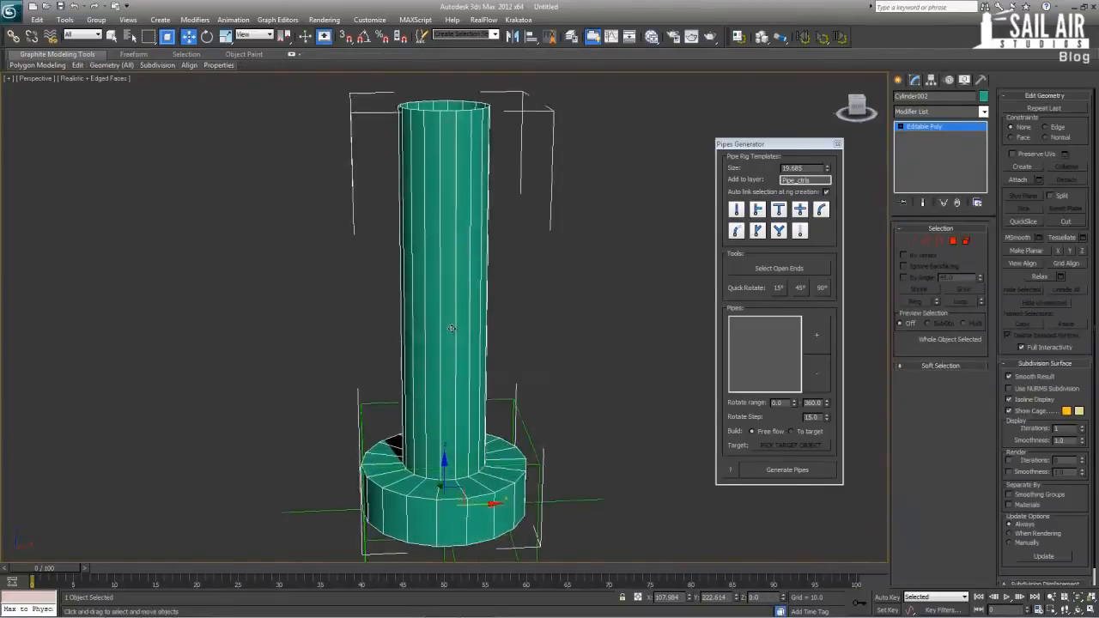
{"action": "left_click", "coordinate": [937, 242]}
{"action": "left_click", "coordinate": [467, 129]}
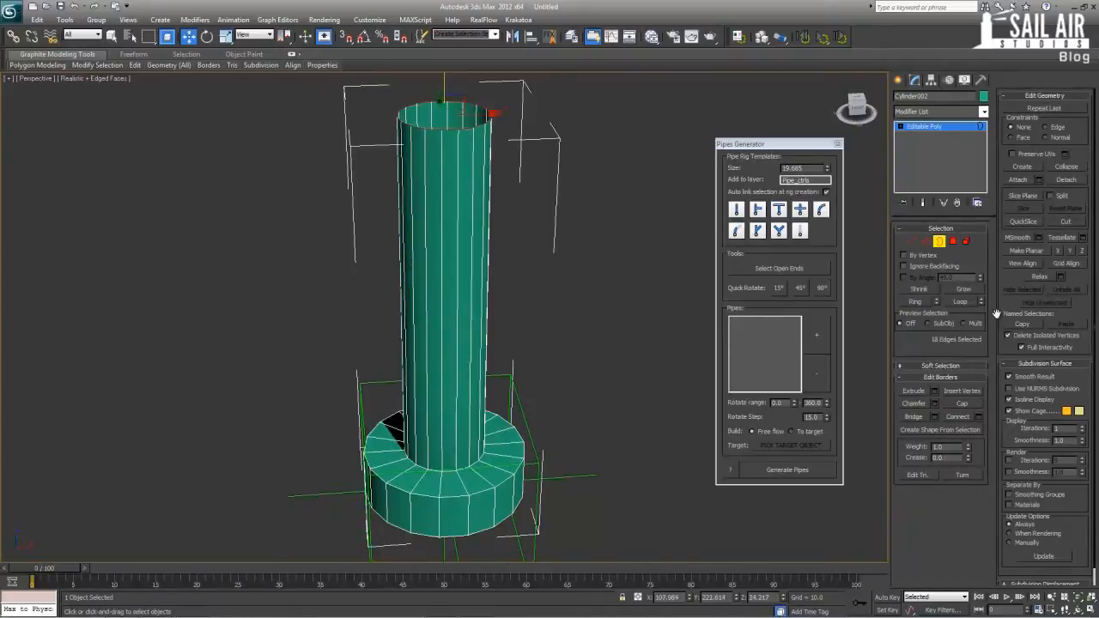
{"action": "left_click", "coordinate": [961, 404]}
Inset the new cap polygon by 1.0 and raise it slightly to taper the end of the stub.
{"action": "left_click", "coordinate": [951, 242]}
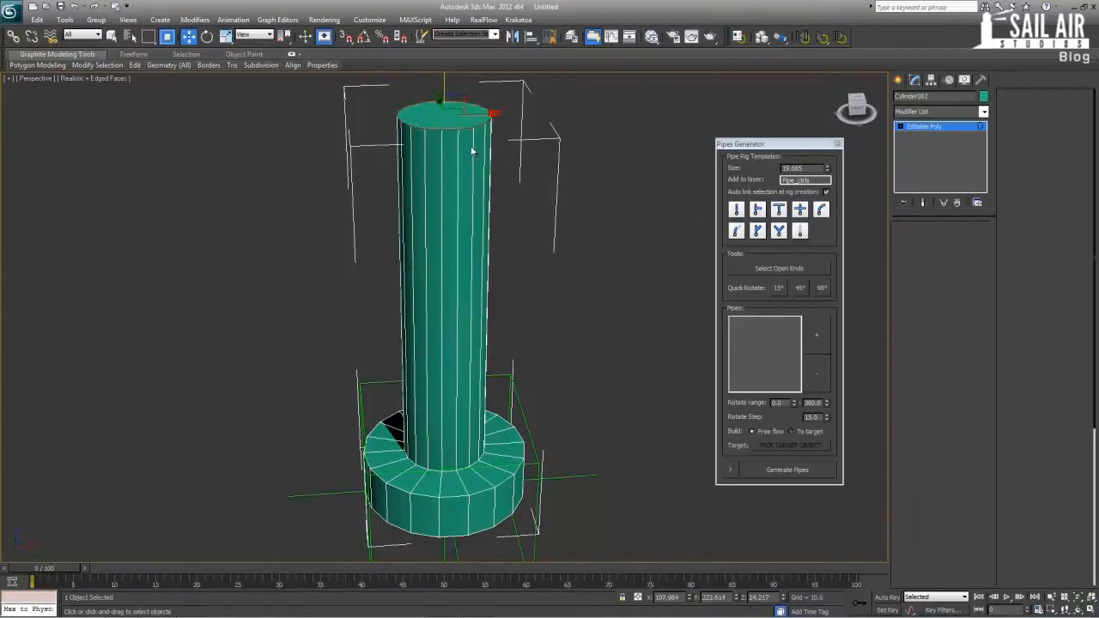
{"action": "left_click", "coordinate": [973, 418]}
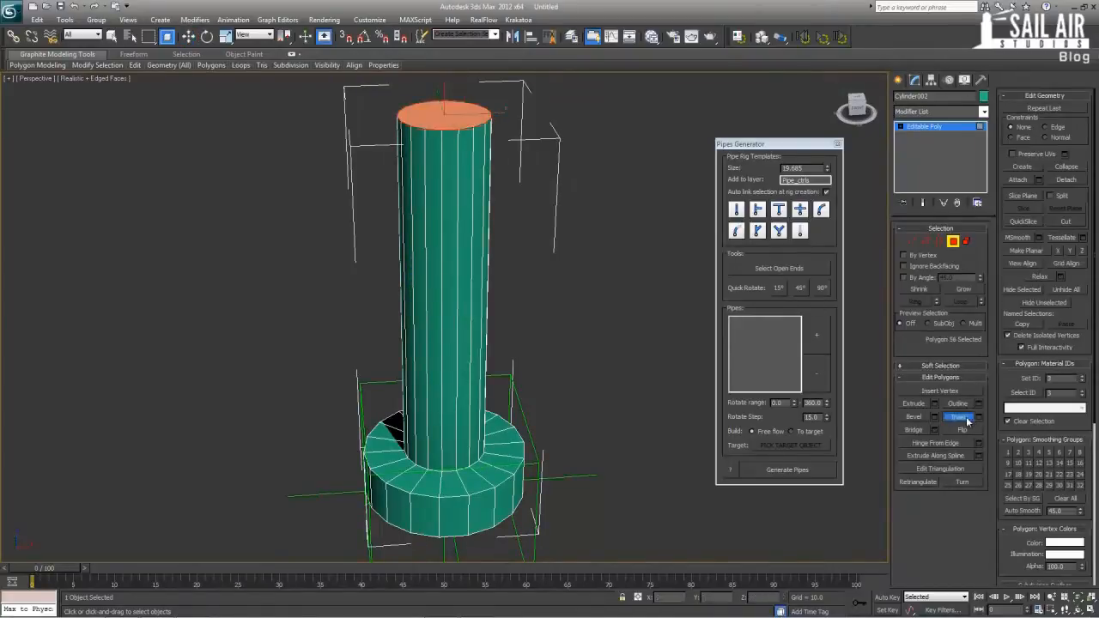
{"action": "left_click", "coordinate": [978, 417]}
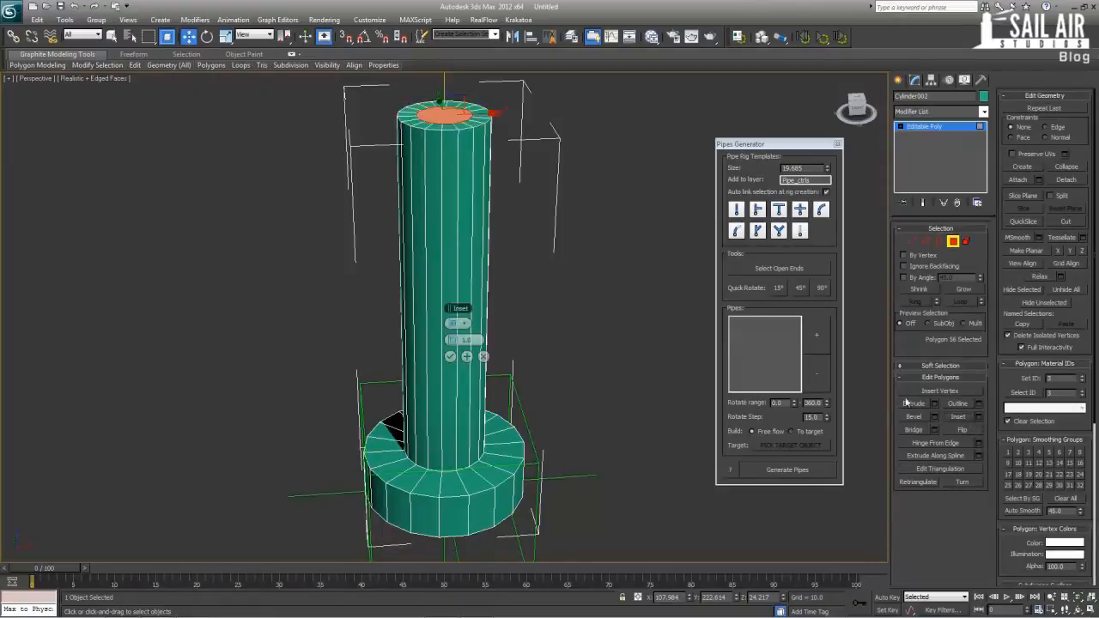
{"action": "left_click", "coordinate": [449, 355]}
{"action": "middle_click_drag", "start_coordinate": [450, 83], "coordinate": [451, 151]}
{"action": "left_click_drag", "start_coordinate": [443, 147], "coordinate": [442, 127]}
{"action": "scroll", "coordinate": [535, 221], "scroll_direction": "down", "scroll_amount": 5}
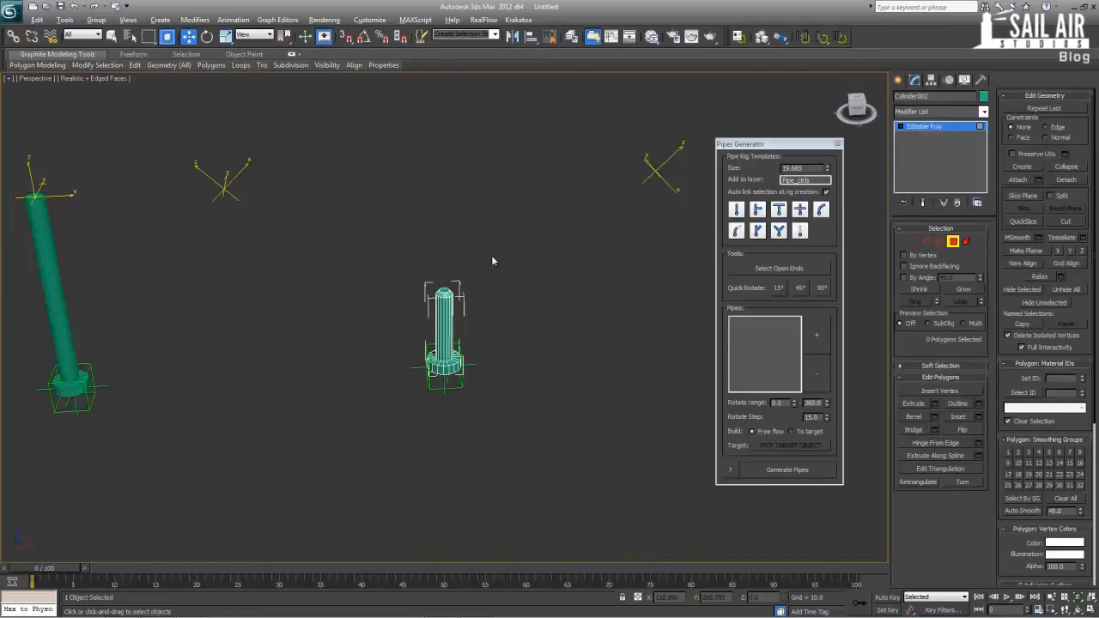
Draw a new cylinder centred on the stub's base with a radius of about 20.5 and a height of about 60.
{"action": "left_click", "coordinate": [898, 79]}
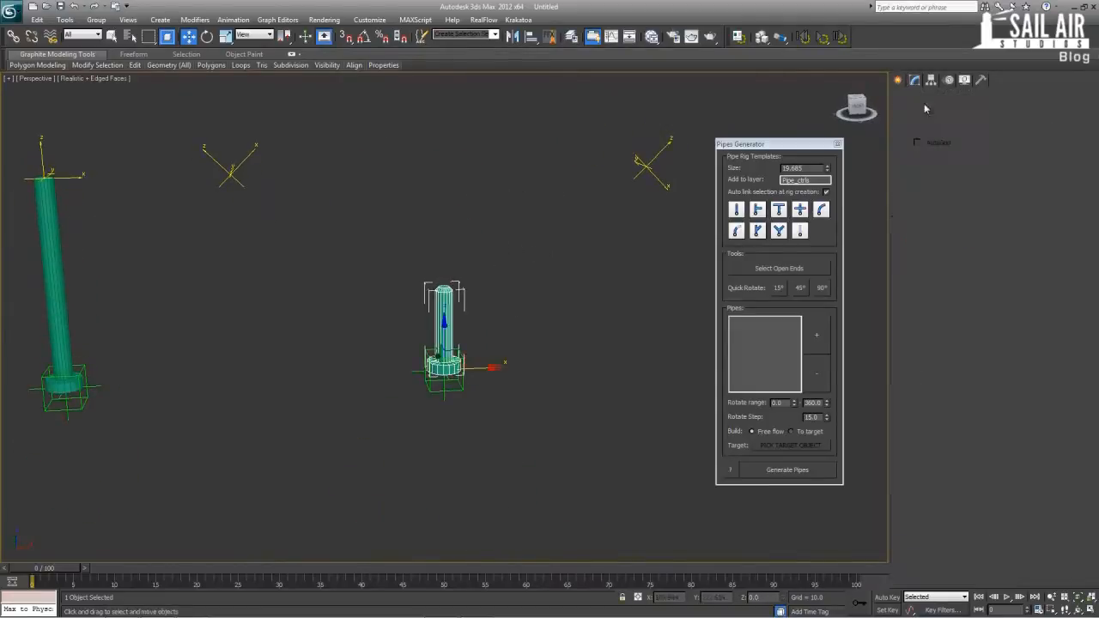
{"action": "left_click", "coordinate": [920, 176]}
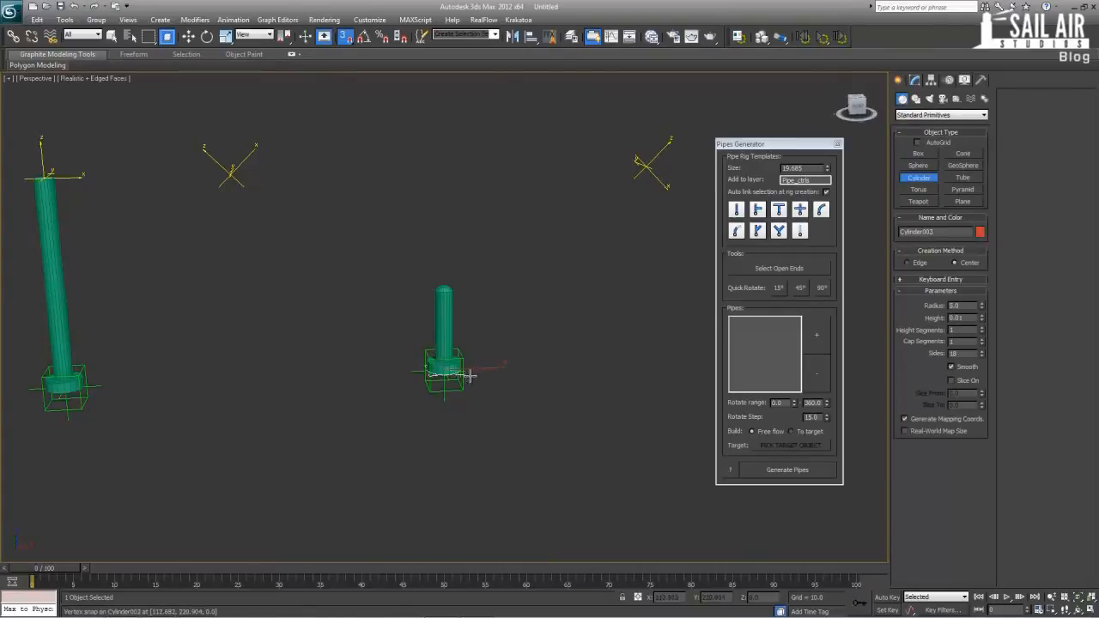
{"action": "left_click_drag", "start_coordinate": [466, 372], "coordinate": [486, 387]}
{"action": "left_click", "coordinate": [472, 178]}
{"action": "key", "text": "w"}
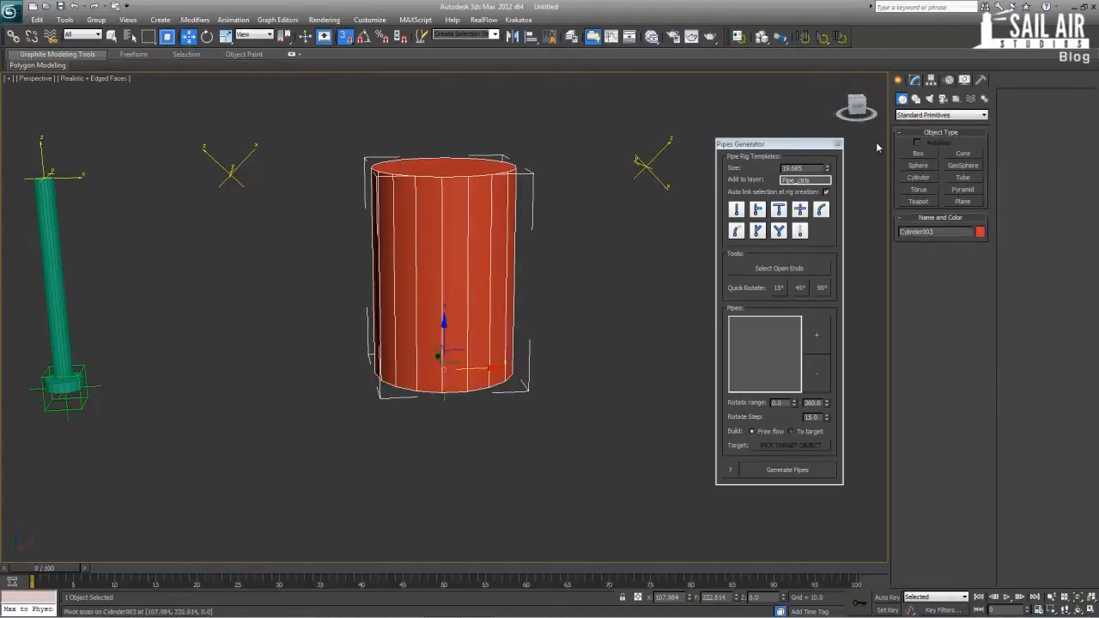
Try a radius of 4 on the new cylinder, reduce it to 2, and compare its thickness with the stub.
{"action": "left_click", "coordinate": [915, 81]}
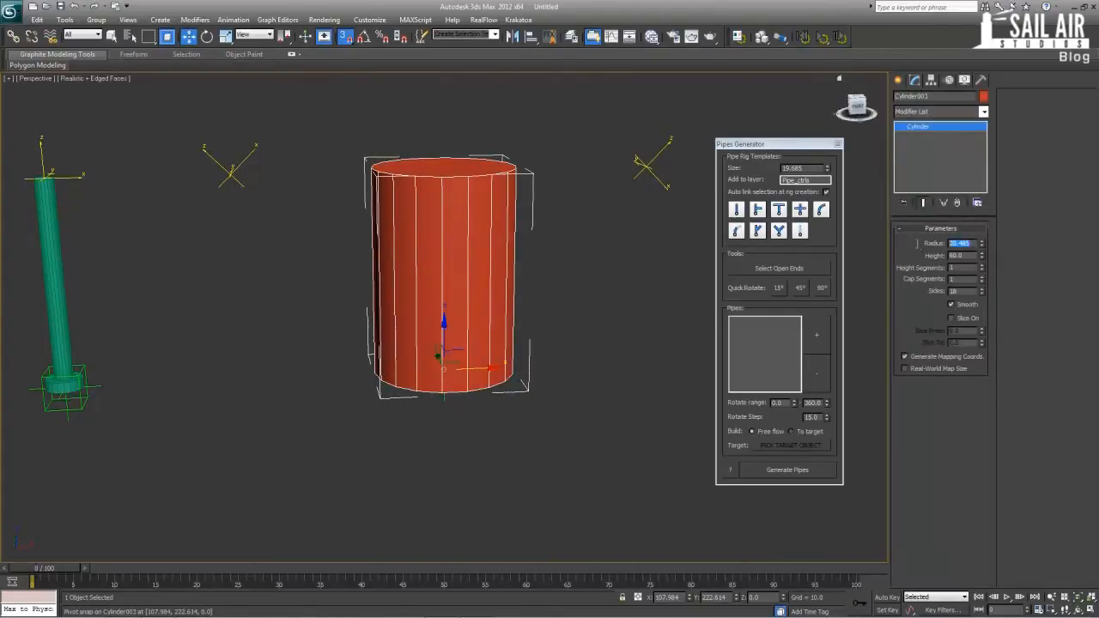
{"action": "type", "text": "4"}
{"action": "key", "text": "Tab"}
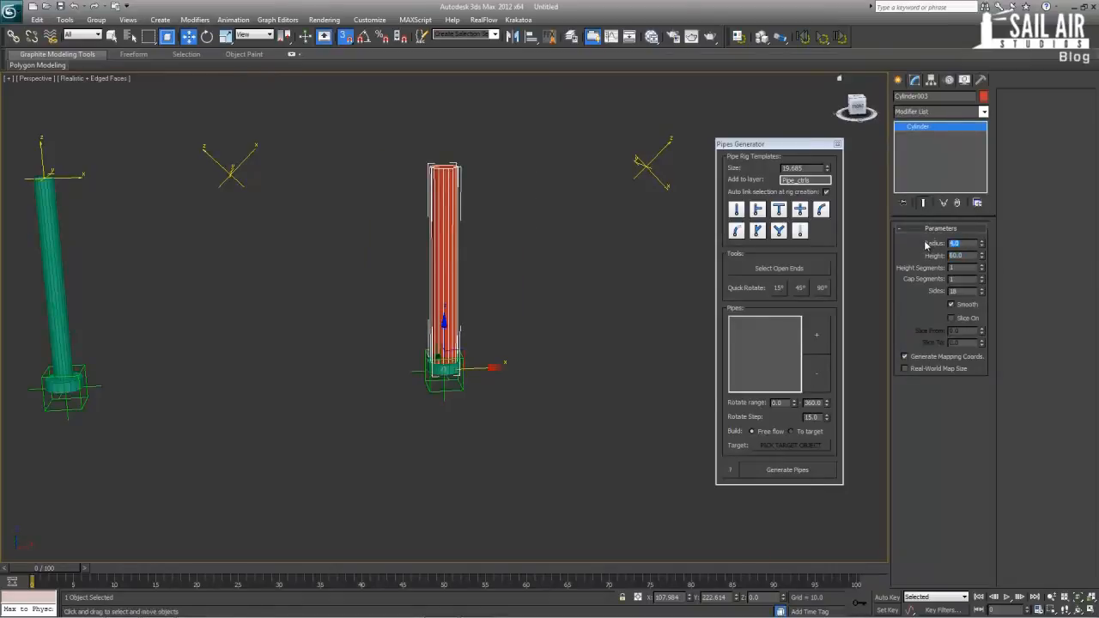
{"action": "key", "text": "Return"}
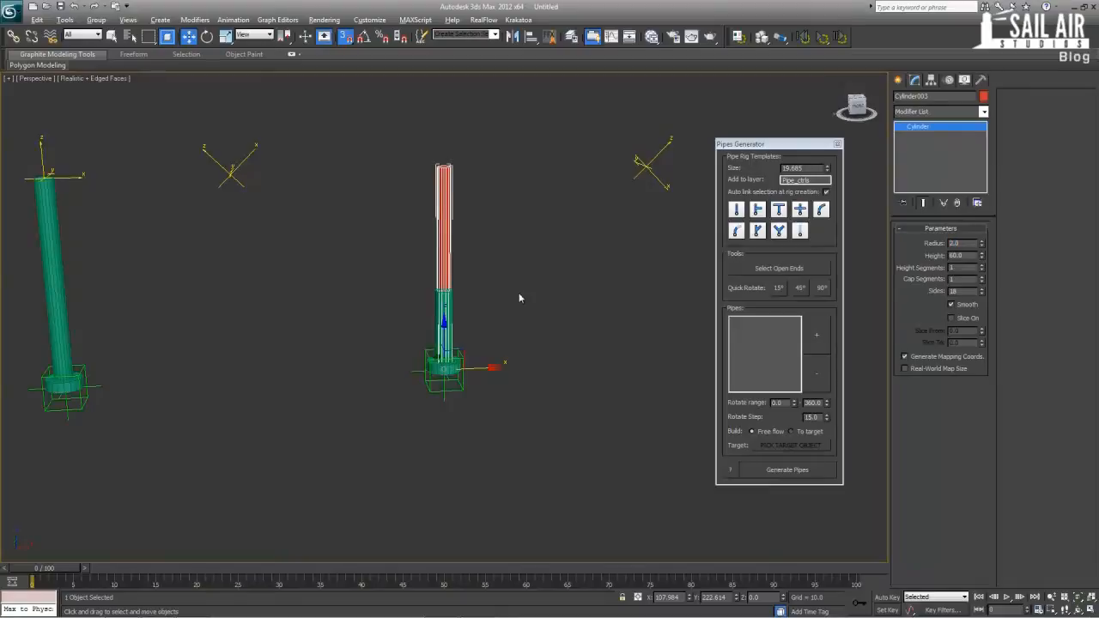
{"action": "middle_click_drag", "start_coordinate": [518, 295], "coordinate": [512, 326], "text": "alt"}
{"action": "scroll", "coordinate": [511, 326], "scroll_direction": "up", "scroll_amount": 3}
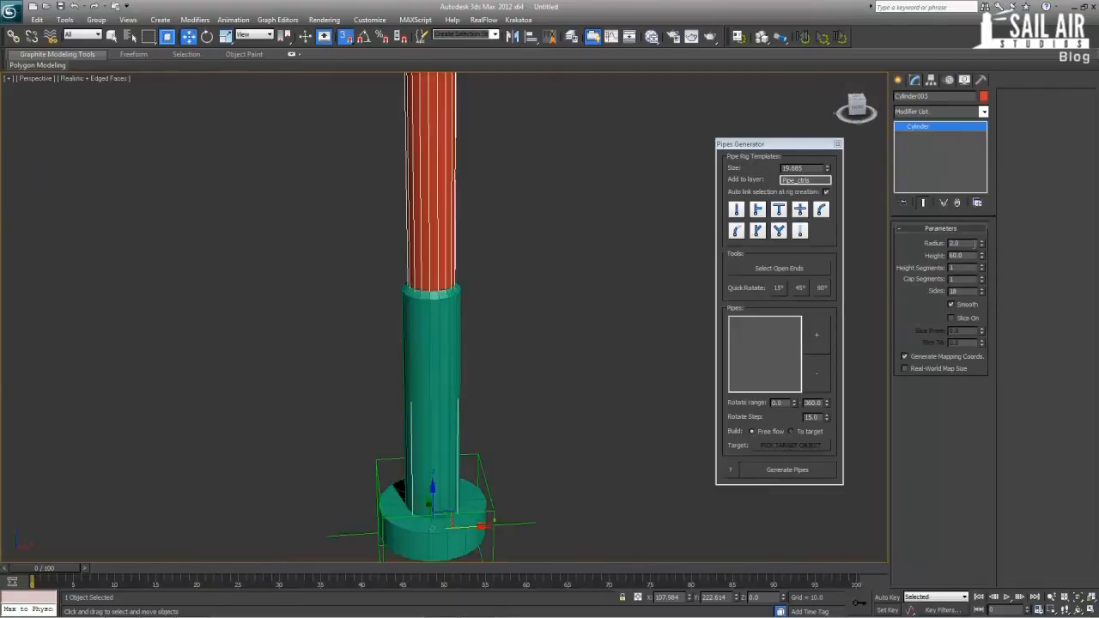
Set the new cylinder's radius to 2.5 and convert it to an editable poly.
{"action": "left_click_drag", "start_coordinate": [982, 243], "coordinate": [982, 243]}
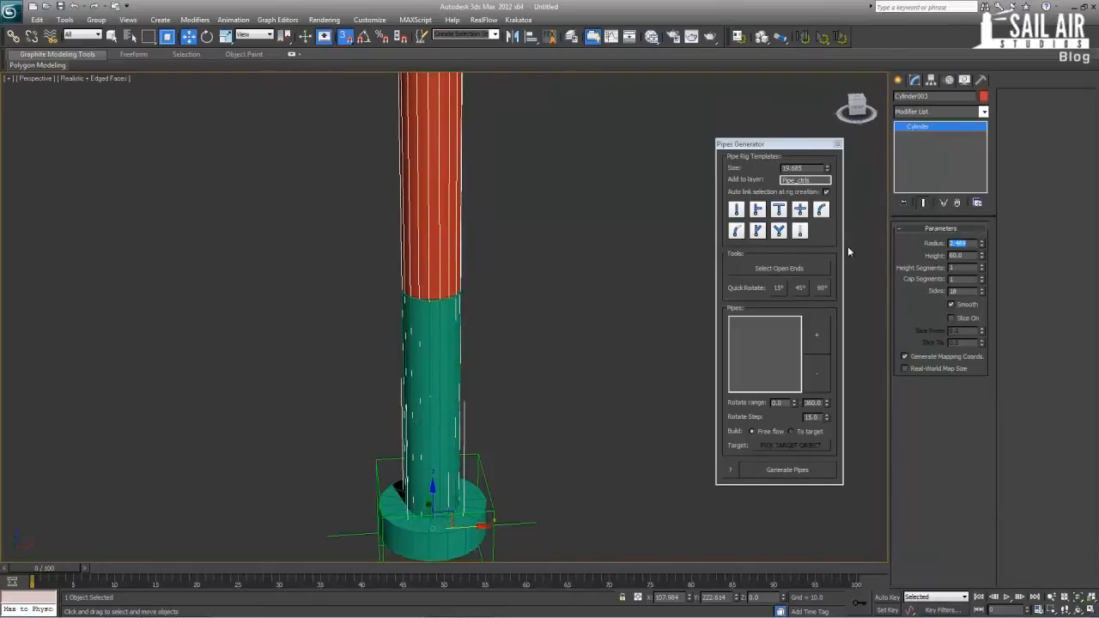
{"action": "type", "text": "2.5"}
{"action": "key", "text": "Return"}
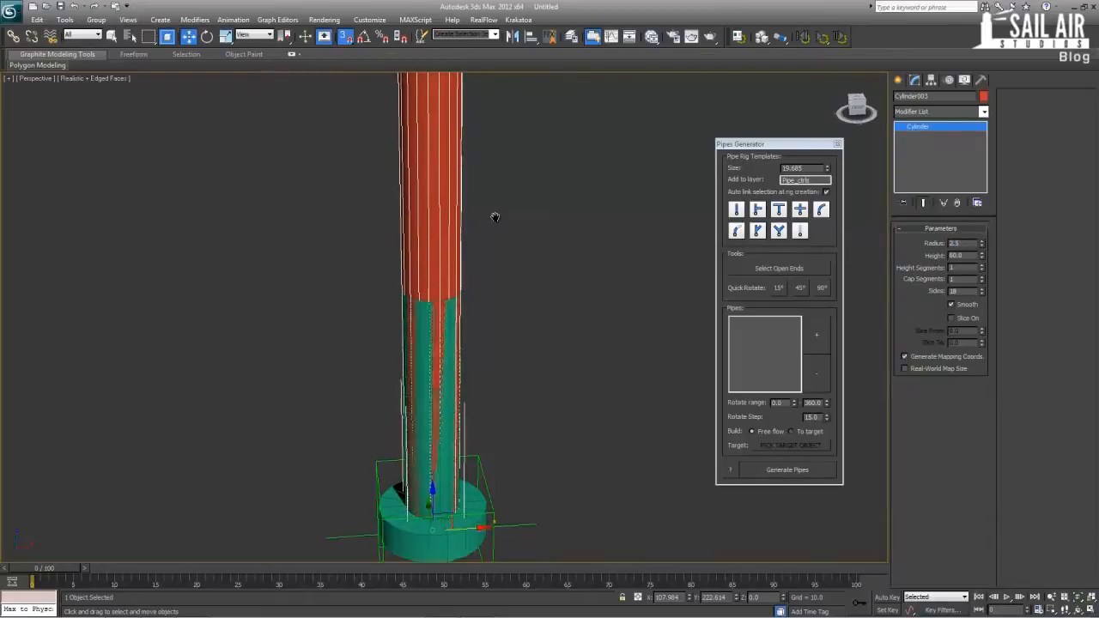
{"action": "scroll", "coordinate": [494, 217], "scroll_direction": "down", "scroll_amount": 5}
{"action": "right_click", "coordinate": [449, 265]}
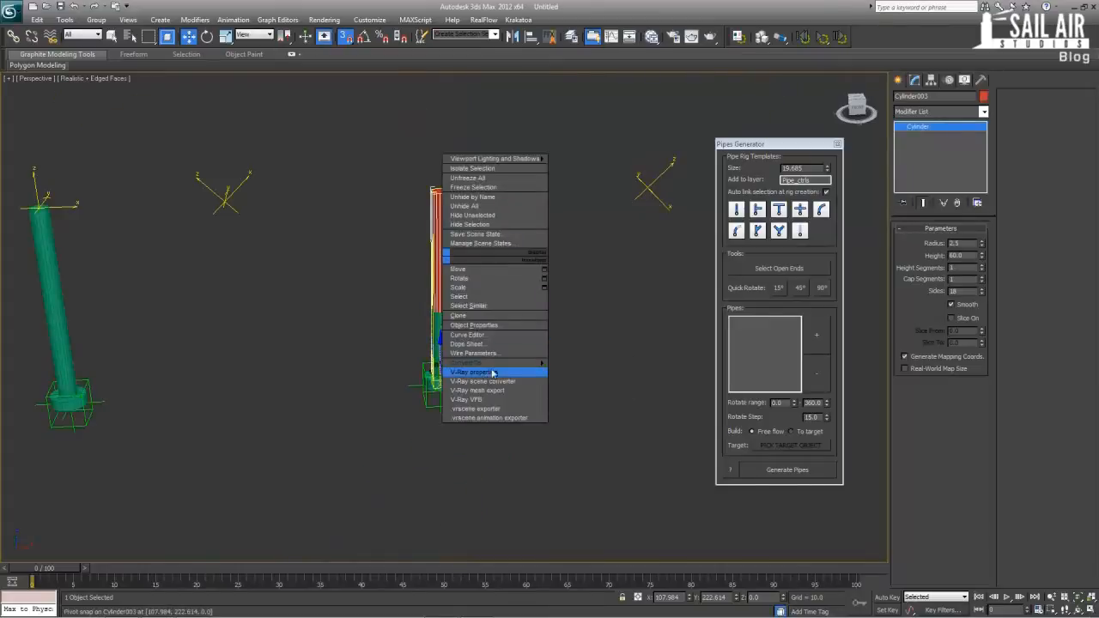
{"action": "mouse_move", "coordinate": [491, 371]}
{"action": "left_click", "coordinate": [575, 375]}
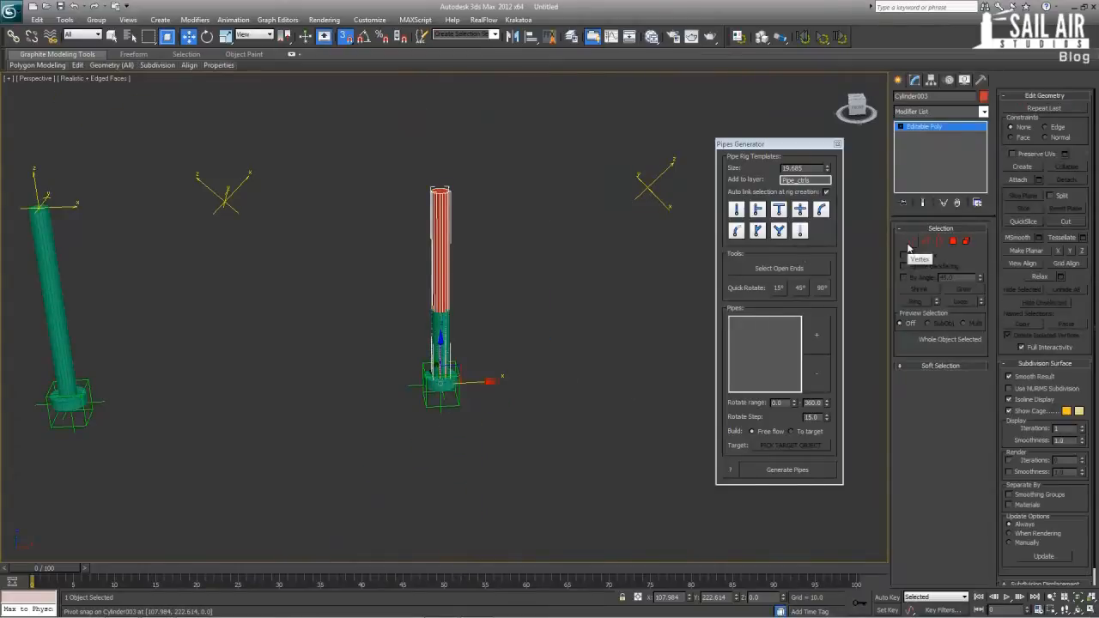
Rotate the new cylinder 45 degrees around Y and raise it about 9.1 units up the stub.
{"action": "key", "text": "e"}
{"action": "left_click_drag", "start_coordinate": [473, 353], "coordinate": [521, 385]}
{"action": "right_click", "coordinate": [520, 385]}
{"action": "left_click_drag", "start_coordinate": [474, 358], "coordinate": [496, 373]}
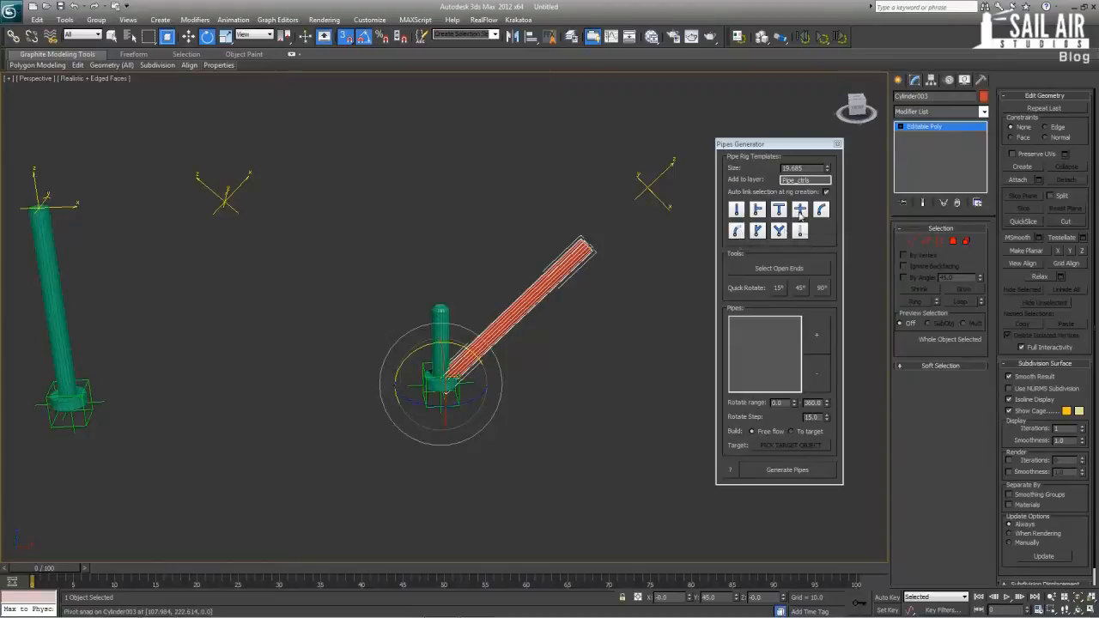
{"action": "key", "text": "w"}
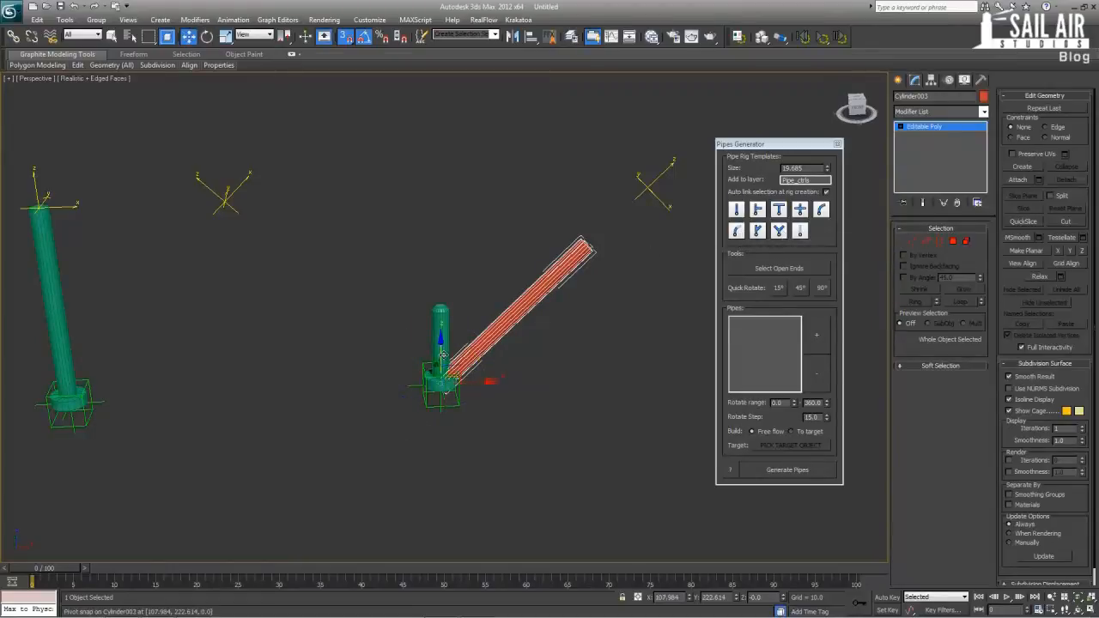
{"action": "key", "text": "s"}
{"action": "left_click_drag", "start_coordinate": [443, 354], "coordinate": [440, 312]}
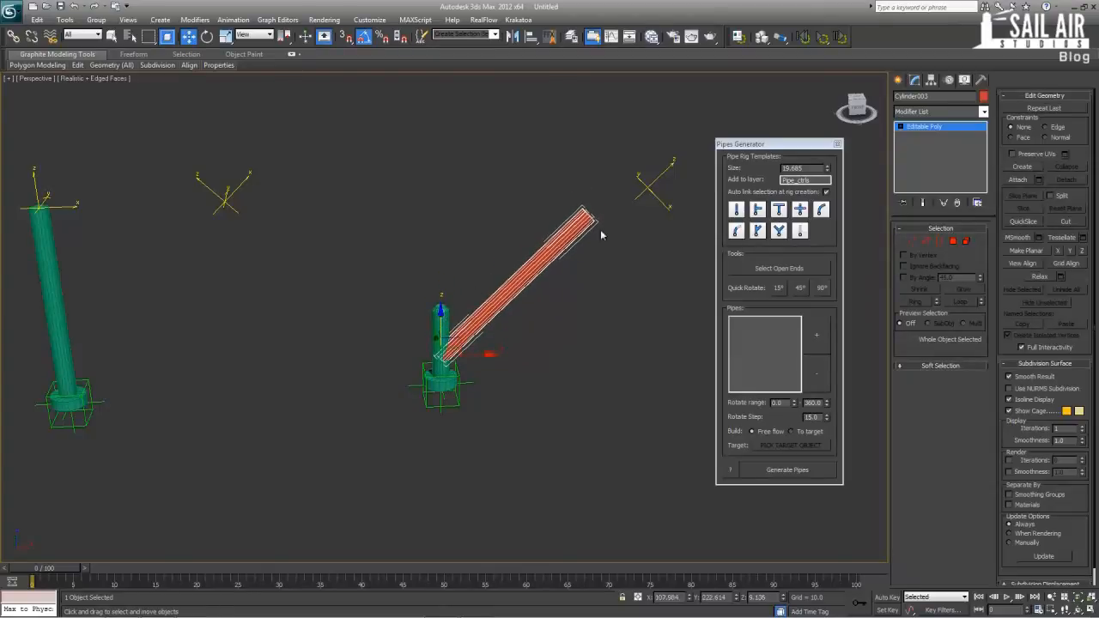
Snap the vertices at the angled pipe's free end onto the pivot of the rig's end helper.
{"action": "left_click", "coordinate": [913, 241]}
{"action": "left_click_drag", "start_coordinate": [563, 182], "coordinate": [660, 259]}
{"action": "middle_click_drag", "start_coordinate": [638, 247], "coordinate": [534, 280]}
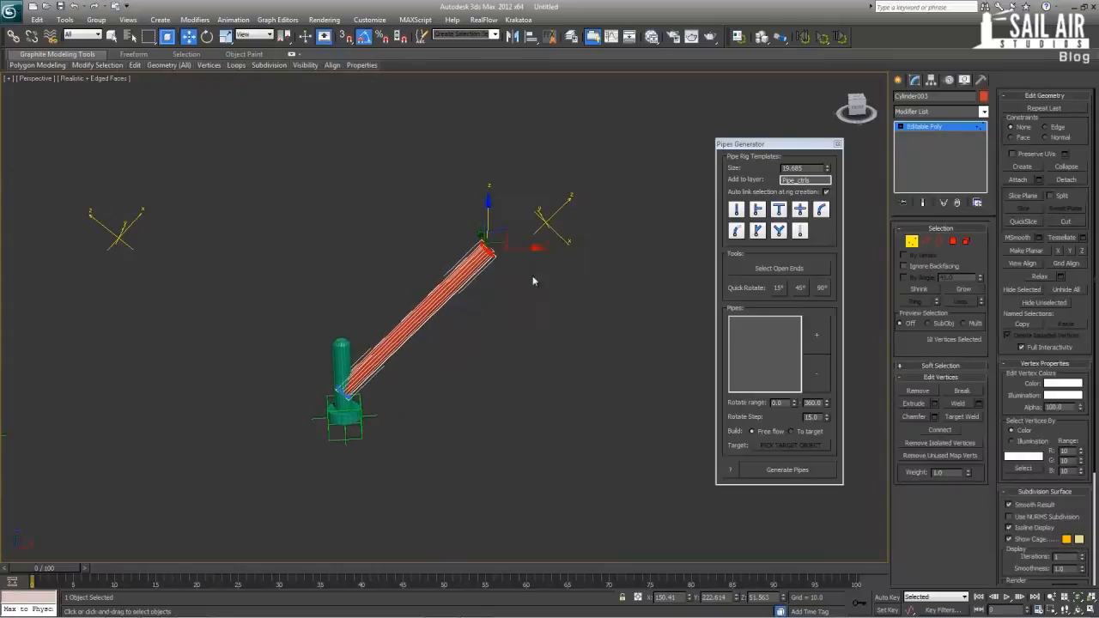
{"action": "key", "text": "alt+w"}
{"action": "middle_click_drag", "start_coordinate": [630, 188], "coordinate": [481, 210]}
{"action": "key", "text": "z"}
{"action": "middle_click_drag", "start_coordinate": [648, 198], "coordinate": [497, 235]}
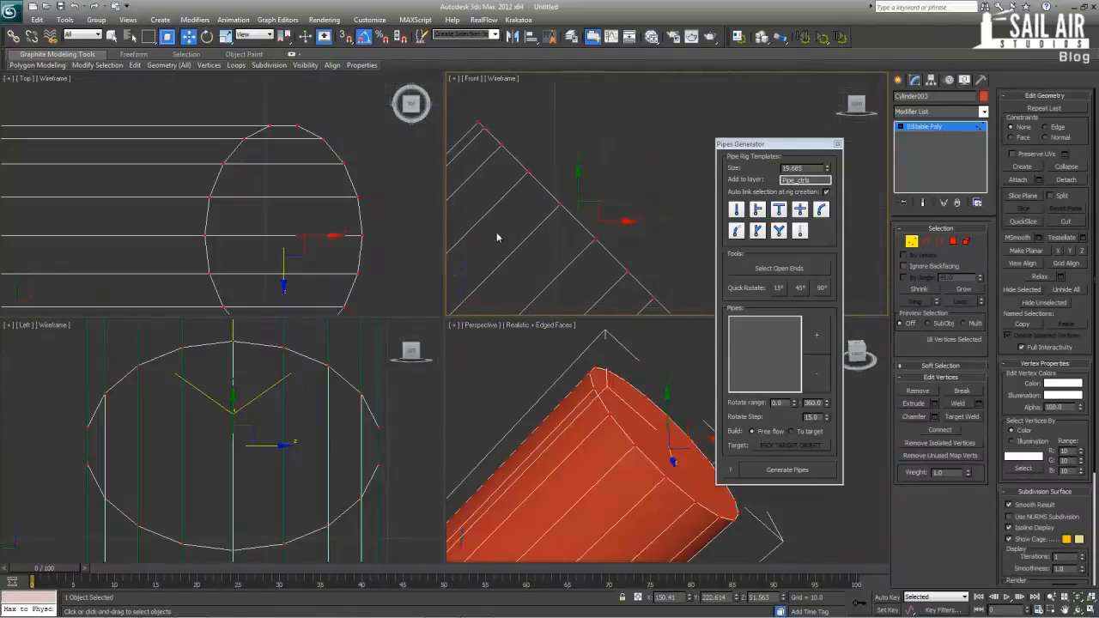
{"action": "scroll", "coordinate": [648, 211], "scroll_direction": "down", "scroll_amount": 7}
{"action": "scroll", "coordinate": [650, 215], "scroll_direction": "down", "scroll_amount": 2}
{"action": "middle_click_drag", "start_coordinate": [650, 215], "coordinate": [560, 220]}
{"action": "left_click_drag", "start_coordinate": [580, 193], "coordinate": [678, 152]}
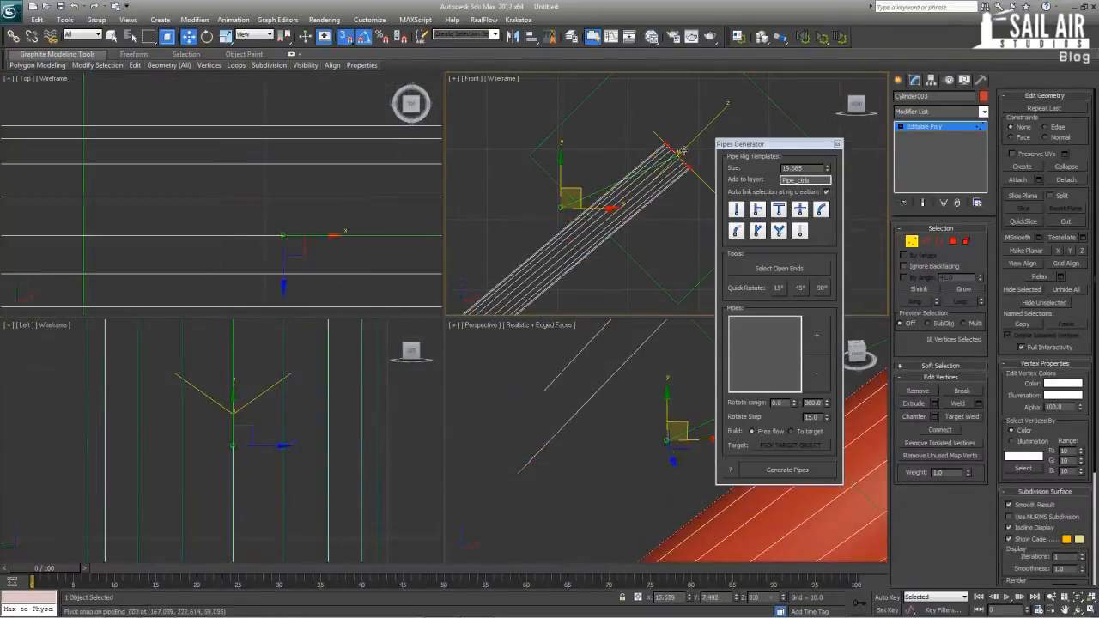
{"action": "scroll", "coordinate": [605, 179], "scroll_direction": "down", "scroll_amount": 2}
{"action": "middle_click_drag", "start_coordinate": [672, 176], "coordinate": [587, 204]}
{"action": "scroll", "coordinate": [587, 203], "scroll_direction": "up", "scroll_amount": 4}
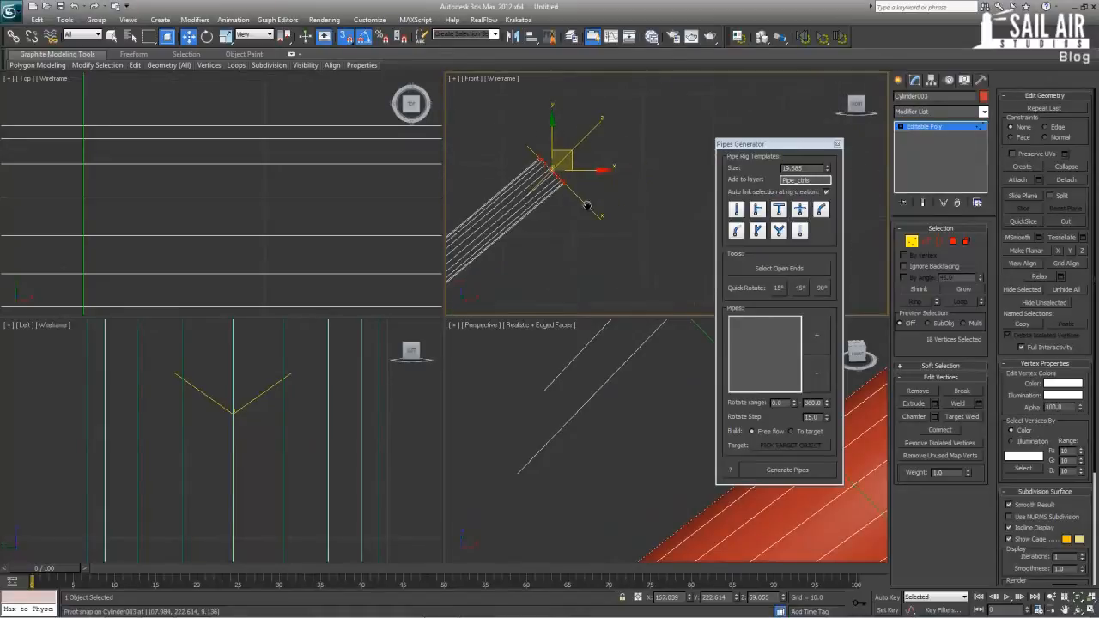
{"action": "scroll", "coordinate": [587, 203], "scroll_direction": "up", "scroll_amount": 2}
{"action": "middle_click_drag", "start_coordinate": [551, 158], "coordinate": [605, 177]}
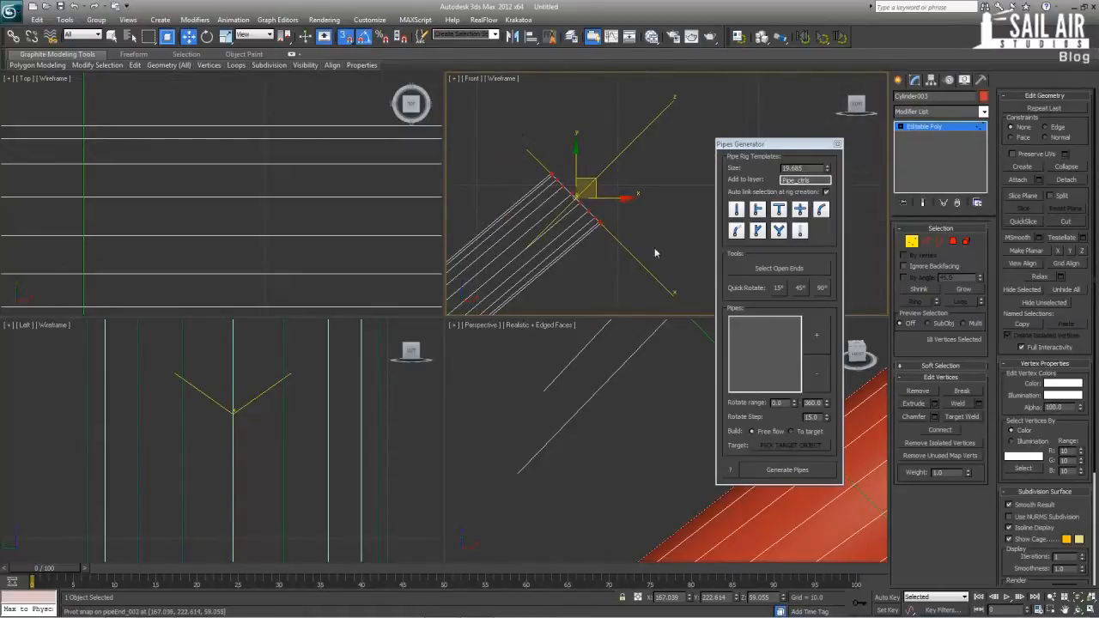
Delete the cap polygon at the angled pipe's free end to leave it open.
{"action": "scroll", "coordinate": [575, 426], "scroll_direction": "down", "scroll_amount": 4}
{"action": "key", "text": "z"}
{"action": "middle_click_drag", "start_coordinate": [604, 436], "coordinate": [569, 420], "text": "alt"}
{"action": "scroll", "coordinate": [540, 433], "scroll_direction": "down", "scroll_amount": 4}
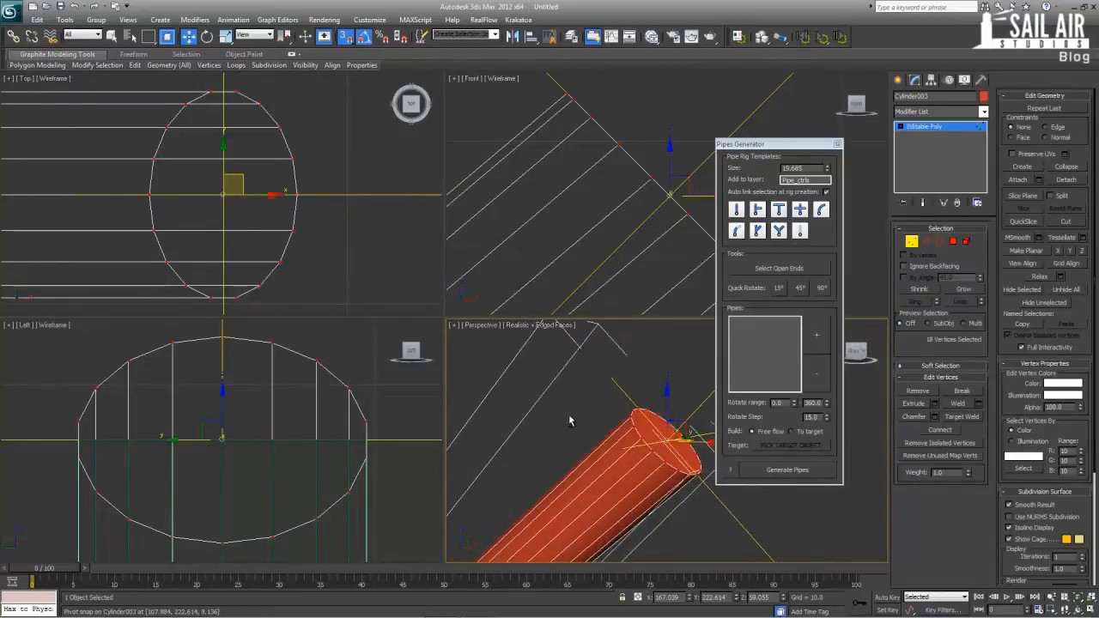
{"action": "left_click", "coordinate": [951, 243]}
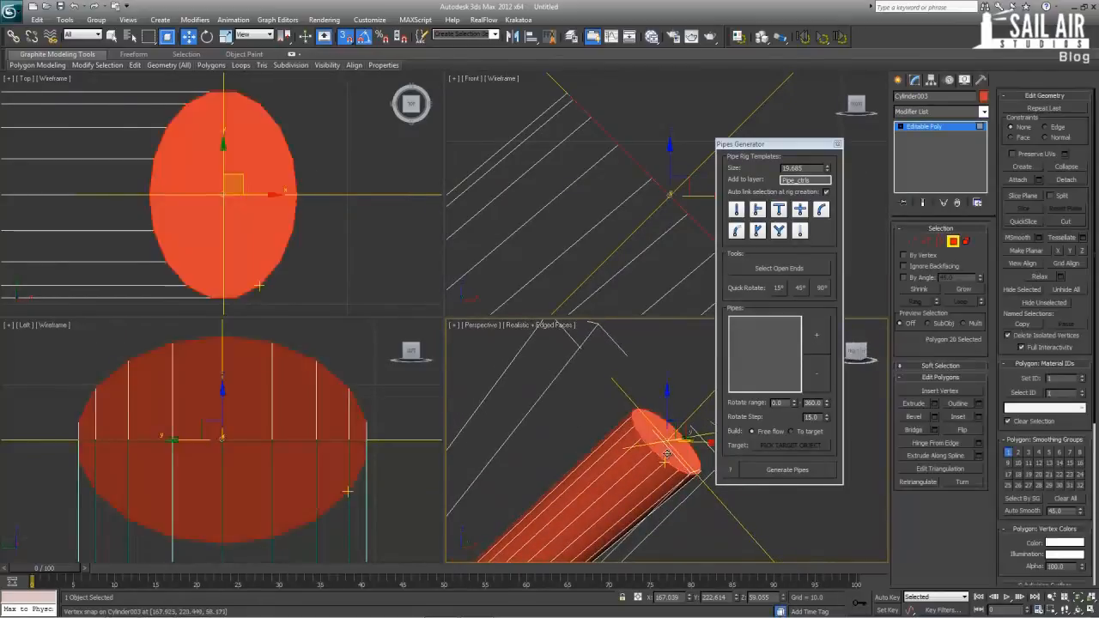
{"action": "middle_click_drag", "start_coordinate": [571, 521], "coordinate": [613, 529]}
{"action": "scroll", "coordinate": [612, 520], "scroll_direction": "down", "scroll_amount": 2}
{"action": "key", "text": "alt+w"}
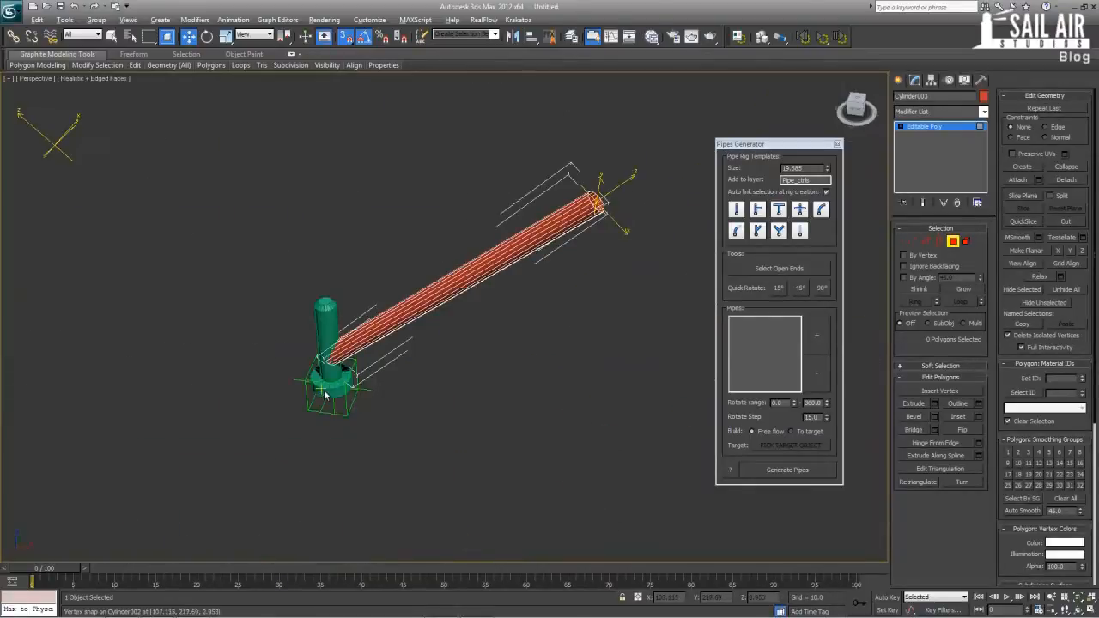
Leave polygon editing, select the stub, and examine its base and its junction with the angled pipe.
{"action": "left_click", "coordinate": [924, 128]}
{"action": "left_click", "coordinate": [326, 333]}
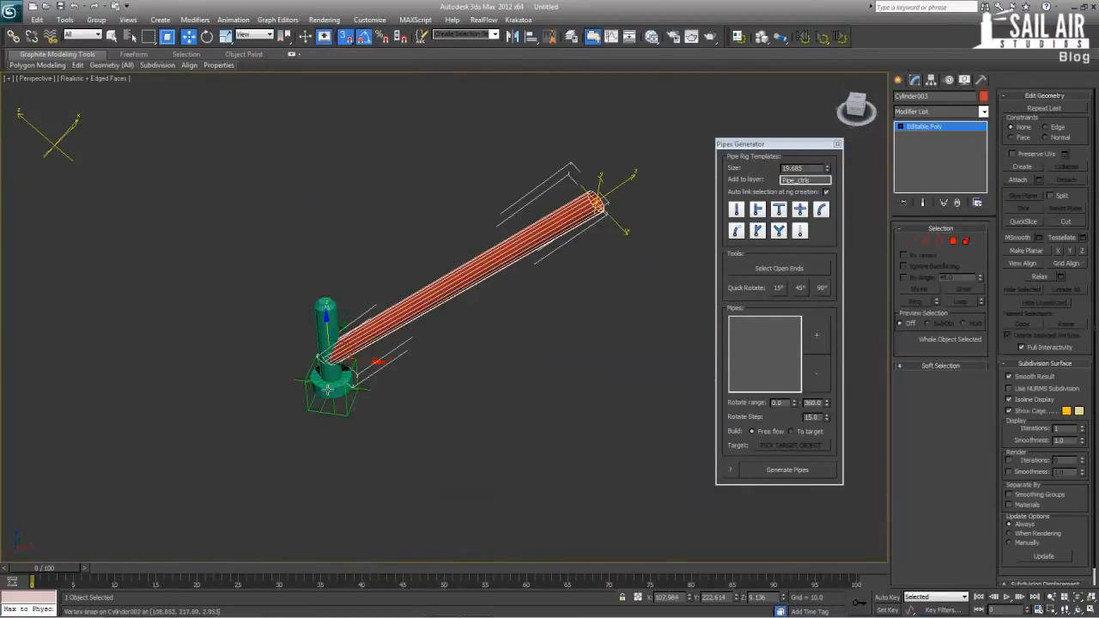
{"action": "key", "text": "z"}
{"action": "middle_click_drag", "start_coordinate": [365, 446], "coordinate": [367, 316], "text": "alt"}
{"action": "middle_click_drag", "start_coordinate": [506, 333], "coordinate": [512, 377], "text": "alt"}
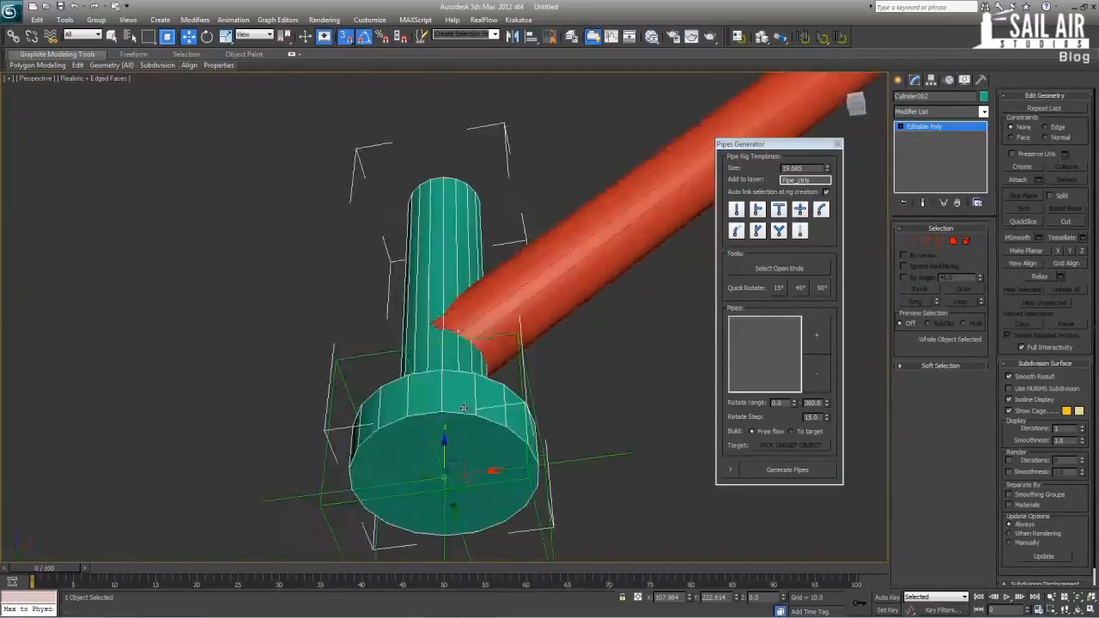
{"action": "scroll", "coordinate": [513, 378], "scroll_direction": "down", "scroll_amount": 3}
{"action": "middle_click_drag", "start_coordinate": [495, 324], "coordinate": [508, 371], "text": "alt"}
{"action": "scroll", "coordinate": [507, 372], "scroll_direction": "down", "scroll_amount": 3}
Clone the angled pipe with a 180-degree turn around the vertical axis to form the opposite arm of the Y.
{"action": "left_click", "coordinate": [488, 289]}
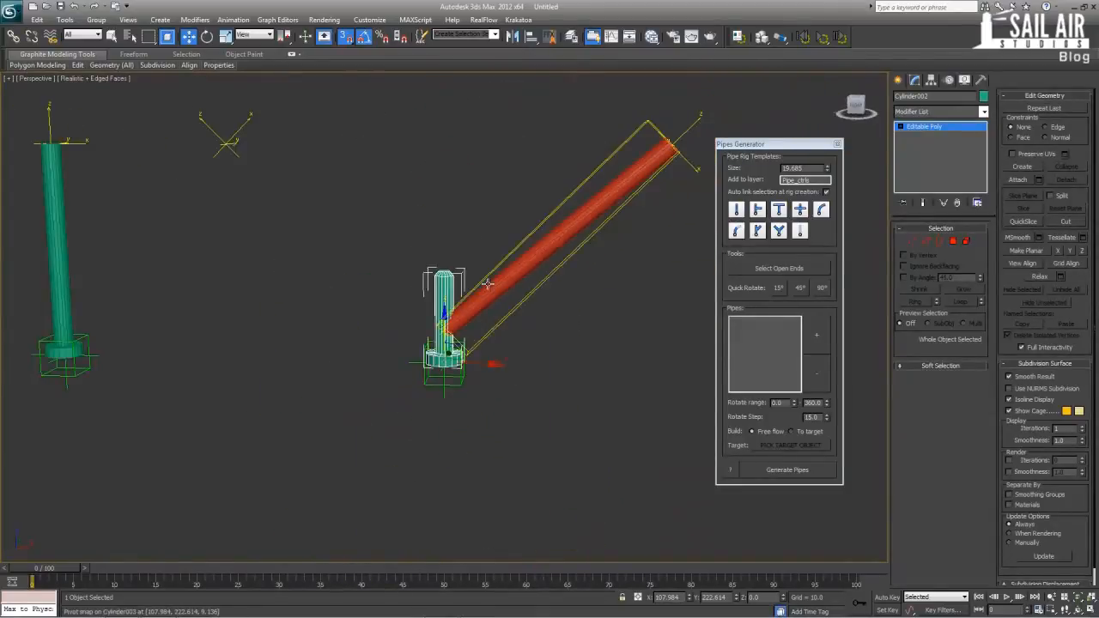
{"action": "mouse_move", "coordinate": [566, 301]}
{"action": "middle_mouse_down", "text": "alt"}
{"action": "mouse_move", "coordinate": [588, 308]}
{"action": "mouse_move", "coordinate": [569, 309]}
{"action": "middle_mouse_up", "text": "alt"}
{"action": "key", "text": "e"}
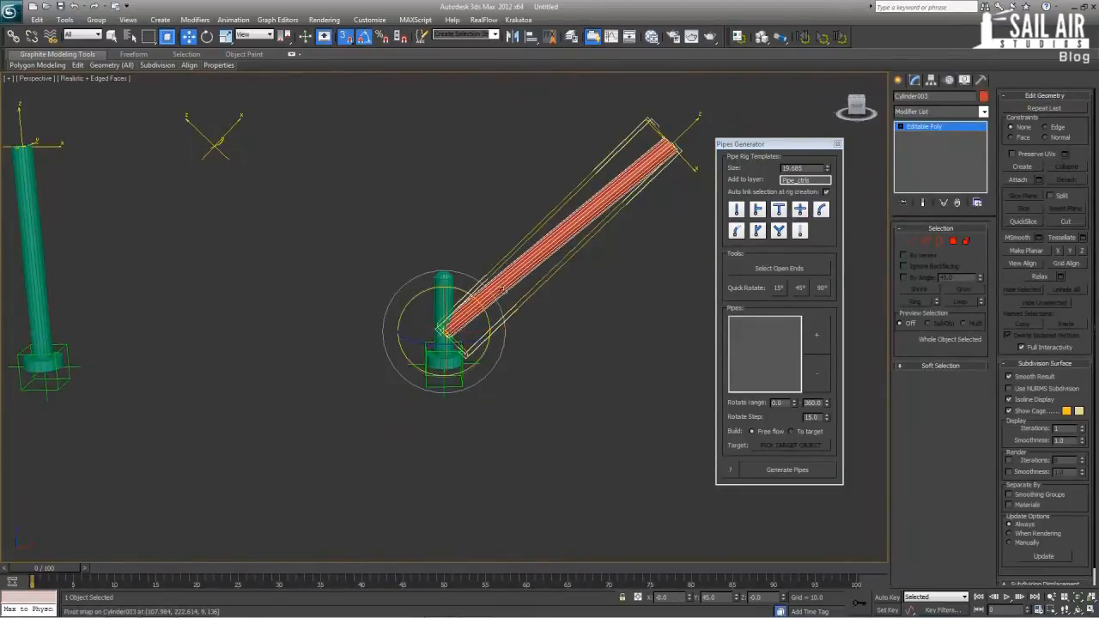
{"action": "left_click_drag", "start_coordinate": [483, 308], "coordinate": [438, 265], "text": "shift"}
{"action": "right_click", "coordinate": [438, 266]}
{"action": "left_click_drag", "start_coordinate": [466, 343], "coordinate": [363, 349], "text": "shift"}
{"action": "left_click", "coordinate": [551, 365]}
{"action": "key", "text": "z"}
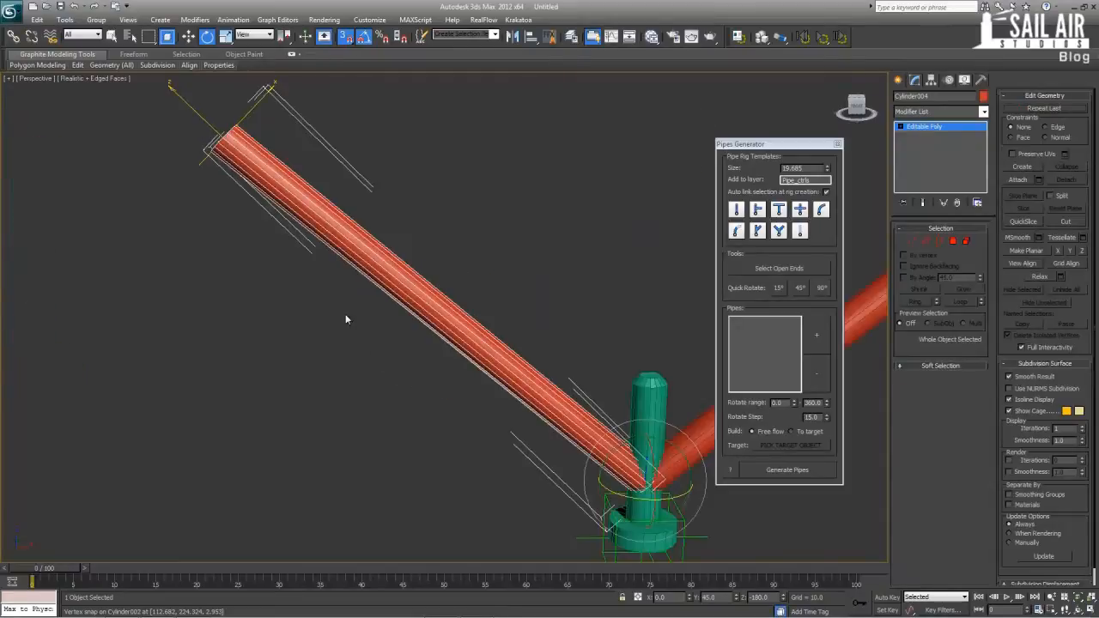
Clear the selection and hide the edged faces to view the straight and Y-shaped pipes together.
{"action": "mouse_move", "coordinate": [346, 317]}
{"action": "middle_mouse_down", "text": "alt"}
{"action": "mouse_move", "coordinate": [421, 340]}
{"action": "mouse_move", "coordinate": [378, 333]}
{"action": "middle_mouse_up", "text": "alt"}
{"action": "left_click", "coordinate": [479, 244]}
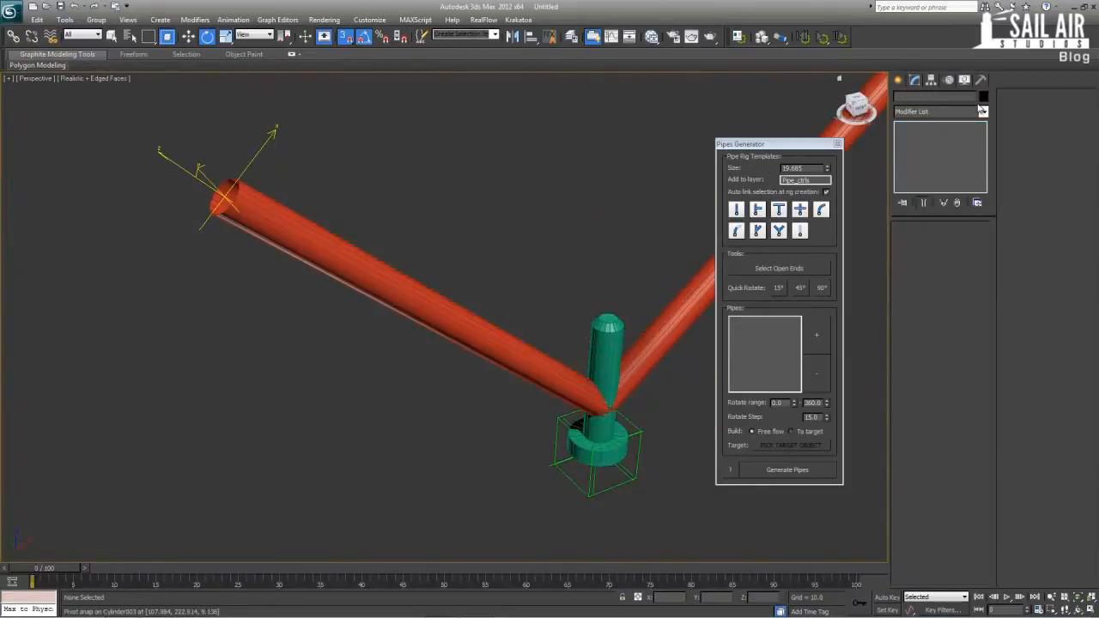
{"action": "left_click", "coordinate": [598, 345]}
{"action": "scroll", "coordinate": [532, 356], "scroll_direction": "down", "scroll_amount": 2}
{"action": "middle_click_drag", "start_coordinate": [532, 356], "coordinate": [466, 315]}
{"action": "left_click", "coordinate": [466, 230]}
{"action": "scroll", "coordinate": [466, 315], "scroll_direction": "down", "scroll_amount": 4}
{"action": "key", "text": "F4"}
{"action": "middle_click_drag", "start_coordinate": [483, 365], "coordinate": [507, 375], "text": "alt"}
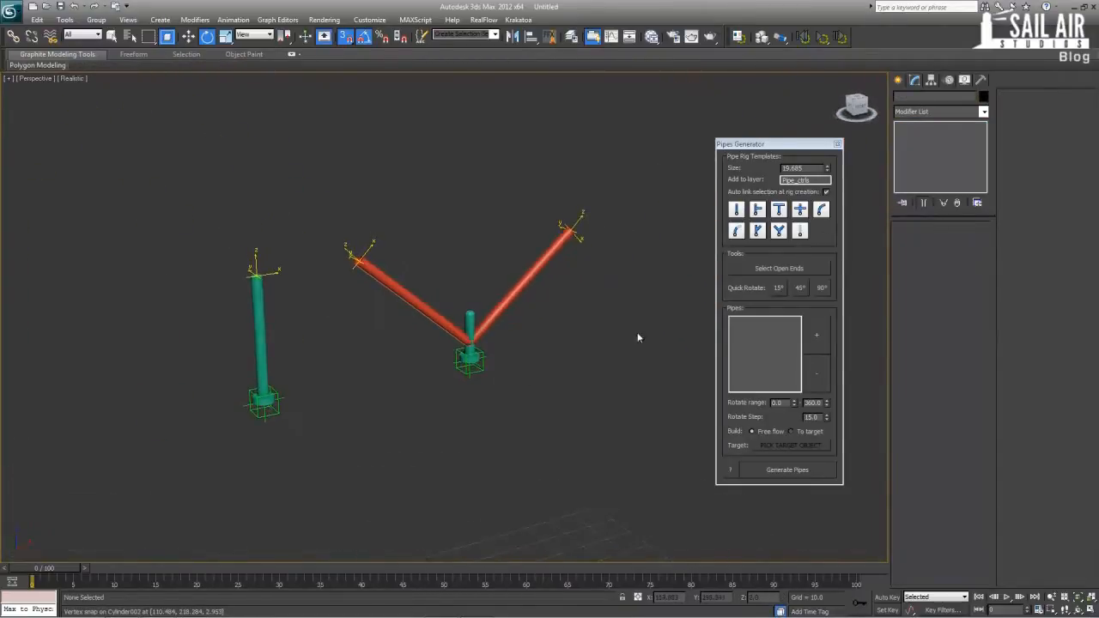
Create a cross pipe rig template beside the Y-shaped pipe and try moving its start helper away.
{"action": "left_click", "coordinate": [422, 302]}
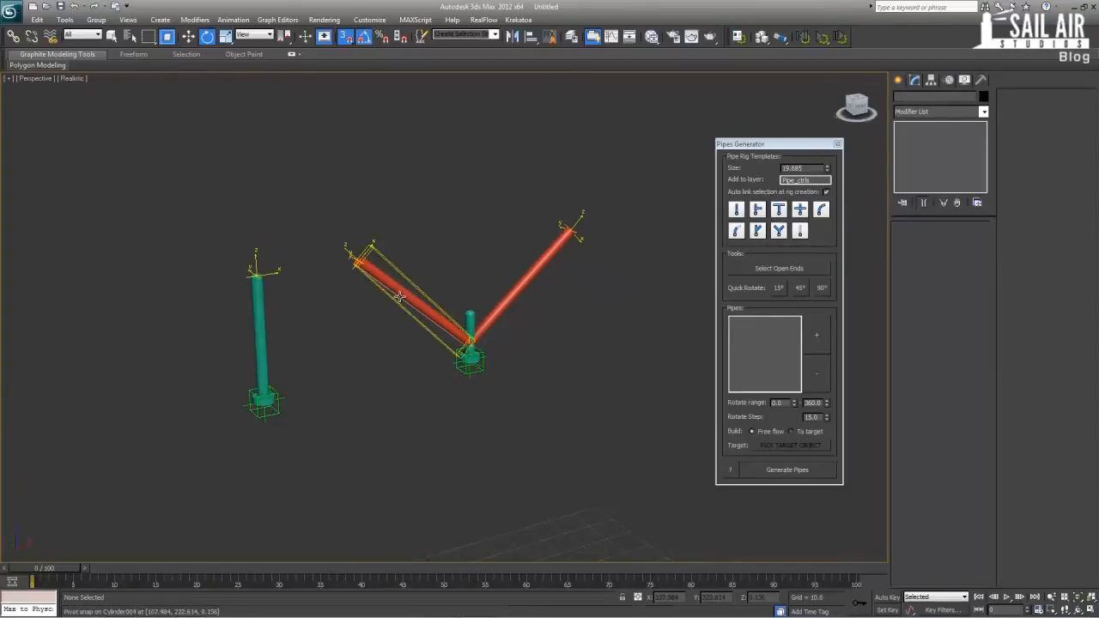
{"action": "left_click", "coordinate": [525, 282]}
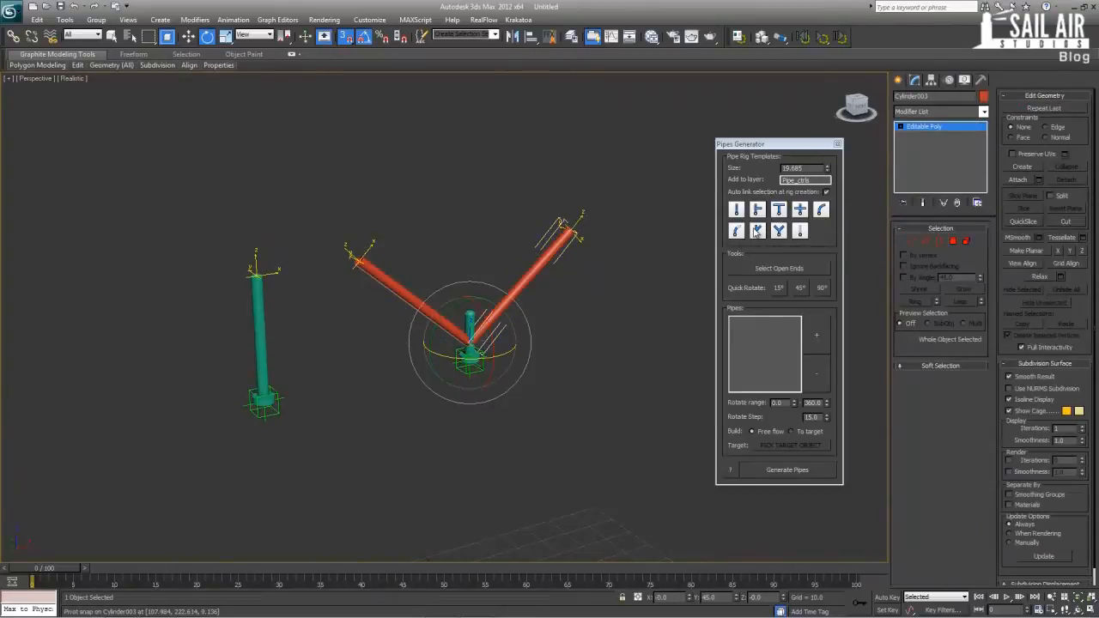
{"action": "left_click", "coordinate": [800, 210]}
{"action": "middle_click_drag", "start_coordinate": [533, 396], "coordinate": [503, 403]}
{"action": "left_click", "coordinate": [510, 322]}
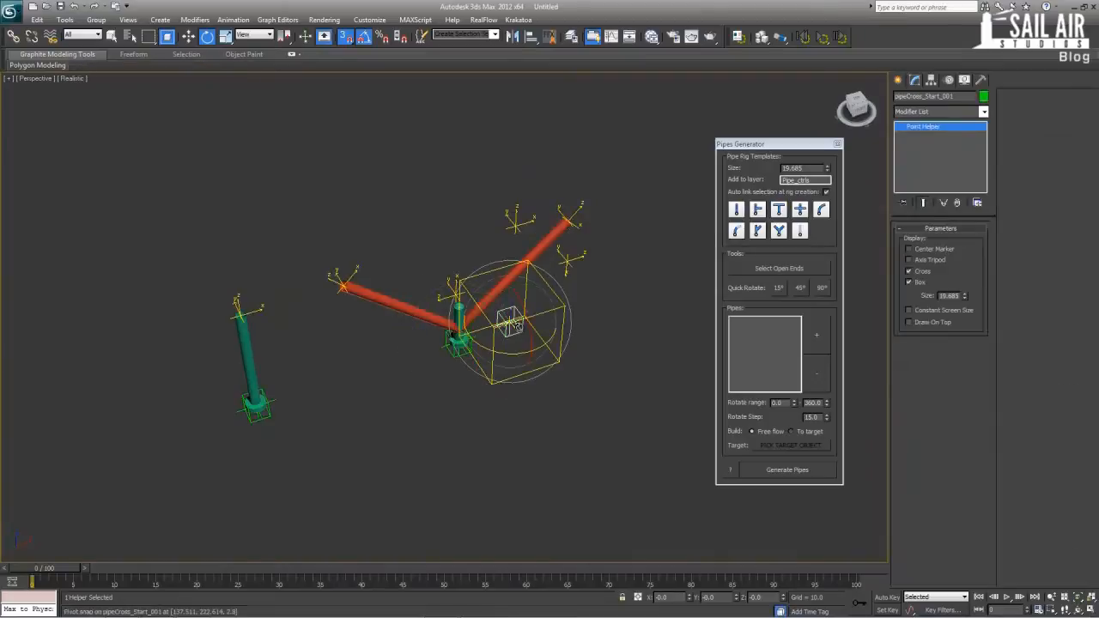
{"action": "key", "text": "w"}
{"action": "left_click_drag", "start_coordinate": [510, 323], "coordinate": [598, 293]}
Undo the move of the cross template's start helper and the preceding selection changes.
{"action": "key", "text": "ctrl+z"}
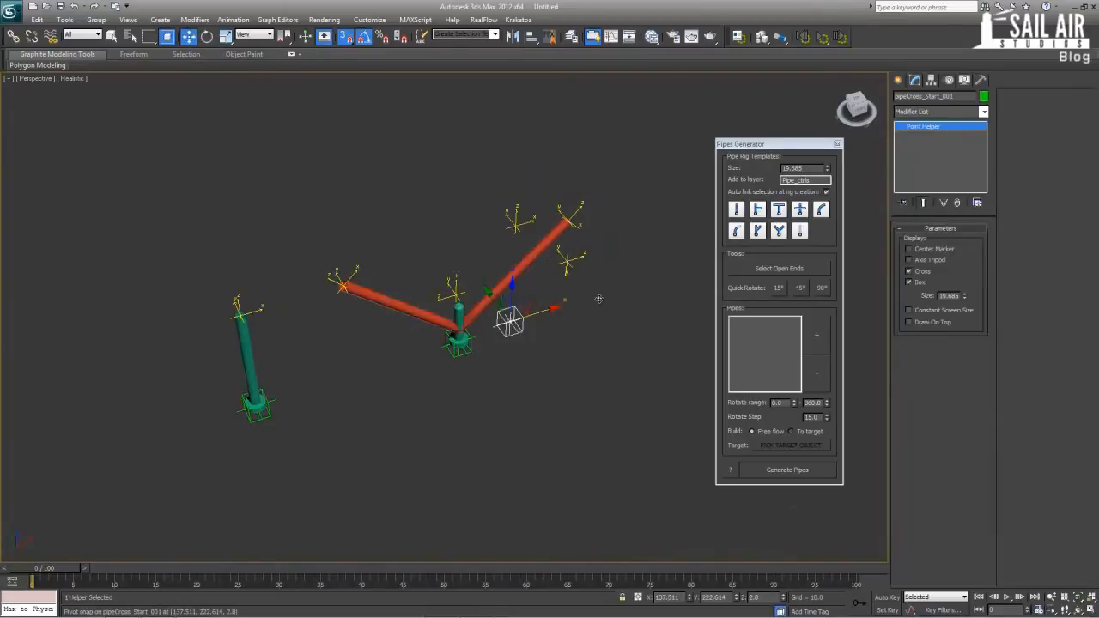
{"action": "key", "text": "ctrl+z"}
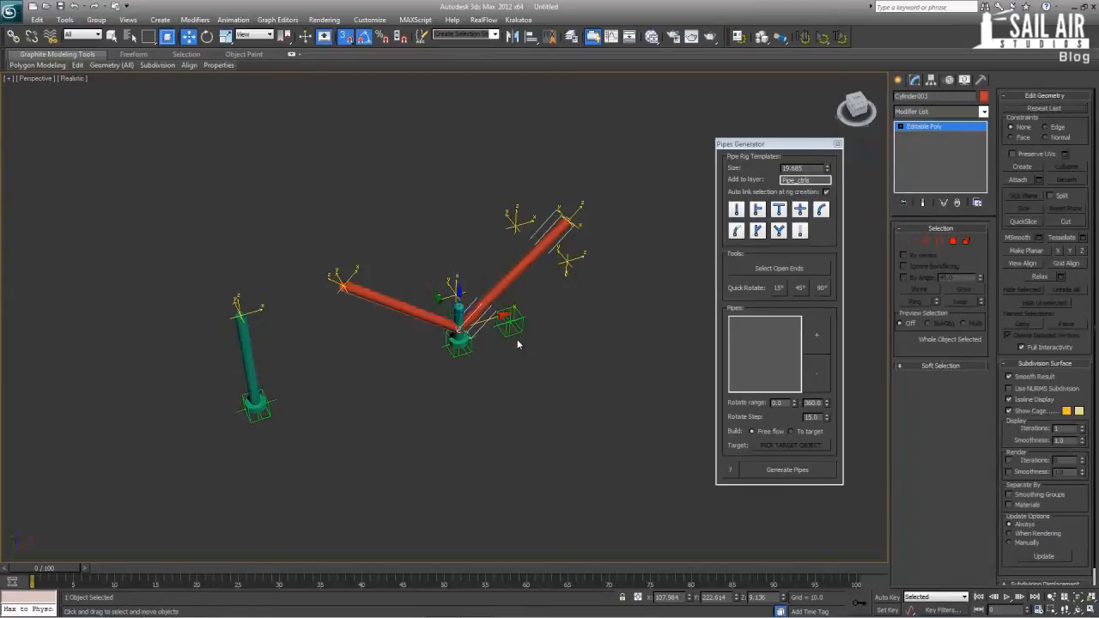
{"action": "key", "text": "ctrl+z"}
{"action": "key", "text": "ctrl+z"}
{"action": "key", "text": "ctrl+z"}
{"action": "key", "text": "ctrl+z"}
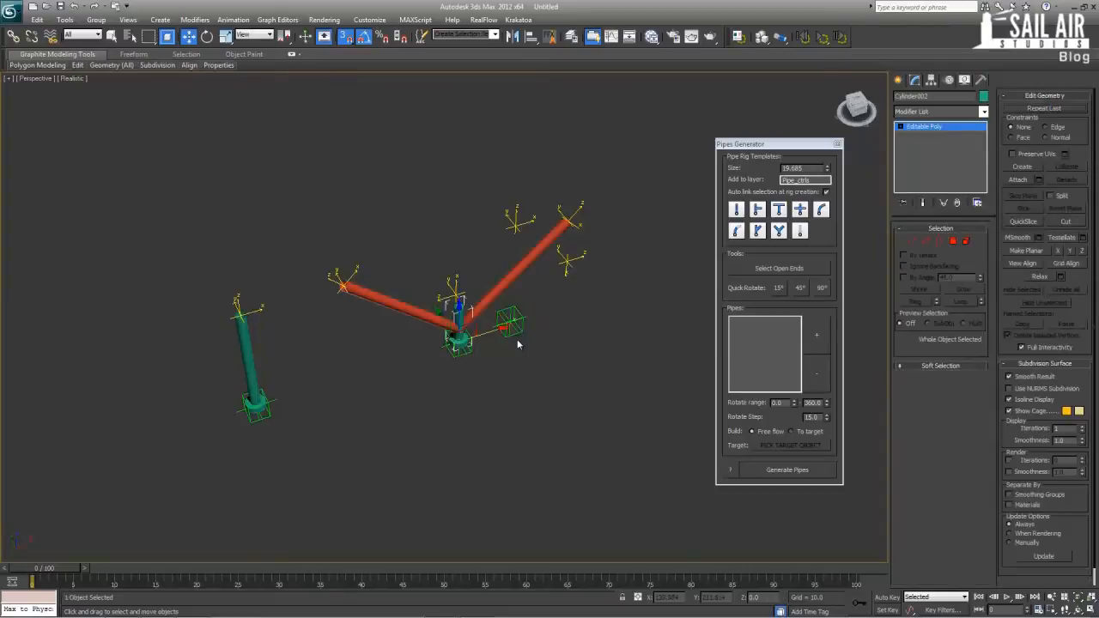
{"action": "key", "text": "ctrl+z"}
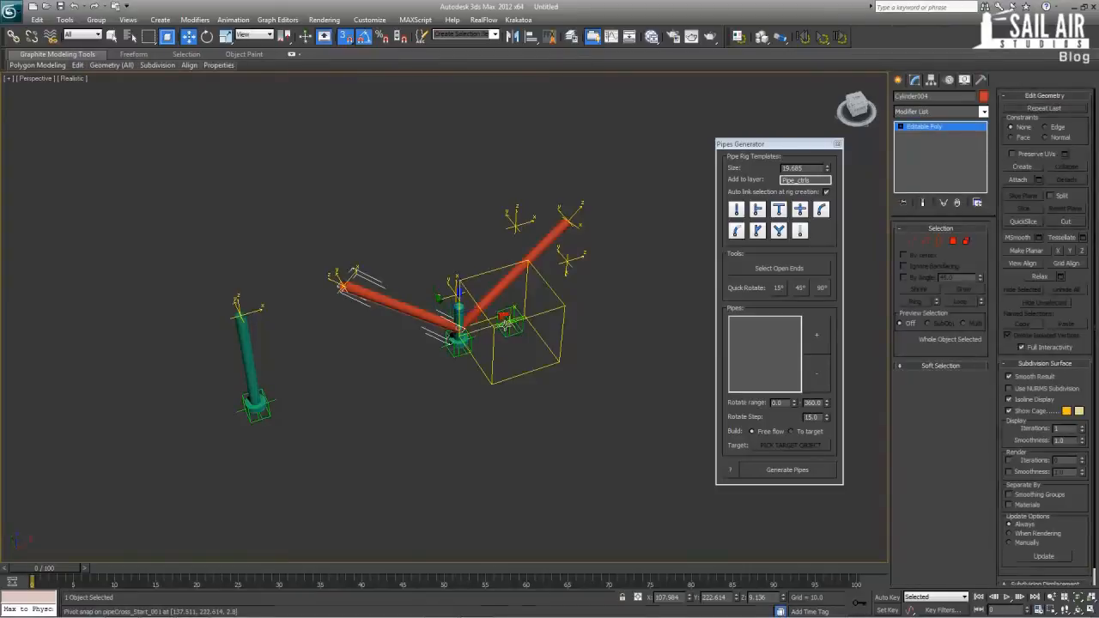
Delete the start and end helpers of the misplaced cross rig template.
{"action": "left_click", "coordinate": [505, 325]}
{"action": "key", "text": "Delete"}
{"action": "left_click", "coordinate": [567, 261]}
{"action": "key", "text": "Delete"}
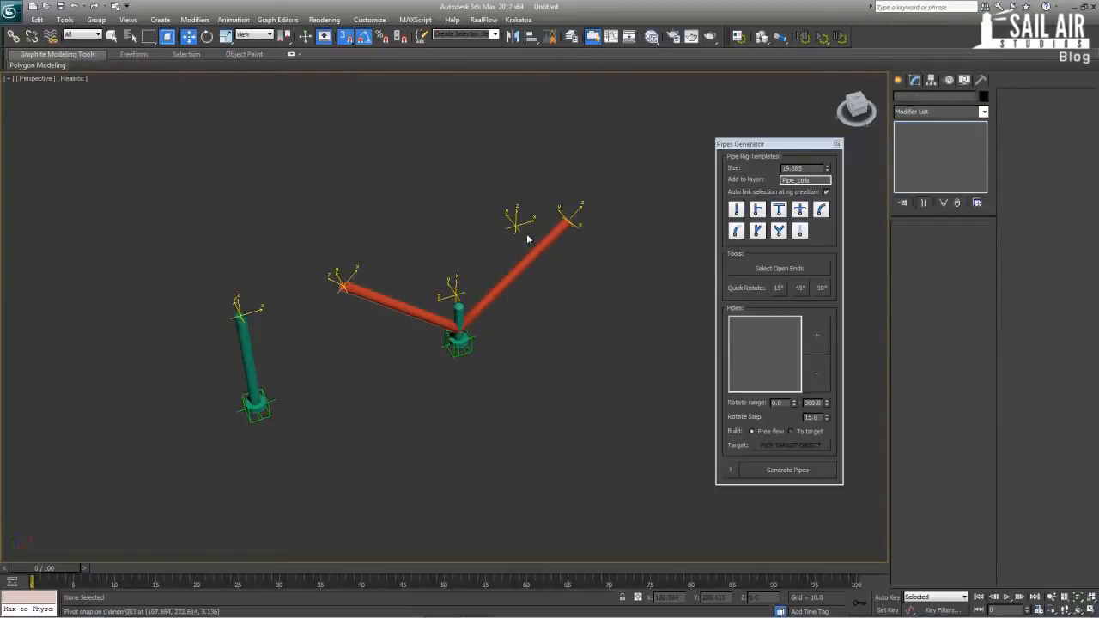
{"action": "left_click", "coordinate": [517, 226]}
{"action": "key", "text": "Delete"}
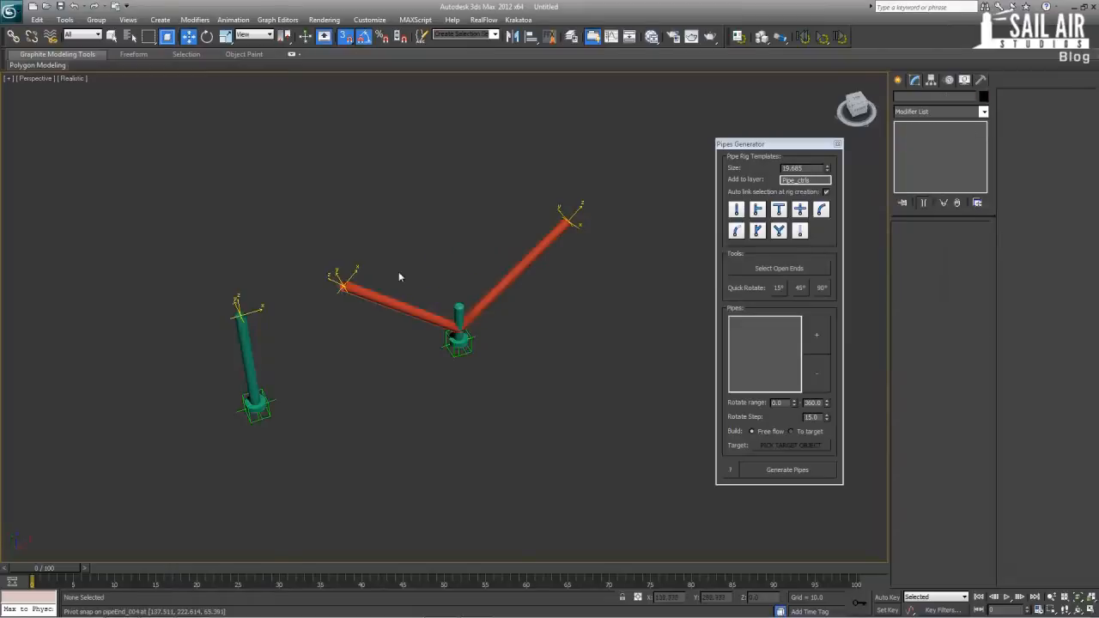
Create a new cross pipe rig template and snap its start helper onto the base of the straight pipe.
{"action": "scroll", "coordinate": [453, 309], "scroll_direction": "down", "scroll_amount": 5}
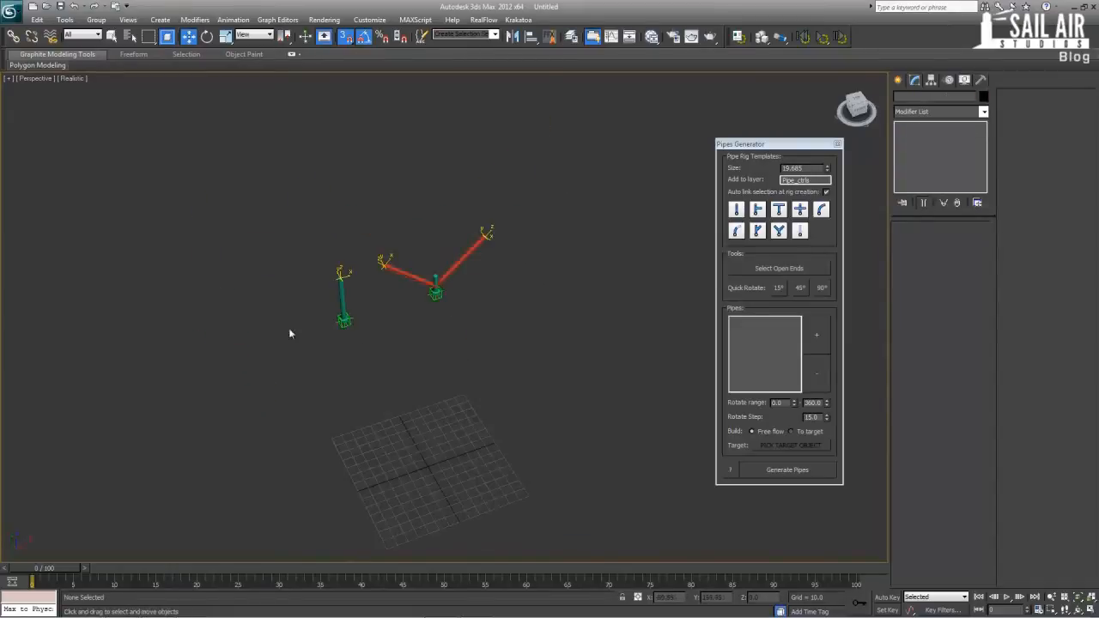
{"action": "left_click", "coordinate": [799, 211]}
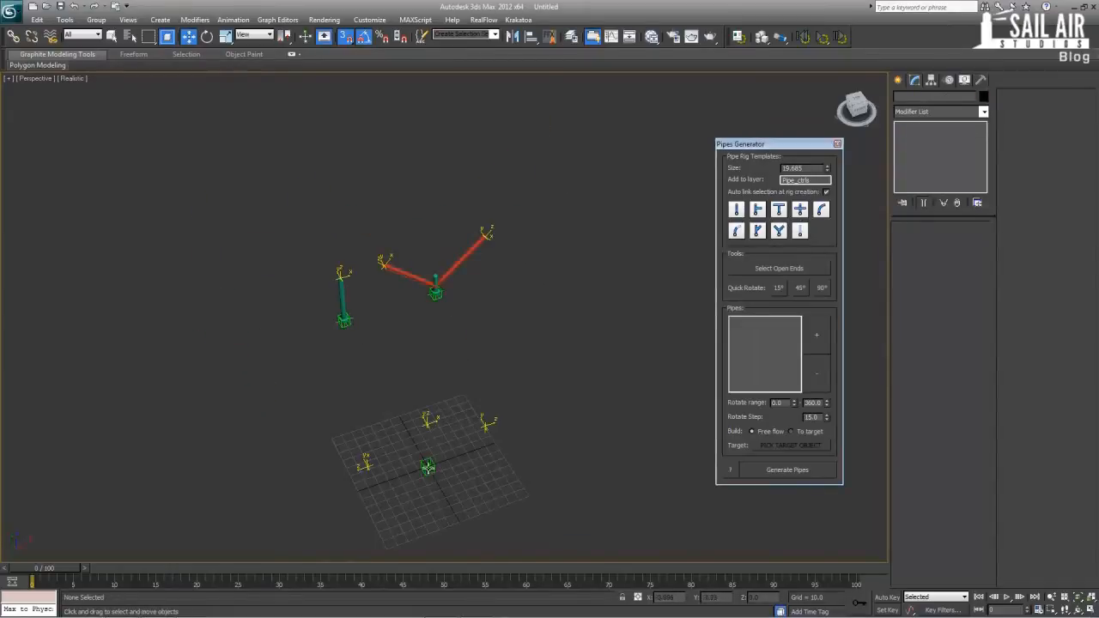
{"action": "left_click_drag", "start_coordinate": [441, 454], "coordinate": [522, 310]}
{"action": "right_click", "coordinate": [521, 310]}
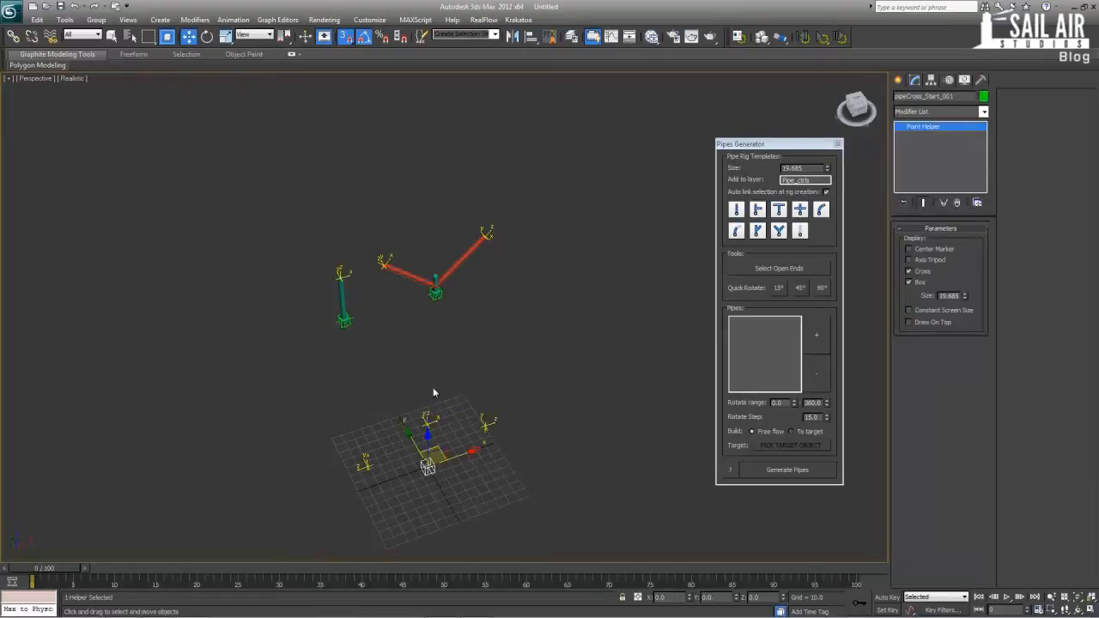
{"action": "left_click_drag", "start_coordinate": [413, 438], "coordinate": [341, 319]}
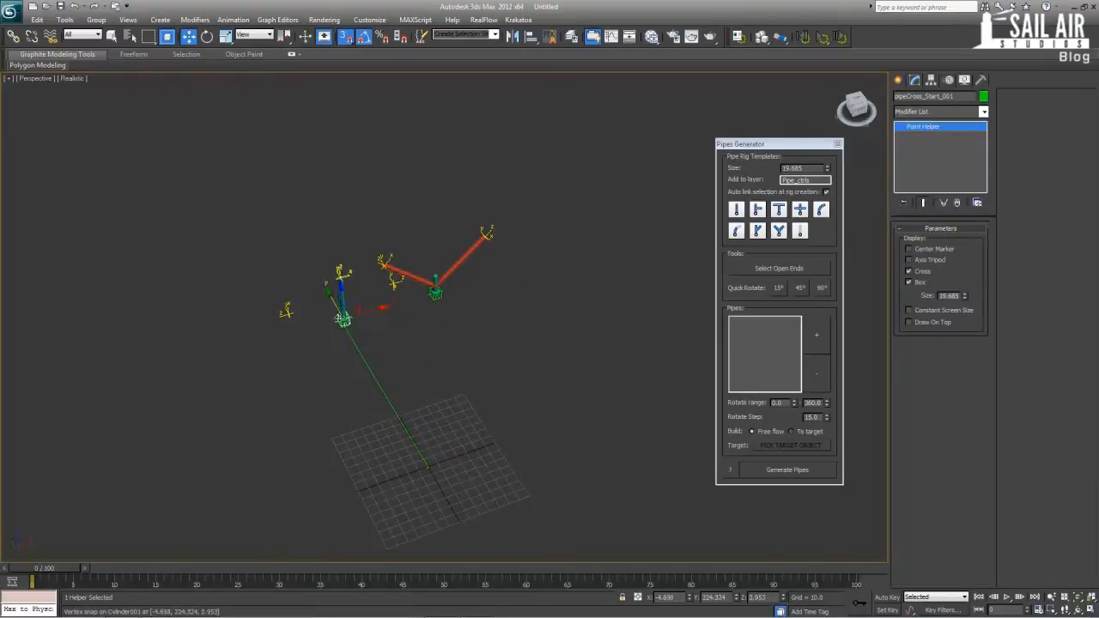
Move the cross template's start helper along X to about 274, placing the rig beyond the Y-shaped pipe.
{"action": "key", "text": "alt+w"}
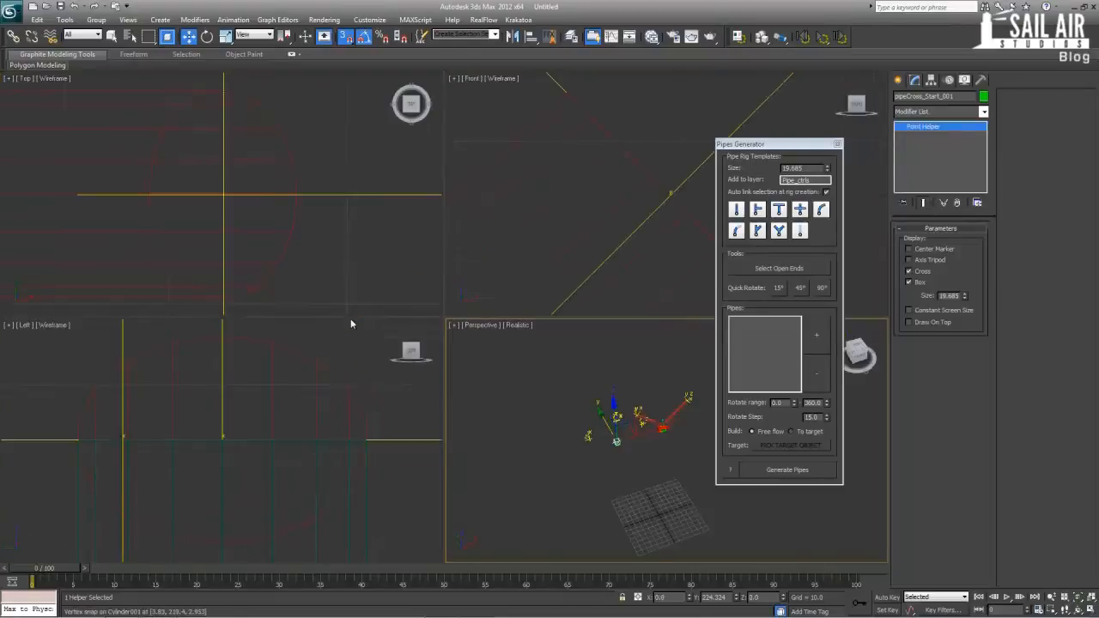
{"action": "key", "text": "z"}
{"action": "left_click_drag", "start_coordinate": [224, 167], "coordinate": [231, 205]}
{"action": "middle_click_drag", "start_coordinate": [289, 237], "coordinate": [195, 256]}
{"action": "scroll", "coordinate": [255, 249], "scroll_direction": "down", "scroll_amount": 5}
{"action": "scroll", "coordinate": [255, 250], "scroll_direction": "down", "scroll_amount": 4}
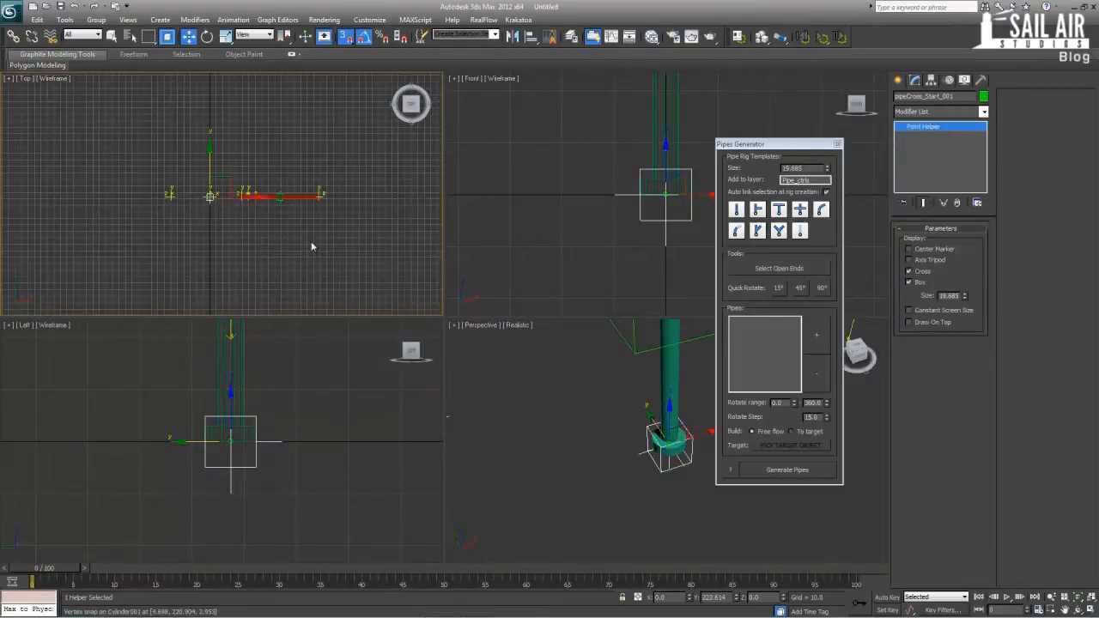
{"action": "left_click_drag", "start_coordinate": [258, 197], "coordinate": [420, 194], "text": "shift"}
{"action": "scroll", "coordinate": [574, 436], "scroll_direction": "down", "scroll_amount": 8}
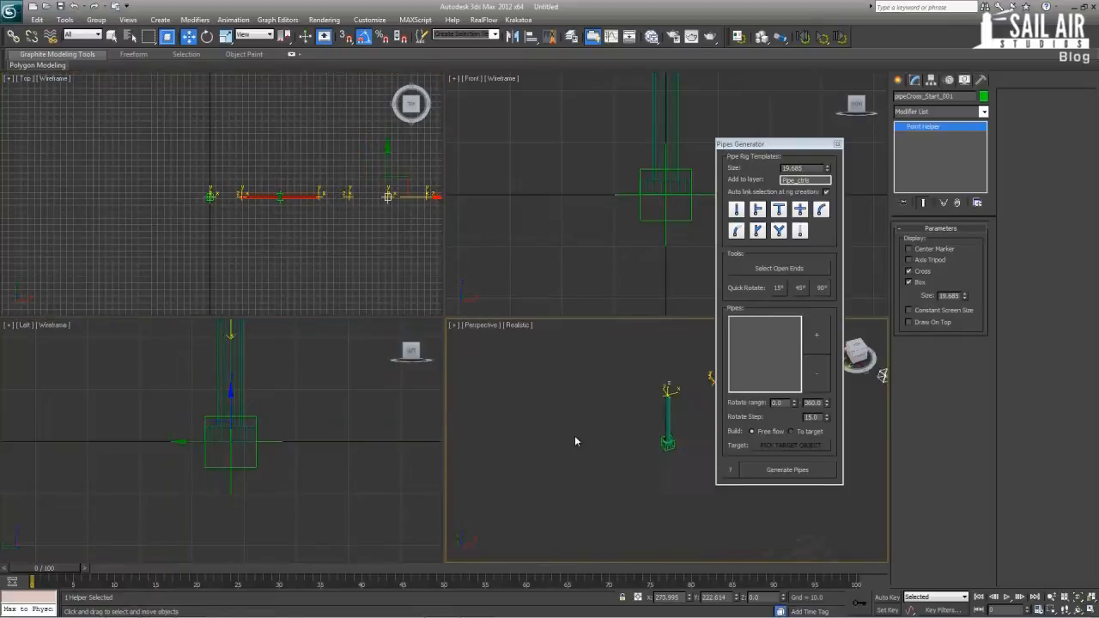
{"action": "key", "text": "alt+w"}
{"action": "middle_click_drag", "start_coordinate": [673, 446], "coordinate": [424, 405]}
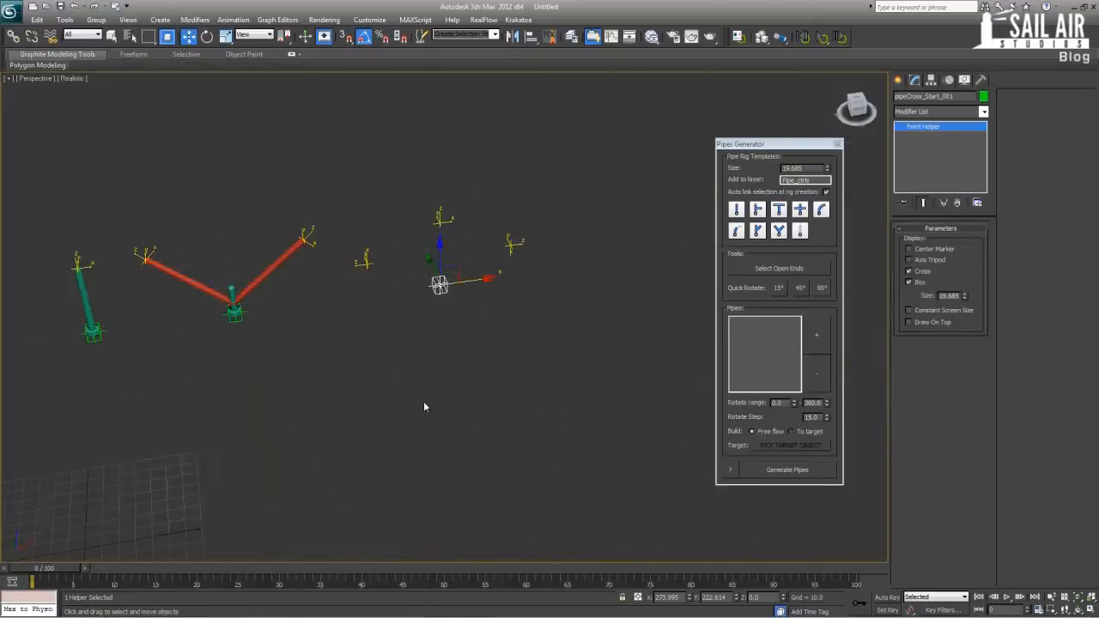
Clone the straight pipe as a copy and snap it onto the cross template's start helper.
{"action": "left_click", "coordinate": [86, 316]}
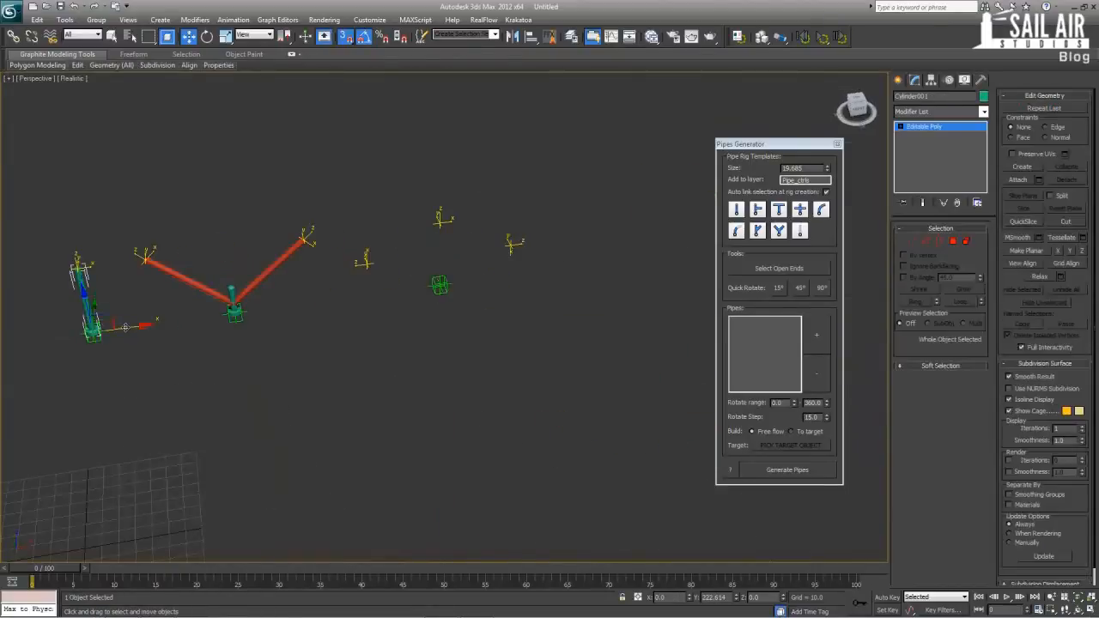
{"action": "left_click_drag", "start_coordinate": [125, 327], "coordinate": [442, 283], "text": "shift"}
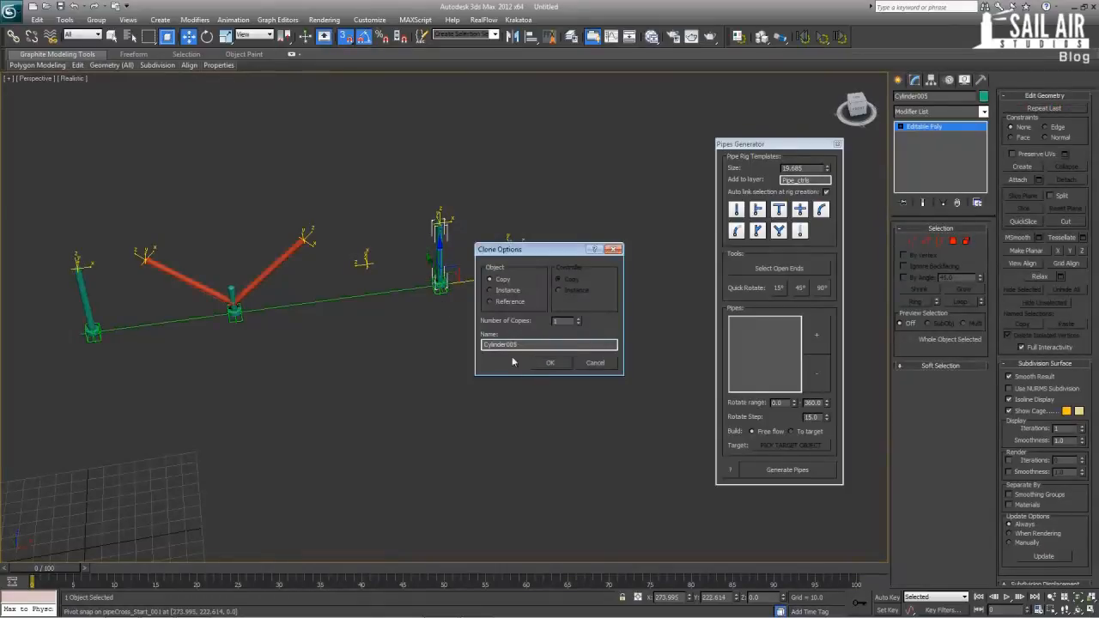
{"action": "left_click", "coordinate": [550, 362]}
{"action": "middle_click_drag", "start_coordinate": [452, 312], "coordinate": [461, 356]}
{"action": "scroll", "coordinate": [470, 290], "scroll_direction": "up", "scroll_amount": 5}
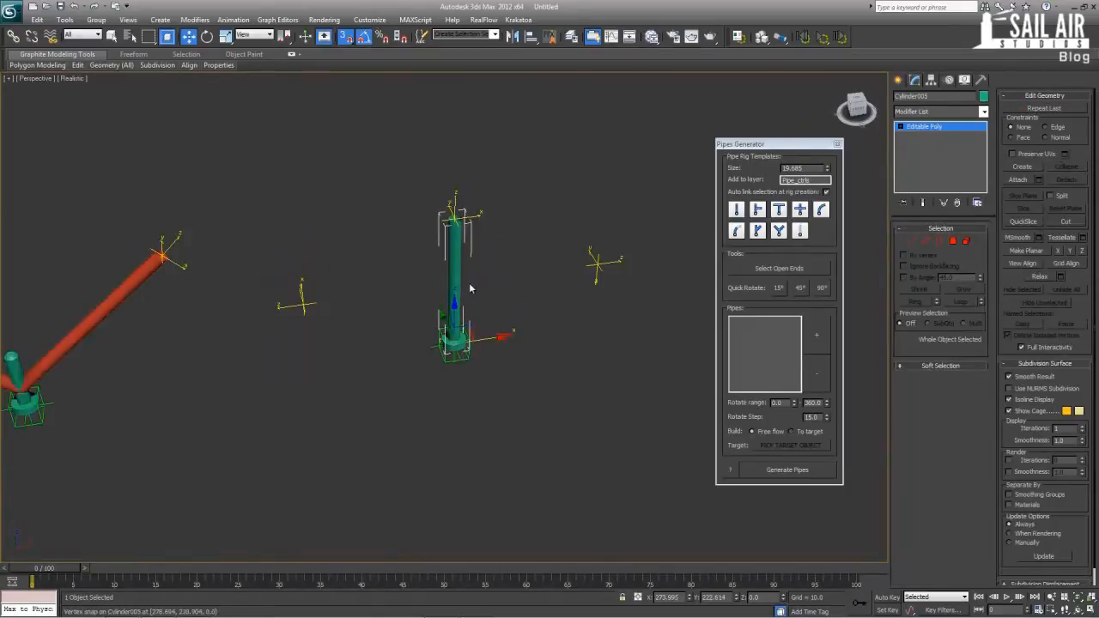
Snap the copied pipe's top vertices to the cross template's upper end helper and leave vertex editing.
{"action": "left_click", "coordinate": [911, 242]}
{"action": "left_click_drag", "start_coordinate": [441, 157], "coordinate": [533, 208]}
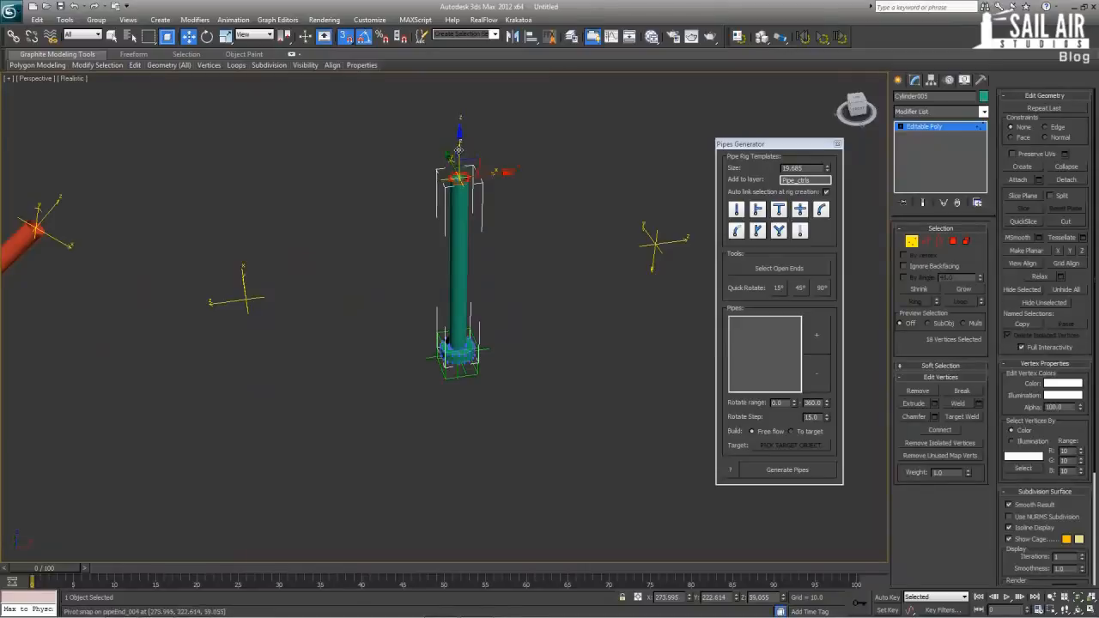
{"action": "right_click", "coordinate": [457, 177]}
{"action": "left_click", "coordinate": [598, 188]}
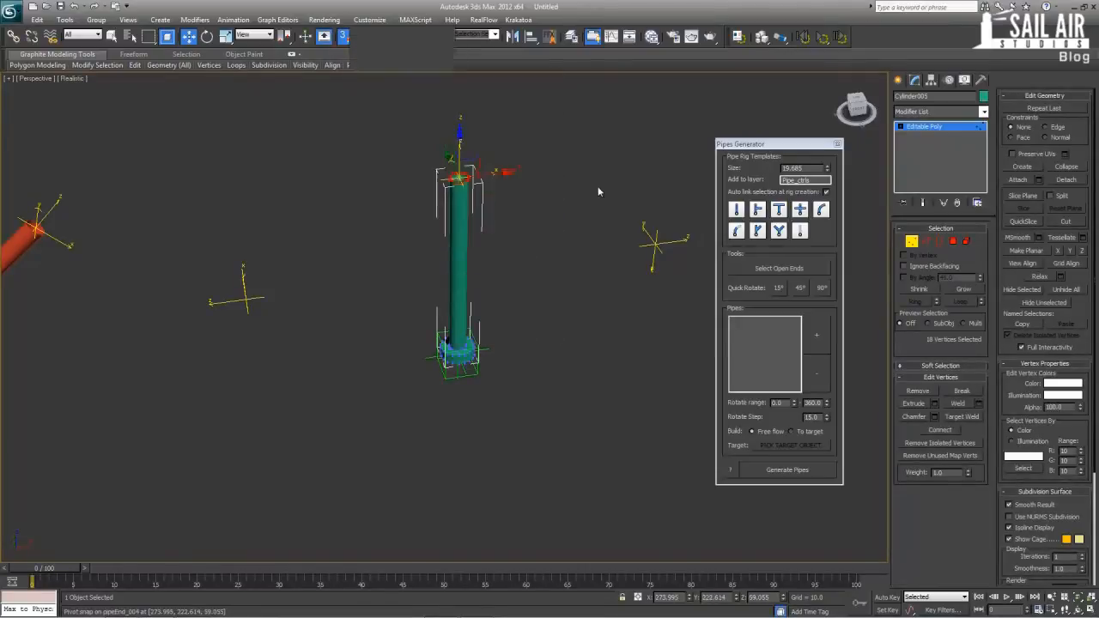
{"action": "left_click", "coordinate": [927, 128]}
{"action": "middle_click_drag", "start_coordinate": [564, 258], "coordinate": [584, 280]}
{"action": "scroll", "coordinate": [584, 280], "scroll_direction": "down", "scroll_amount": 5}
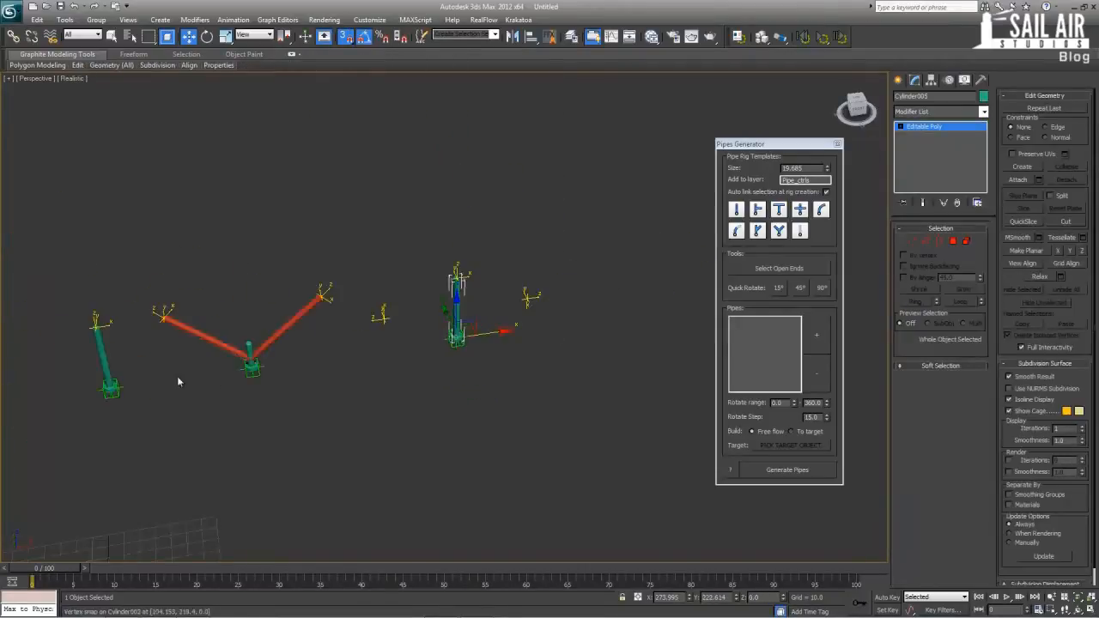
Clone the Y-shaped pipe's right arm as a copy, aligned along X with the cross template's left end helper.
{"action": "left_click", "coordinate": [275, 337]}
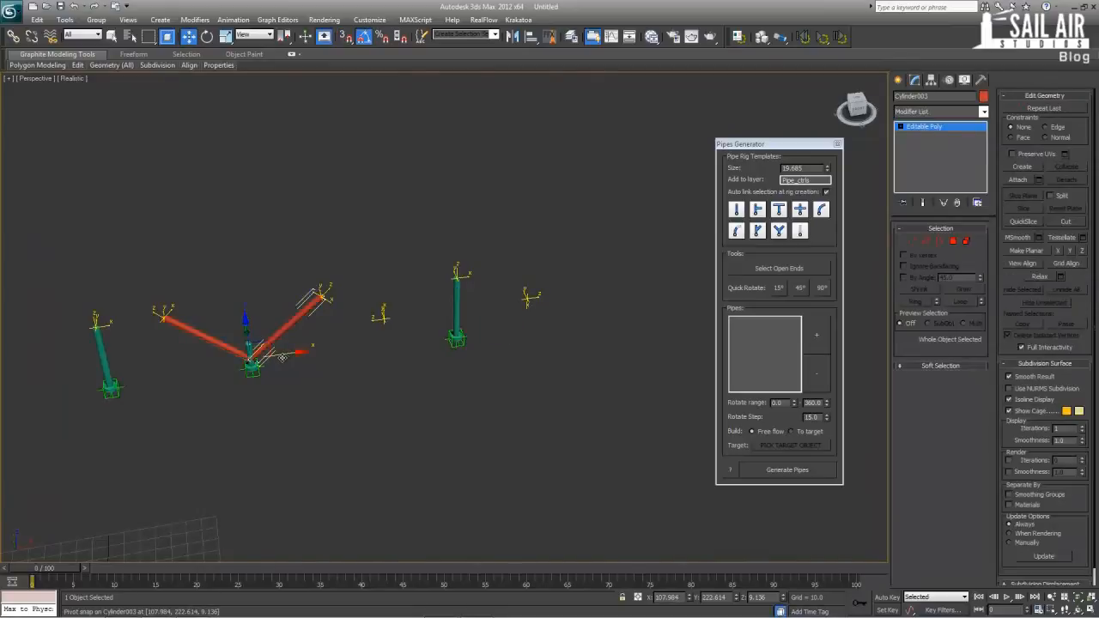
{"action": "mouse_move", "coordinate": [283, 356]}
{"action": "left_mouse_down", "text": "shift"}
{"action": "mouse_move", "coordinate": [384, 319]}
{"action": "mouse_move", "coordinate": [438, 405]}
{"action": "left_mouse_up", "text": "shift"}
{"action": "left_click", "coordinate": [550, 362]}
Rotate the copied arm's lower end vertices by 45 degrees to stand vertical and snap them to the cross template's left end helper.
{"action": "key", "text": "1"}
{"action": "scroll", "coordinate": [431, 417], "scroll_direction": "up", "scroll_amount": 3}
{"action": "key", "text": "e"}
{"action": "key", "text": "alt+w"}
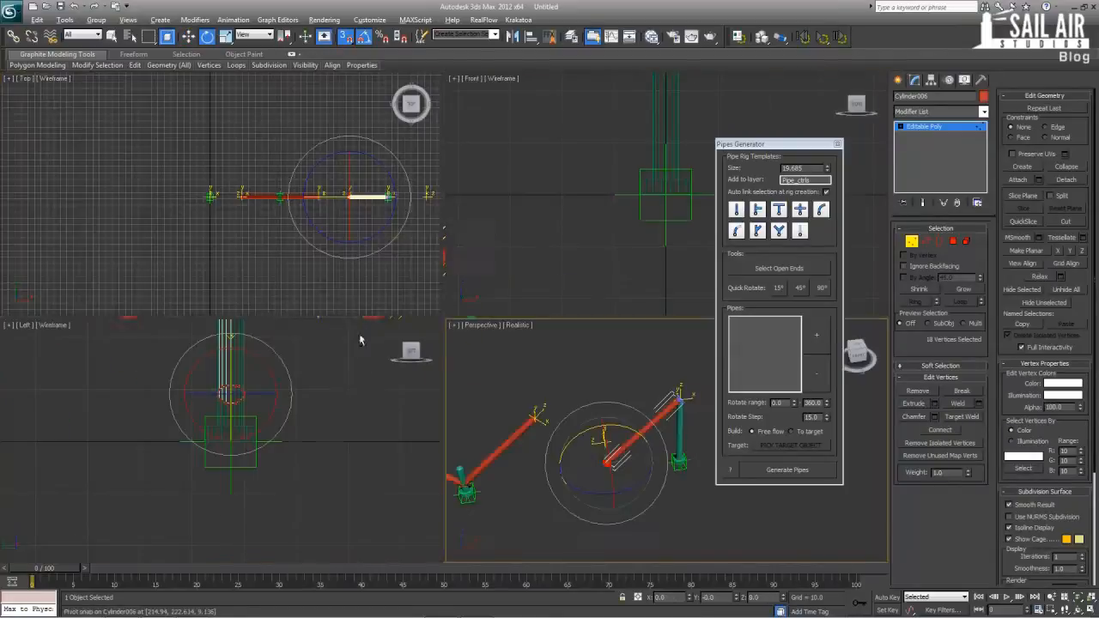
{"action": "key", "text": "z"}
{"action": "key", "text": "alt+w"}
{"action": "scroll", "coordinate": [618, 245], "scroll_direction": "down", "scroll_amount": 6}
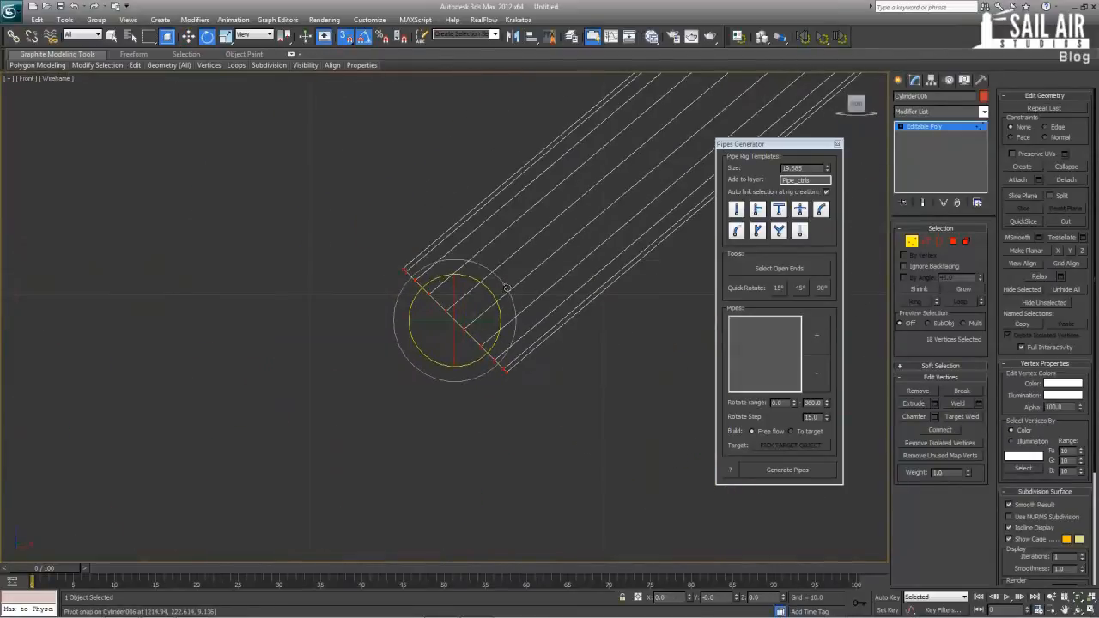
{"action": "left_click_drag", "start_coordinate": [485, 293], "coordinate": [506, 309]}
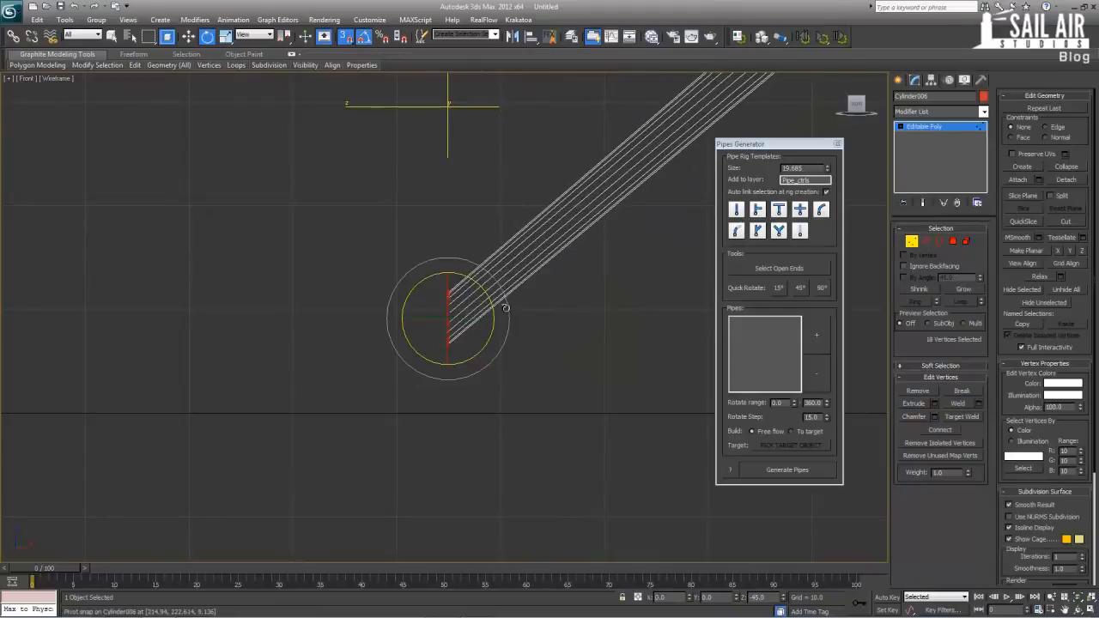
{"action": "key", "text": "w"}
{"action": "key", "text": "s"}
{"action": "left_click_drag", "start_coordinate": [447, 286], "coordinate": [447, 102]}
Select the copied arm's upper end vertices and snap them to the cross template's right end helper.
{"action": "scroll", "coordinate": [549, 206], "scroll_direction": "down", "scroll_amount": 3}
{"action": "middle_click_drag", "start_coordinate": [610, 288], "coordinate": [436, 312]}
{"action": "scroll", "coordinate": [588, 309], "scroll_direction": "down", "scroll_amount": 1}
{"action": "scroll", "coordinate": [413, 242], "scroll_direction": "up", "scroll_amount": 3}
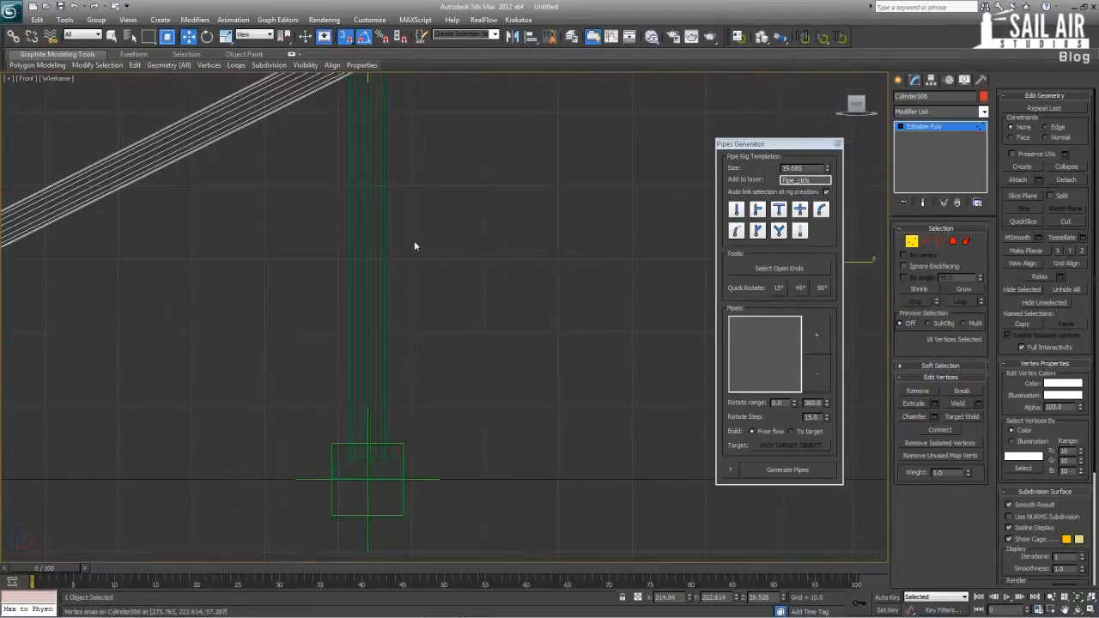
{"action": "middle_click_drag", "start_coordinate": [319, 107], "coordinate": [320, 214]}
{"action": "scroll", "coordinate": [322, 202], "scroll_direction": "down", "scroll_amount": 2}
{"action": "left_click_drag", "start_coordinate": [322, 168], "coordinate": [498, 284]}
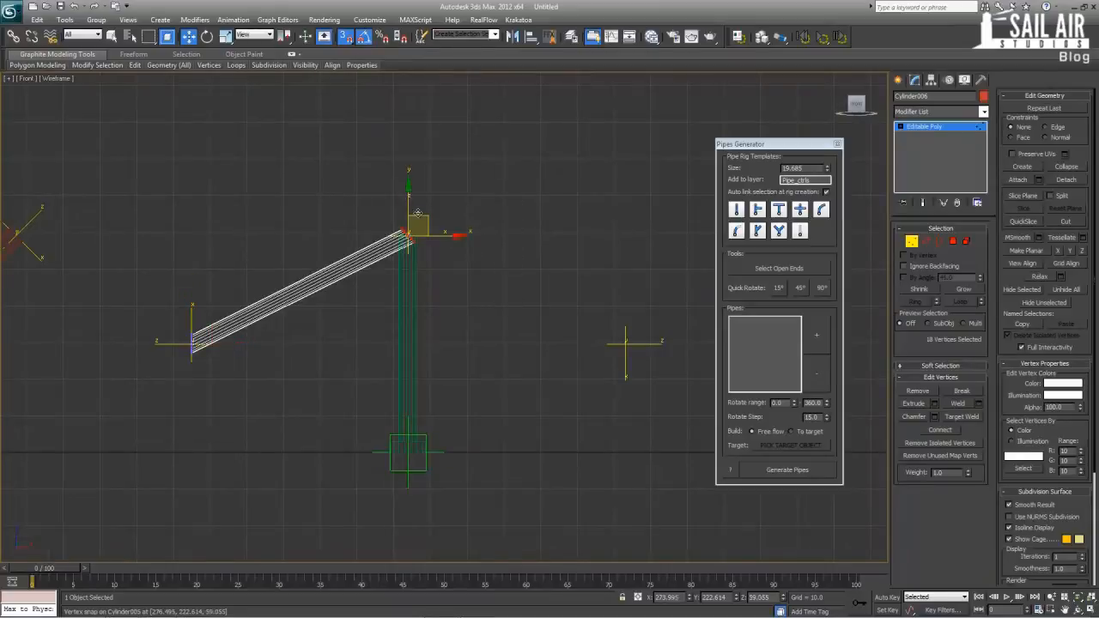
{"action": "left_click_drag", "start_coordinate": [417, 216], "coordinate": [626, 344]}
Rotate the crossbar's right end vertices to stand vertical, then leave vertex editing and clear the selection in the perspective view.
{"action": "middle_click_drag", "start_coordinate": [639, 342], "coordinate": [570, 351]}
{"action": "scroll", "coordinate": [574, 352], "scroll_direction": "up", "scroll_amount": 3}
{"action": "key", "text": "e"}
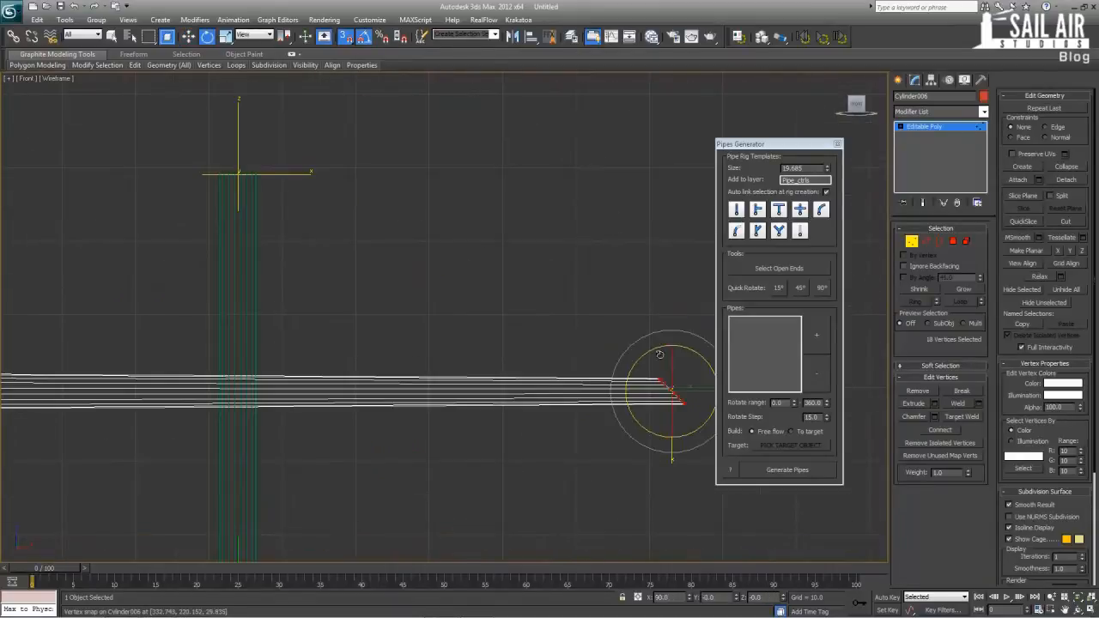
{"action": "middle_click_drag", "start_coordinate": [659, 354], "coordinate": [505, 345]}
{"action": "left_click_drag", "start_coordinate": [561, 364], "coordinate": [560, 390]}
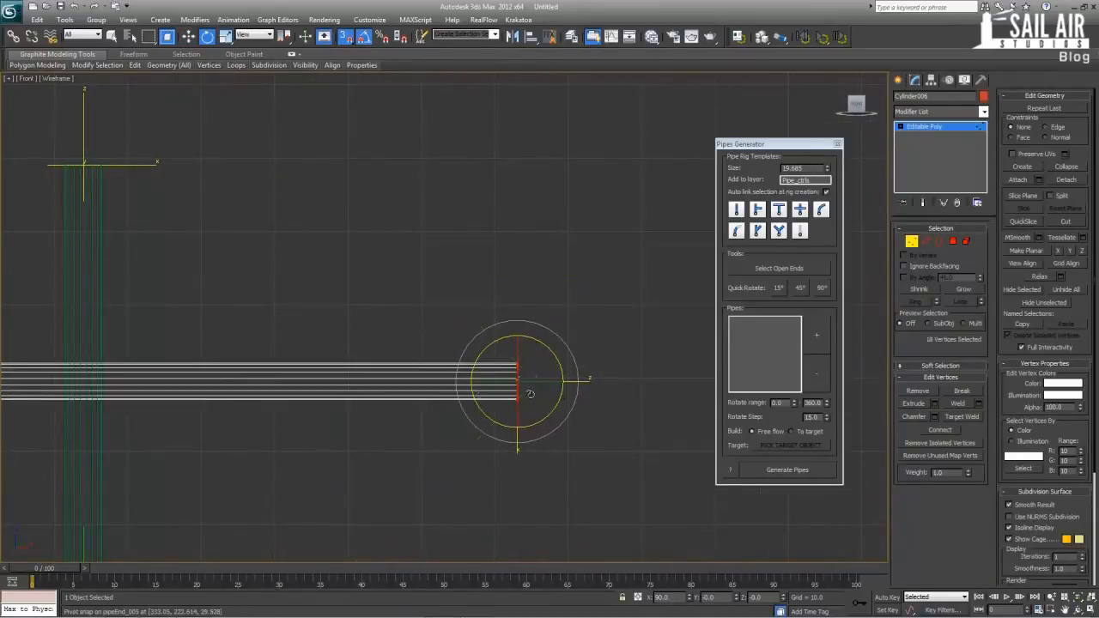
{"action": "key", "text": "alt+w"}
{"action": "right_click", "coordinate": [601, 453]}
{"action": "key", "text": "alt+w"}
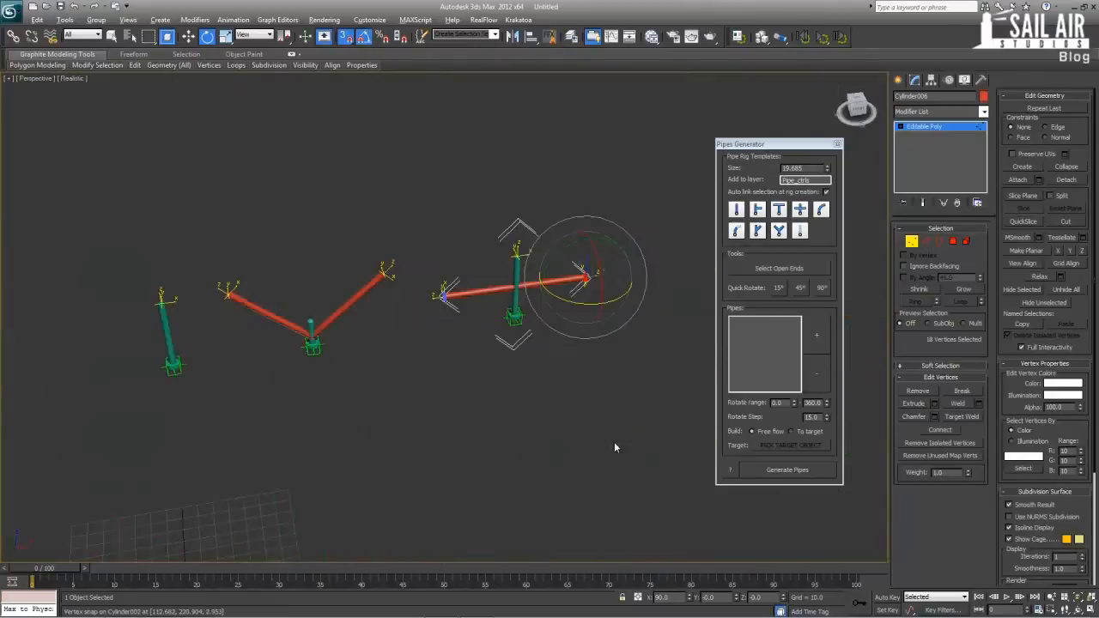
{"action": "middle_click_drag", "start_coordinate": [614, 446], "coordinate": [593, 460]}
{"action": "left_click", "coordinate": [924, 126]}
{"action": "left_click", "coordinate": [576, 418]}
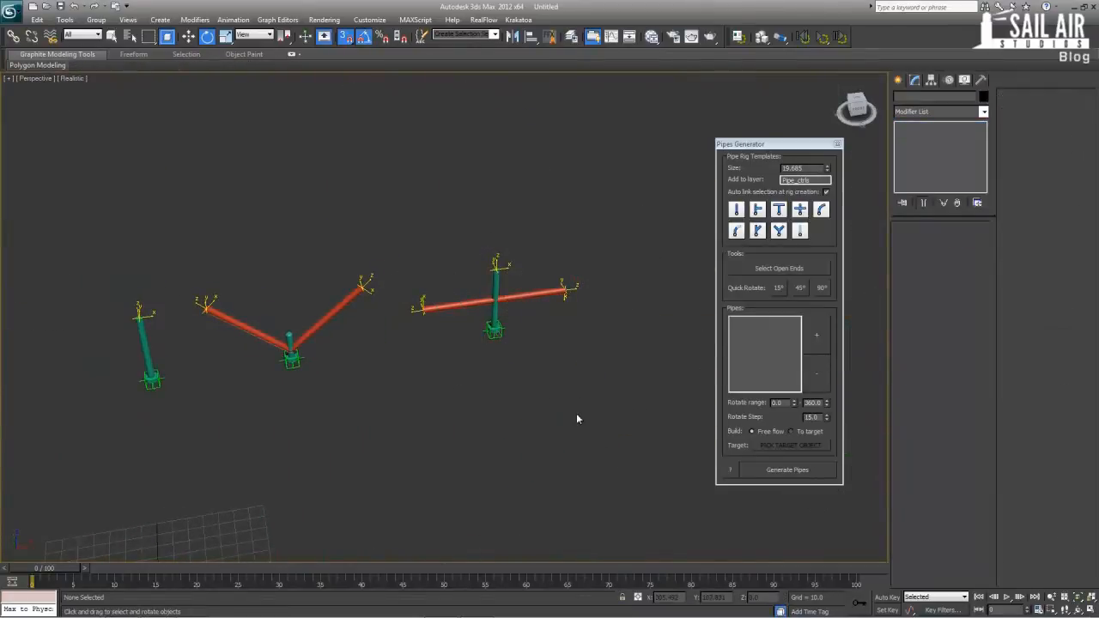
Try selecting the straight pipe, the Y-shaped pipe's parts and the cross pipe's parts together.
{"action": "left_click", "coordinate": [145, 343]}
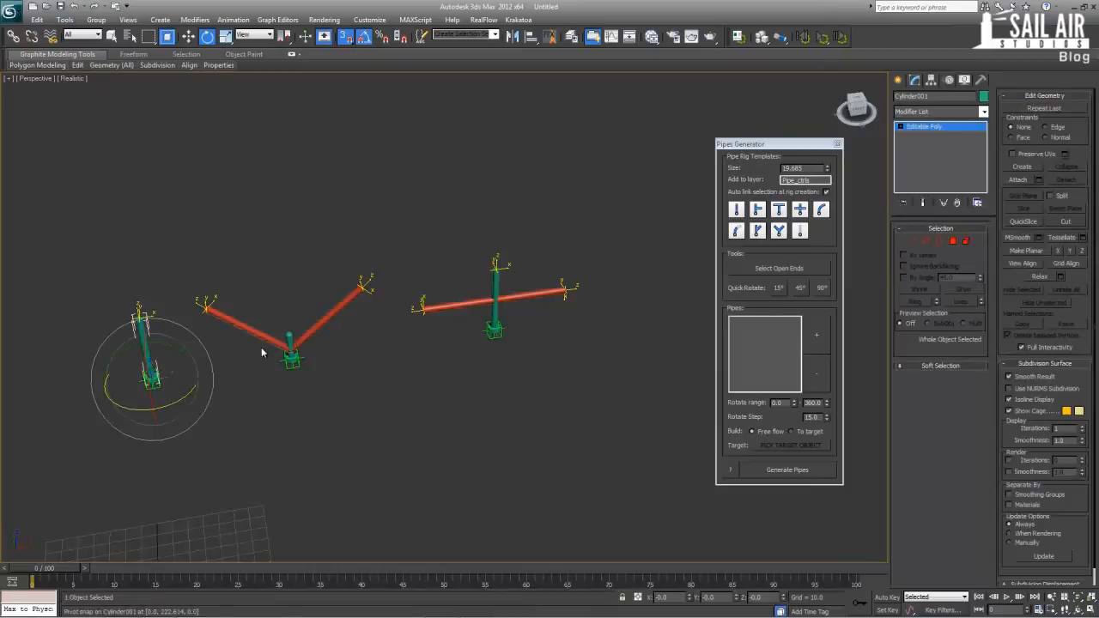
{"action": "left_click", "coordinate": [271, 341], "text": "ctrl"}
{"action": "left_click", "coordinate": [290, 338], "text": "ctrl"}
{"action": "left_click", "coordinate": [317, 330], "text": "ctrl"}
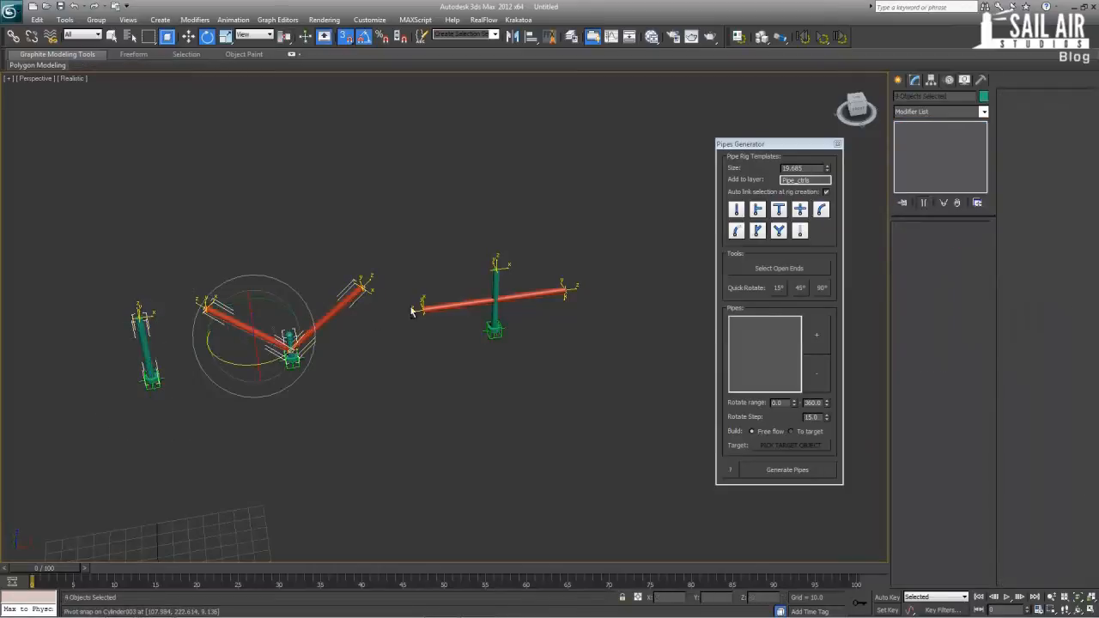
{"action": "left_click", "coordinate": [467, 307], "text": "ctrl"}
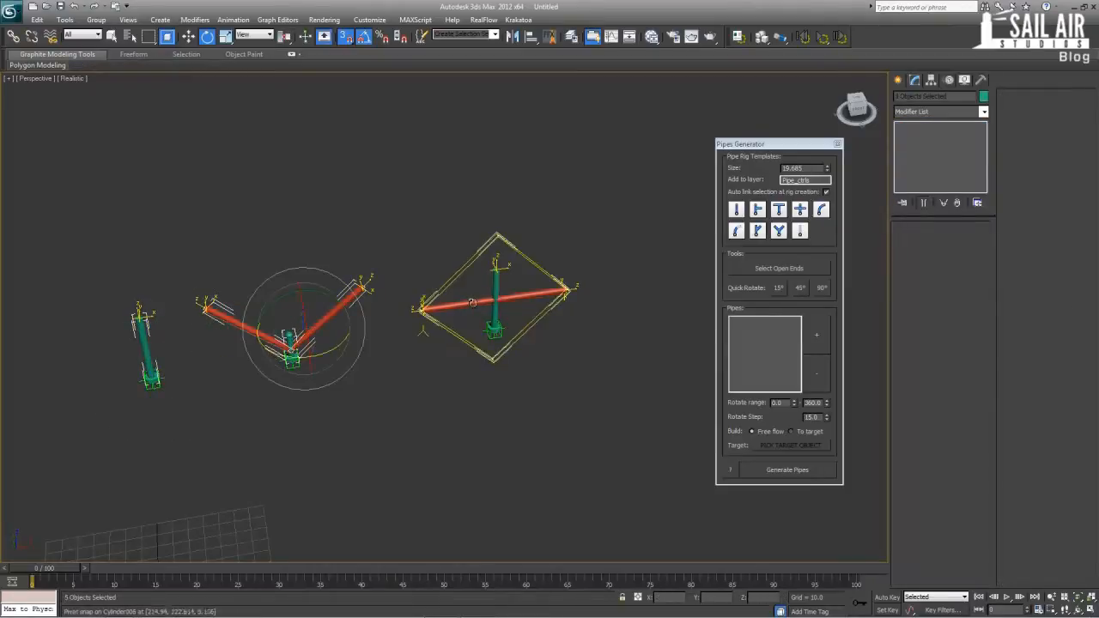
{"action": "left_click", "coordinate": [479, 299]}
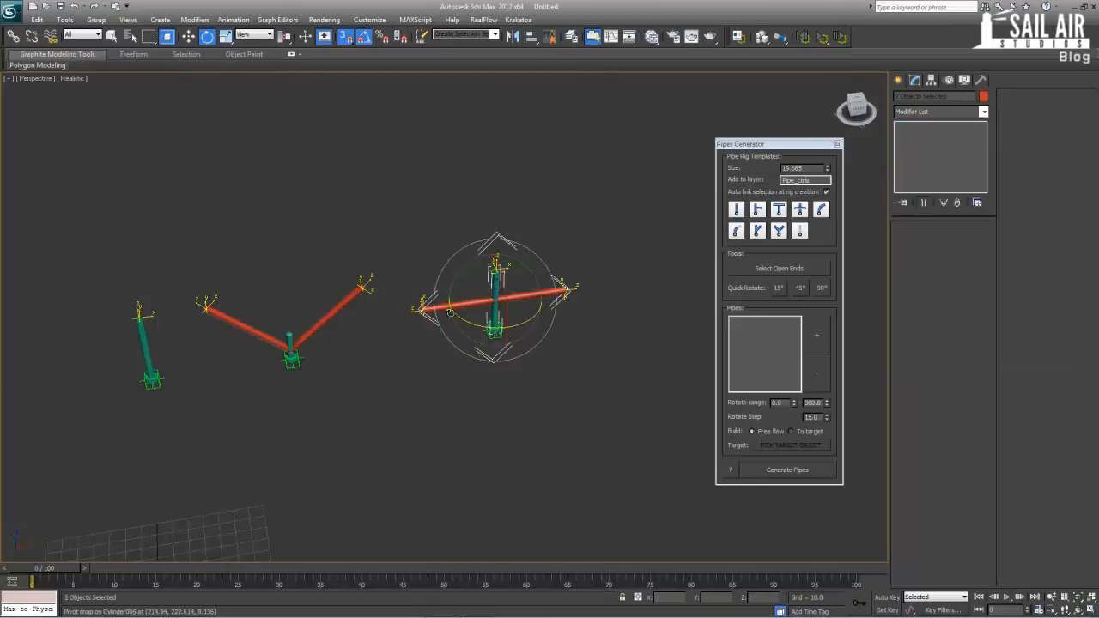
Apply Reset XForm to the cross pipe's horizontal bar and show its modifier stack.
{"action": "left_click", "coordinate": [447, 305]}
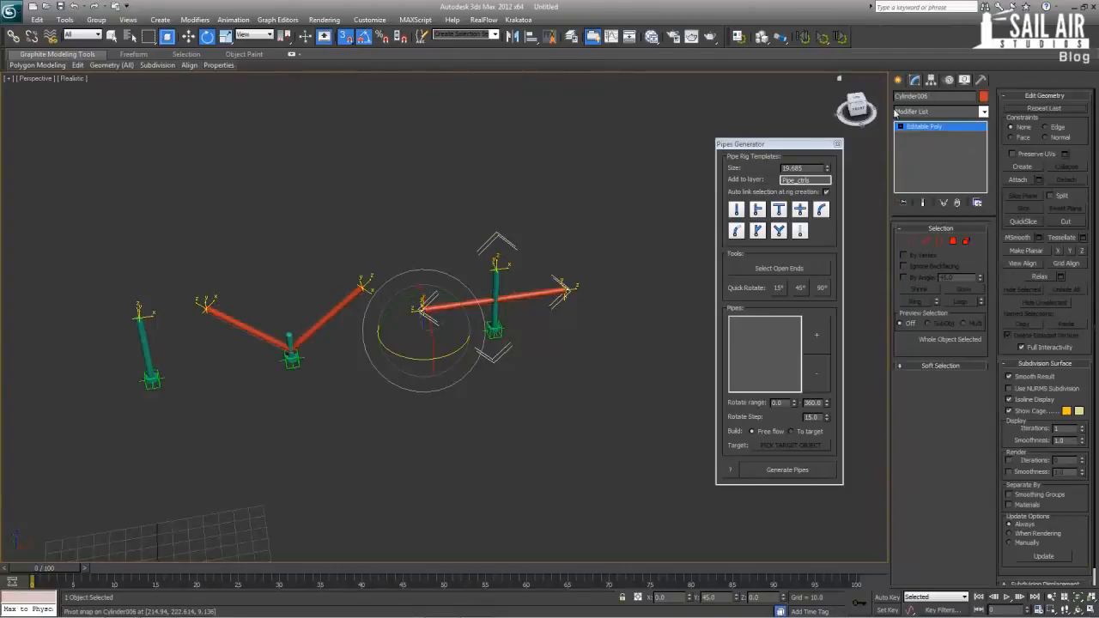
{"action": "left_click", "coordinate": [982, 81]}
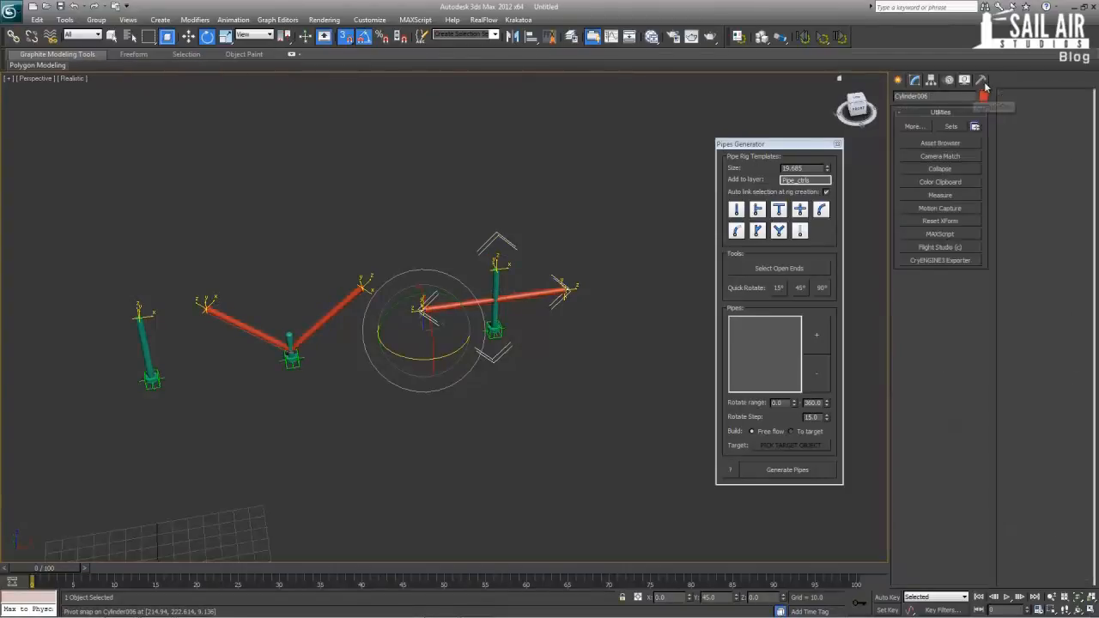
{"action": "left_click", "coordinate": [938, 221]}
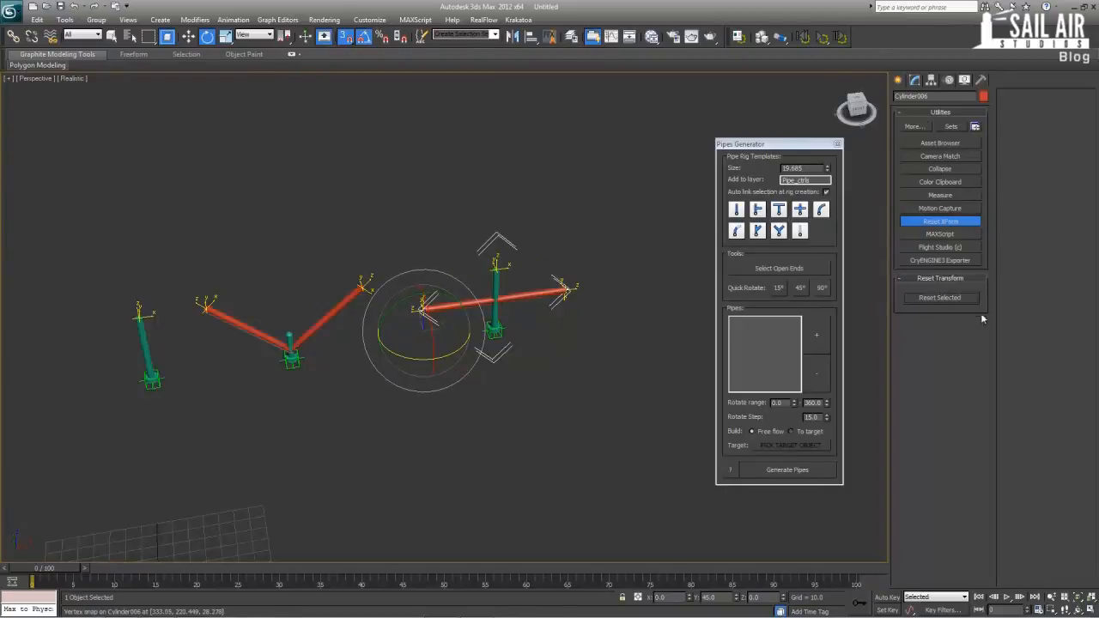
{"action": "left_click", "coordinate": [915, 80]}
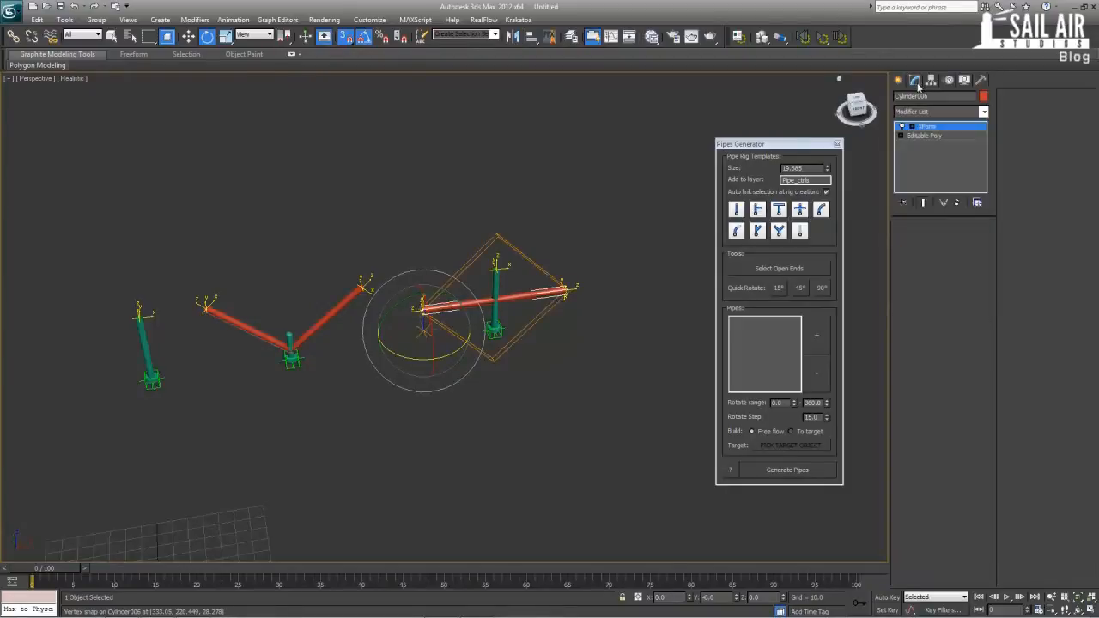
{"action": "left_click", "coordinate": [631, 348]}
Try selecting the straight pipe and the three pipes with their rig templates together, then clear the selection.
{"action": "scroll", "coordinate": [561, 319], "scroll_direction": "up", "scroll_amount": 2}
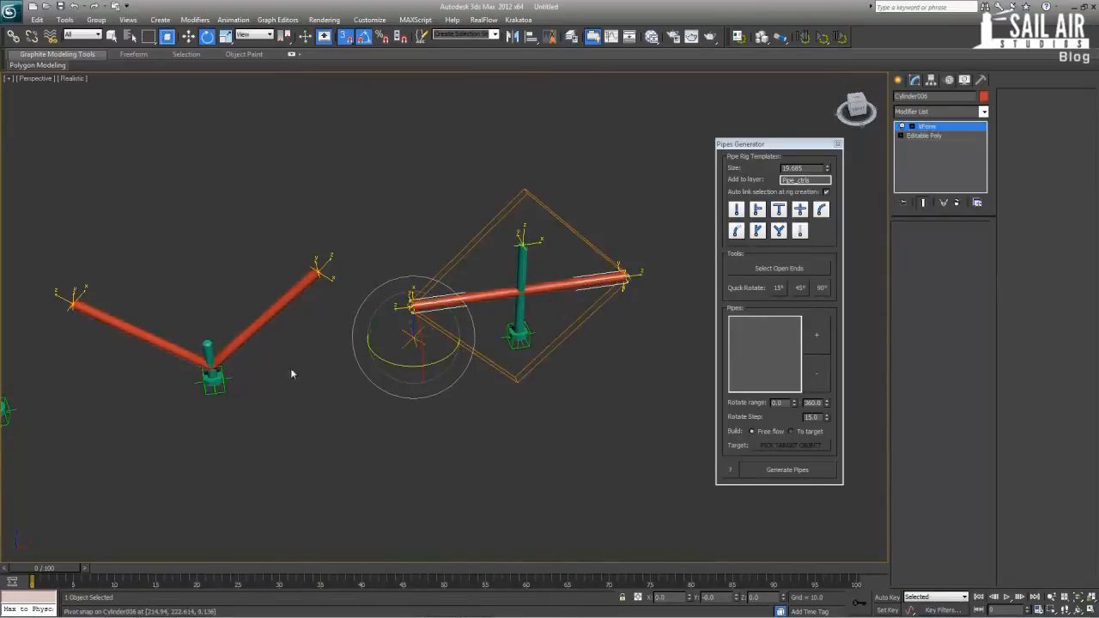
{"action": "scroll", "coordinate": [314, 288], "scroll_direction": "down", "scroll_amount": 3}
{"action": "left_click", "coordinate": [247, 305]}
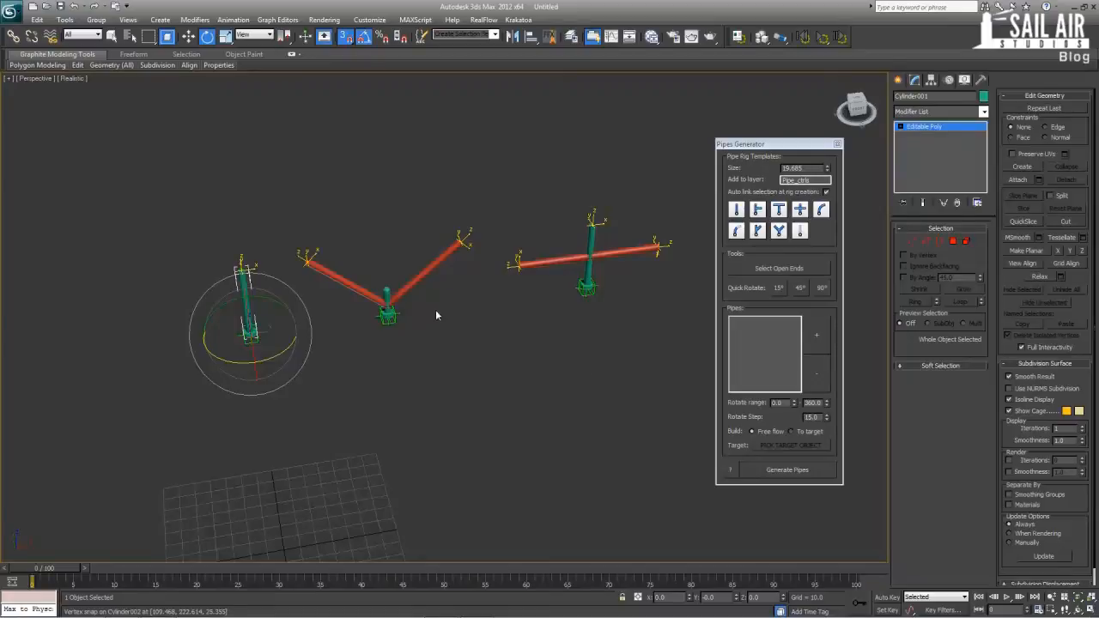
{"action": "left_click_drag", "start_coordinate": [668, 451], "coordinate": [669, 452]}
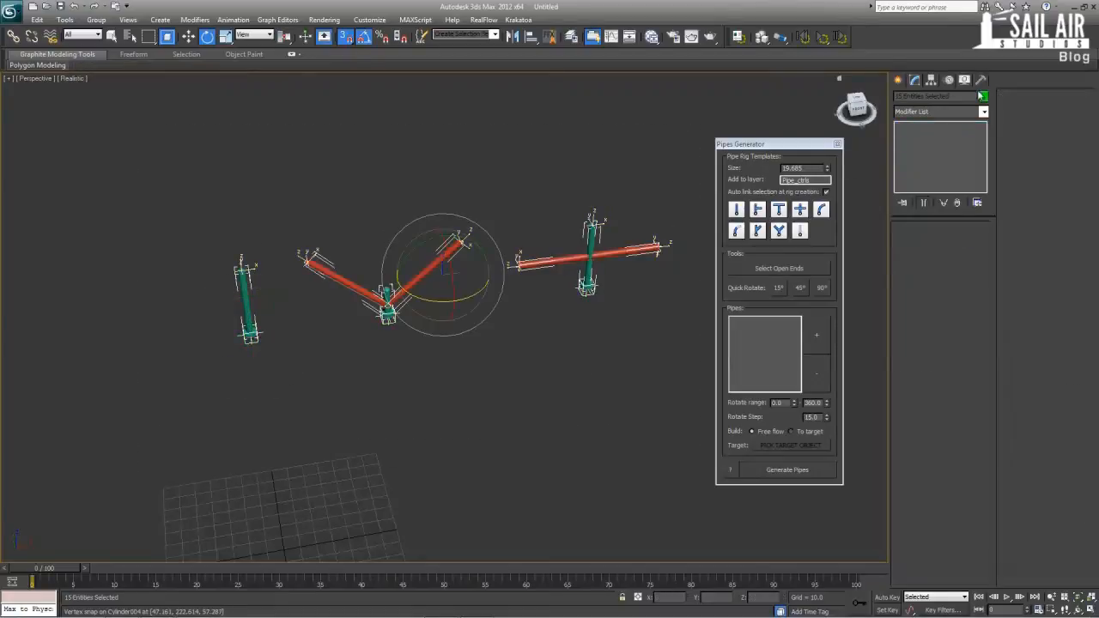
{"action": "left_click", "coordinate": [649, 372]}
{"action": "left_click", "coordinate": [461, 403]}
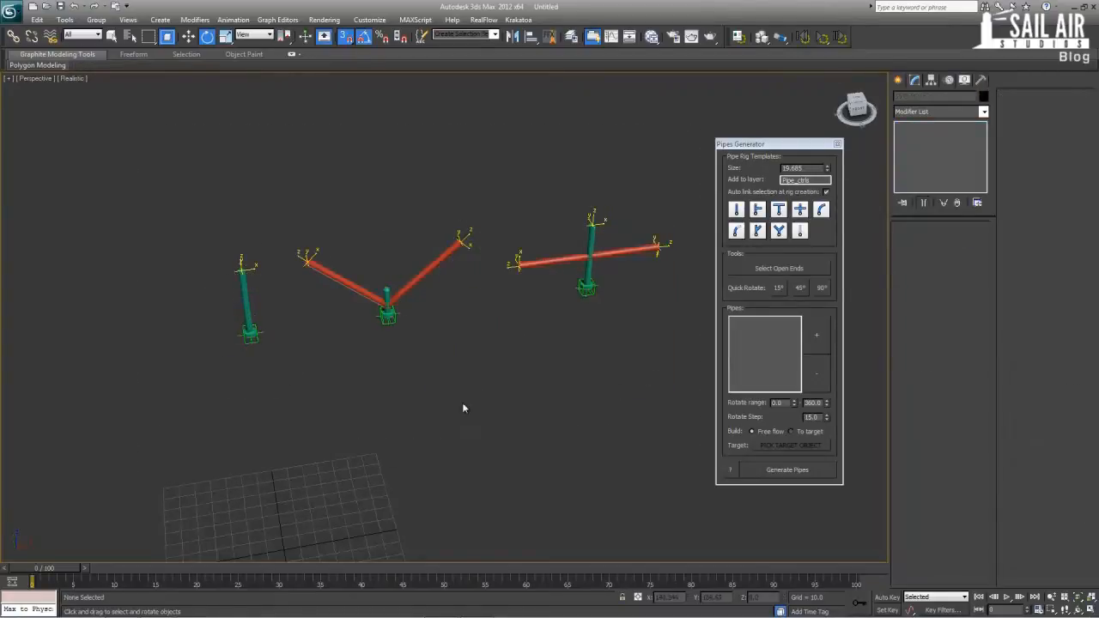
Create an end cap rig template at the scene origin and select its start helper.
{"action": "middle_click_drag", "start_coordinate": [462, 403], "coordinate": [443, 290]}
{"action": "scroll", "coordinate": [443, 290], "scroll_direction": "down", "scroll_amount": 3}
{"action": "left_click", "coordinate": [799, 230]}
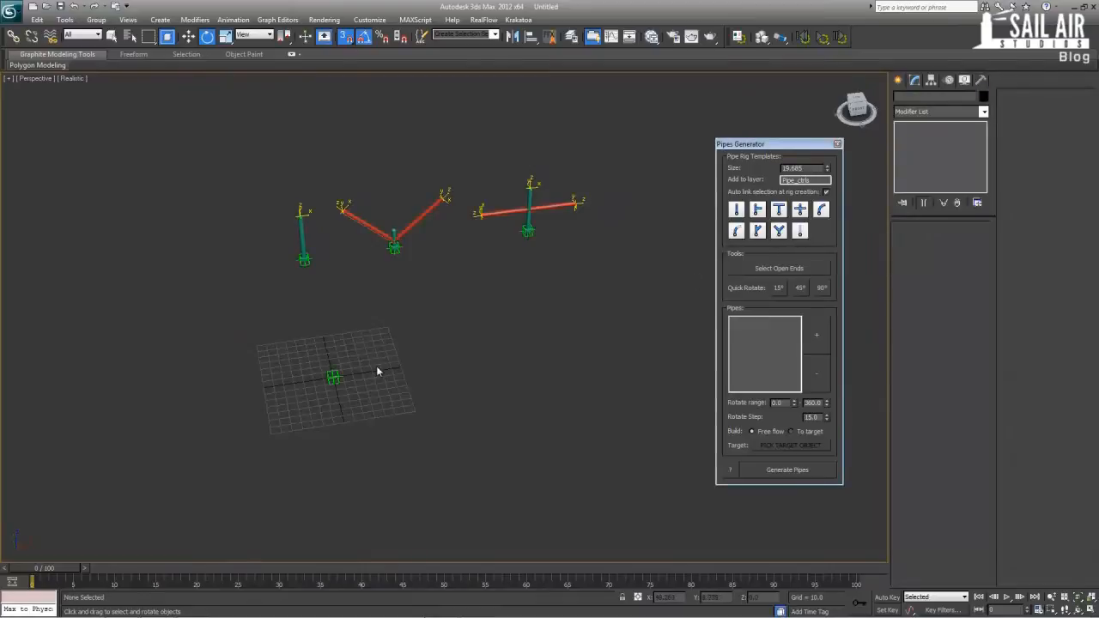
{"action": "scroll", "coordinate": [377, 360], "scroll_direction": "up", "scroll_amount": 2}
{"action": "left_click", "coordinate": [317, 364]}
{"action": "key", "text": "z"}
{"action": "scroll", "coordinate": [349, 389], "scroll_direction": "down", "scroll_amount": 5}
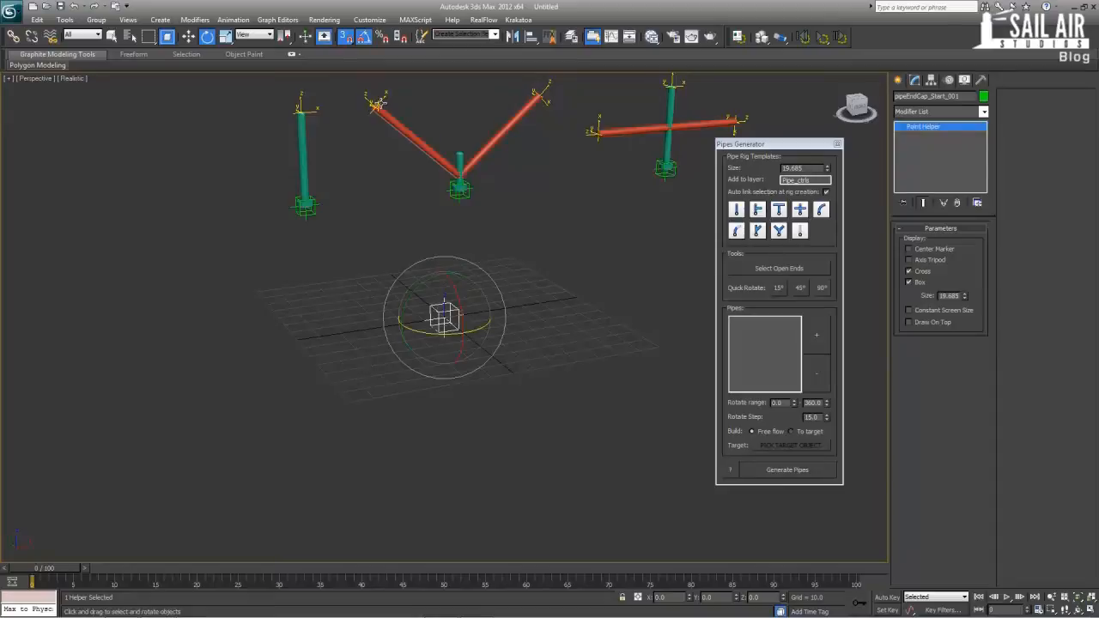
{"action": "left_click", "coordinate": [897, 80]}
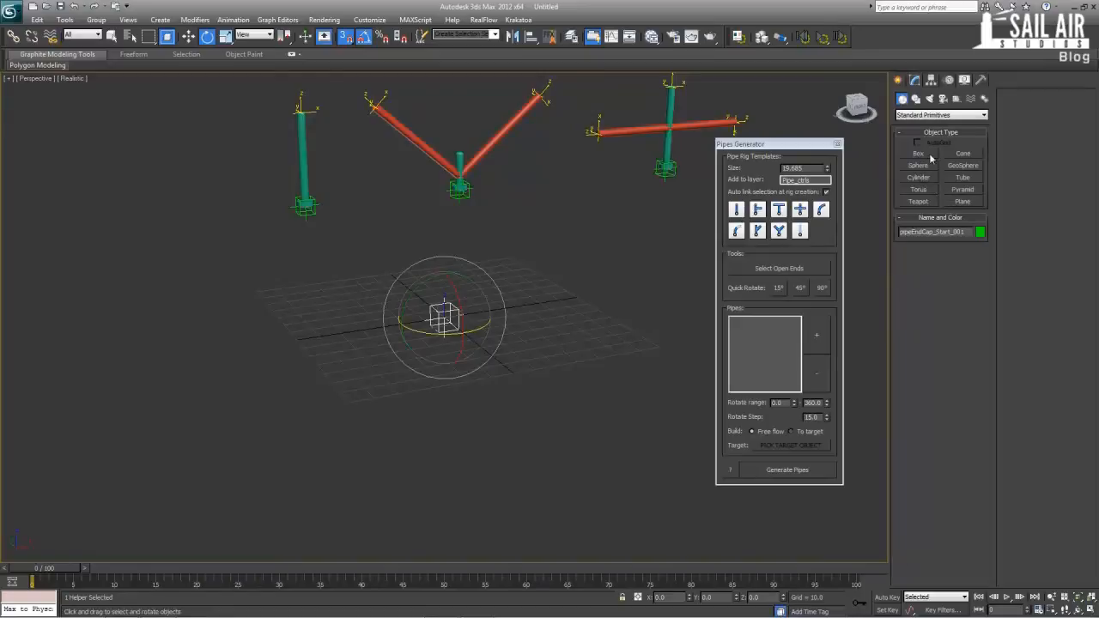
{"action": "left_click", "coordinate": [918, 177]}
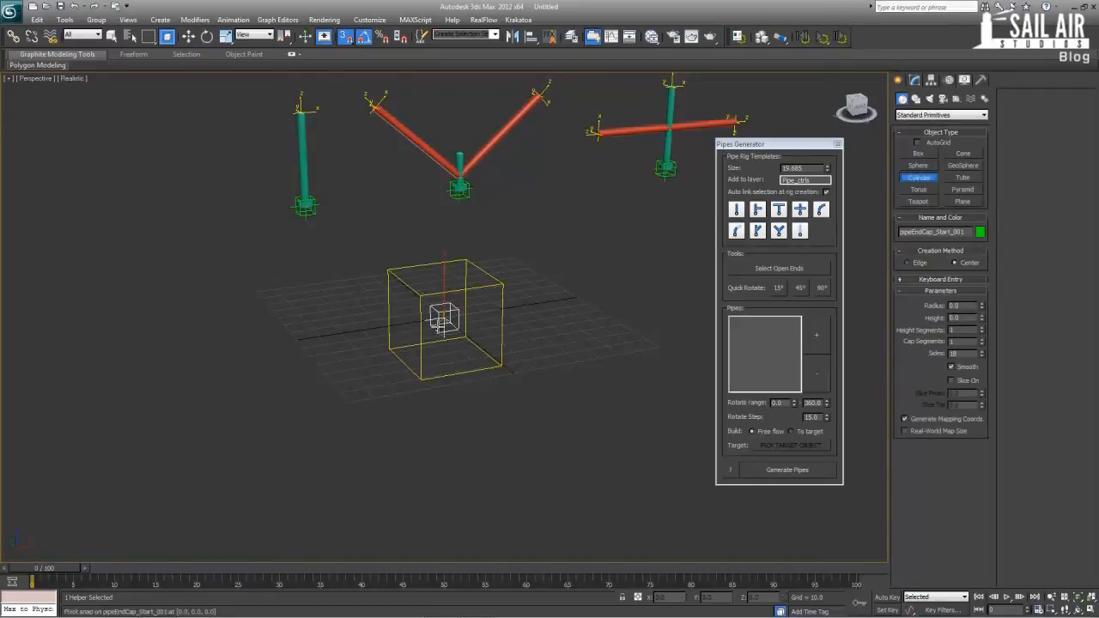
{"action": "left_click_drag", "start_coordinate": [444, 318], "coordinate": [486, 328]}
{"action": "right_click", "coordinate": [457, 329]}
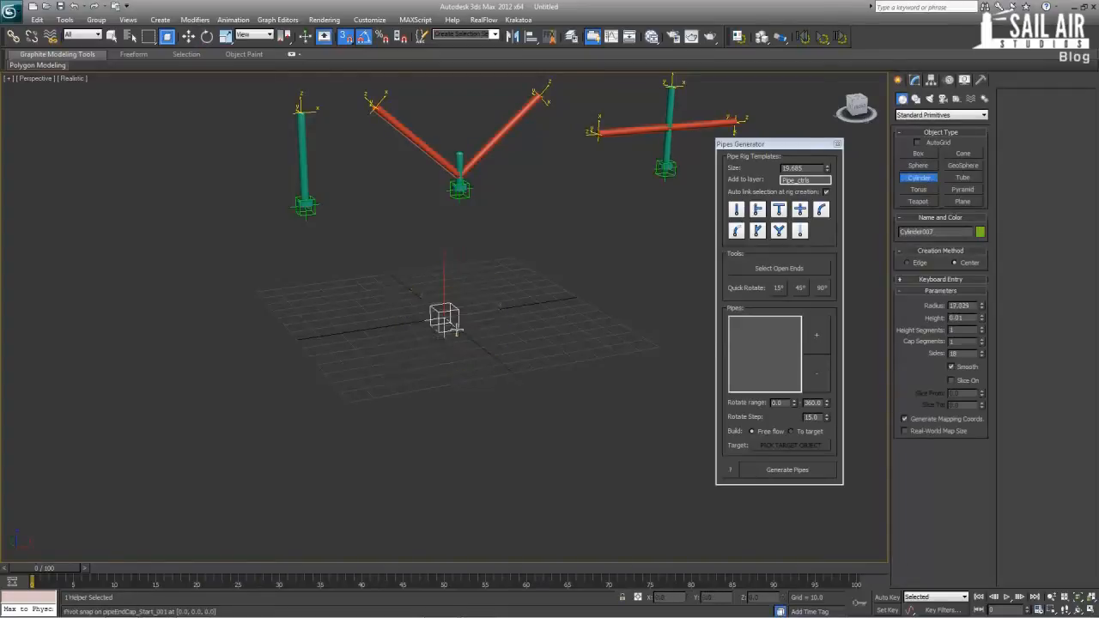
{"action": "right_click", "coordinate": [518, 275]}
Copy the Y-shaped pipe's short green base cylinder onto the end cap helper and select the copy together with that helper.
{"action": "left_click", "coordinate": [460, 163]}
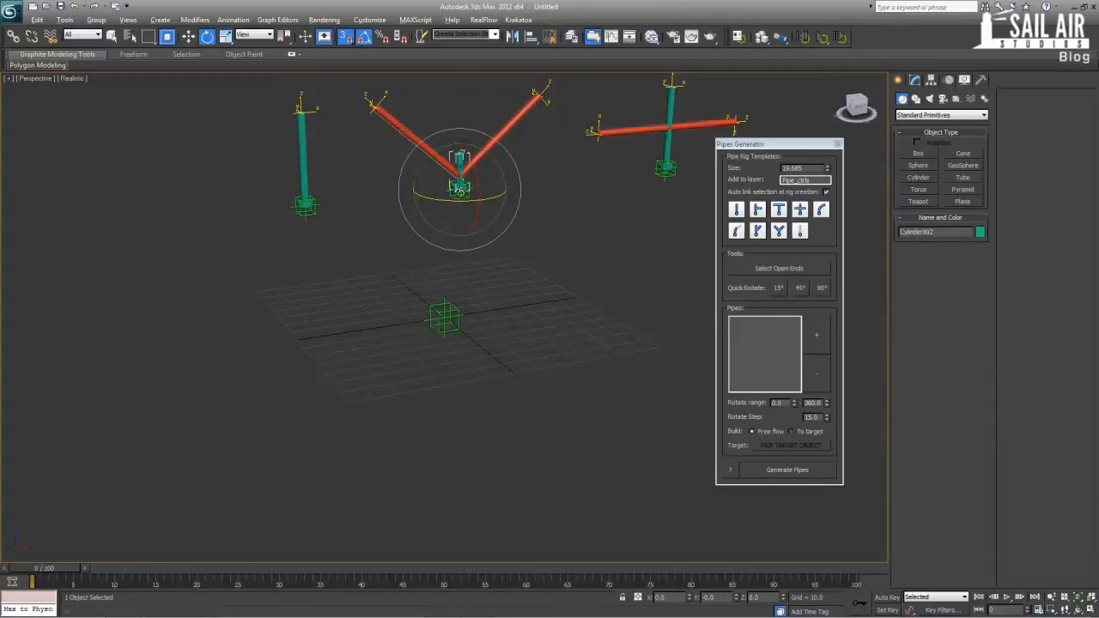
{"action": "middle_click_drag", "start_coordinate": [461, 165], "coordinate": [465, 189], "text": "alt"}
{"action": "key", "text": "w"}
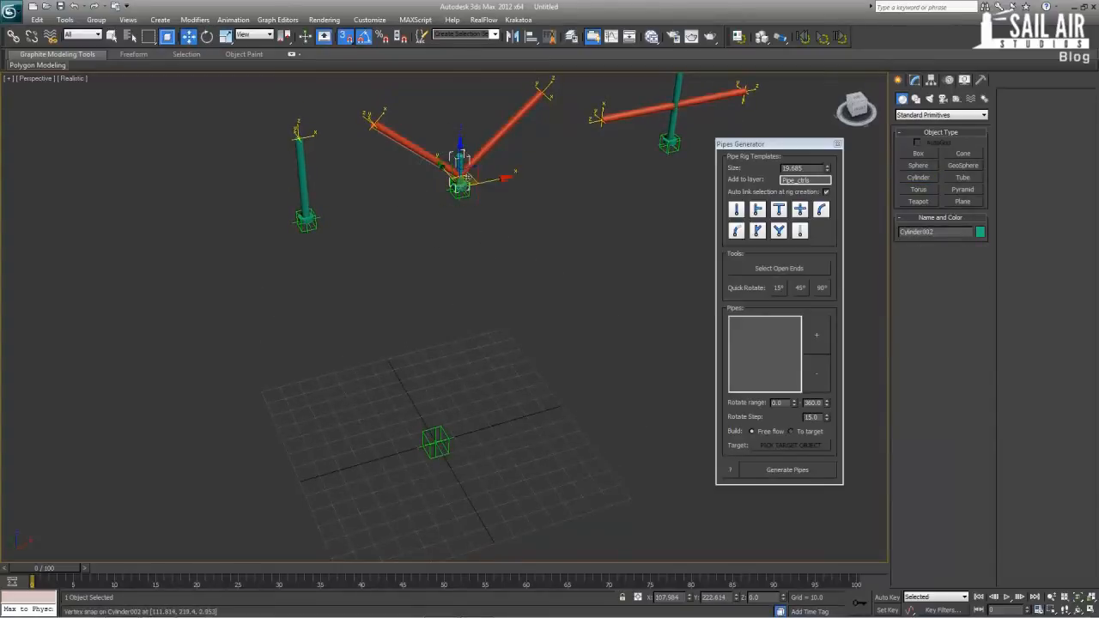
{"action": "mouse_move", "coordinate": [457, 180]}
{"action": "left_mouse_down", "text": "shift"}
{"action": "mouse_move", "coordinate": [436, 446]}
{"action": "mouse_move", "coordinate": [308, 211]}
{"action": "left_mouse_up", "text": "shift"}
{"action": "left_click", "coordinate": [546, 364]}
{"action": "key", "text": "ctrl+z"}
{"action": "left_click", "coordinate": [435, 413], "text": "ctrl"}
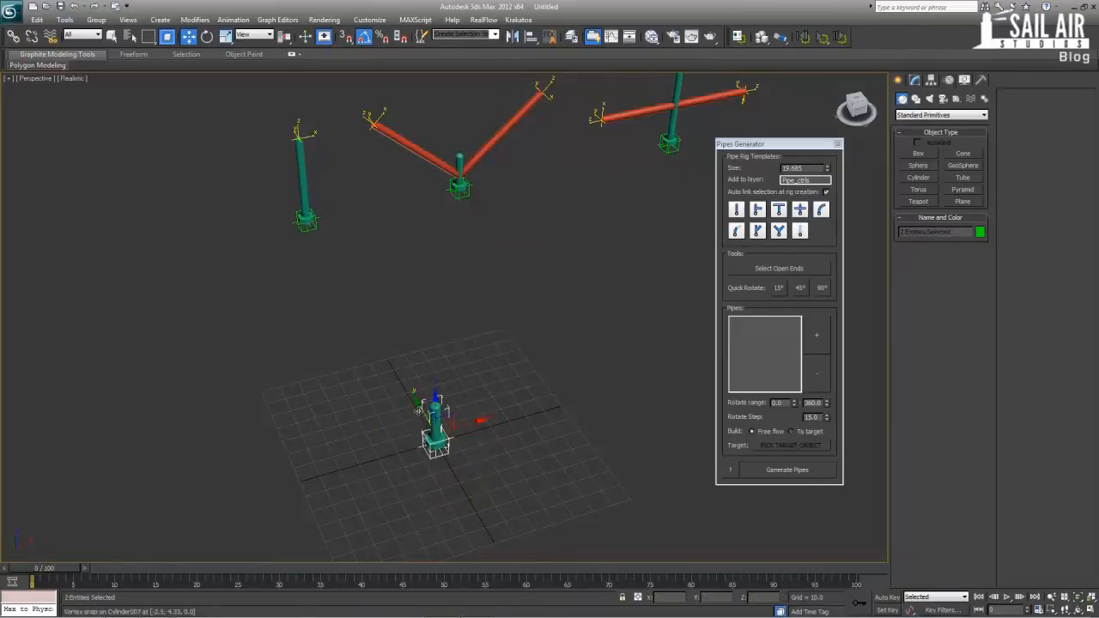
Snap the end cap cylinder and its helper onto the straight pipe's base, then shift them along X in the top view to stand beside it.
{"action": "key", "text": "s"}
{"action": "left_click_drag", "start_coordinate": [435, 428], "coordinate": [310, 225]}
{"action": "key", "text": "alt+w"}
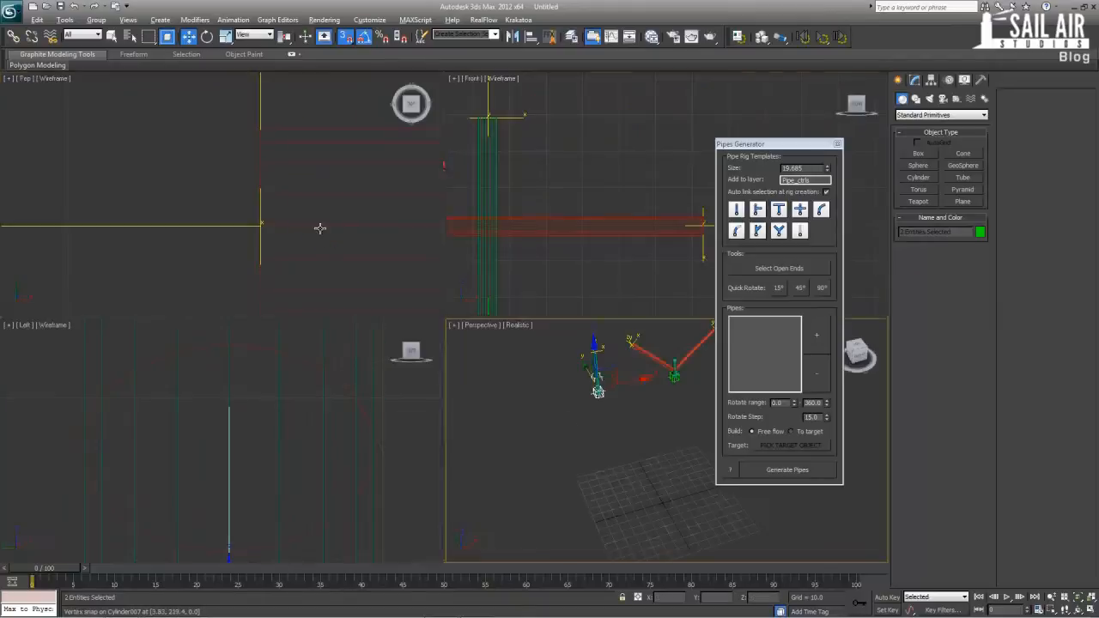
{"action": "right_click", "coordinate": [256, 210]}
{"action": "scroll", "coordinate": [256, 211], "scroll_direction": "down", "scroll_amount": 8}
{"action": "key", "text": "z"}
{"action": "scroll", "coordinate": [256, 211], "scroll_direction": "down", "scroll_amount": 4}
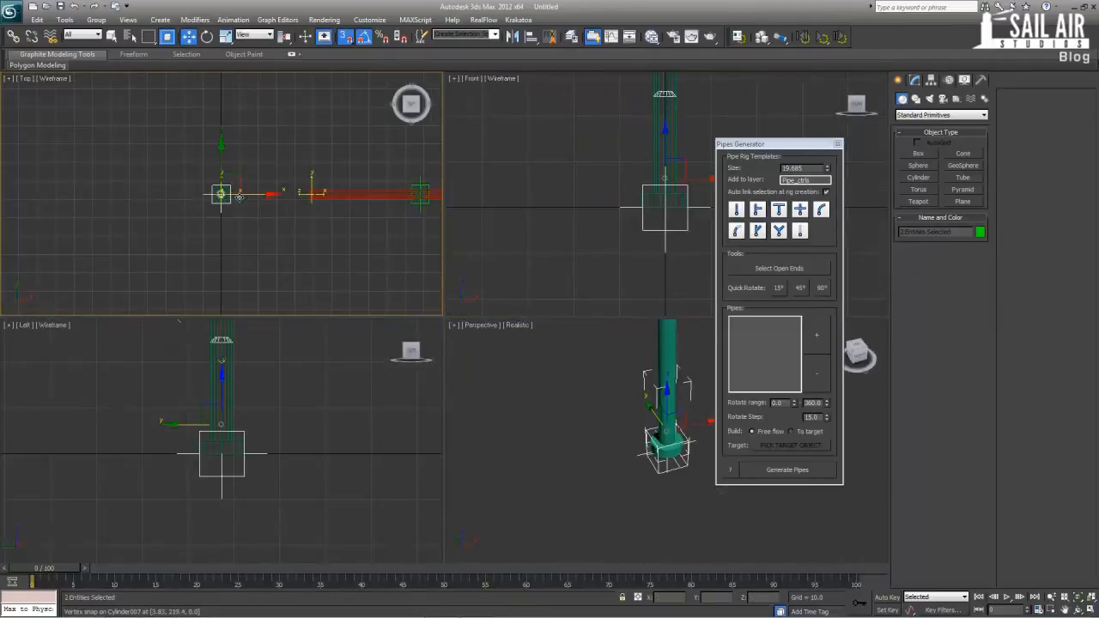
{"action": "key", "text": "s"}
{"action": "left_click_drag", "start_coordinate": [255, 195], "coordinate": [183, 194]}
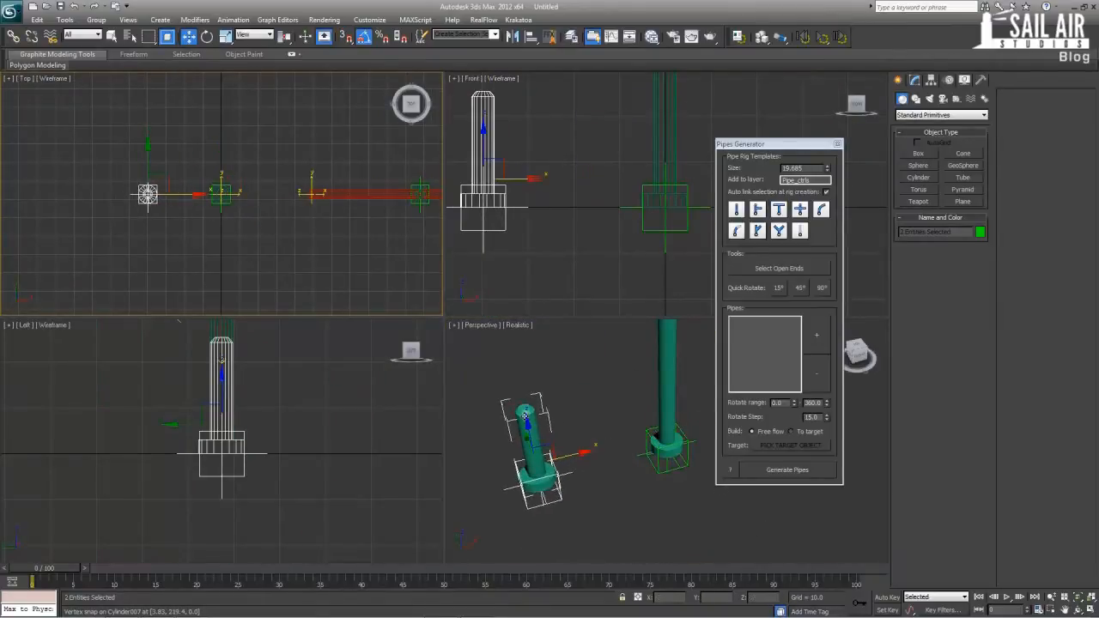
Select only the end cap's cylinder in the perspective view and show its Editable Poly settings.
{"action": "left_click", "coordinate": [525, 416]}
{"action": "key", "text": "alt+w"}
{"action": "left_click", "coordinate": [915, 80]}
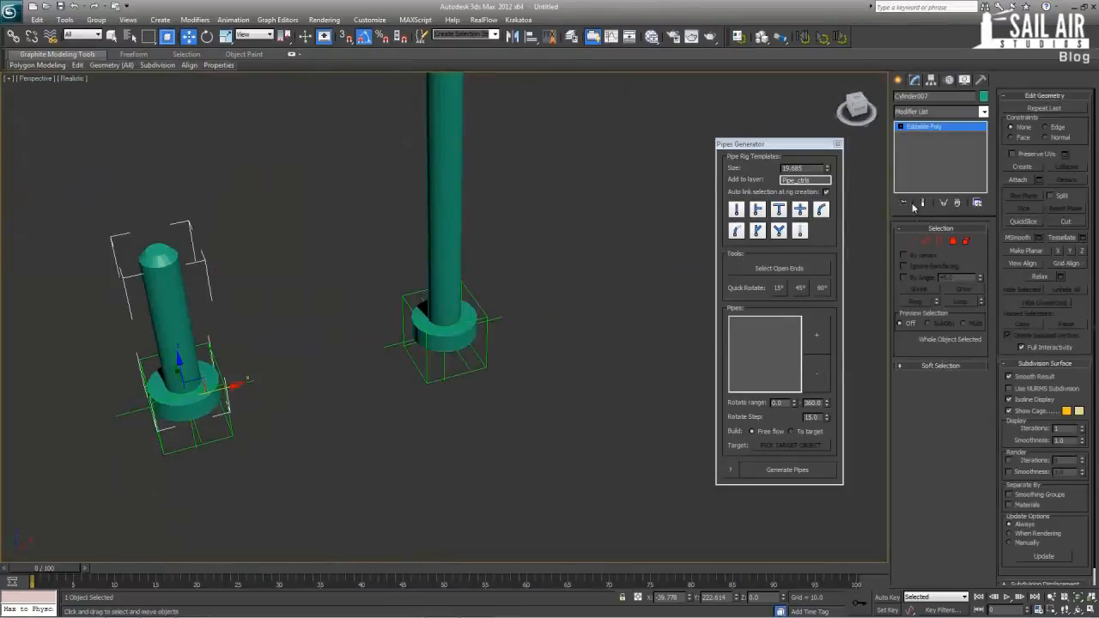
Lower the top vertices of the end cap's pipe to about Z 7.6, shortening it above its flange.
{"action": "left_click", "coordinate": [909, 244]}
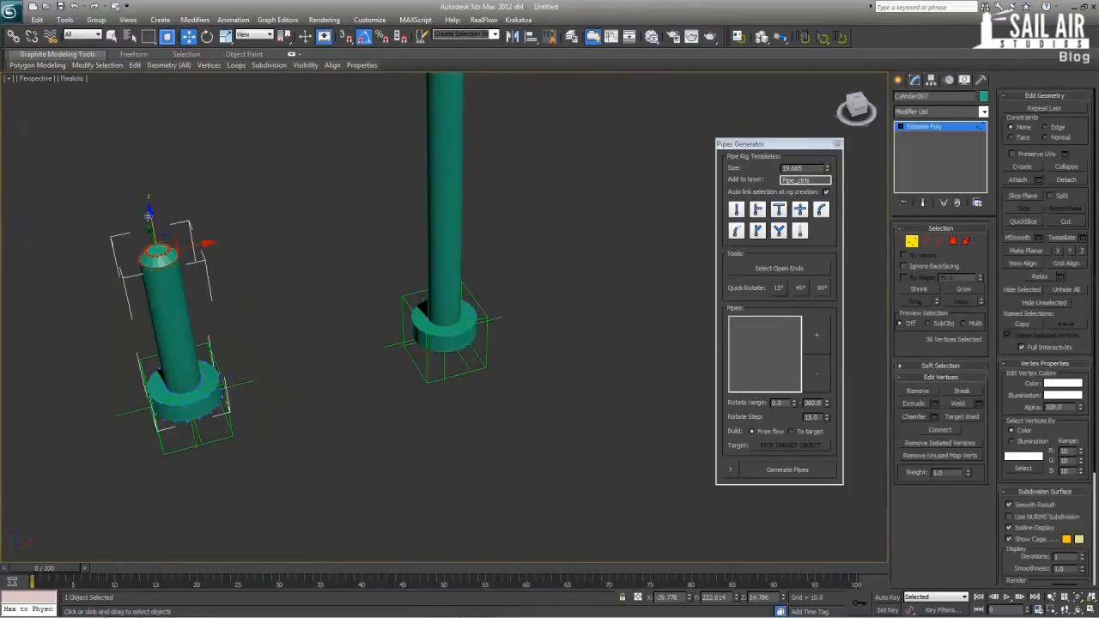
{"action": "left_click_drag", "start_coordinate": [151, 215], "coordinate": [170, 315]}
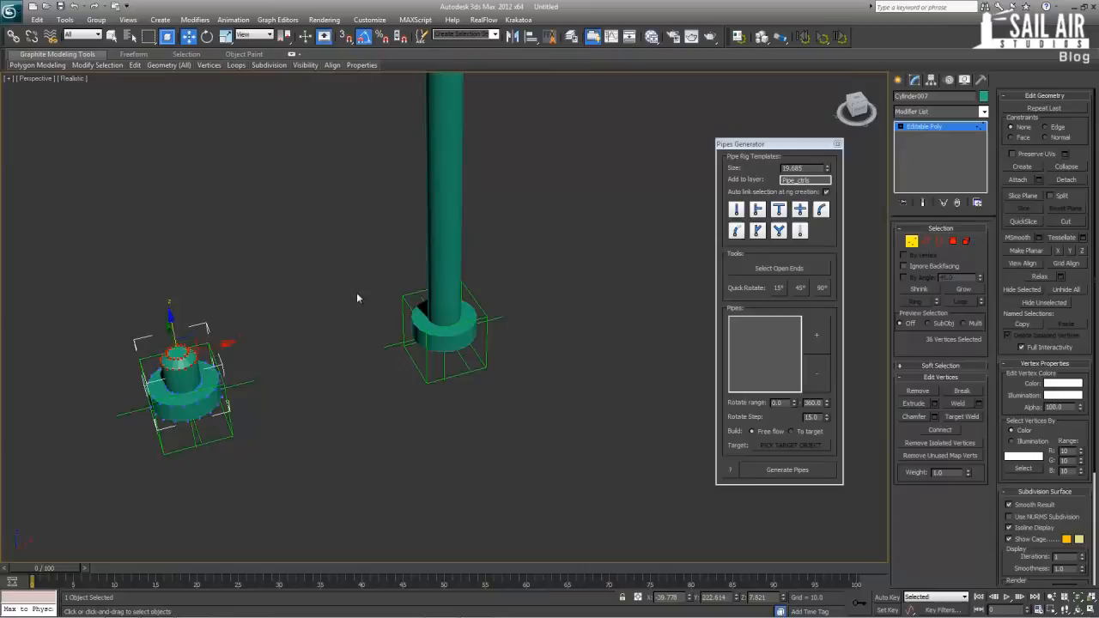
{"action": "left_click", "coordinate": [927, 128]}
{"action": "left_click", "coordinate": [576, 288]}
Select all pipe parts and helpers and set their object color to black.
{"action": "scroll", "coordinate": [518, 303], "scroll_direction": "down", "scroll_amount": 7}
{"action": "middle_click_drag", "start_coordinate": [517, 303], "coordinate": [456, 286], "text": "alt"}
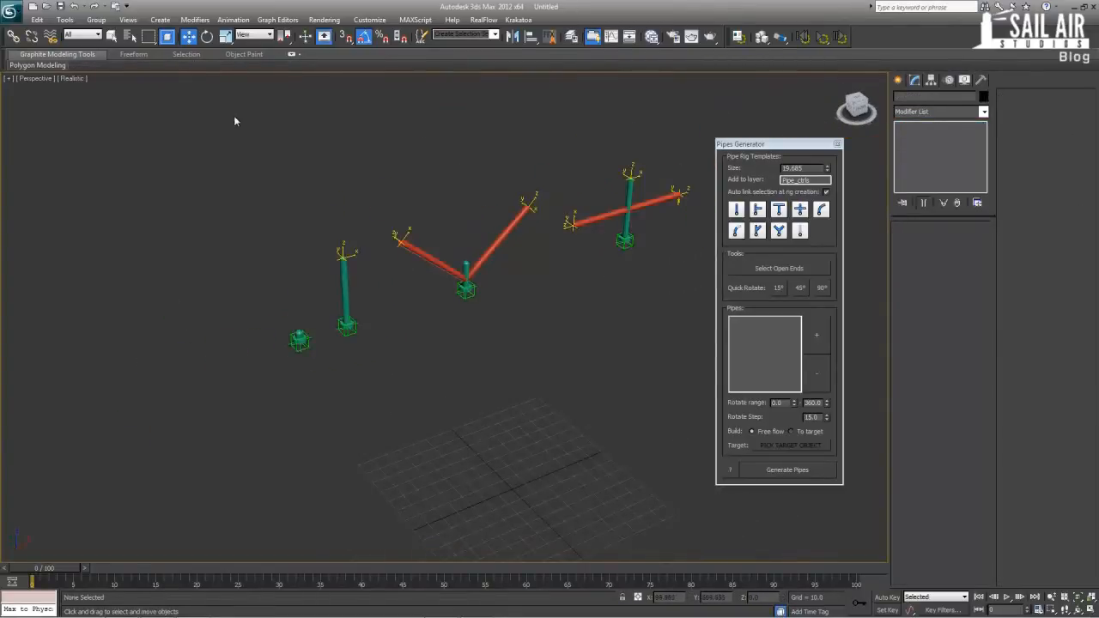
{"action": "left_click_drag", "start_coordinate": [234, 121], "coordinate": [812, 473]}
{"action": "left_click", "coordinate": [984, 96]}
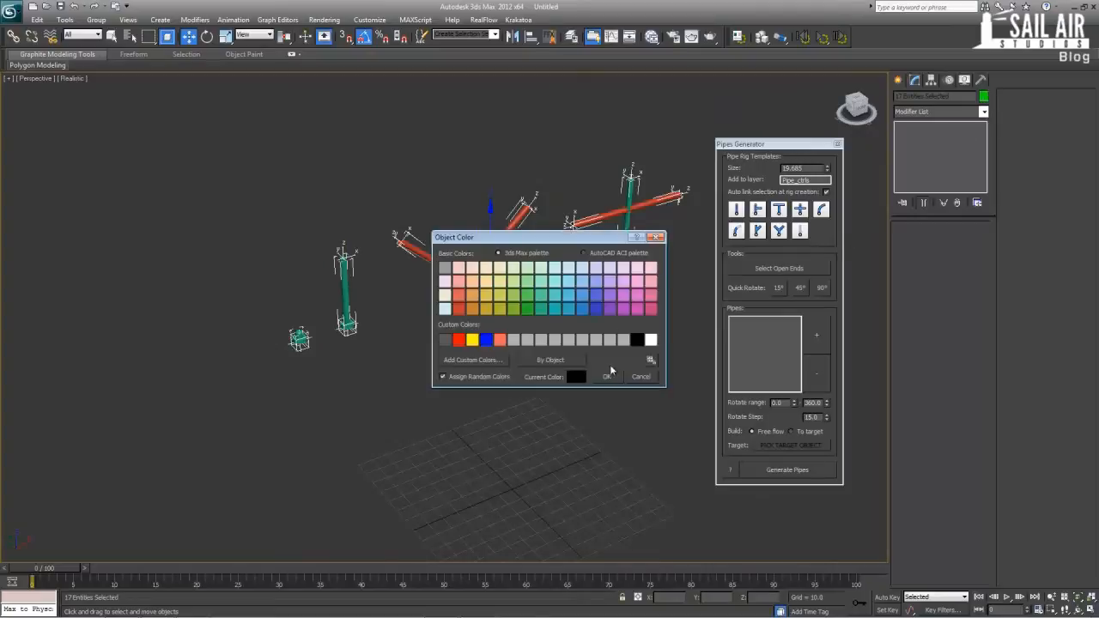
{"action": "left_click", "coordinate": [635, 349]}
{"action": "left_click", "coordinate": [606, 376]}
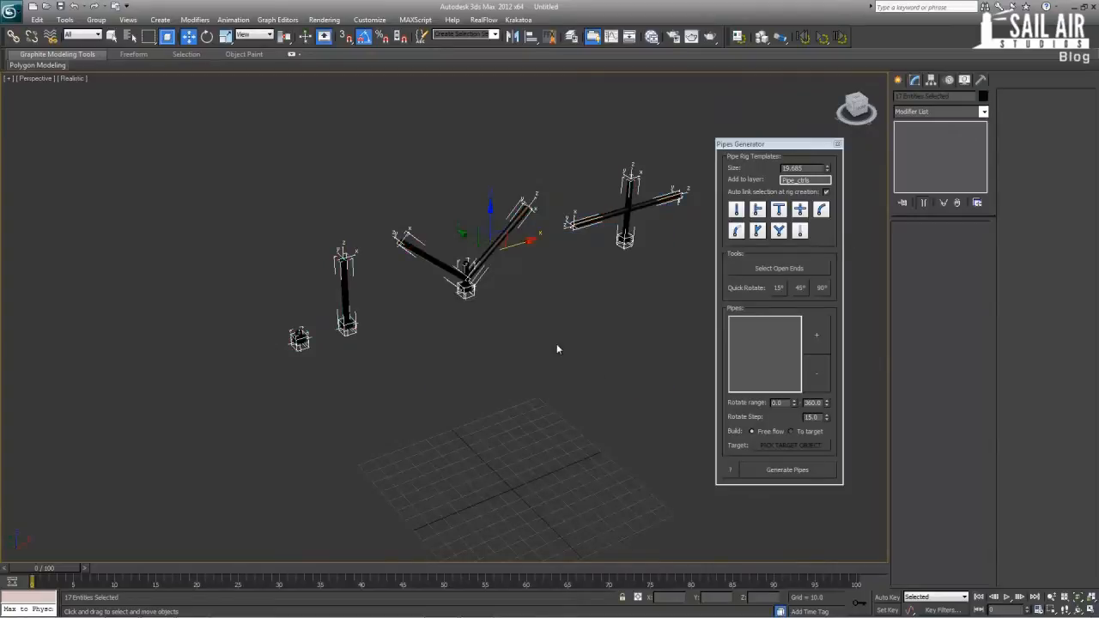
{"action": "left_click", "coordinate": [985, 96]}
{"action": "left_click", "coordinate": [606, 378]}
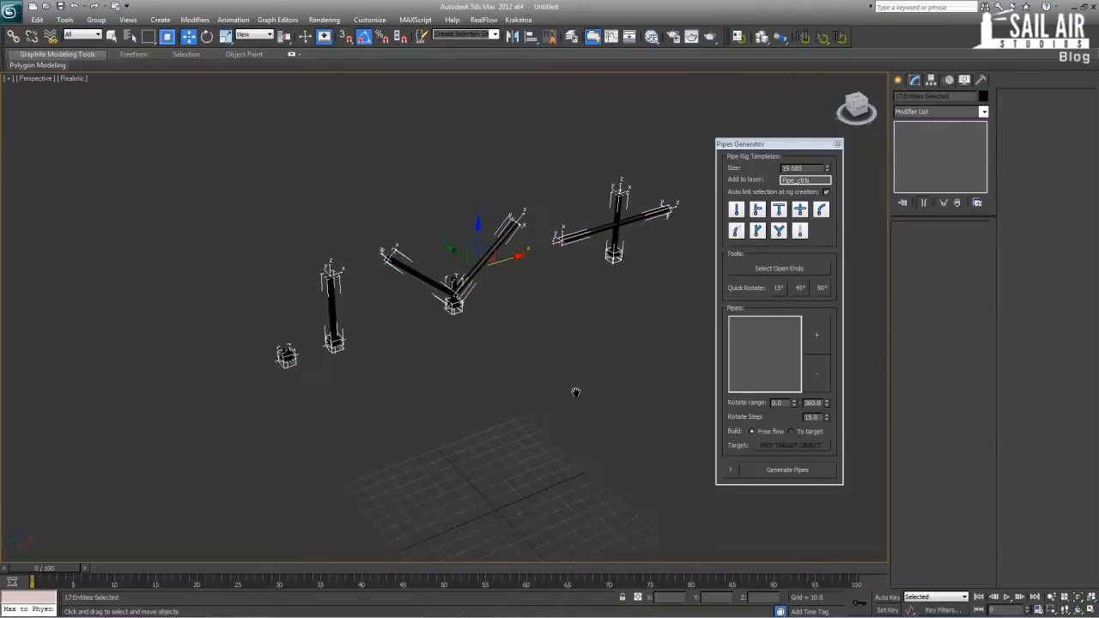
Create a Standard material and assign it to all selected pipe parts.
{"action": "key", "text": "m"}
{"action": "right_click", "coordinate": [784, 162]}
{"action": "mouse_move", "coordinate": [811, 164]}
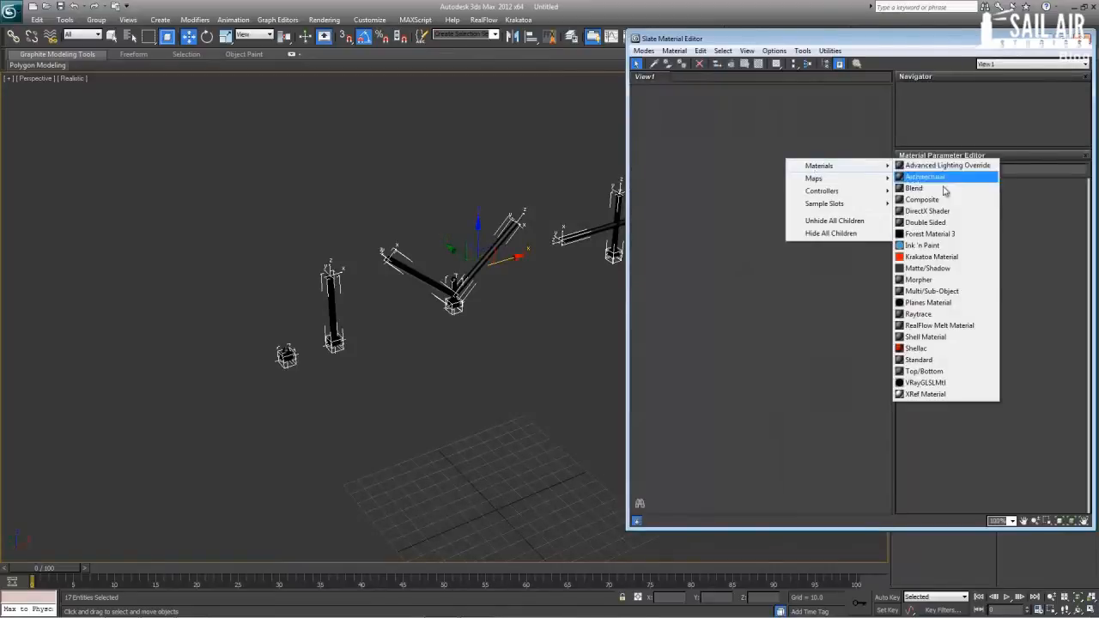
{"action": "left_click", "coordinate": [932, 361]}
{"action": "left_click", "coordinate": [775, 151]}
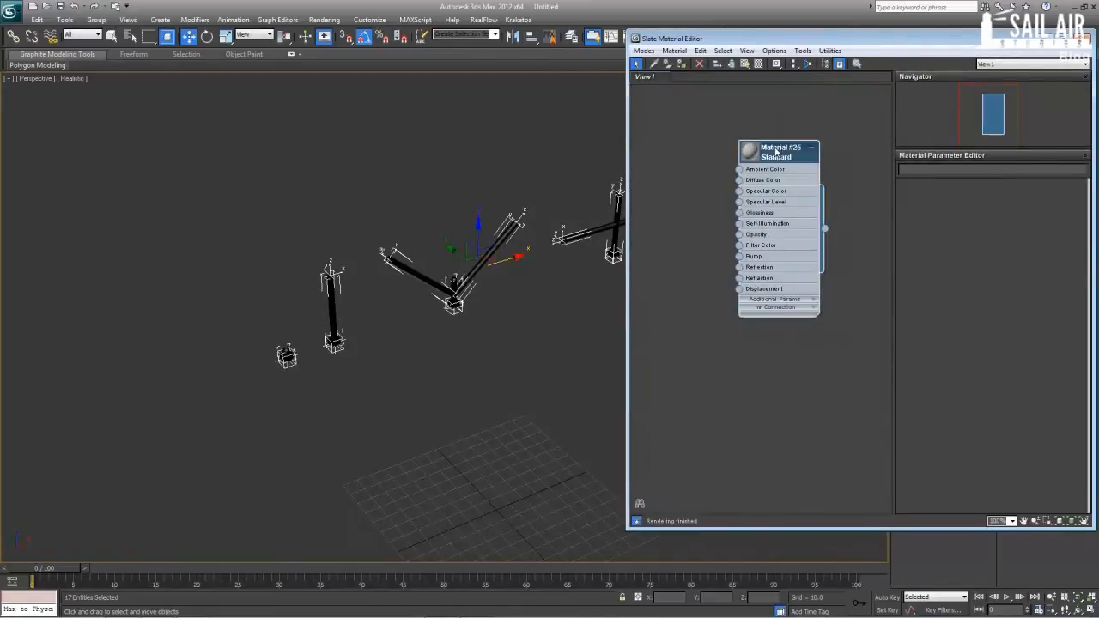
{"action": "left_click", "coordinate": [680, 65]}
{"action": "left_click", "coordinate": [1079, 39]}
{"action": "left_click", "coordinate": [519, 327]}
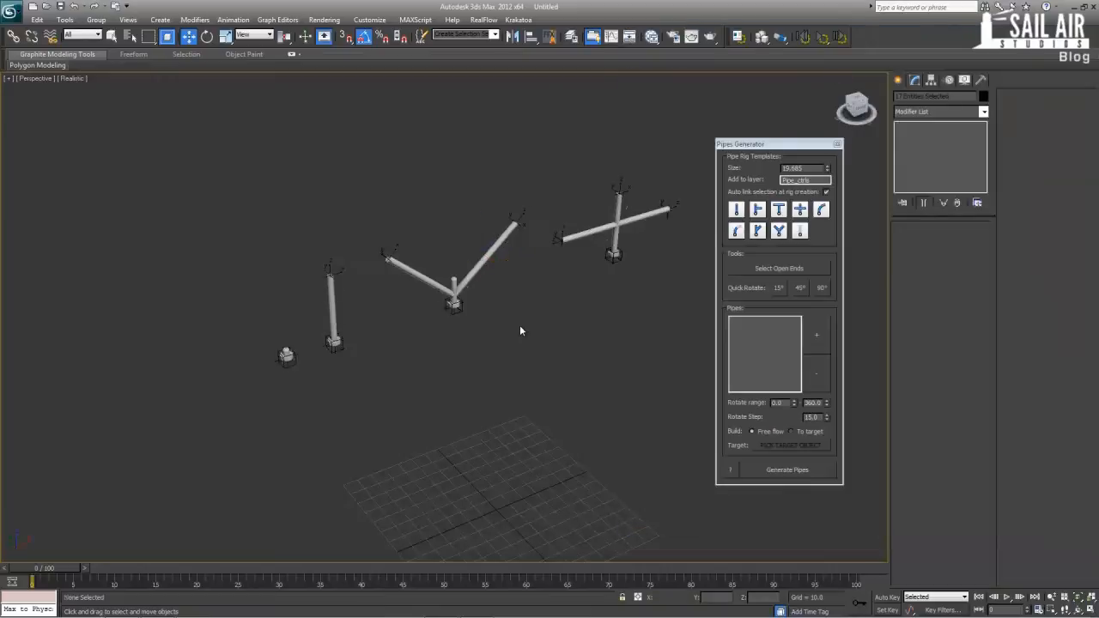
Undo the material assignment and earlier edits, and redo the end cap shortening and black object color.
{"action": "scroll", "coordinate": [519, 326], "scroll_direction": "up", "scroll_amount": 3}
{"action": "middle_click_drag", "start_coordinate": [542, 336], "coordinate": [531, 309], "text": "alt"}
{"action": "middle_click_drag", "start_coordinate": [476, 348], "coordinate": [492, 274]}
{"action": "key", "text": "ctrl+a"}
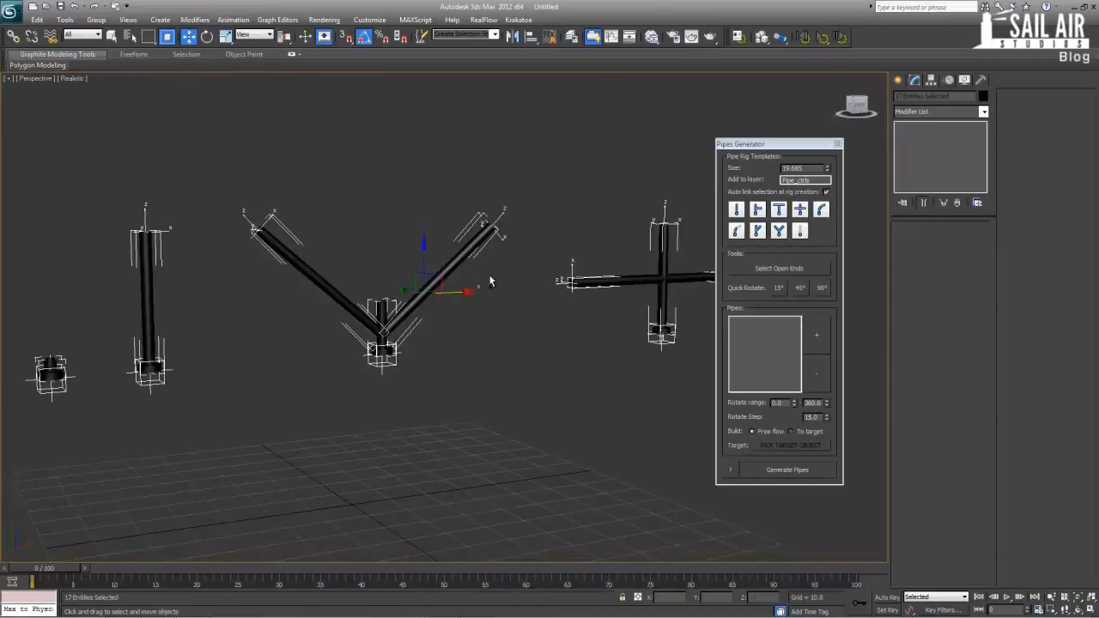
{"action": "left_click", "coordinate": [479, 346]}
{"action": "key", "text": "ctrl+a"}
{"action": "left_click", "coordinate": [479, 346]}
{"action": "key", "text": "ctrl+z"}
{"action": "key", "text": "ctrl+z"}
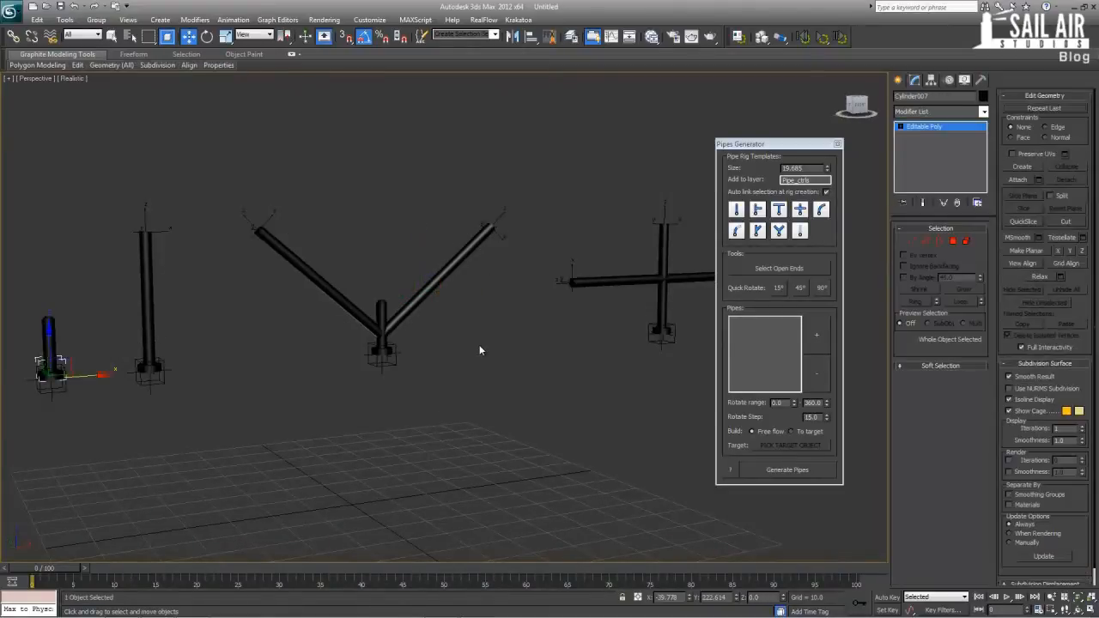
{"action": "key", "text": "ctrl+z"}
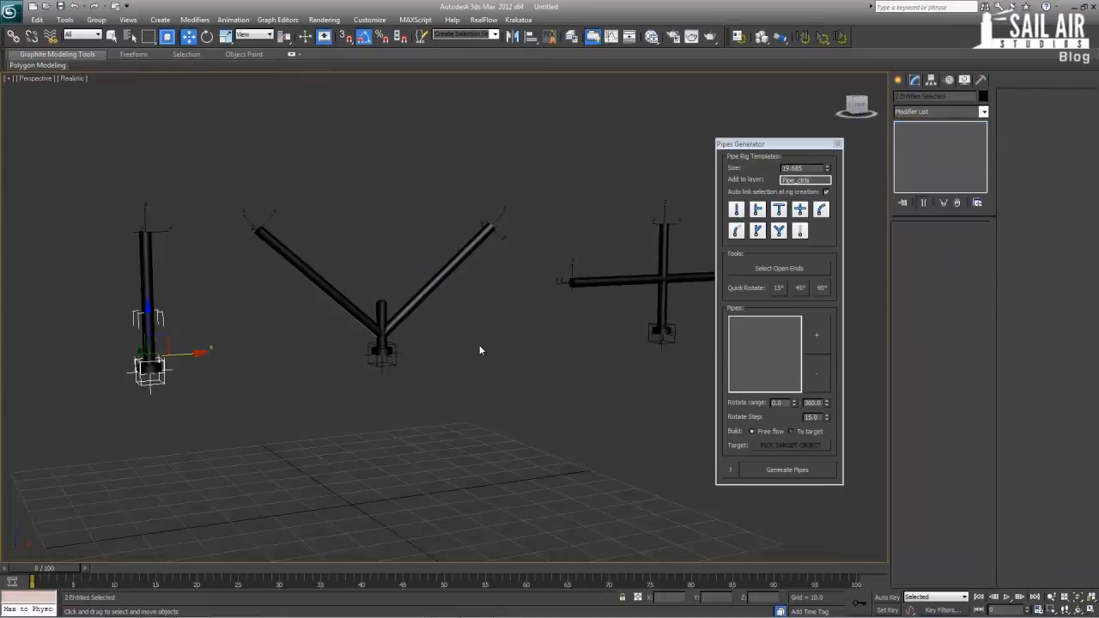
{"action": "key", "text": "ctrl+y"}
{"action": "key", "text": "ctrl+z"}
{"action": "key", "text": "ctrl+z"}
{"action": "key", "text": "ctrl+z"}
{"action": "key", "text": "ctrl+z"}
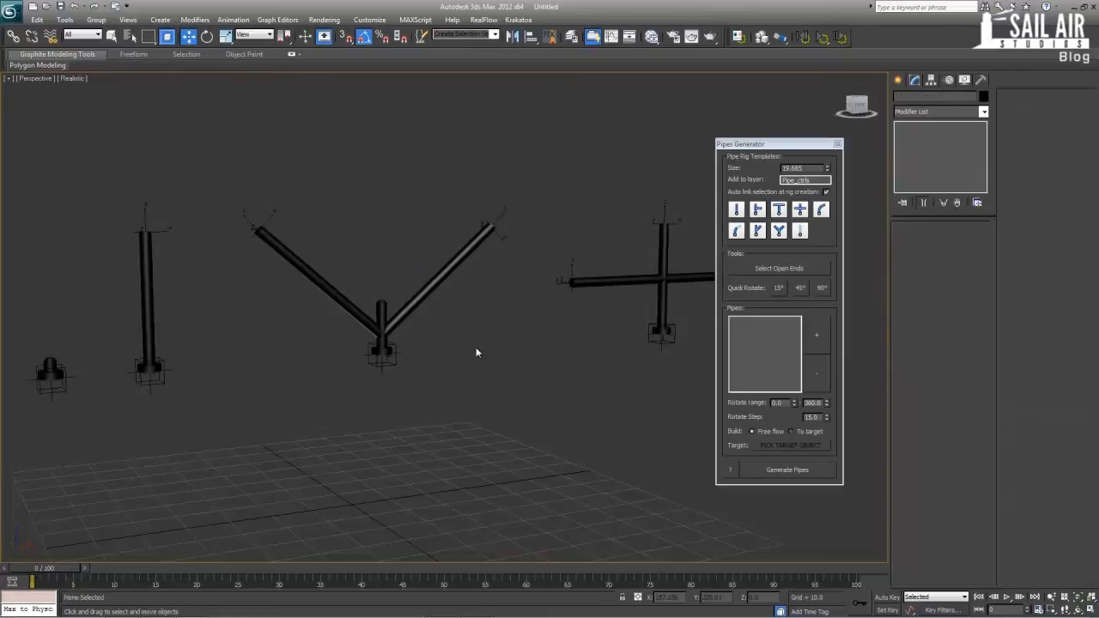
Select all pipe parts and helpers and assign the existing Standard material to them.
{"action": "scroll", "coordinate": [358, 314], "scroll_direction": "down", "scroll_amount": 5}
{"action": "left_click_drag", "start_coordinate": [252, 222], "coordinate": [650, 383]}
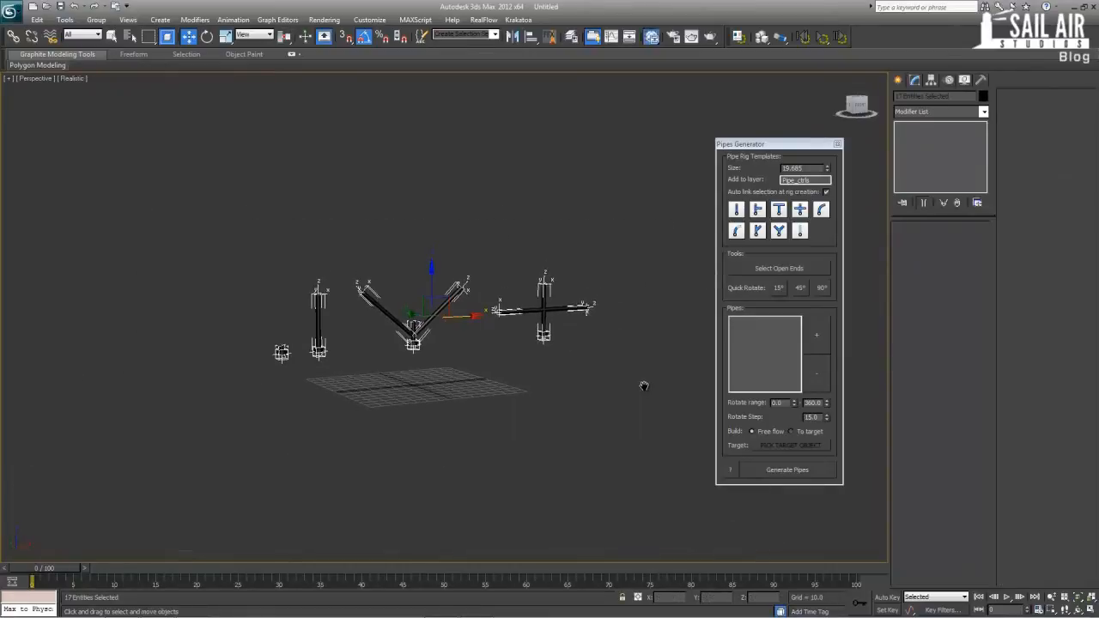
{"action": "key", "text": "m"}
{"action": "left_click", "coordinate": [682, 66]}
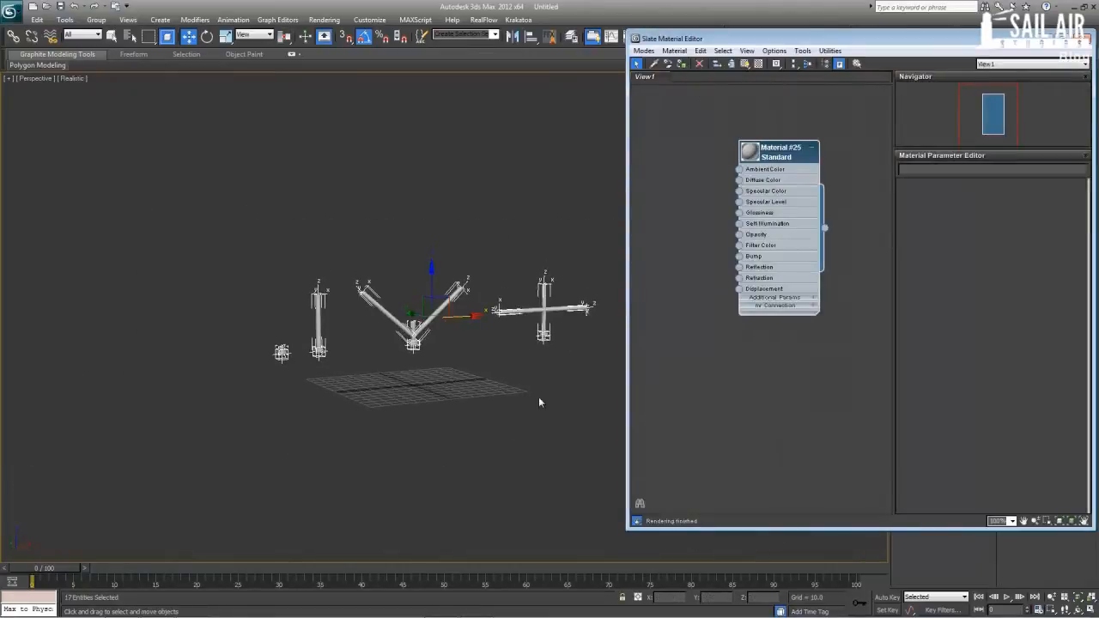
{"action": "left_click", "coordinate": [538, 397]}
{"action": "left_click", "coordinate": [1087, 39]}
Examine the end cap's geometry and its box-shaped start helper up close.
{"action": "middle_click_drag", "start_coordinate": [538, 256], "coordinate": [537, 312], "text": "alt"}
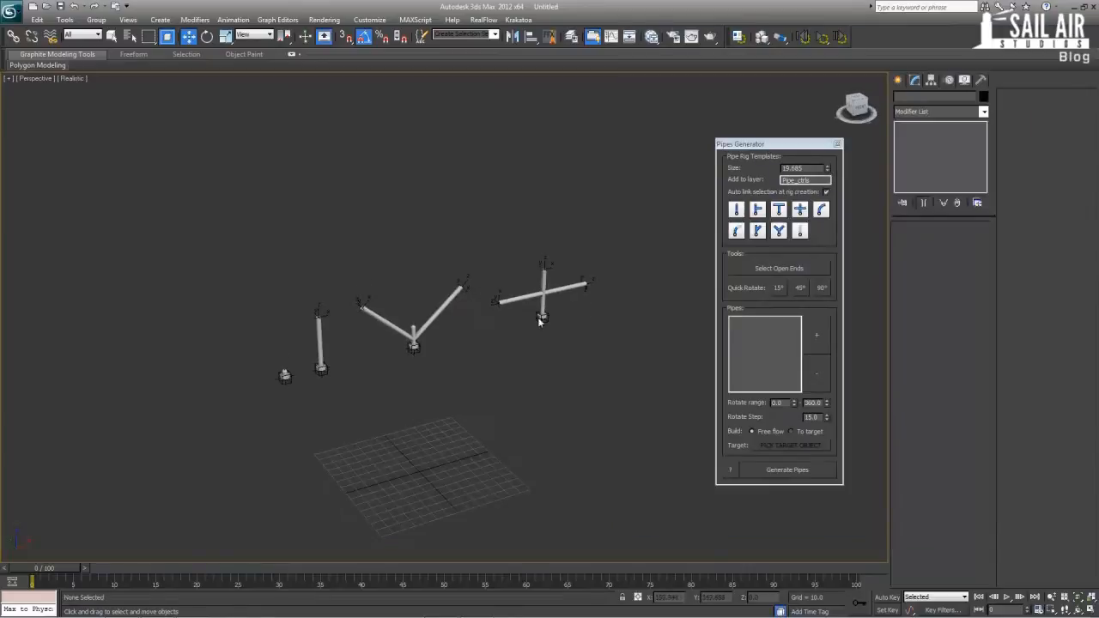
{"action": "scroll", "coordinate": [534, 343], "scroll_direction": "up", "scroll_amount": 3}
{"action": "middle_click_drag", "start_coordinate": [526, 404], "coordinate": [515, 297]}
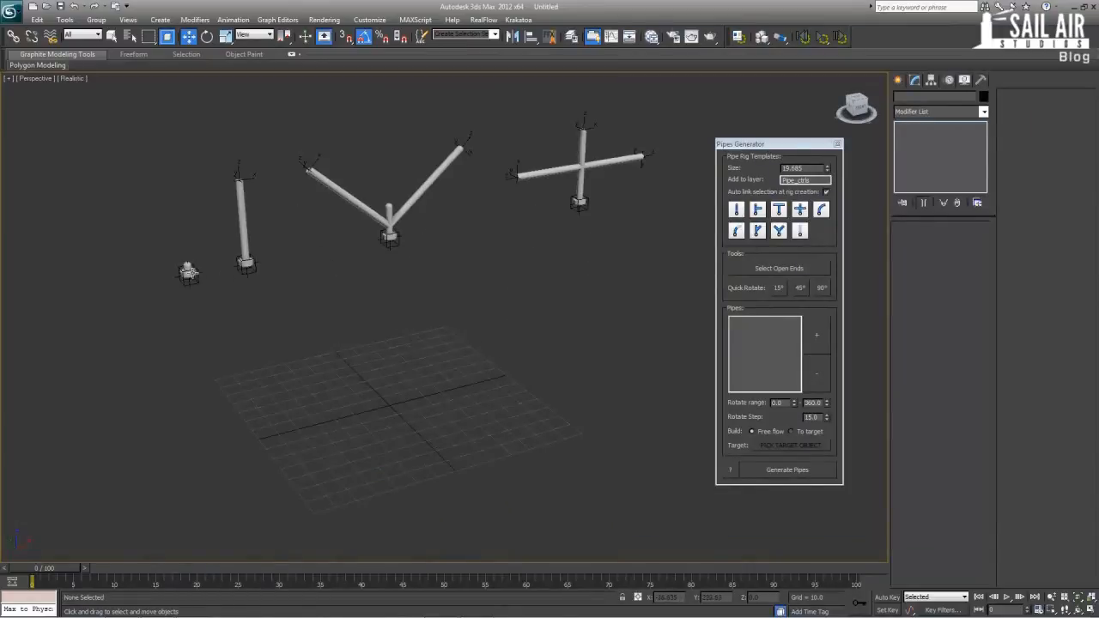
{"action": "left_click", "coordinate": [188, 271]}
{"action": "key", "text": "z"}
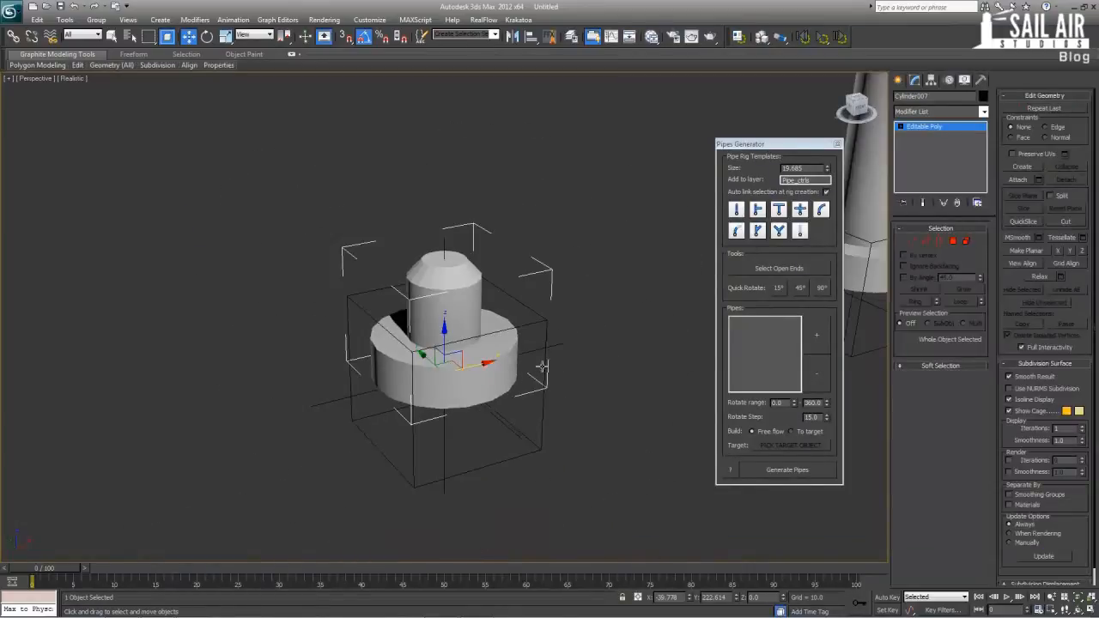
{"action": "left_click", "coordinate": [541, 366]}
{"action": "scroll", "coordinate": [464, 360], "scroll_direction": "down", "scroll_amount": 4}
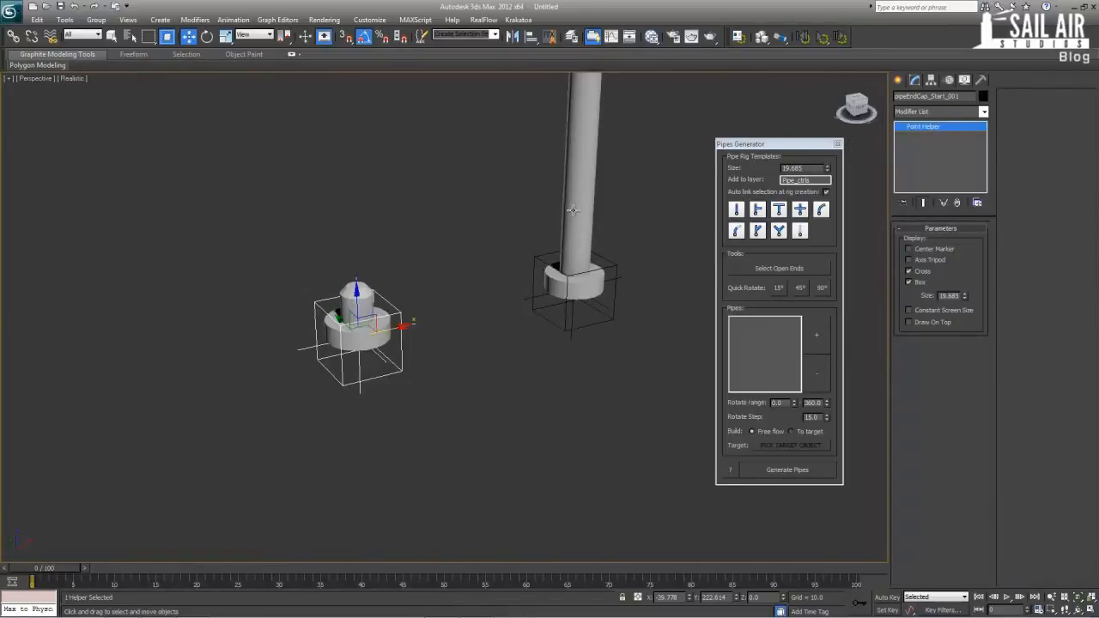
Add the start helpers of the straight, end cap, Y-shaped and cross pipes to the generator's pipe list.
{"action": "left_click", "coordinate": [572, 210]}
{"action": "left_click", "coordinate": [577, 328]}
{"action": "key", "text": "z"}
{"action": "scroll", "coordinate": [581, 309], "scroll_direction": "down", "scroll_amount": 4}
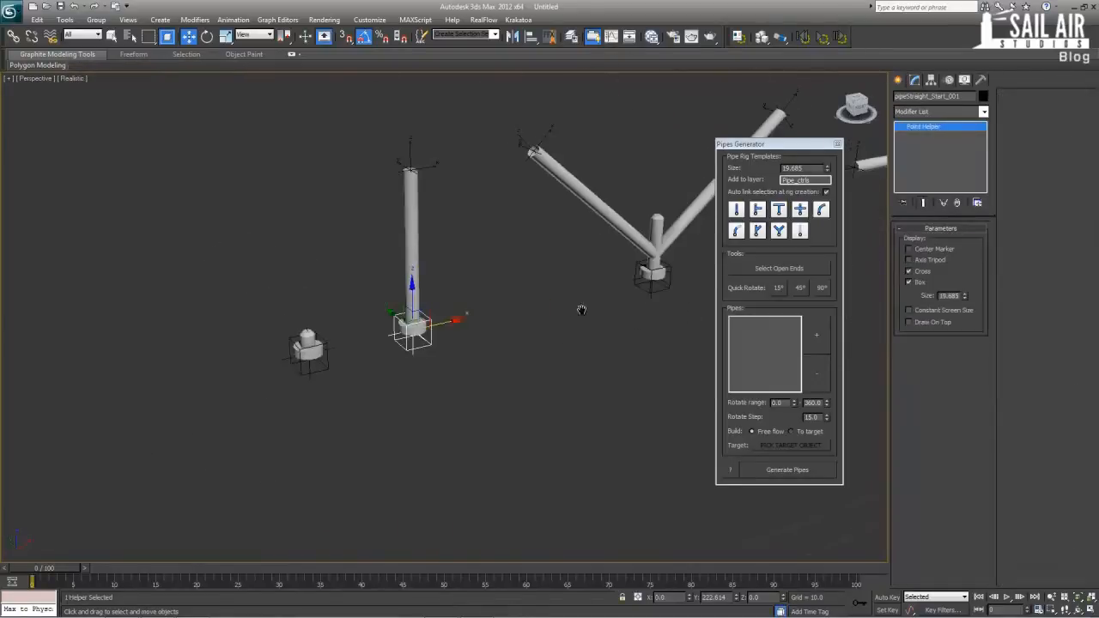
{"action": "middle_click_drag", "start_coordinate": [581, 310], "coordinate": [430, 313]}
{"action": "scroll", "coordinate": [470, 305], "scroll_direction": "down", "scroll_amount": 2}
{"action": "left_click", "coordinate": [316, 324], "text": "ctrl"}
{"action": "left_click", "coordinate": [550, 275], "text": "ctrl"}
{"action": "left_click", "coordinate": [661, 248], "text": "ctrl"}
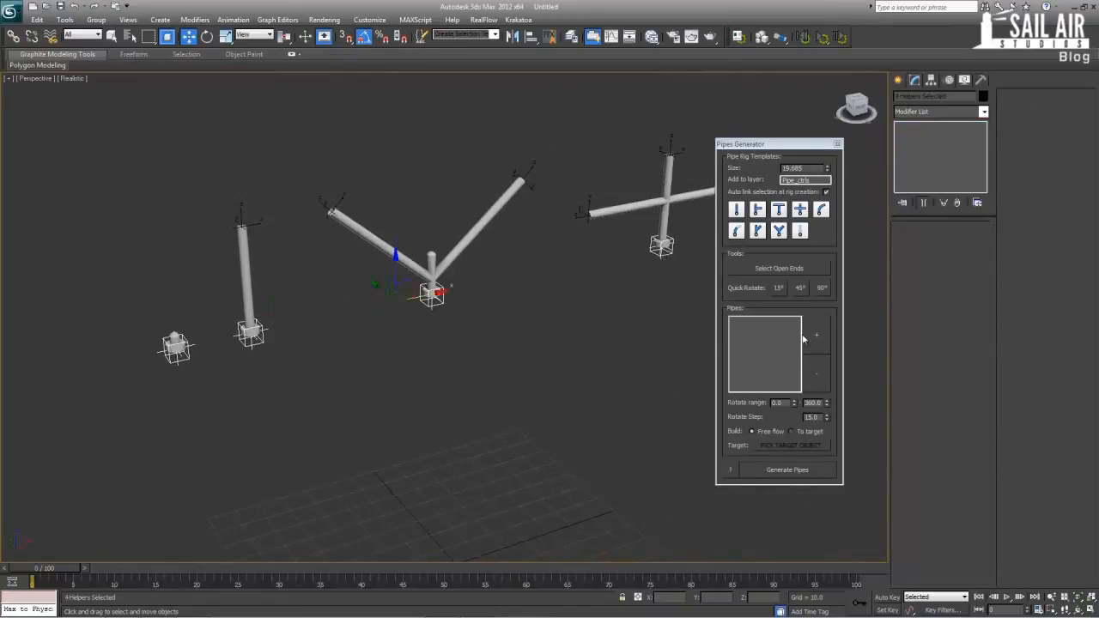
{"action": "scroll", "coordinate": [553, 367], "scroll_direction": "down", "scroll_amount": 2}
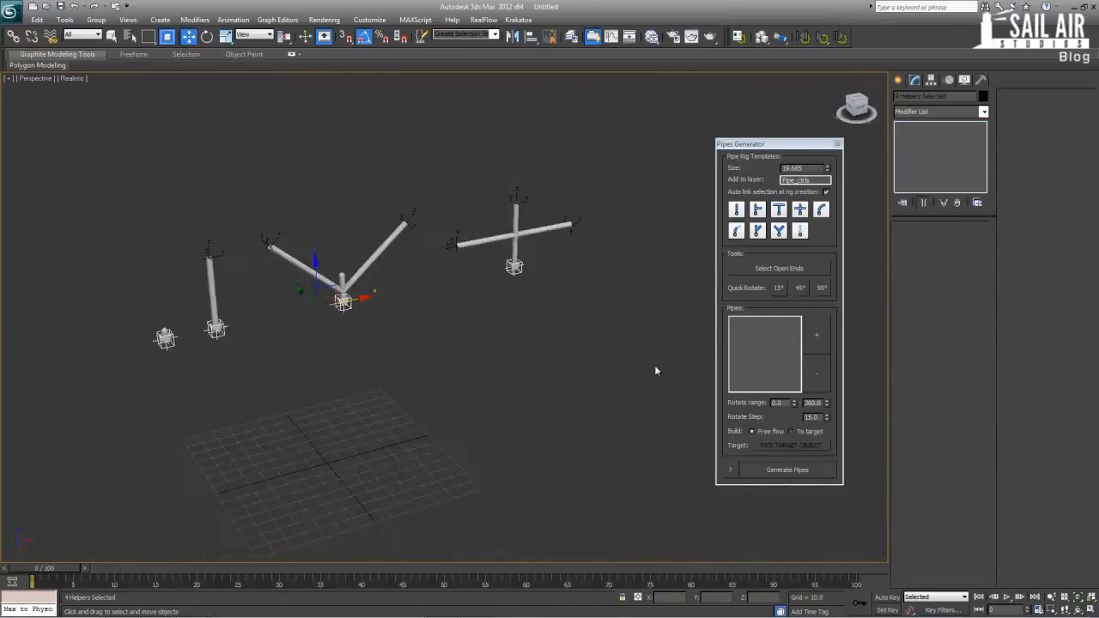
{"action": "left_click", "coordinate": [816, 336]}
Generate a straight pipe at the grid's center from the pipeStraight_Start_001 template.
{"action": "middle_click_drag", "start_coordinate": [438, 342], "coordinate": [466, 310]}
{"action": "left_click", "coordinate": [751, 323]}
{"action": "left_click", "coordinate": [442, 408]}
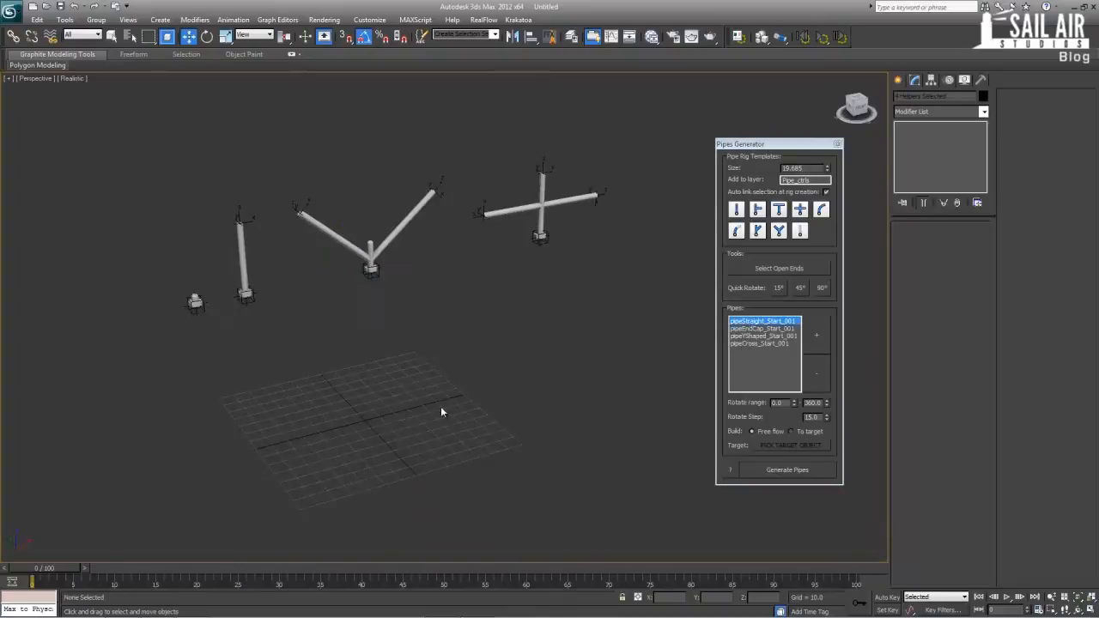
{"action": "left_click", "coordinate": [768, 344]}
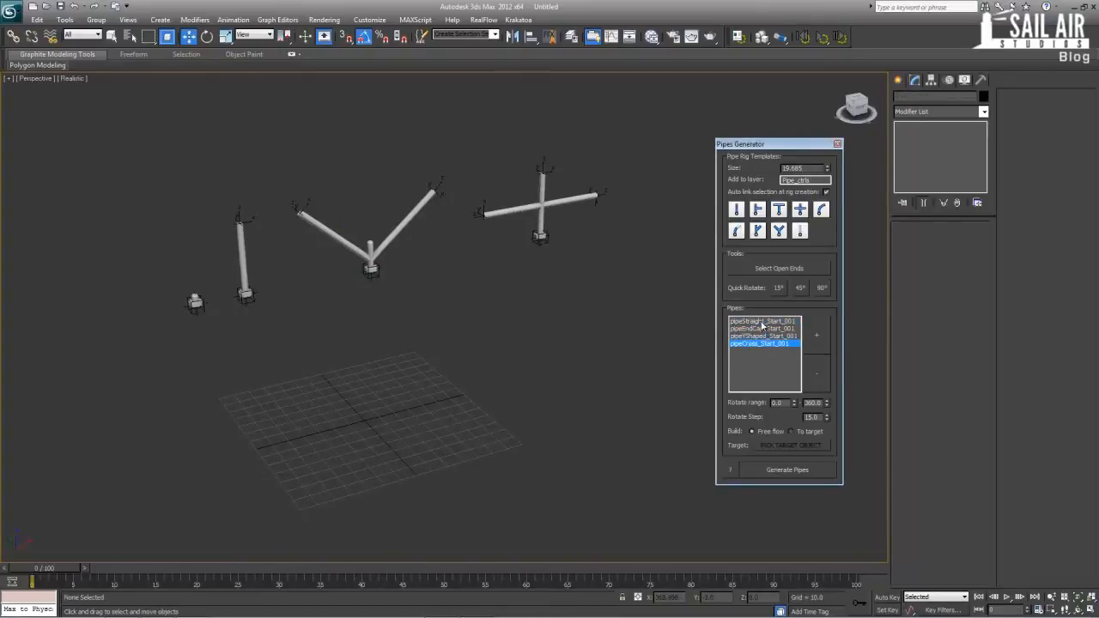
{"action": "left_click", "coordinate": [761, 321]}
{"action": "left_click", "coordinate": [793, 476]}
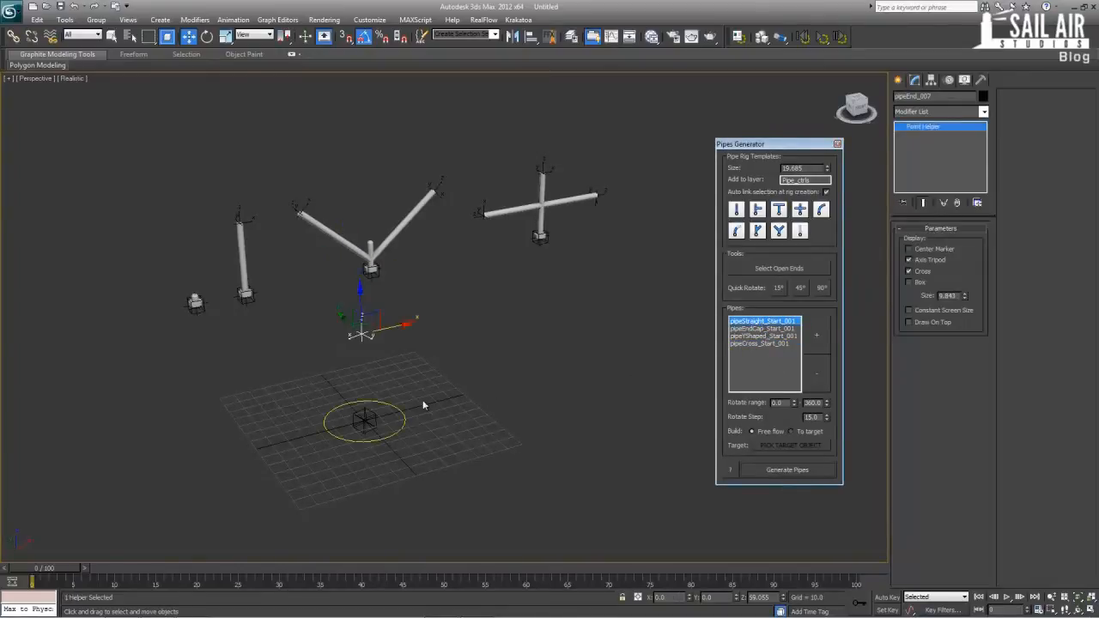
Generate a cross pipe from pipeCross_Start_001 at the end helper of the generated straight pipe.
{"action": "mouse_move", "coordinate": [421, 405]}
{"action": "middle_mouse_down", "text": "alt"}
{"action": "mouse_move", "coordinate": [484, 369]}
{"action": "mouse_move", "coordinate": [466, 401]}
{"action": "mouse_move", "coordinate": [433, 393]}
{"action": "middle_mouse_up", "text": "alt"}
{"action": "left_click", "coordinate": [468, 401]}
{"action": "left_click", "coordinate": [284, 354]}
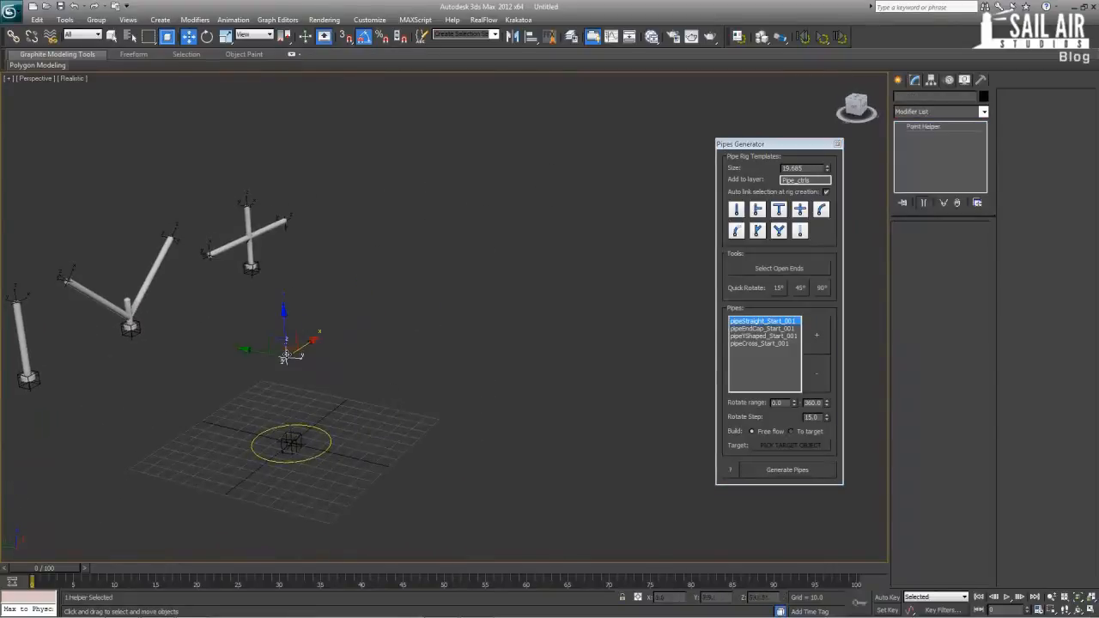
{"action": "left_click", "coordinate": [763, 344]}
{"action": "left_click", "coordinate": [786, 469]}
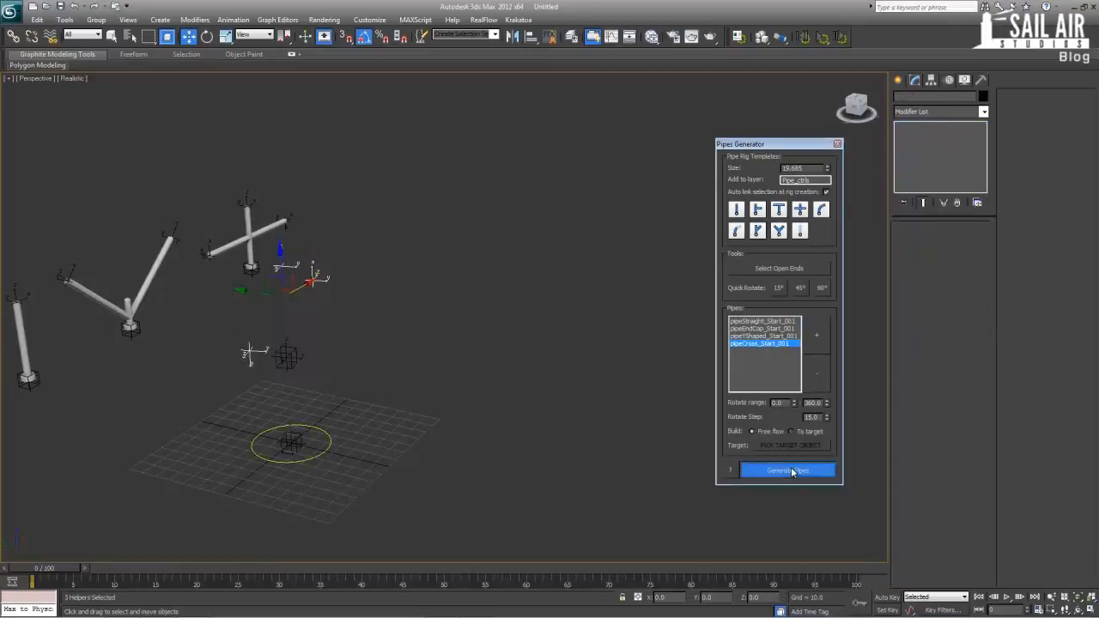
Delete the generated straight and cross pipe helpers above the grid.
{"action": "middle_click_drag", "start_coordinate": [492, 408], "coordinate": [408, 472], "text": "alt"}
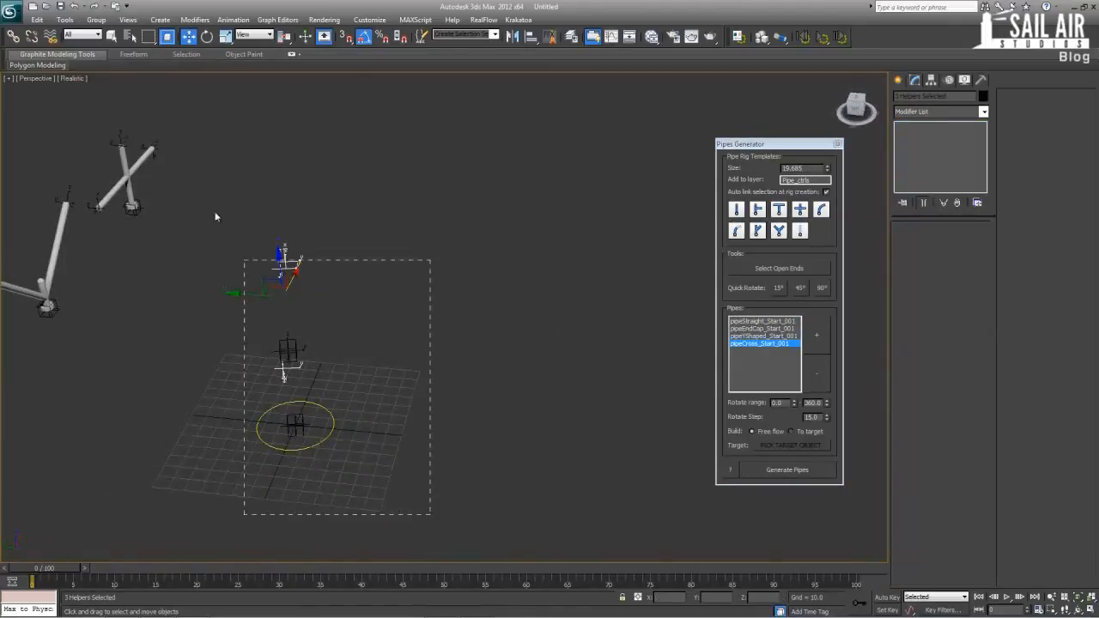
{"action": "key", "text": "Delete"}
Link the end cap's pipe geometry to its start helper.
{"action": "middle_click_drag", "start_coordinate": [242, 213], "coordinate": [452, 120], "text": "alt"}
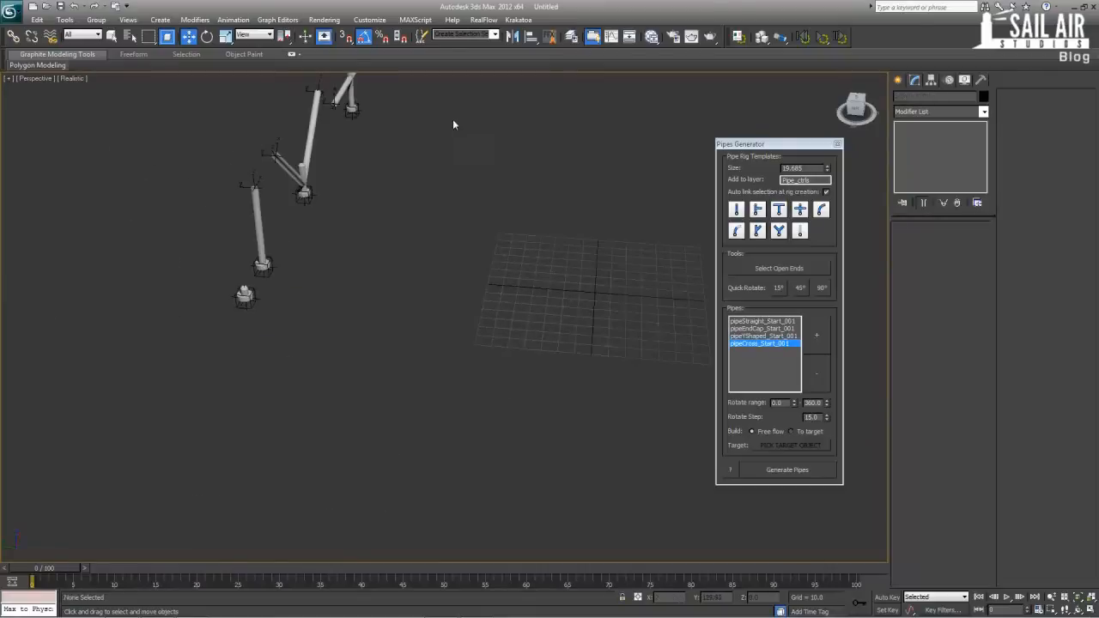
{"action": "left_click", "coordinate": [246, 291]}
{"action": "key", "text": "z"}
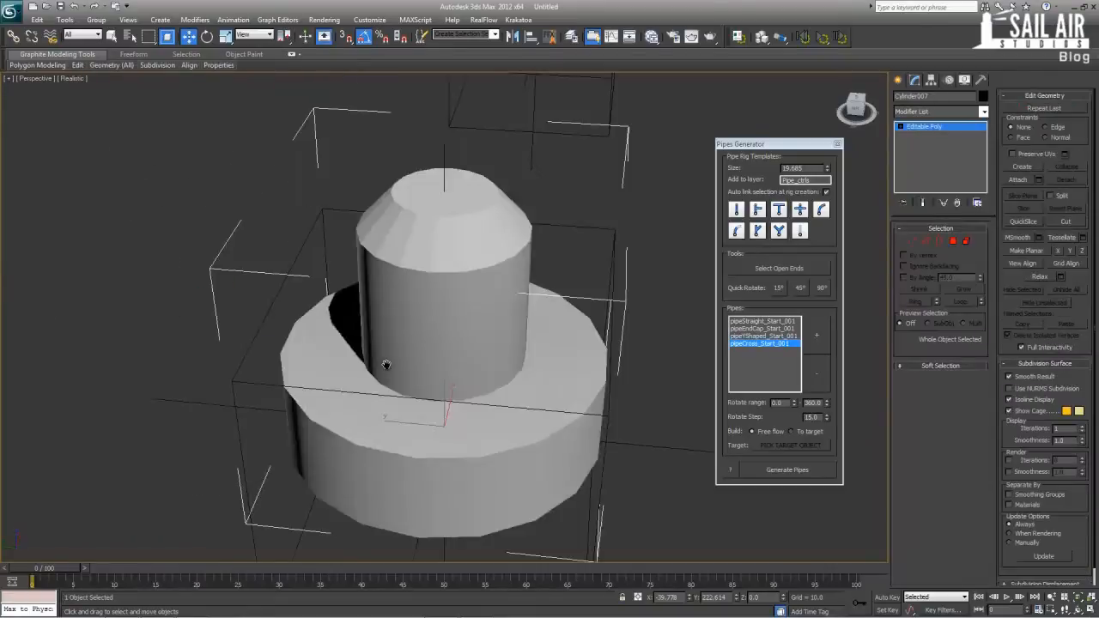
{"action": "scroll", "coordinate": [496, 413], "scroll_direction": "down", "scroll_amount": 4}
{"action": "mouse_move", "coordinate": [498, 414]}
{"action": "middle_mouse_down", "text": "alt"}
{"action": "mouse_move", "coordinate": [466, 365]}
{"action": "mouse_move", "coordinate": [506, 378]}
{"action": "mouse_move", "coordinate": [511, 404]}
{"action": "middle_mouse_up", "text": "alt"}
{"action": "left_click", "coordinate": [13, 36]}
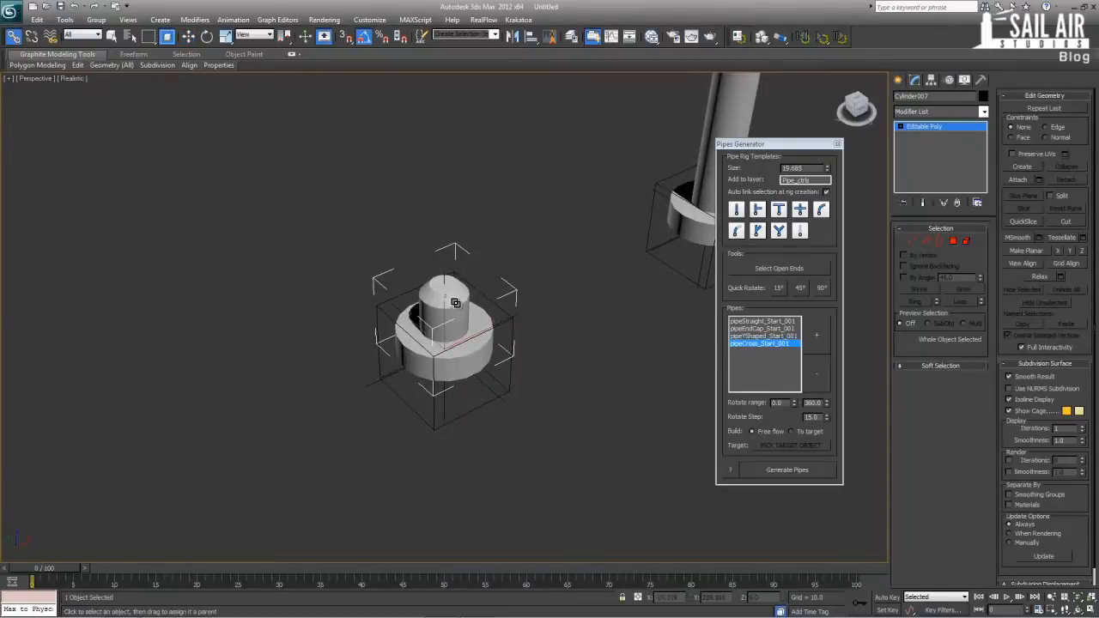
{"action": "left_click_drag", "start_coordinate": [494, 391], "coordinate": [497, 394]}
Link the straight pipe's geometry to its start helper.
{"action": "middle_click_drag", "start_coordinate": [624, 336], "coordinate": [380, 372]}
{"action": "left_click", "coordinate": [479, 184]}
{"action": "left_click_drag", "start_coordinate": [481, 183], "coordinate": [496, 314]}
Attach both angled arm cylinders of the Y-shaped pipe to its base cylinder so they form one object.
{"action": "middle_click_drag", "start_coordinate": [563, 264], "coordinate": [452, 329]}
{"action": "scroll", "coordinate": [452, 328], "scroll_direction": "down", "scroll_amount": 3}
{"action": "scroll", "coordinate": [453, 329], "scroll_direction": "down", "scroll_amount": 4}
{"action": "middle_click_drag", "start_coordinate": [603, 255], "coordinate": [364, 294]}
{"action": "scroll", "coordinate": [364, 294], "scroll_direction": "up", "scroll_amount": 5}
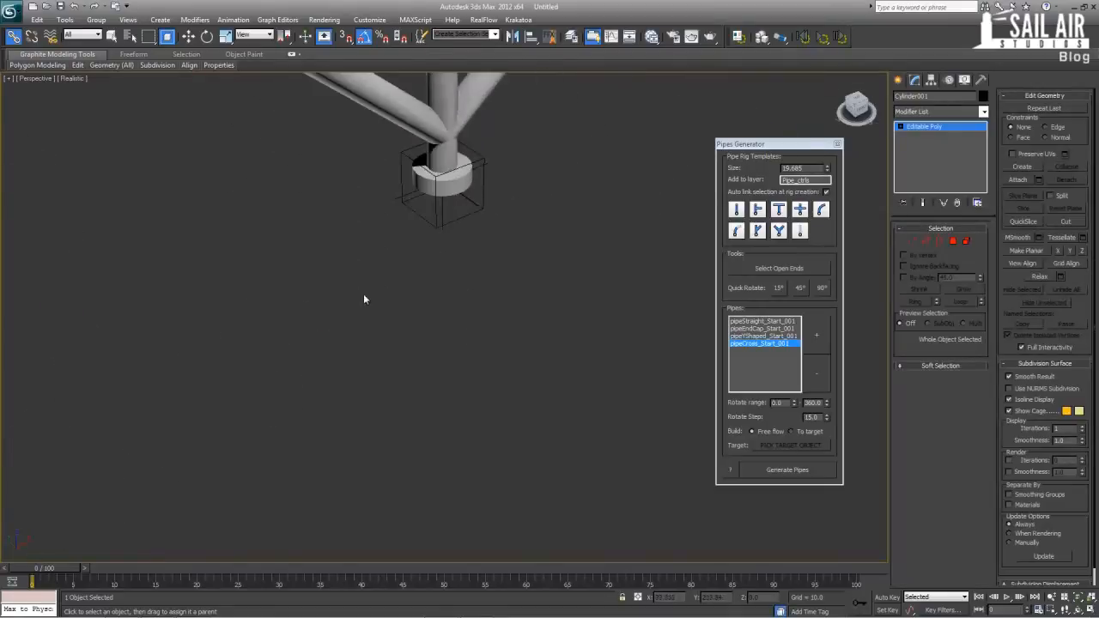
{"action": "scroll", "coordinate": [429, 184], "scroll_direction": "down", "scroll_amount": 2}
{"action": "middle_click_drag", "start_coordinate": [437, 154], "coordinate": [250, 368]}
{"action": "scroll", "coordinate": [431, 235], "scroll_direction": "down", "scroll_amount": 4}
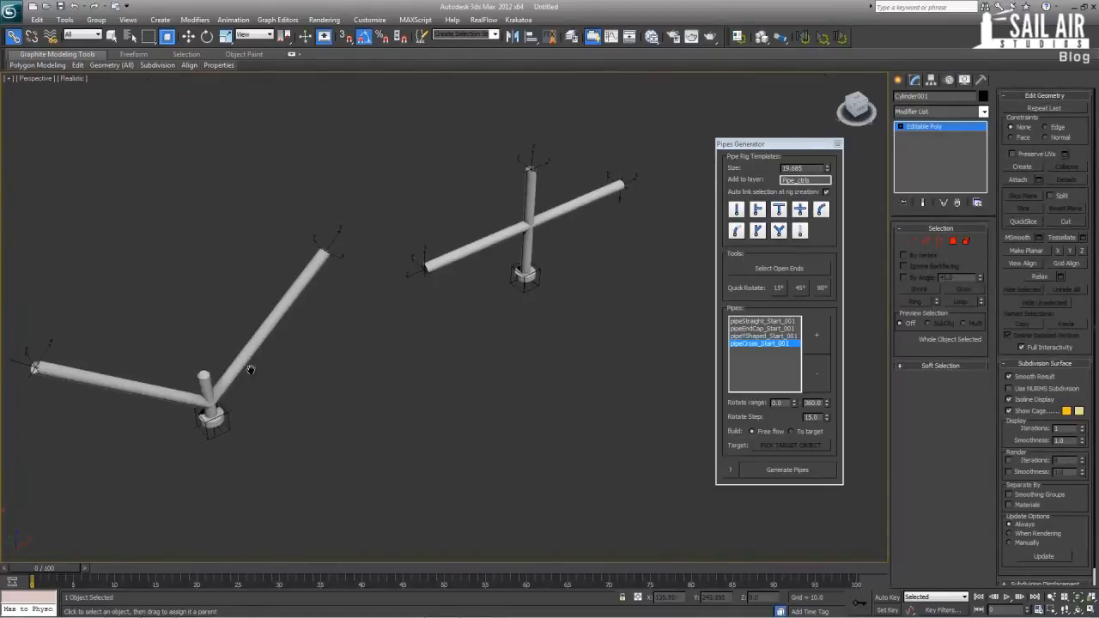
{"action": "middle_click_drag", "start_coordinate": [331, 356], "coordinate": [422, 325]}
{"action": "left_click", "coordinate": [313, 347]}
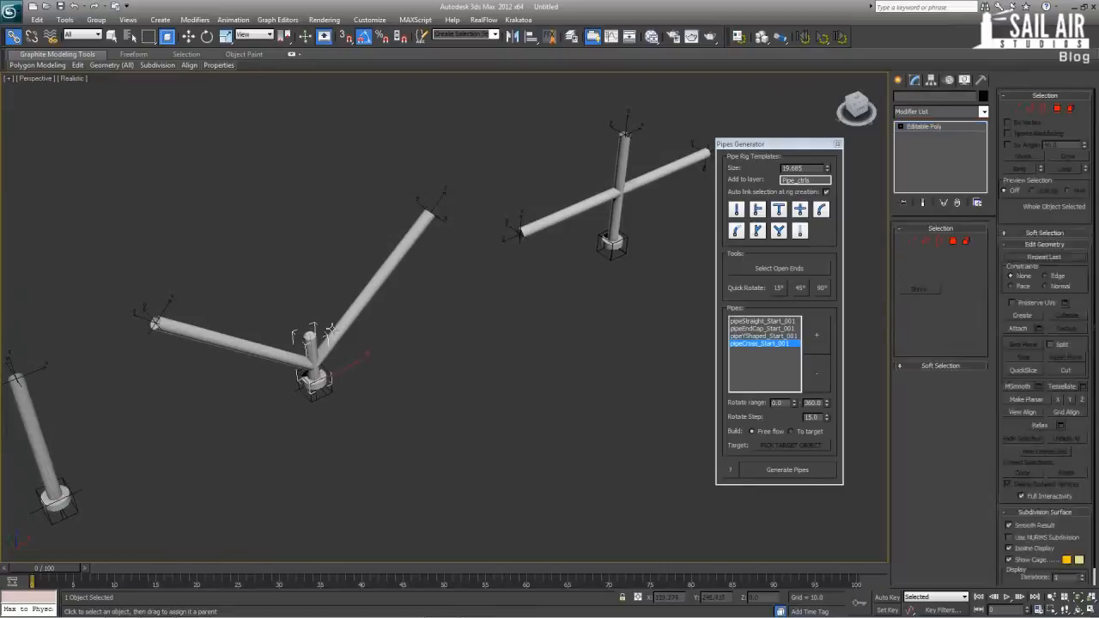
{"action": "left_click", "coordinate": [327, 345]}
{"action": "left_click", "coordinate": [296, 357]}
{"action": "left_click", "coordinate": [309, 343]}
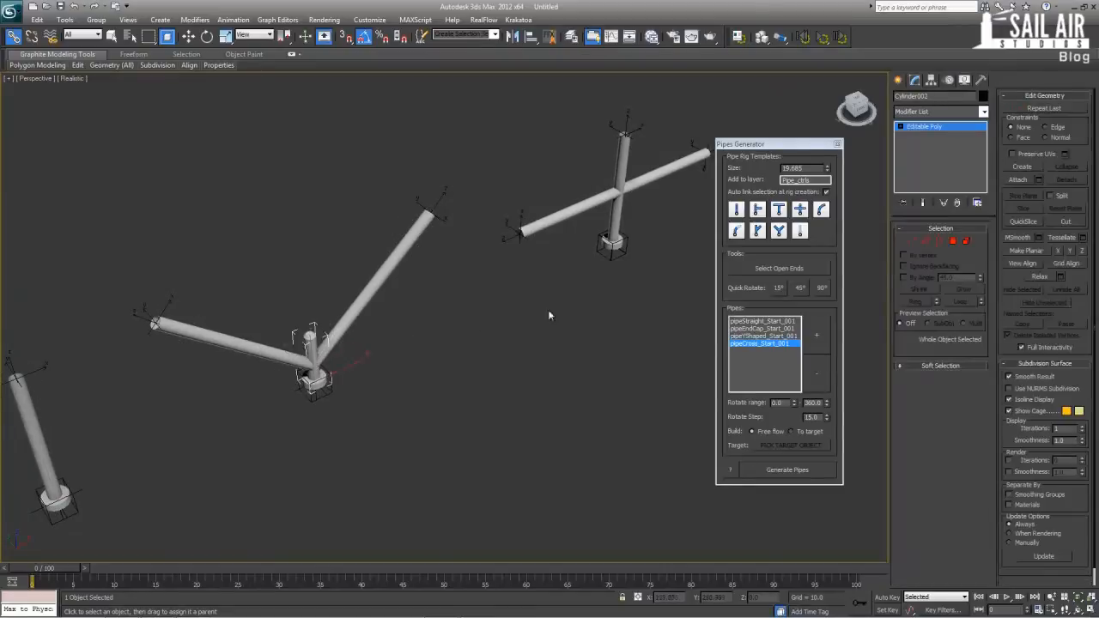
{"action": "left_click", "coordinate": [1014, 180]}
{"action": "left_click", "coordinate": [314, 333]}
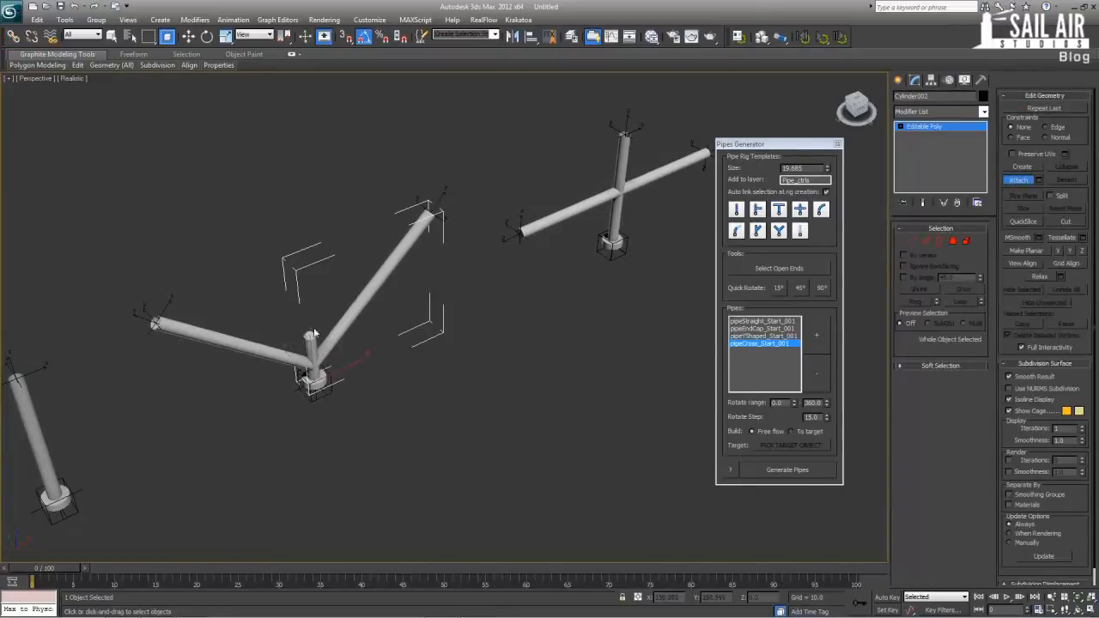
{"action": "left_click", "coordinate": [253, 351]}
Link the combined Y-shaped pipe geometry to its start helper.
{"action": "middle_click_drag", "start_coordinate": [251, 373], "coordinate": [290, 324], "text": "alt"}
{"action": "scroll", "coordinate": [290, 324], "scroll_direction": "up", "scroll_amount": 3}
{"action": "right_click", "coordinate": [285, 182]}
{"action": "left_click", "coordinate": [12, 38]}
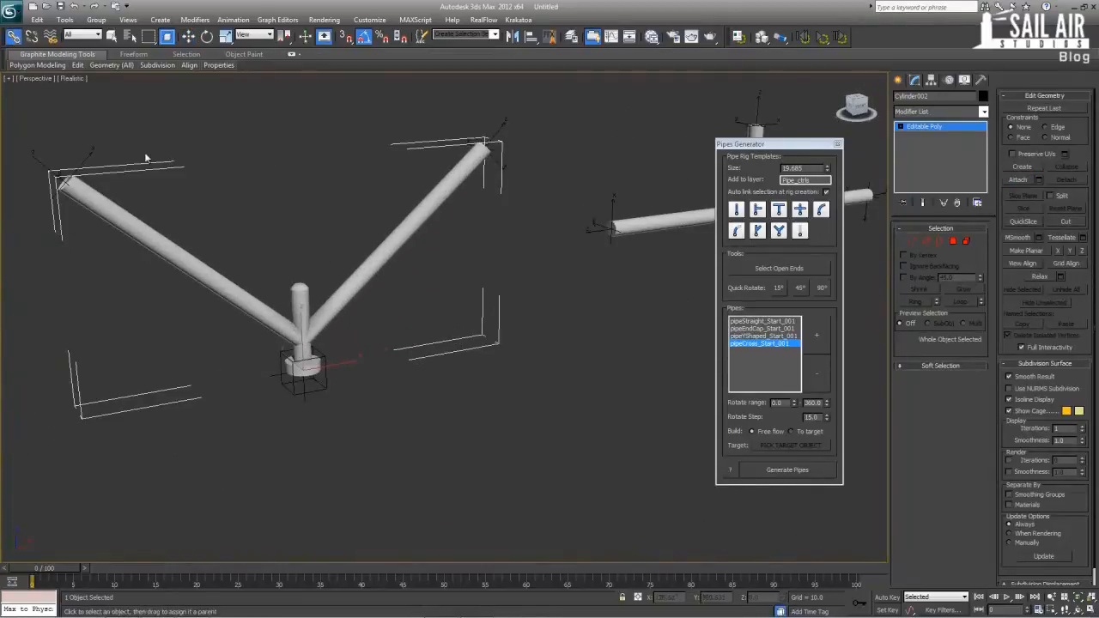
{"action": "left_click_drag", "start_coordinate": [301, 395], "coordinate": [302, 394]}
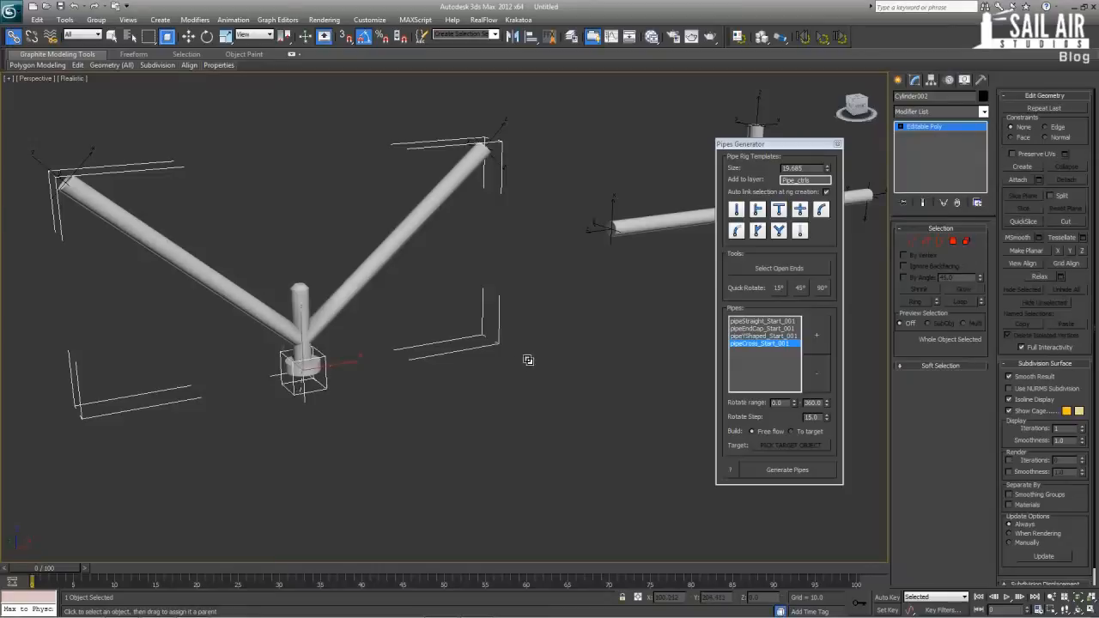
Attach the cross pipe's horizontal cylinder to its vertical cylinder so they form one object.
{"action": "middle_click_drag", "start_coordinate": [527, 361], "coordinate": [287, 393]}
{"action": "scroll", "coordinate": [286, 393], "scroll_direction": "down", "scroll_amount": 1}
{"action": "scroll", "coordinate": [451, 313], "scroll_direction": "up", "scroll_amount": 2}
{"action": "middle_click_drag", "start_coordinate": [452, 313], "coordinate": [330, 325]}
{"action": "scroll", "coordinate": [330, 325], "scroll_direction": "up", "scroll_amount": 2}
{"action": "left_click", "coordinate": [442, 255]}
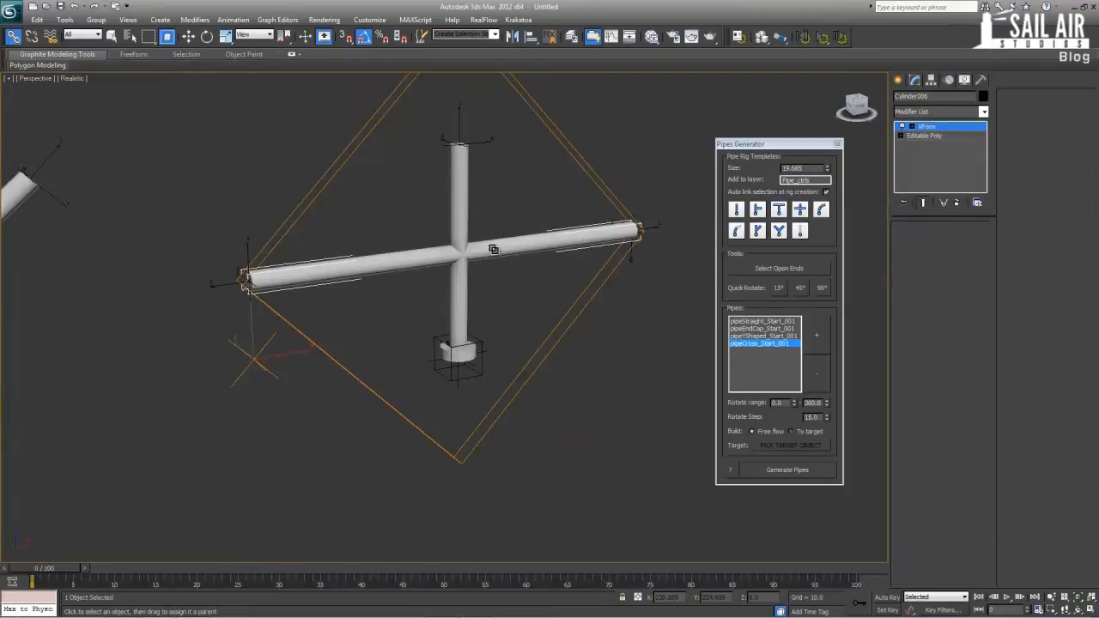
{"action": "left_click", "coordinate": [453, 314]}
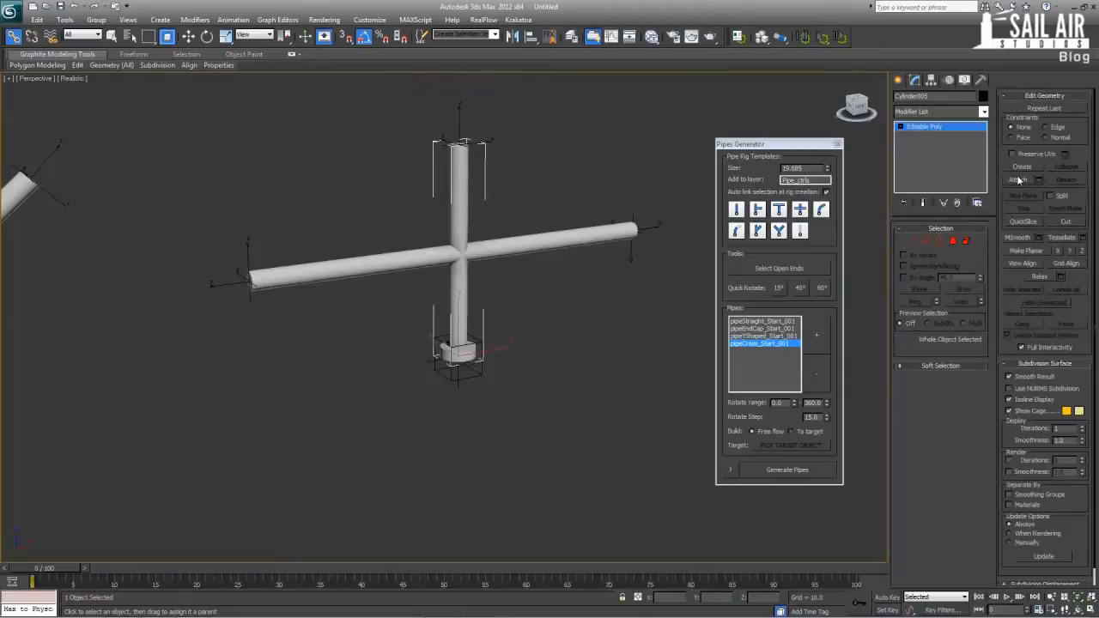
{"action": "left_click", "coordinate": [1018, 179]}
{"action": "left_click", "coordinate": [520, 244]}
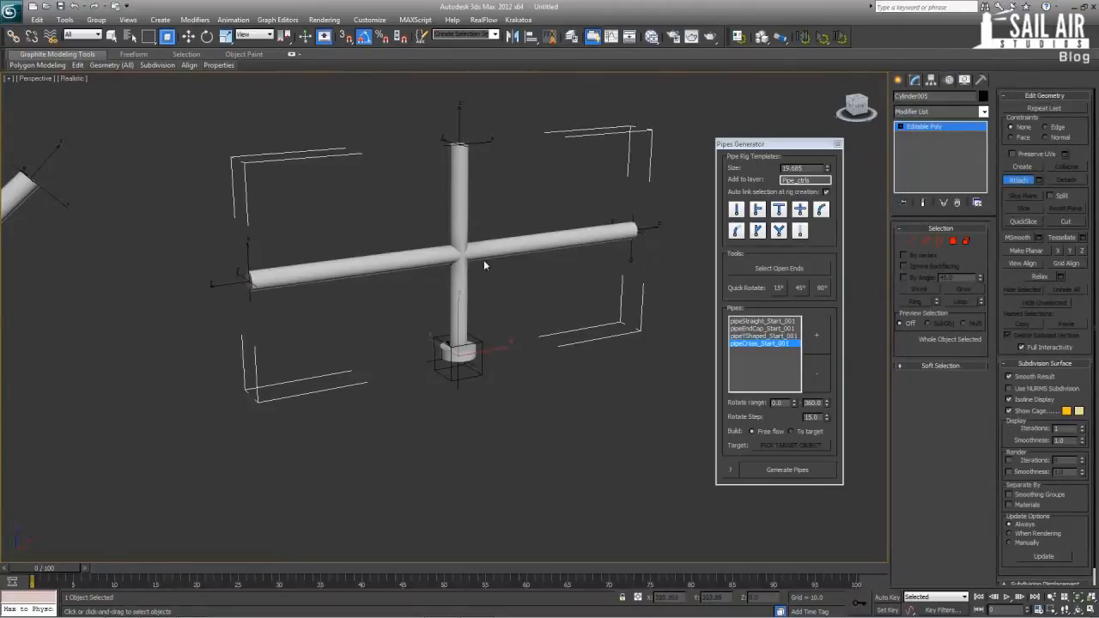
Link the combined cross pipe geometry to its start helper, and clear the selection.
{"action": "key", "text": "w"}
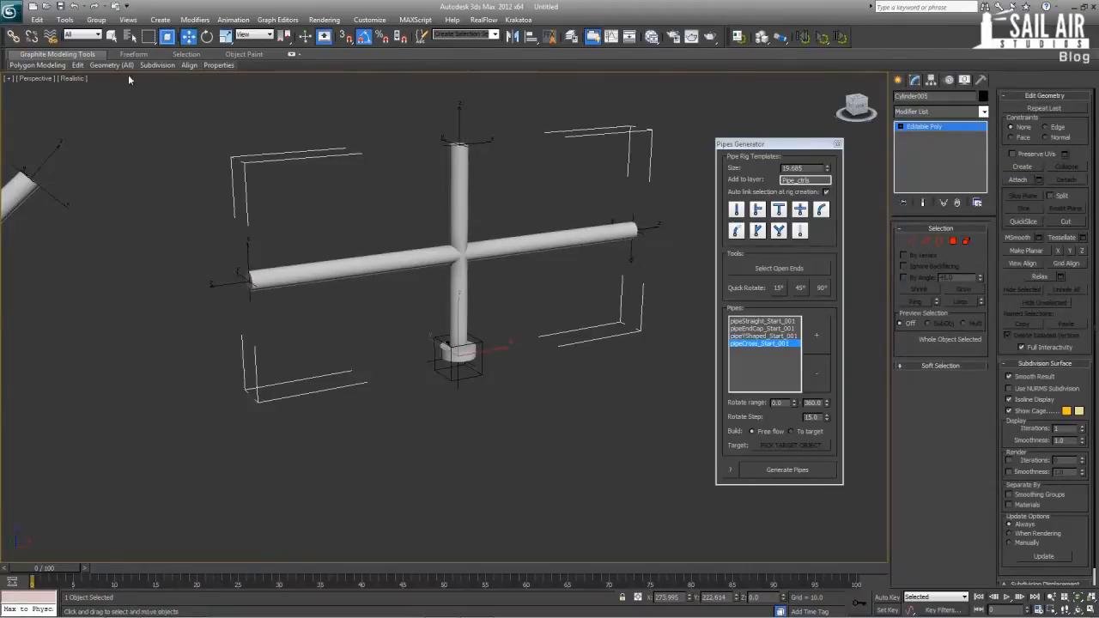
{"action": "left_click", "coordinate": [15, 38]}
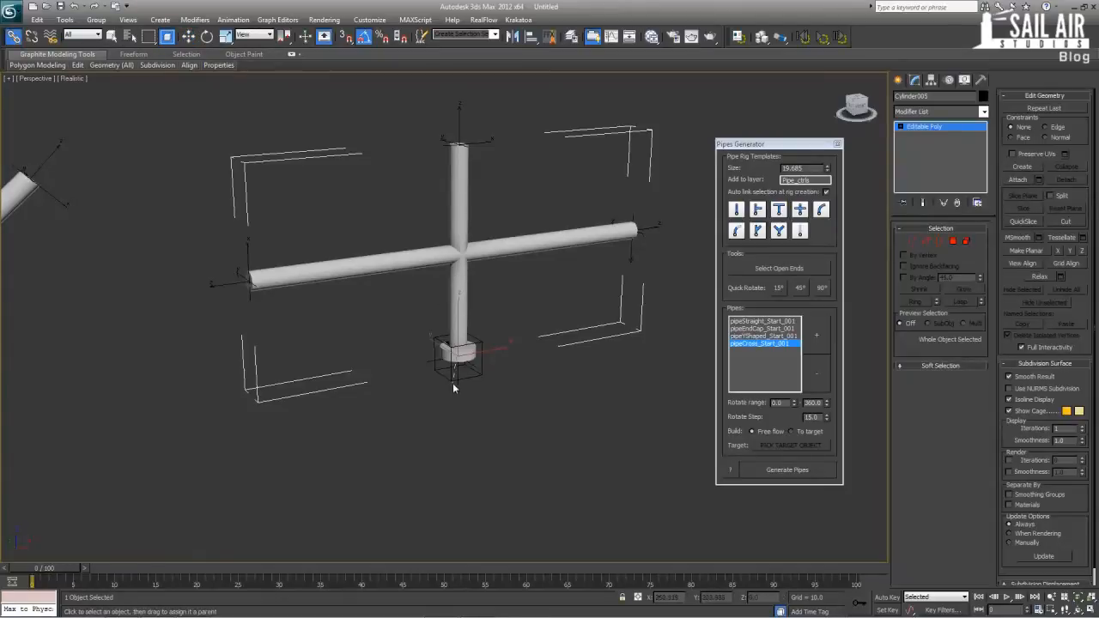
{"action": "scroll", "coordinate": [469, 369], "scroll_direction": "down", "scroll_amount": 4}
{"action": "left_click", "coordinate": [506, 313]}
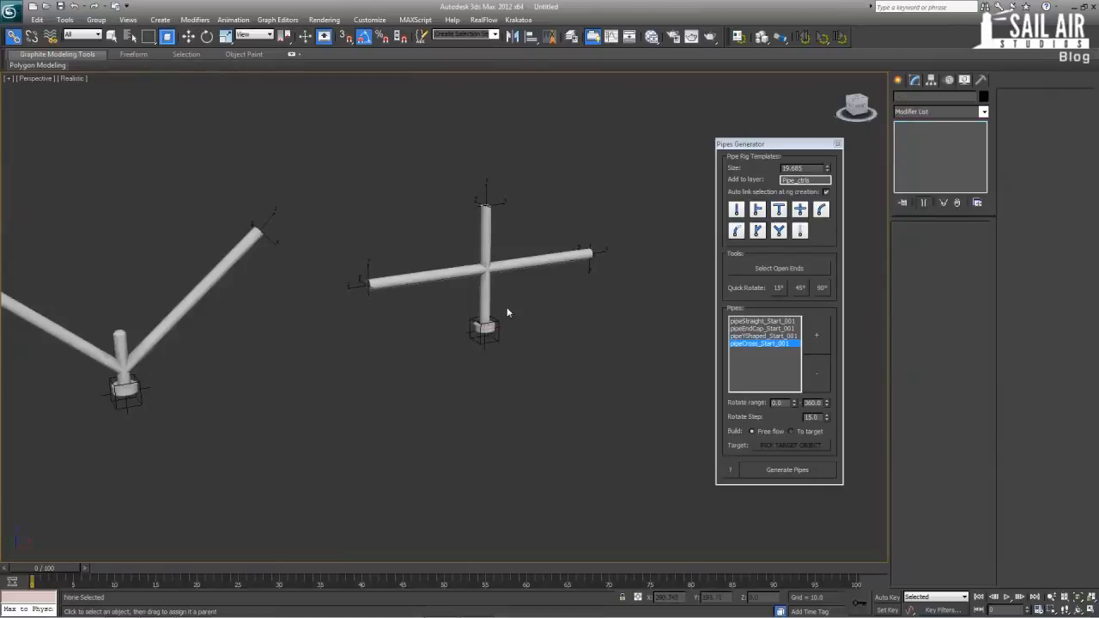
Review the end cap, straight, Y-shaped and cross pipe pieces together above the grid.
{"action": "middle_click_drag", "start_coordinate": [421, 354], "coordinate": [449, 316]}
{"action": "scroll", "coordinate": [450, 315], "scroll_direction": "down", "scroll_amount": 3}
{"action": "middle_click_drag", "start_coordinate": [189, 345], "coordinate": [262, 323]}
{"action": "scroll", "coordinate": [264, 312], "scroll_direction": "down", "scroll_amount": 3}
{"action": "scroll", "coordinate": [262, 323], "scroll_direction": "up", "scroll_amount": 3}
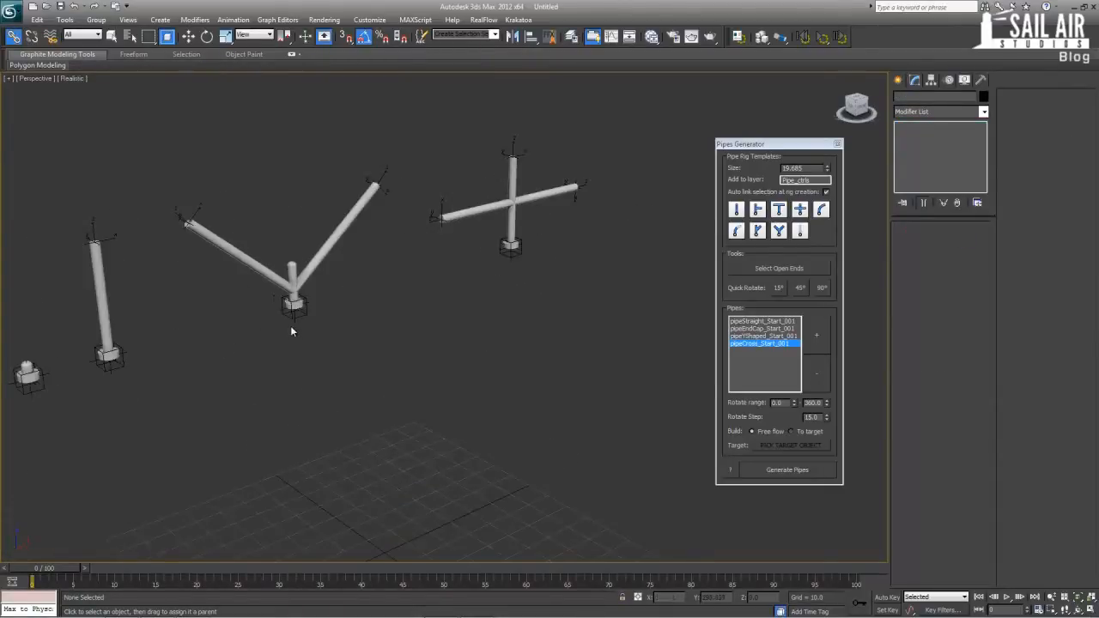
{"action": "scroll", "coordinate": [290, 331], "scroll_direction": "down", "scroll_amount": 3}
{"action": "scroll", "coordinate": [347, 270], "scroll_direction": "up", "scroll_amount": 2}
{"action": "scroll", "coordinate": [496, 322], "scroll_direction": "down", "scroll_amount": 2}
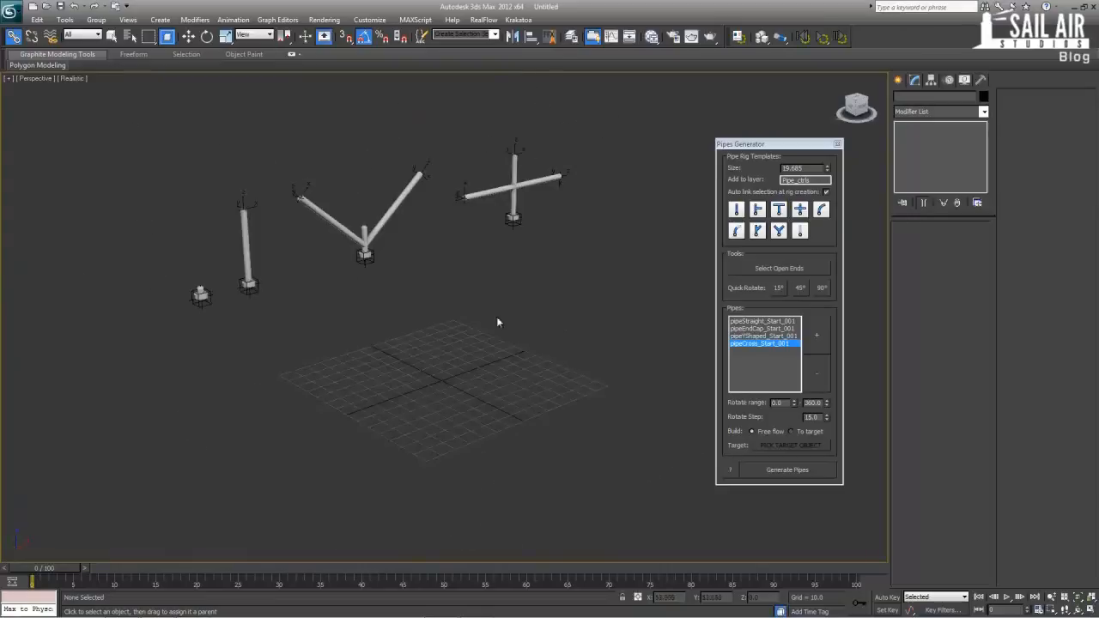
Generate a first cross pipe on the grid from pipeCross_Start_001 with nothing selected.
{"action": "left_click", "coordinate": [736, 322]}
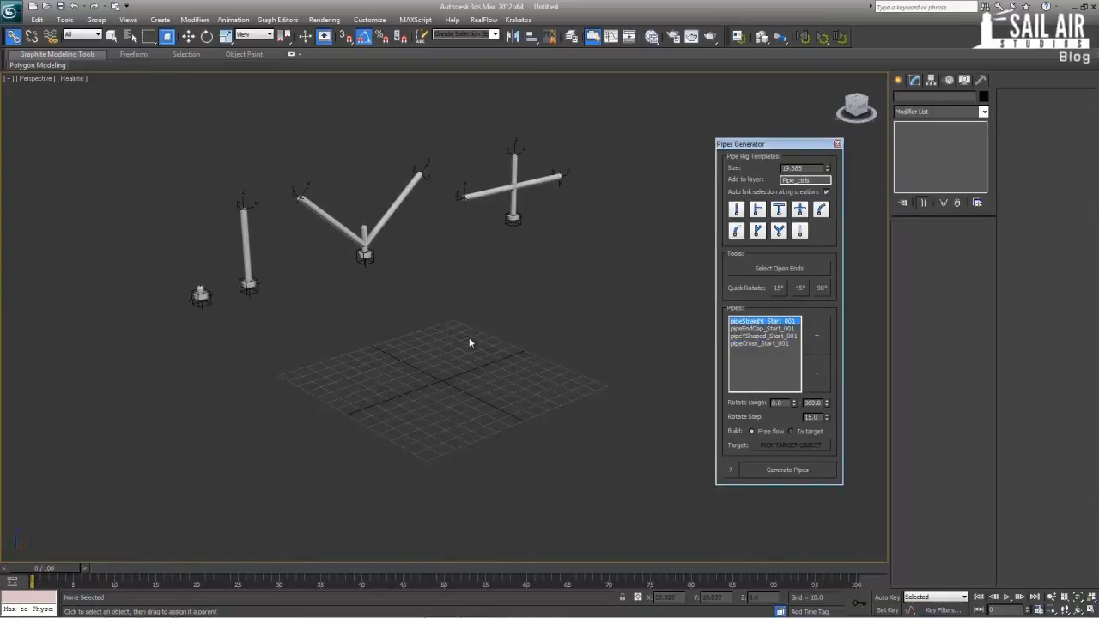
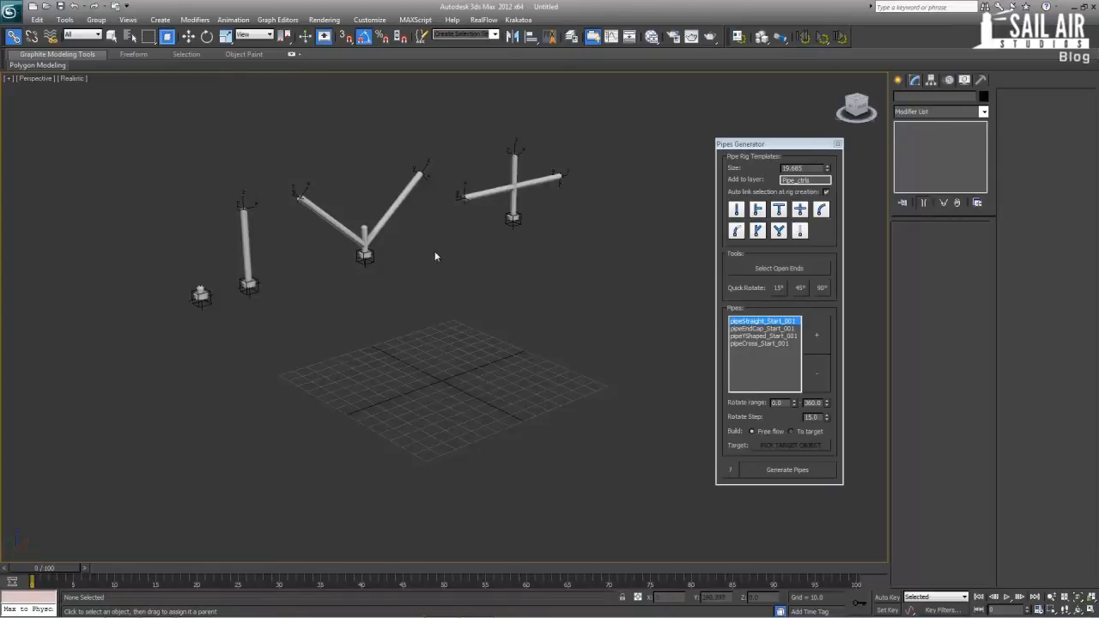
{"action": "left_click", "coordinate": [769, 344]}
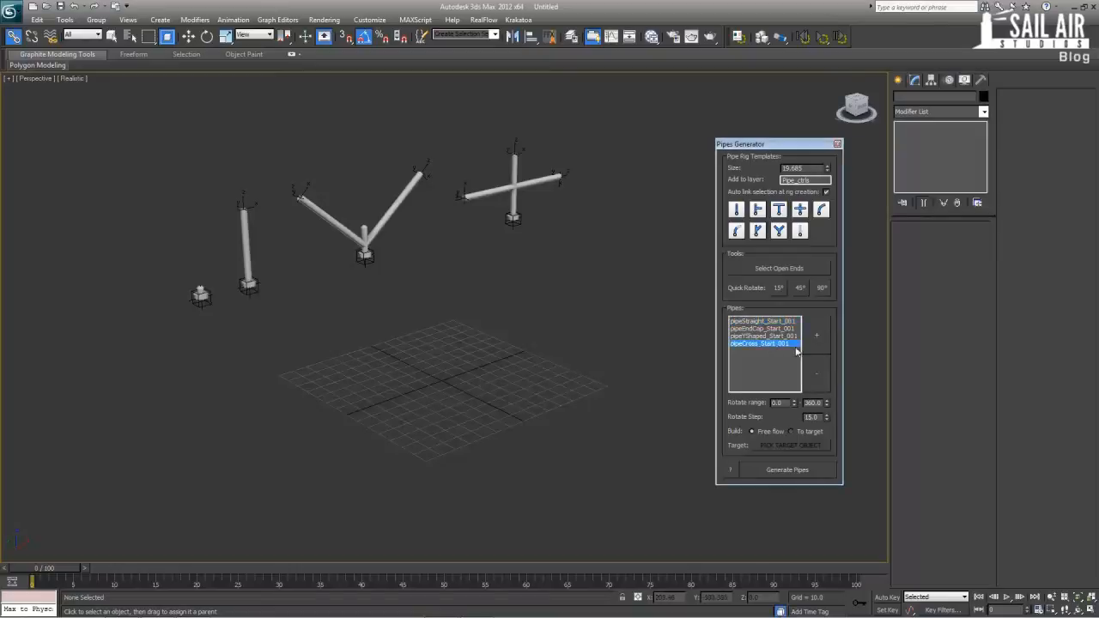
{"action": "left_click", "coordinate": [787, 469]}
{"action": "middle_click_drag", "start_coordinate": [518, 392], "coordinate": [438, 352], "text": "alt"}
{"action": "scroll", "coordinate": [465, 266], "scroll_direction": "up", "scroll_amount": 5}
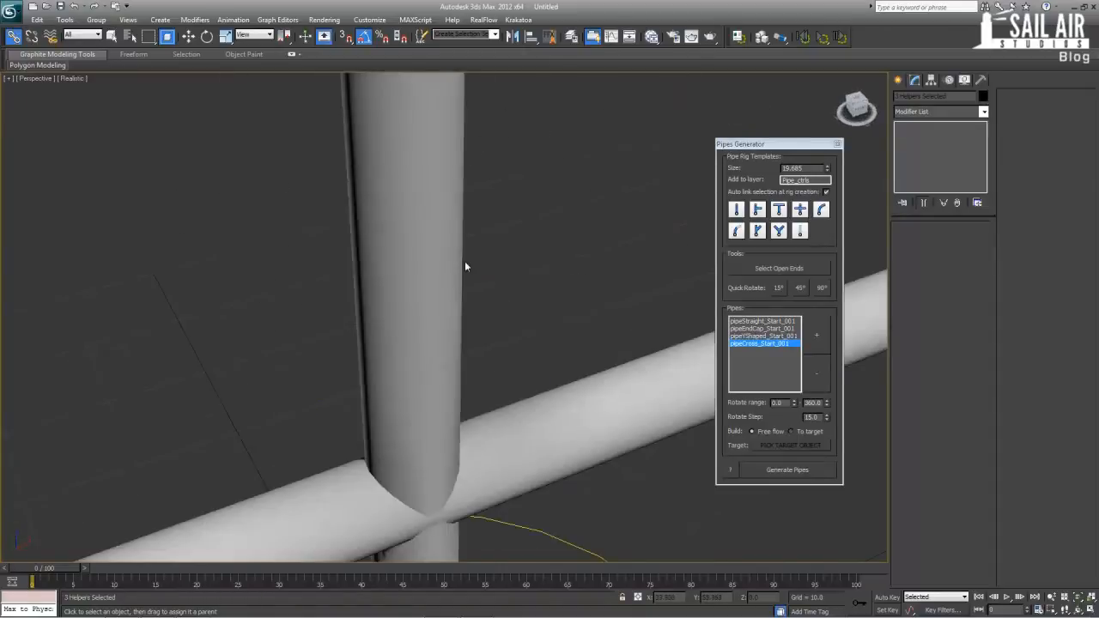
{"action": "scroll", "coordinate": [464, 266], "scroll_direction": "down", "scroll_amount": 10}
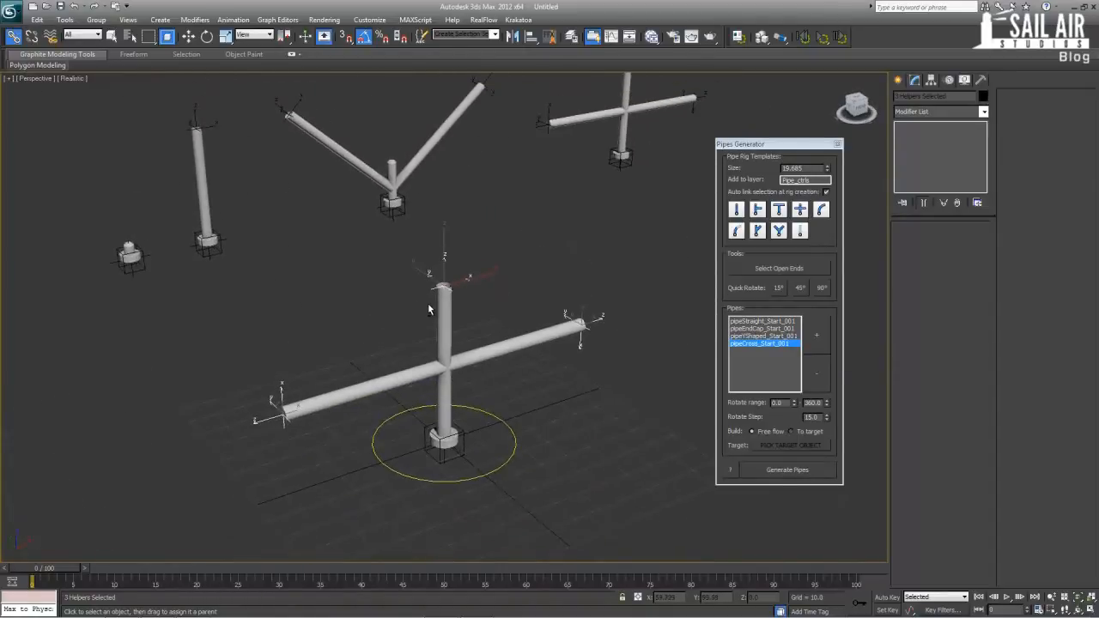
Generate straight pipes from pipeStraight_Start_001 at the three open ends of the new cross pipe.
{"action": "left_click", "coordinate": [750, 322]}
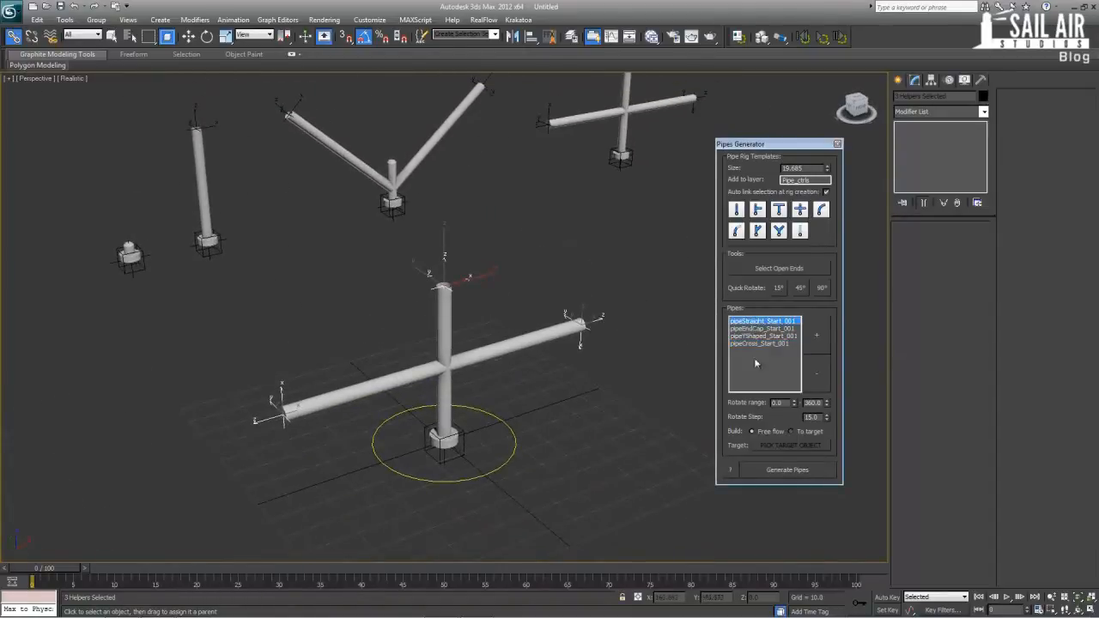
{"action": "left_click", "coordinate": [779, 472]}
{"action": "scroll", "coordinate": [464, 341], "scroll_direction": "up", "scroll_amount": 8}
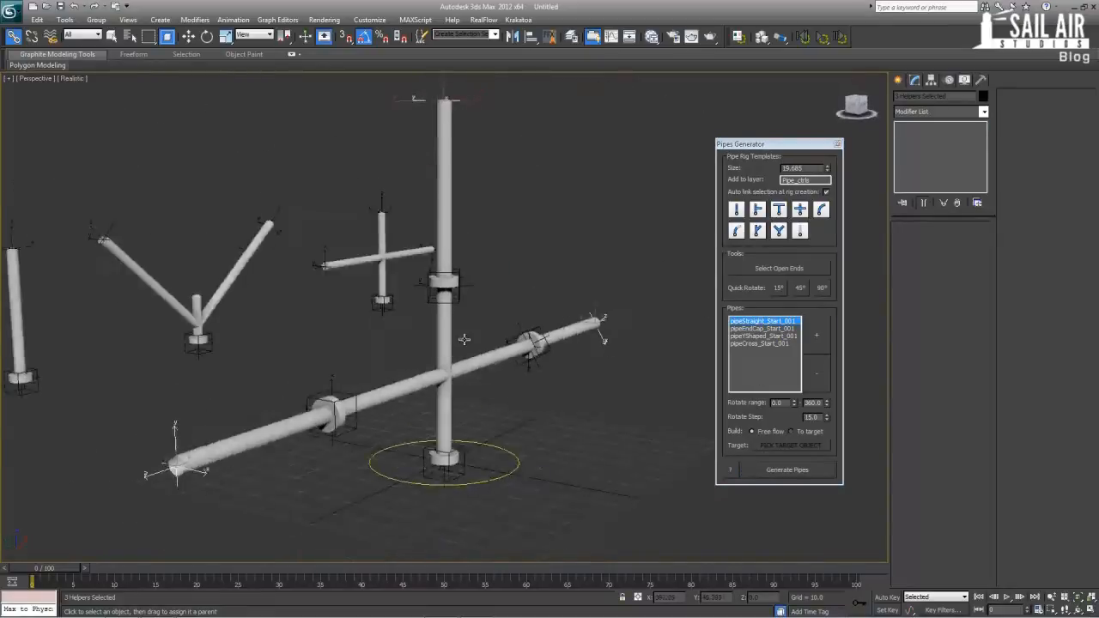
{"action": "scroll", "coordinate": [447, 292], "scroll_direction": "down", "scroll_amount": 10}
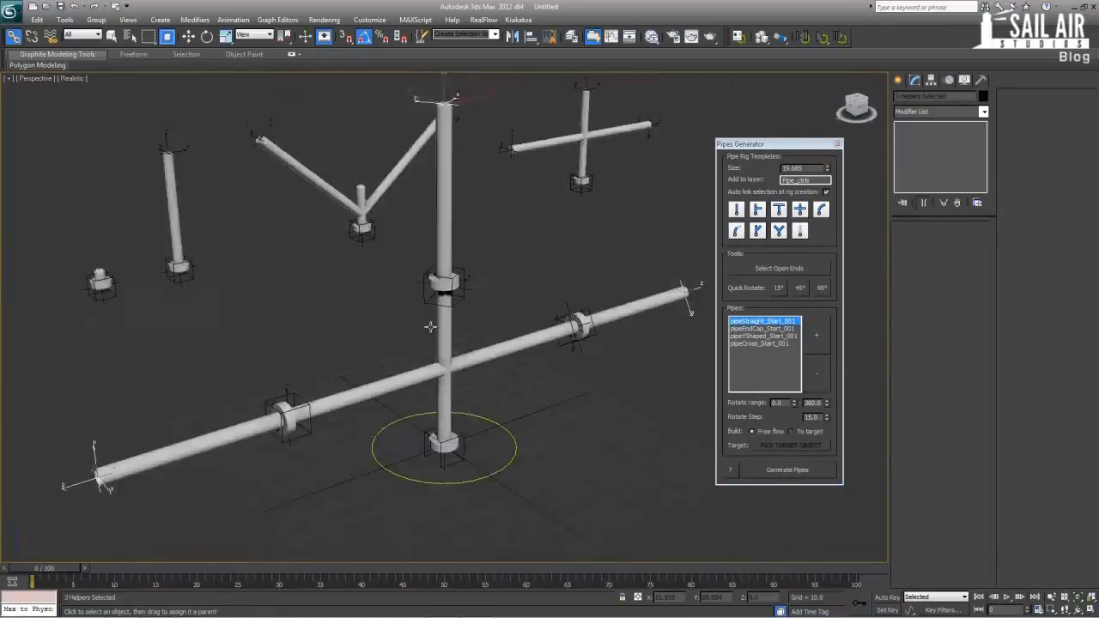
Generate a mix of pipeStraight_Start_001 and pipeYShaped_Start_001 pieces at the three selected open ends.
{"action": "left_click", "coordinate": [760, 337]}
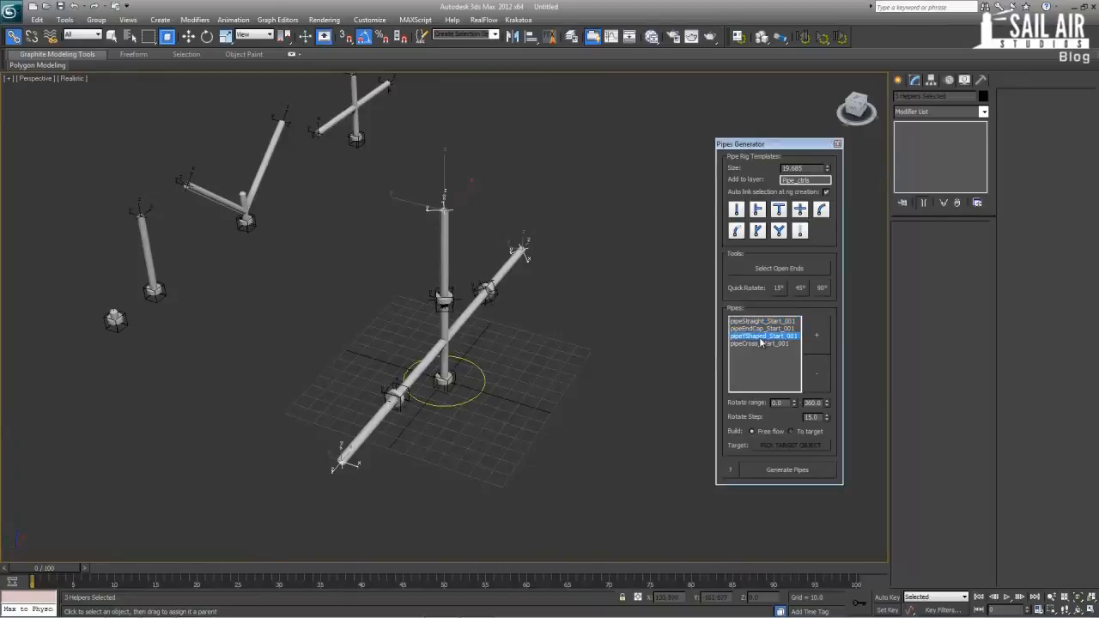
{"action": "middle_click_drag", "start_coordinate": [479, 370], "coordinate": [466, 358], "text": "alt"}
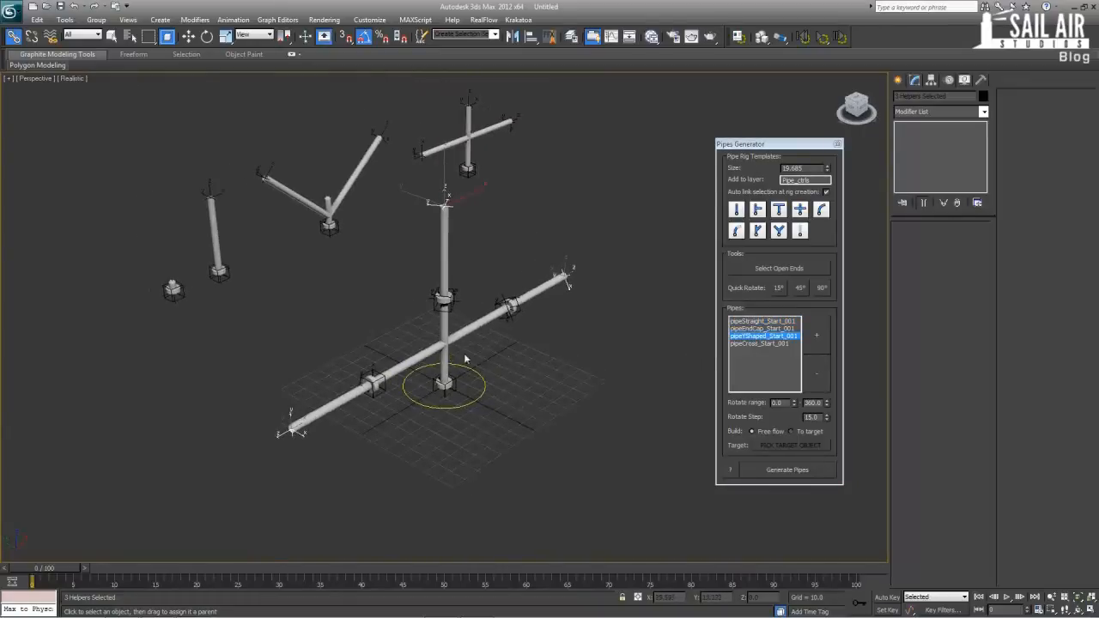
{"action": "left_click", "coordinate": [775, 323], "text": "ctrl"}
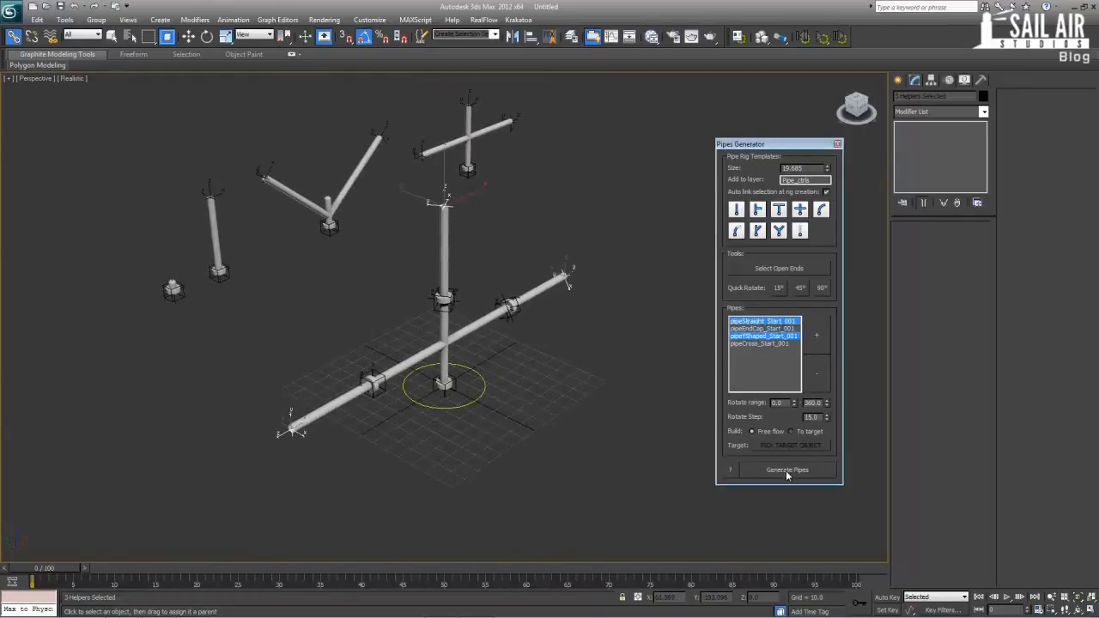
{"action": "left_click", "coordinate": [787, 470]}
{"action": "middle_click_drag", "start_coordinate": [450, 355], "coordinate": [624, 361], "text": "alt"}
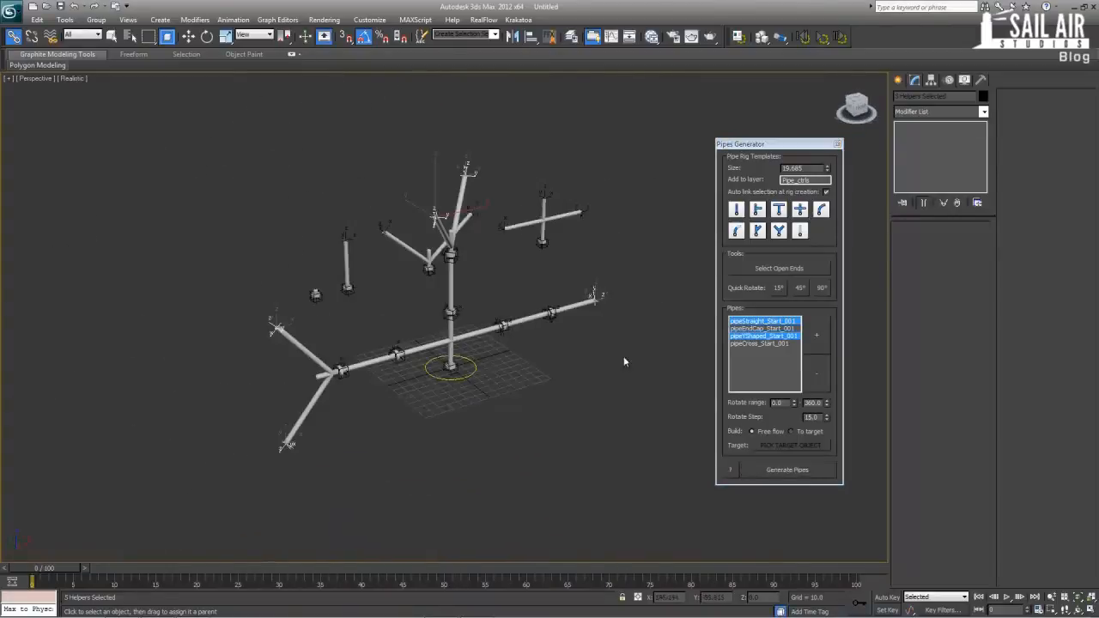
Examine the generated network's joints and how the pipe pieces are rotated at each connection.
{"action": "middle_click_drag", "start_coordinate": [560, 333], "coordinate": [411, 295], "text": "alt"}
{"action": "scroll", "coordinate": [415, 293], "scroll_direction": "up", "scroll_amount": 5}
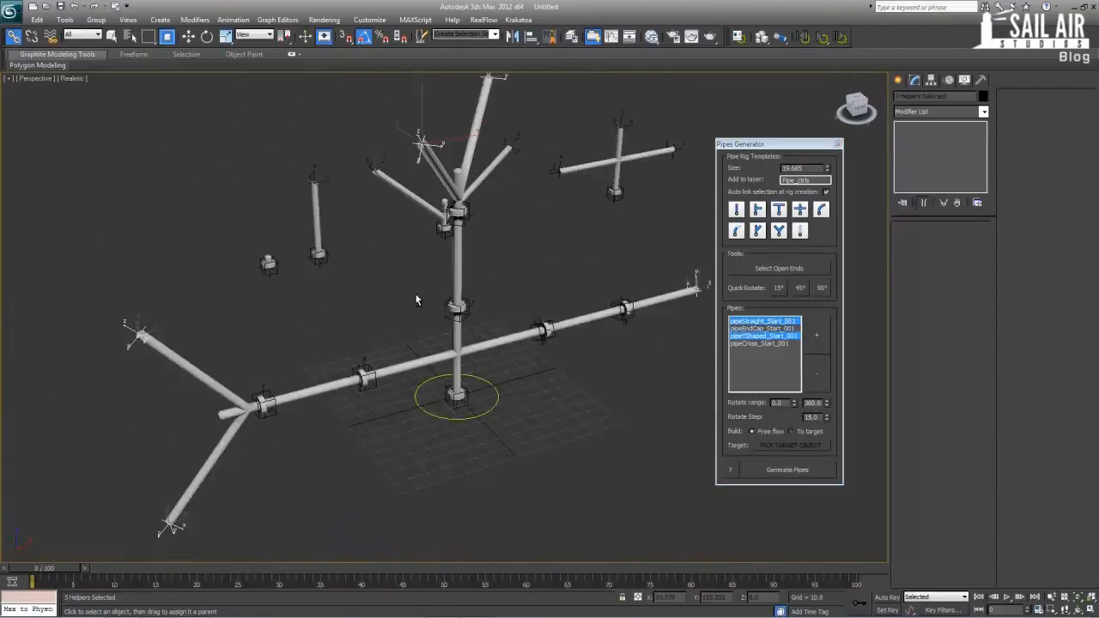
{"action": "middle_click_drag", "start_coordinate": [427, 258], "coordinate": [423, 316], "text": "alt"}
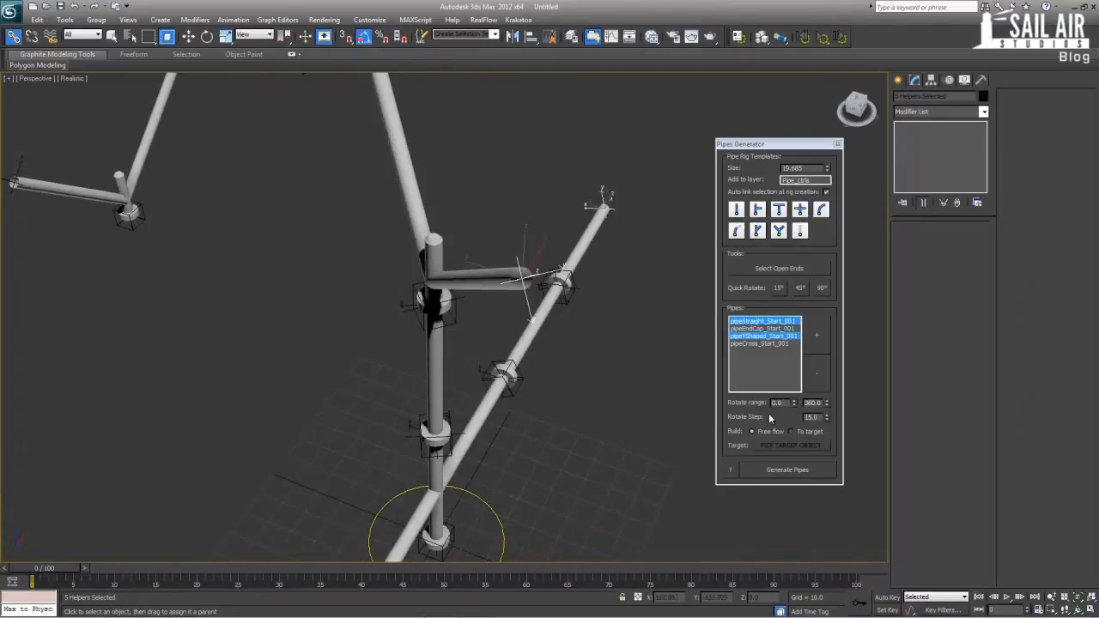
{"action": "middle_click_drag", "start_coordinate": [522, 367], "coordinate": [517, 376], "text": "alt"}
{"action": "scroll", "coordinate": [479, 420], "scroll_direction": "down", "scroll_amount": 4}
{"action": "middle_click_drag", "start_coordinate": [479, 421], "coordinate": [460, 340], "text": "alt"}
{"action": "scroll", "coordinate": [377, 413], "scroll_direction": "up", "scroll_amount": 7}
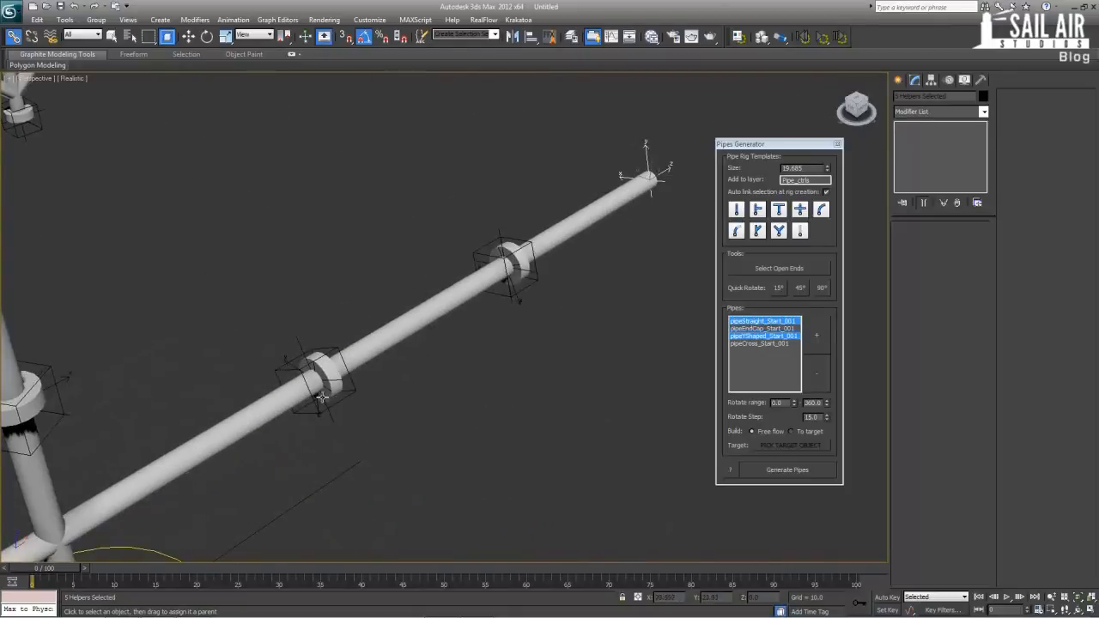
{"action": "scroll", "coordinate": [284, 344], "scroll_direction": "down", "scroll_amount": 5}
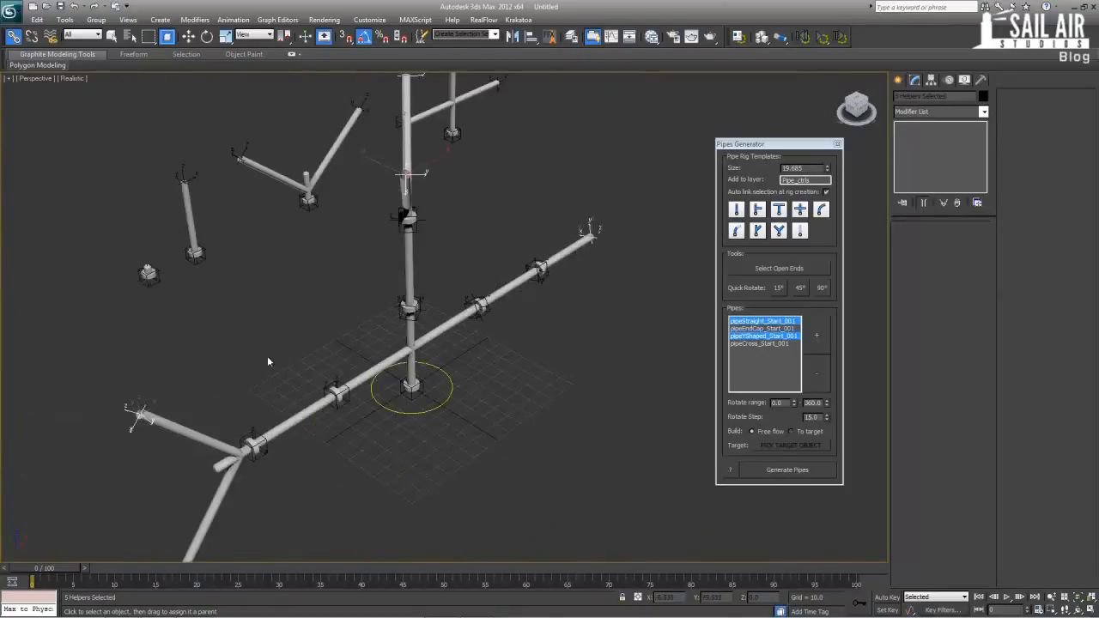
{"action": "middle_click_drag", "start_coordinate": [266, 346], "coordinate": [407, 383], "text": "alt"}
{"action": "scroll", "coordinate": [327, 376], "scroll_direction": "up", "scroll_amount": 3}
{"action": "scroll", "coordinate": [407, 383], "scroll_direction": "up", "scroll_amount": 4}
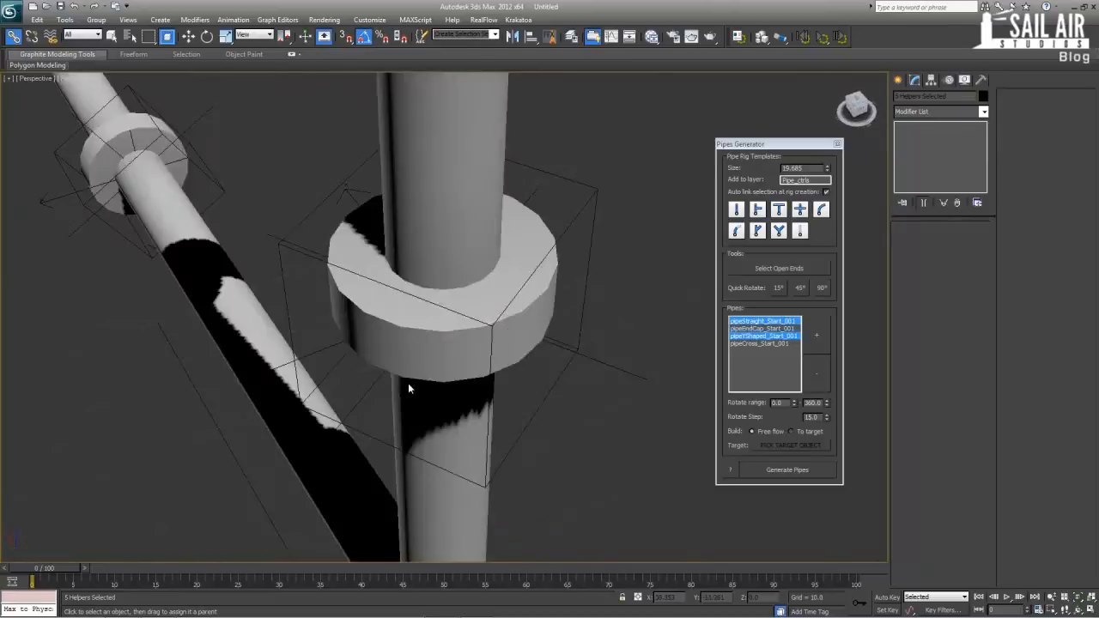
{"action": "scroll", "coordinate": [424, 311], "scroll_direction": "down", "scroll_amount": 3}
{"action": "scroll", "coordinate": [424, 311], "scroll_direction": "down", "scroll_amount": 5}
{"action": "middle_click_drag", "start_coordinate": [439, 325], "coordinate": [386, 335], "text": "alt"}
{"action": "middle_click_drag", "start_coordinate": [493, 328], "coordinate": [462, 320], "text": "alt"}
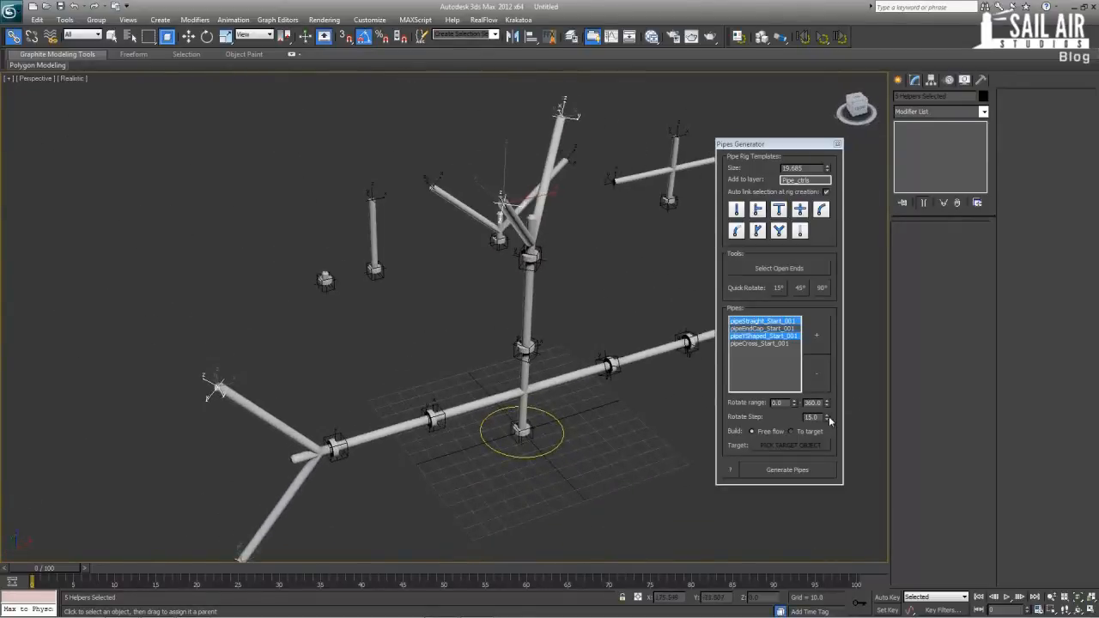
Set the Pipes Generator's rotate step to 360.
{"action": "left_click_drag", "start_coordinate": [829, 417], "coordinate": [755, 488]}
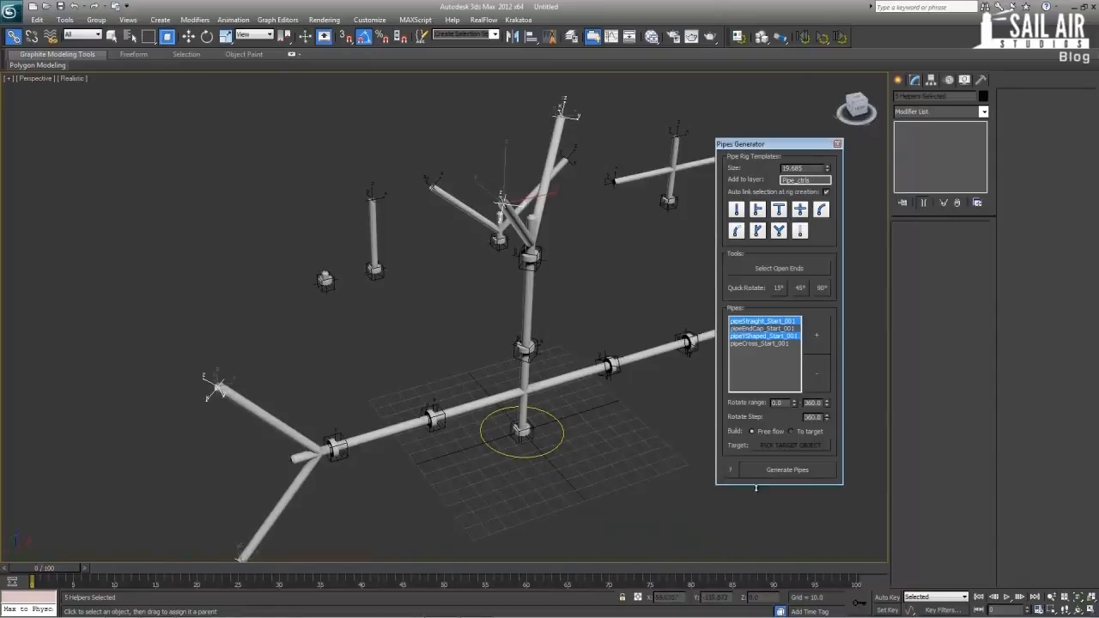
{"action": "scroll", "coordinate": [562, 344], "scroll_direction": "down", "scroll_amount": 3}
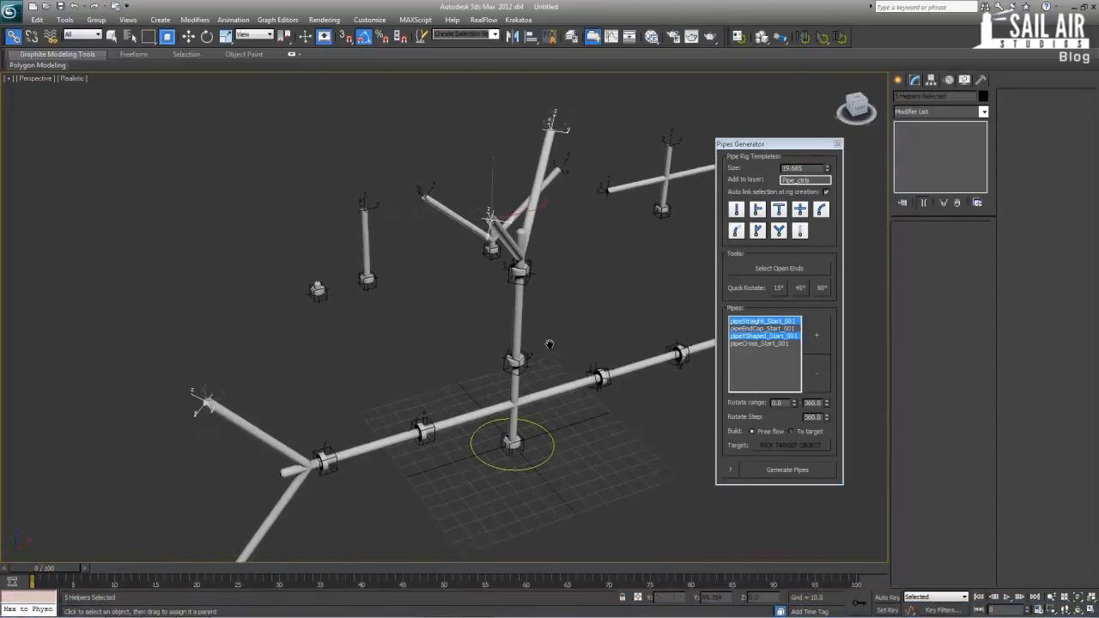
Generate only pipeYShaped_Start_001 pieces at the five selected open ends of the network.
{"action": "middle_click_drag", "start_coordinate": [560, 342], "coordinate": [576, 373], "text": "alt"}
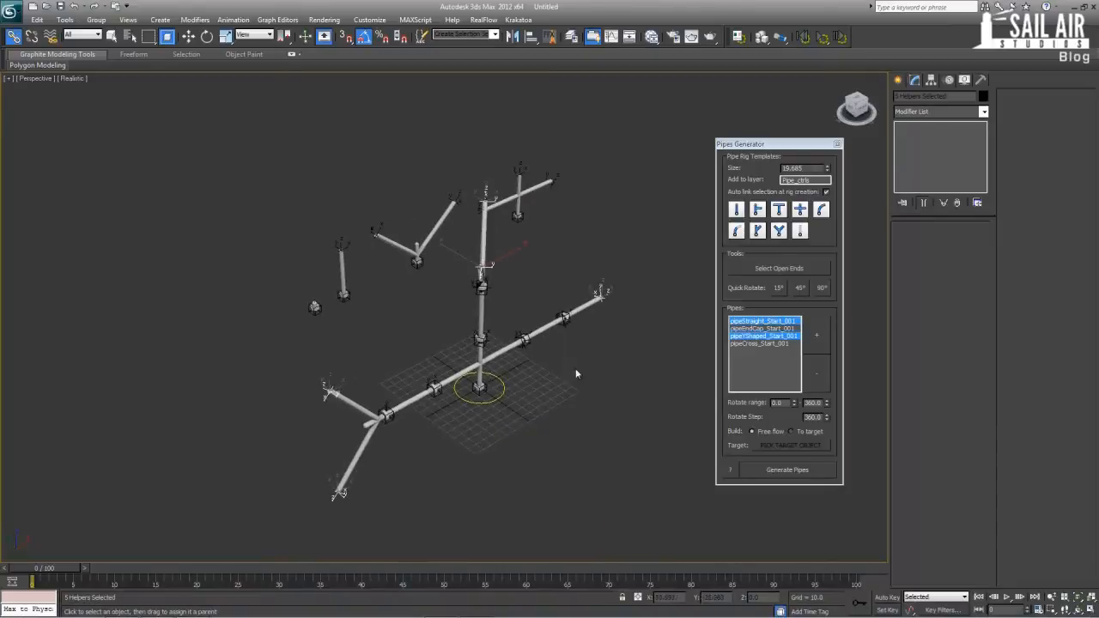
{"action": "left_click", "coordinate": [764, 335]}
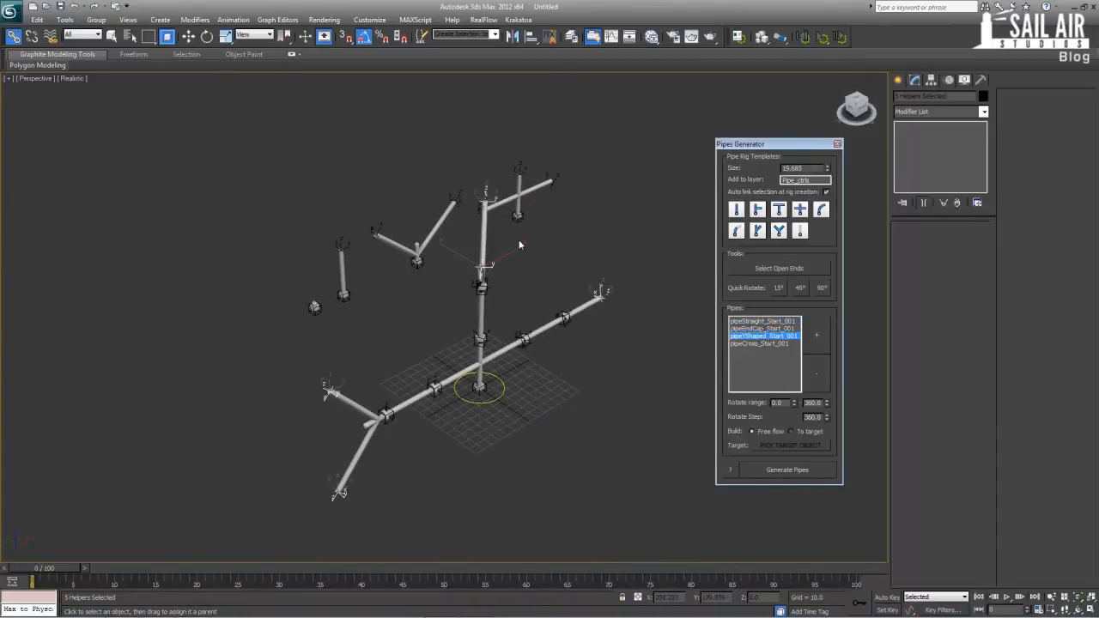
{"action": "left_click", "coordinate": [798, 469]}
{"action": "middle_click_drag", "start_coordinate": [412, 370], "coordinate": [560, 356], "text": "alt"}
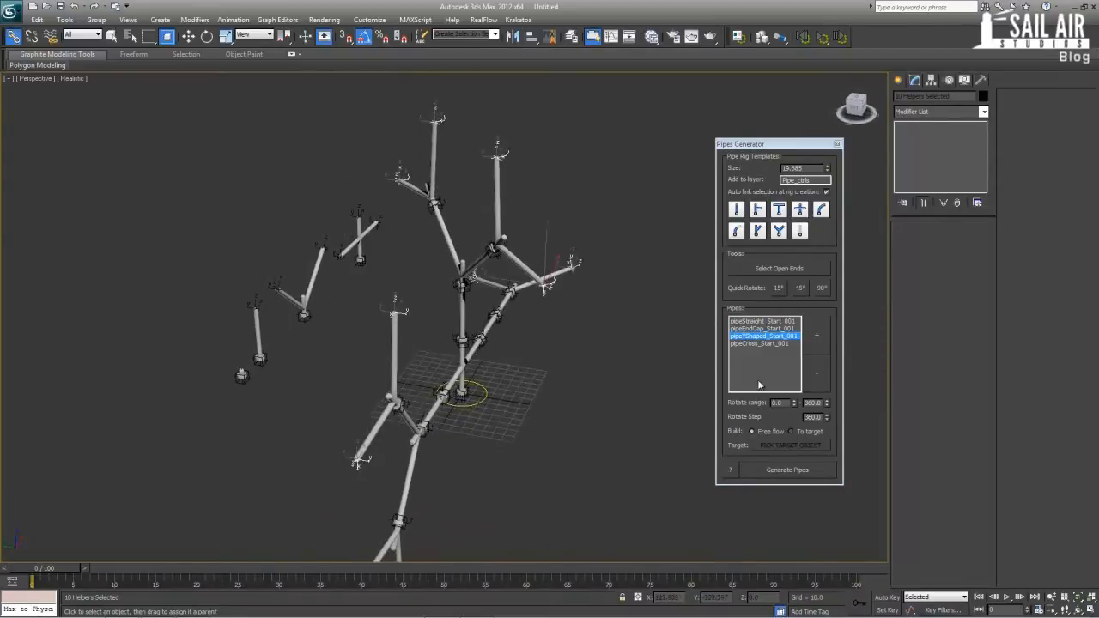
Extend the selected open ends with repeated generations of a mix of the straight, end cap, Y-shaped and cross pieces.
{"action": "left_click", "coordinate": [774, 344]}
{"action": "left_click", "coordinate": [772, 327], "text": "ctrl"}
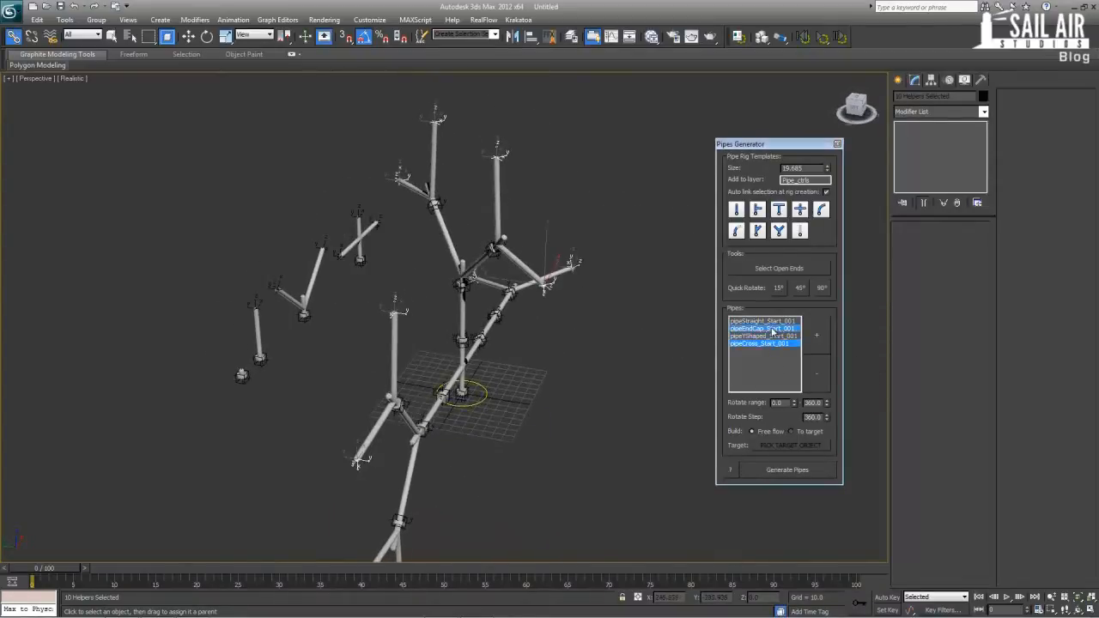
{"action": "left_click", "coordinate": [773, 321], "text": "ctrl"}
{"action": "left_click", "coordinate": [770, 337], "text": "ctrl"}
{"action": "left_click", "coordinate": [787, 471]}
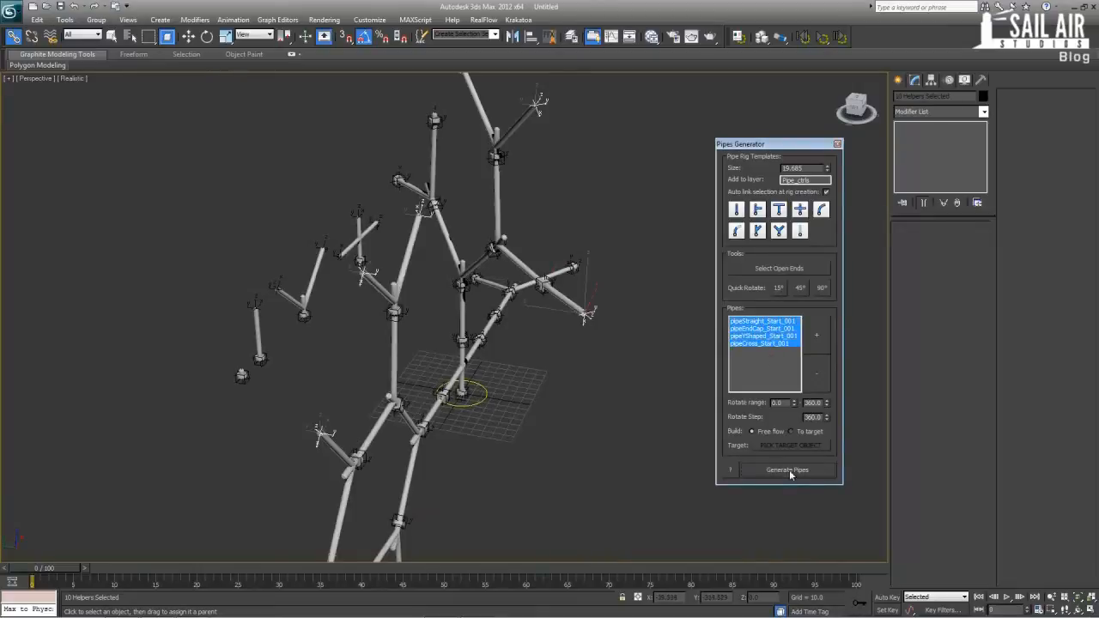
{"action": "middle_click_drag", "start_coordinate": [601, 361], "coordinate": [432, 322], "text": "alt"}
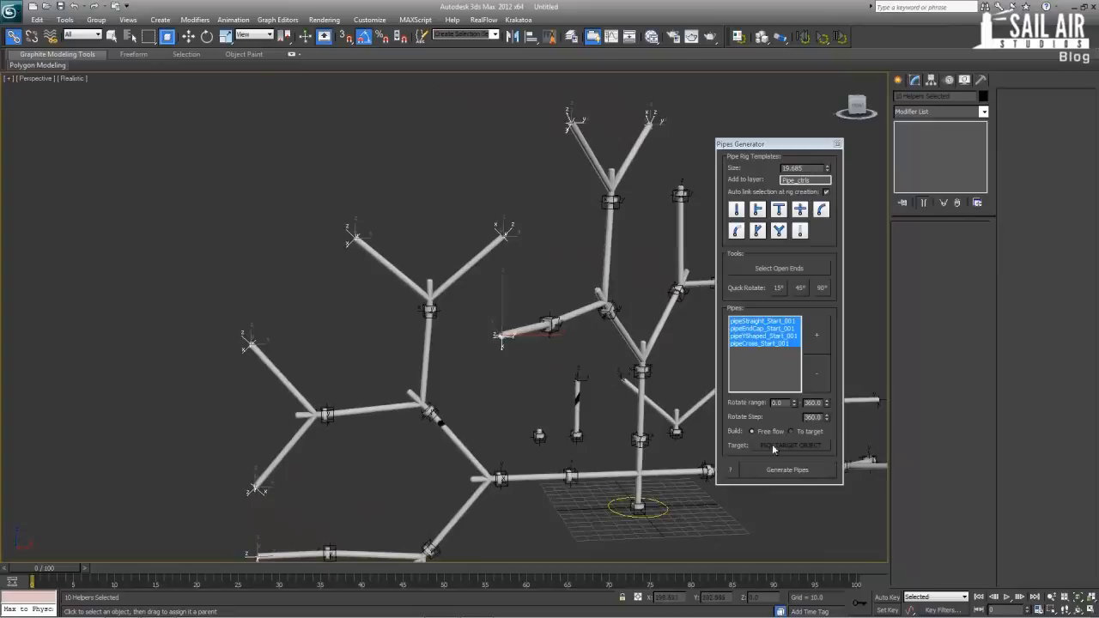
{"action": "left_click", "coordinate": [783, 470]}
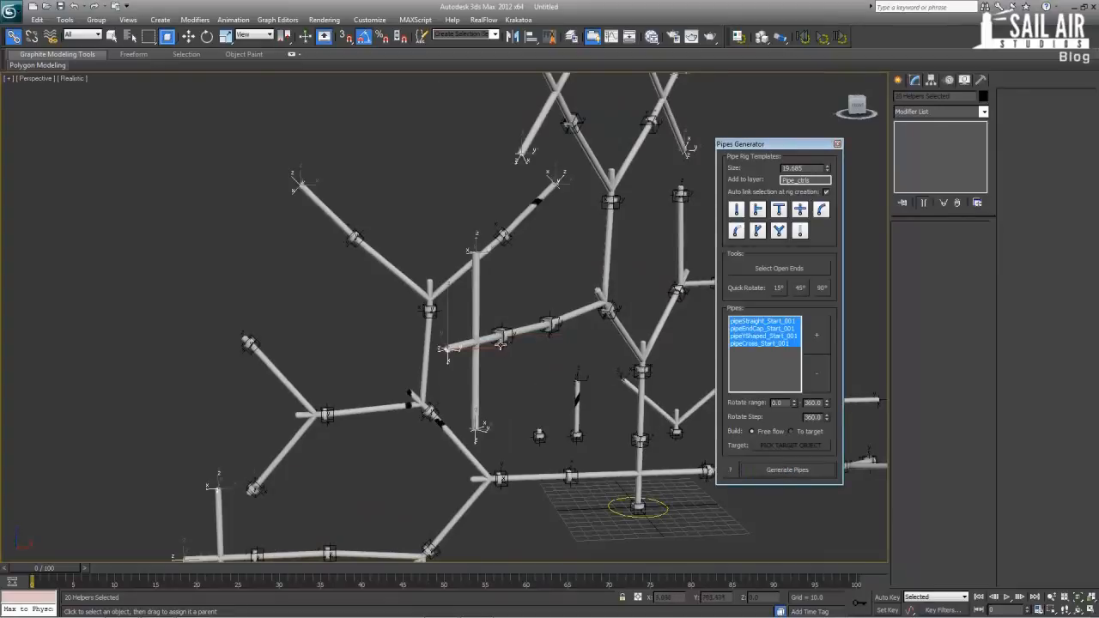
Examine the generated pipe network from several sides, checking its branches, capped ends and open ends.
{"action": "scroll", "coordinate": [447, 355], "scroll_direction": "down", "scroll_amount": 10}
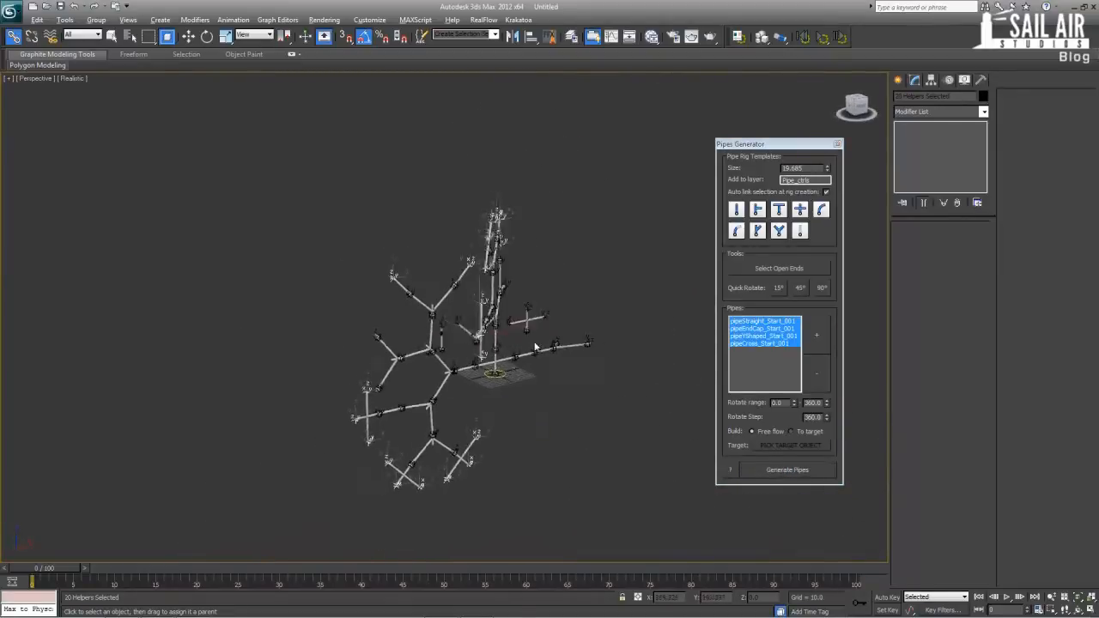
{"action": "mouse_move", "coordinate": [534, 346]}
{"action": "middle_mouse_down", "text": "alt"}
{"action": "mouse_move", "coordinate": [586, 351]}
{"action": "mouse_move", "coordinate": [562, 360]}
{"action": "mouse_move", "coordinate": [467, 348]}
{"action": "mouse_move", "coordinate": [523, 346]}
{"action": "mouse_move", "coordinate": [511, 361]}
{"action": "mouse_move", "coordinate": [534, 365]}
{"action": "middle_mouse_up", "text": "alt"}
{"action": "scroll", "coordinate": [522, 346], "scroll_direction": "up", "scroll_amount": 5}
{"action": "scroll", "coordinate": [666, 307], "scroll_direction": "down", "scroll_amount": 3}
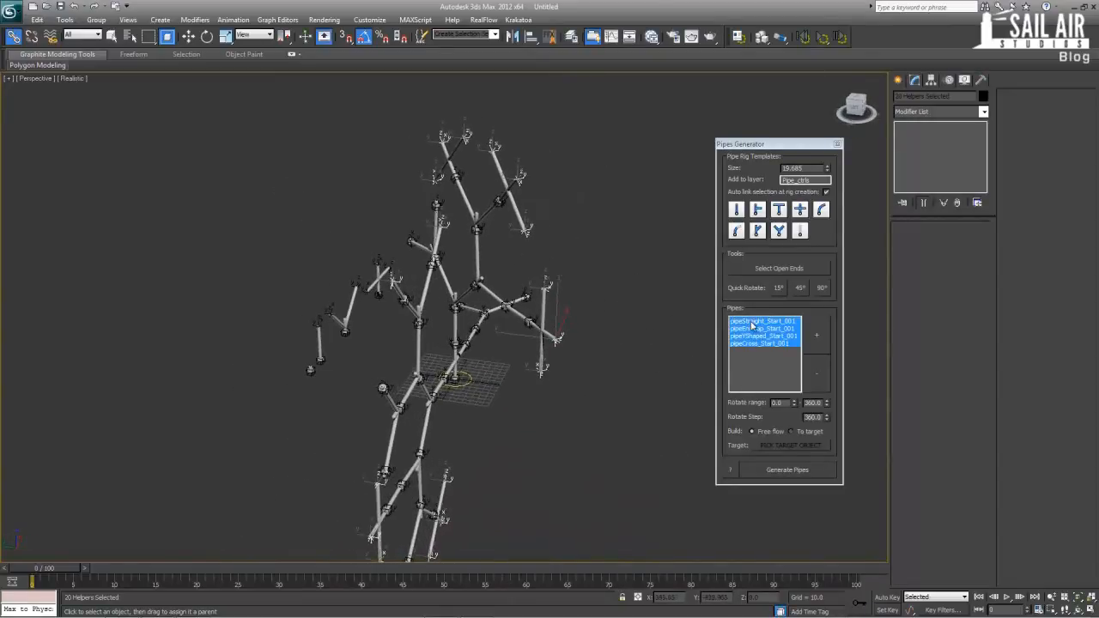
{"action": "middle_click_drag", "start_coordinate": [611, 359], "coordinate": [728, 389], "text": "alt"}
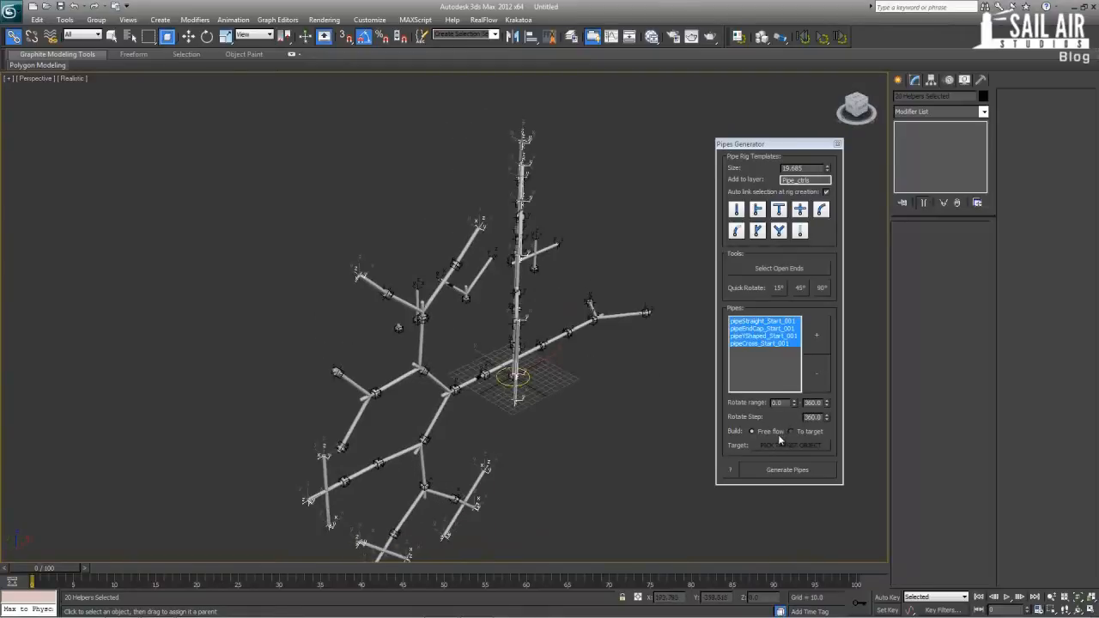
{"action": "middle_click_drag", "start_coordinate": [558, 345], "coordinate": [692, 347], "text": "alt"}
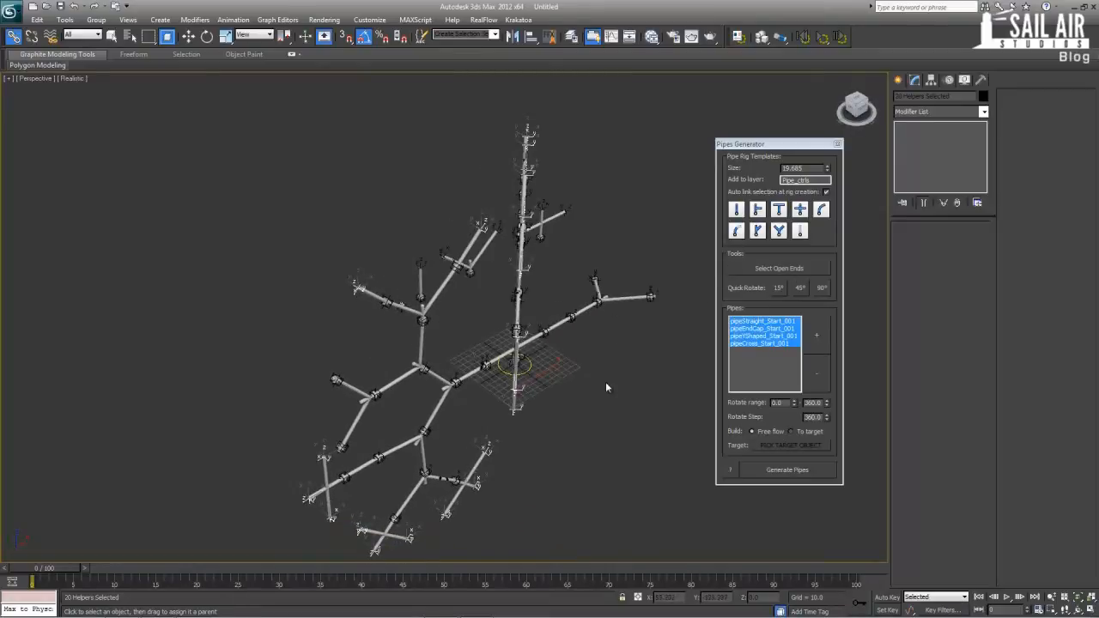
{"action": "middle_click_drag", "start_coordinate": [606, 388], "coordinate": [542, 400], "text": "alt"}
{"action": "left_click", "coordinate": [543, 399]}
{"action": "middle_click_drag", "start_coordinate": [557, 357], "coordinate": [478, 349], "text": "alt"}
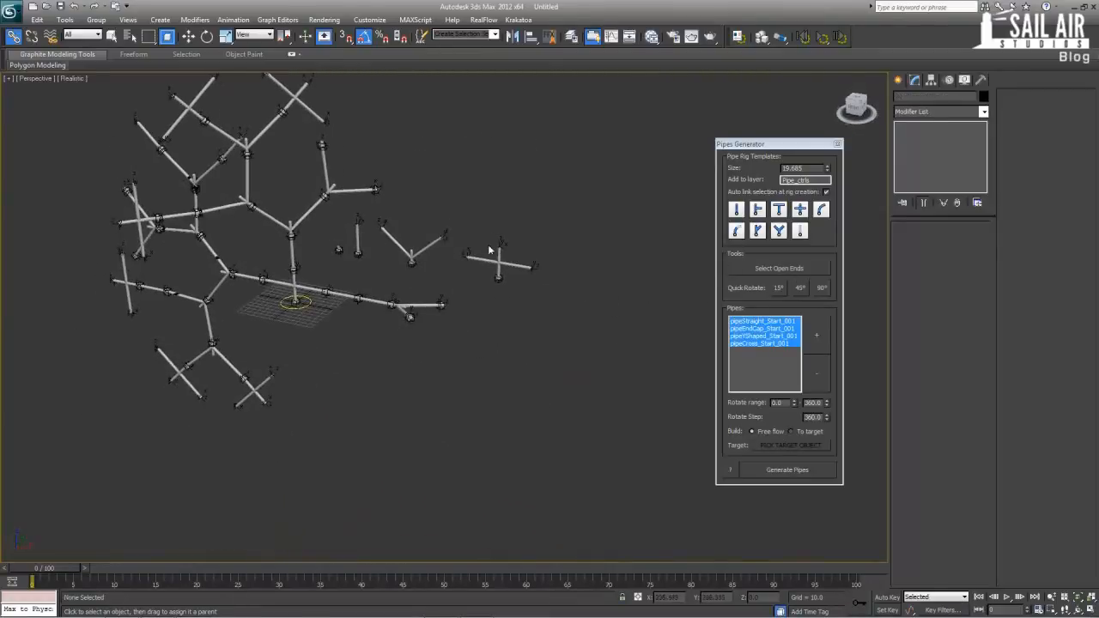
{"action": "scroll", "coordinate": [421, 355], "scroll_direction": "up", "scroll_amount": 3}
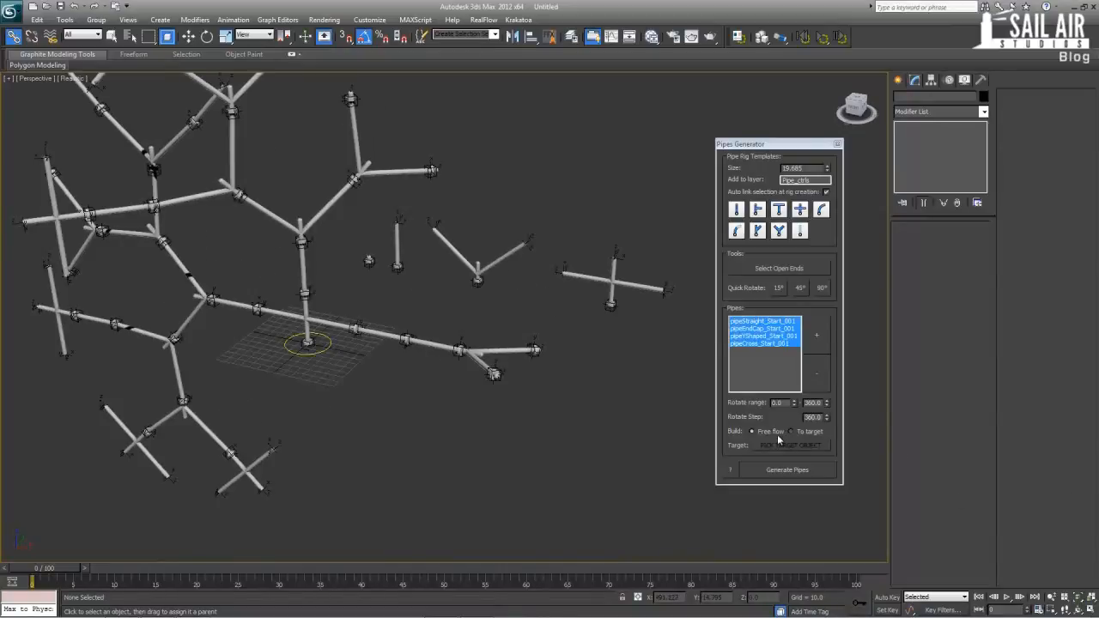
{"action": "middle_click_drag", "start_coordinate": [552, 310], "coordinate": [367, 220], "text": "alt"}
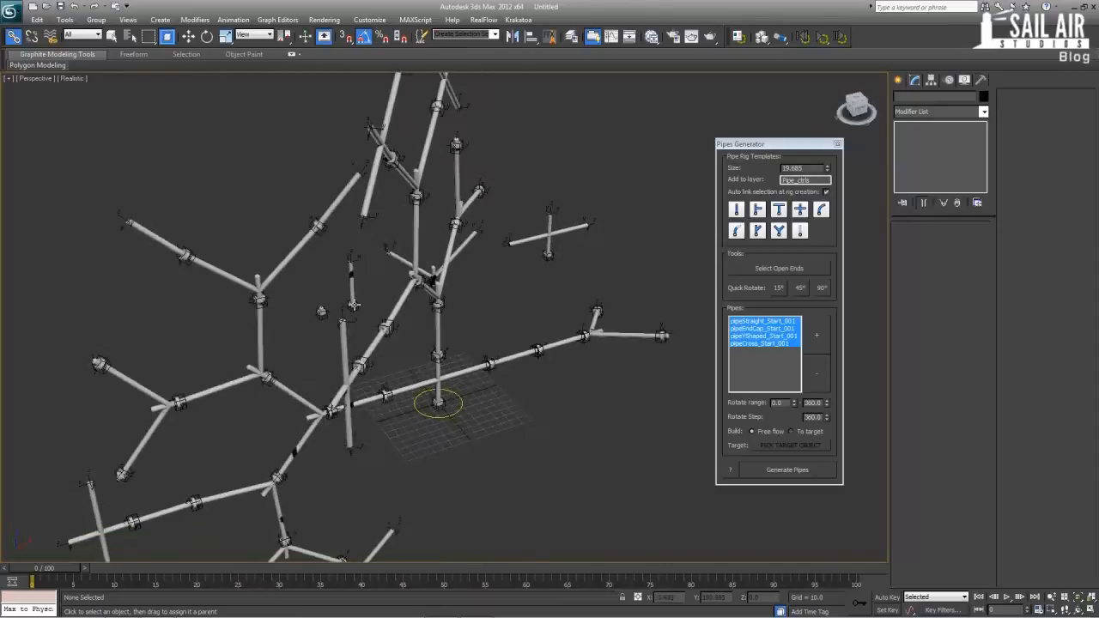
Generate a pipeEndCap_Start_001 piece on the single open end pipeEnd_042 of an outer cross pipe.
{"action": "left_click", "coordinate": [369, 219]}
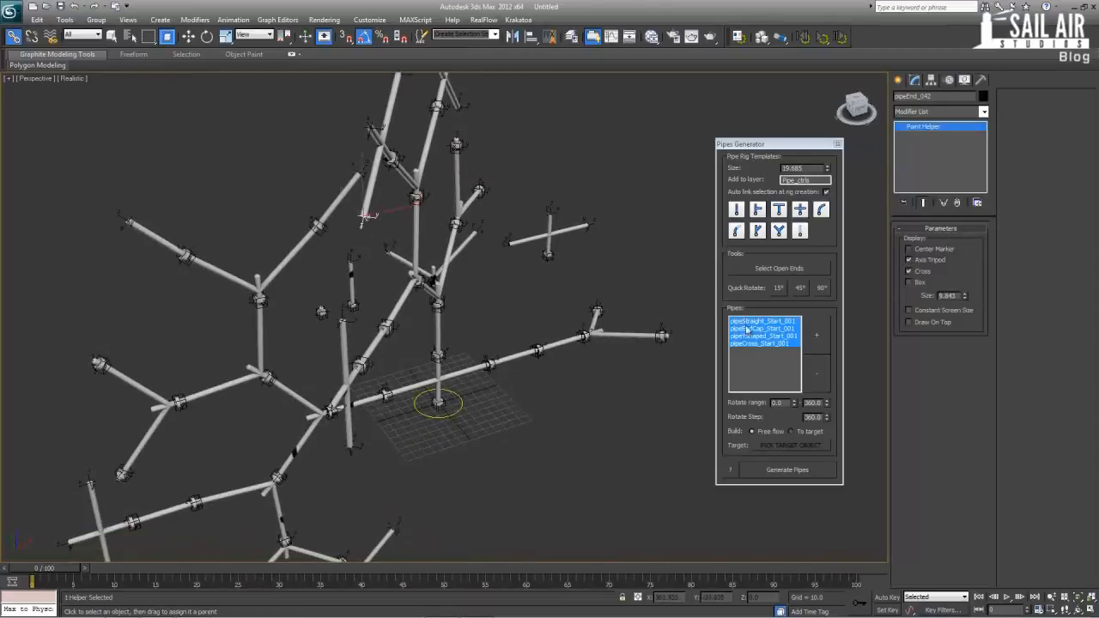
{"action": "left_click", "coordinate": [380, 232]}
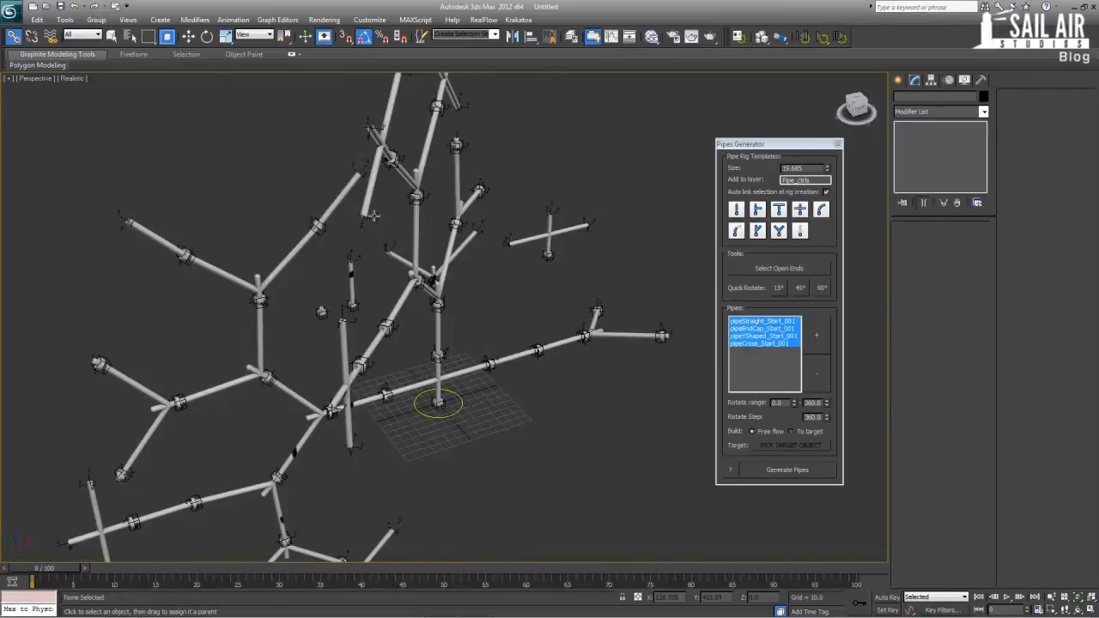
{"action": "left_click", "coordinate": [372, 216]}
{"action": "left_click", "coordinate": [772, 329]}
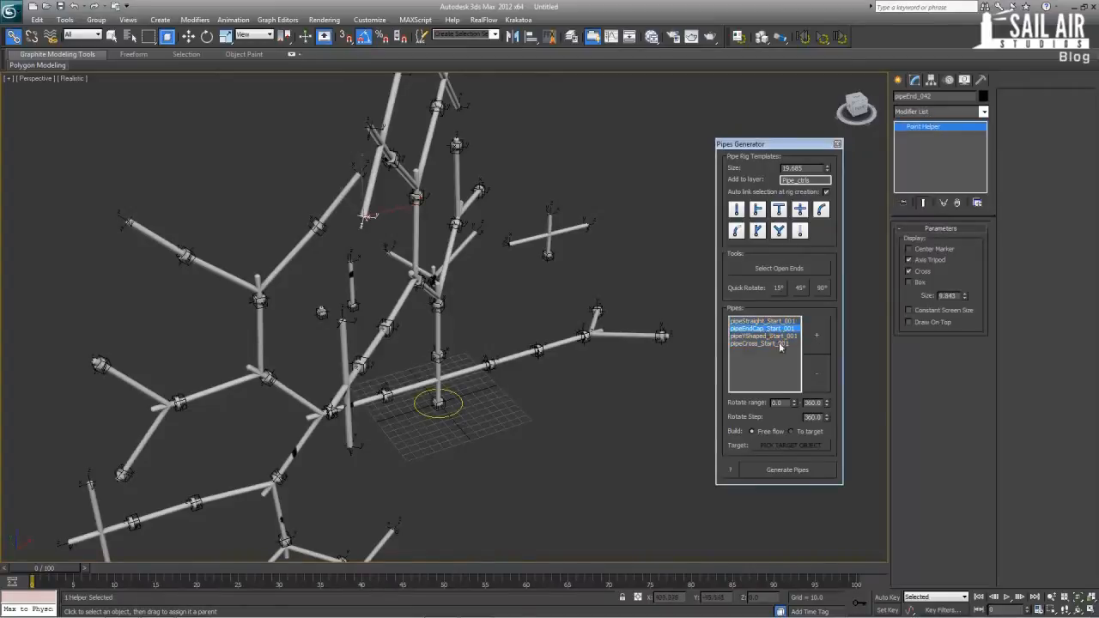
{"action": "left_click", "coordinate": [787, 470]}
{"action": "left_click", "coordinate": [658, 354]}
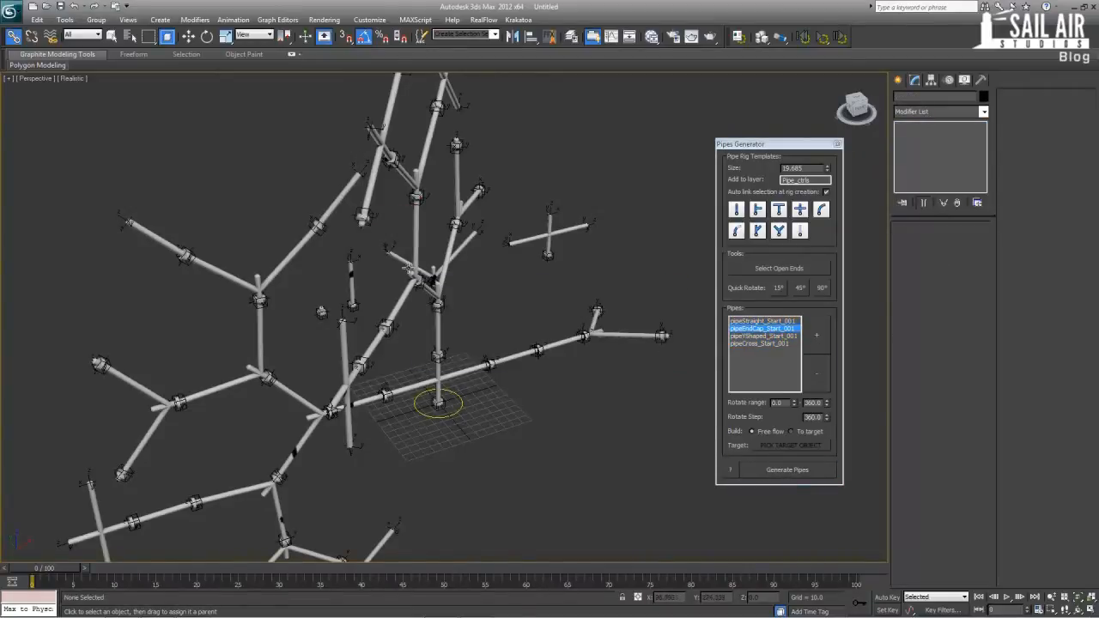
Generate a pipeYShaped_Start_001 piece on the open end pipeEnd_041 of the same cross pipe, then clear the selection.
{"action": "middle_click_drag", "start_coordinate": [409, 269], "coordinate": [660, 289]}
{"action": "left_click", "coordinate": [400, 346]}
{"action": "key", "text": "z"}
{"action": "left_click", "coordinate": [615, 137]}
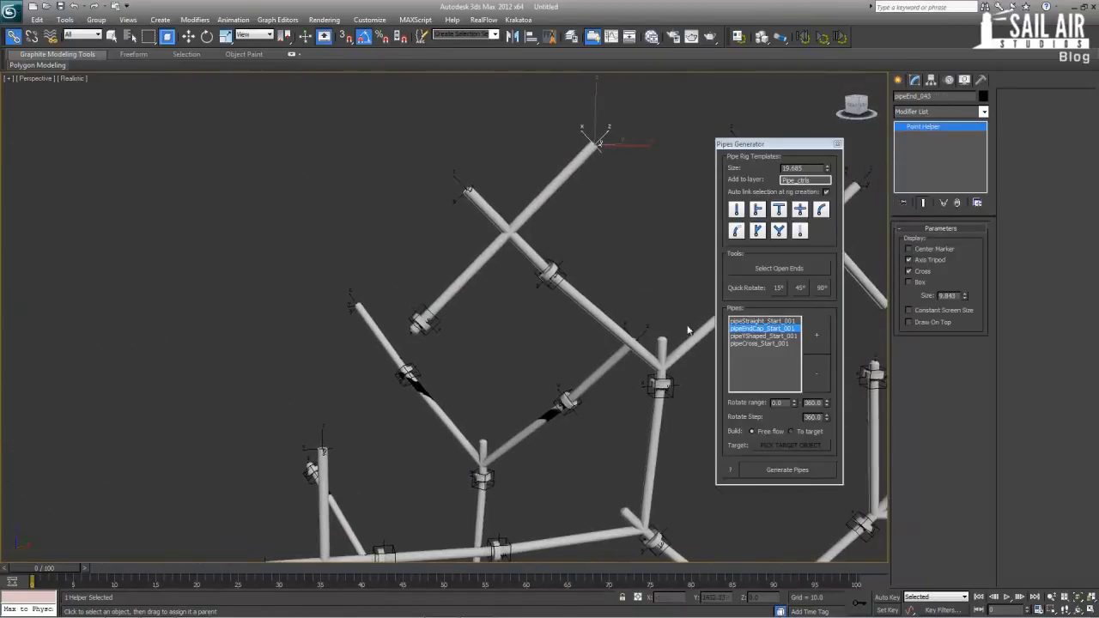
{"action": "middle_click_drag", "start_coordinate": [473, 313], "coordinate": [476, 273], "text": "alt"}
{"action": "left_click", "coordinate": [471, 195]}
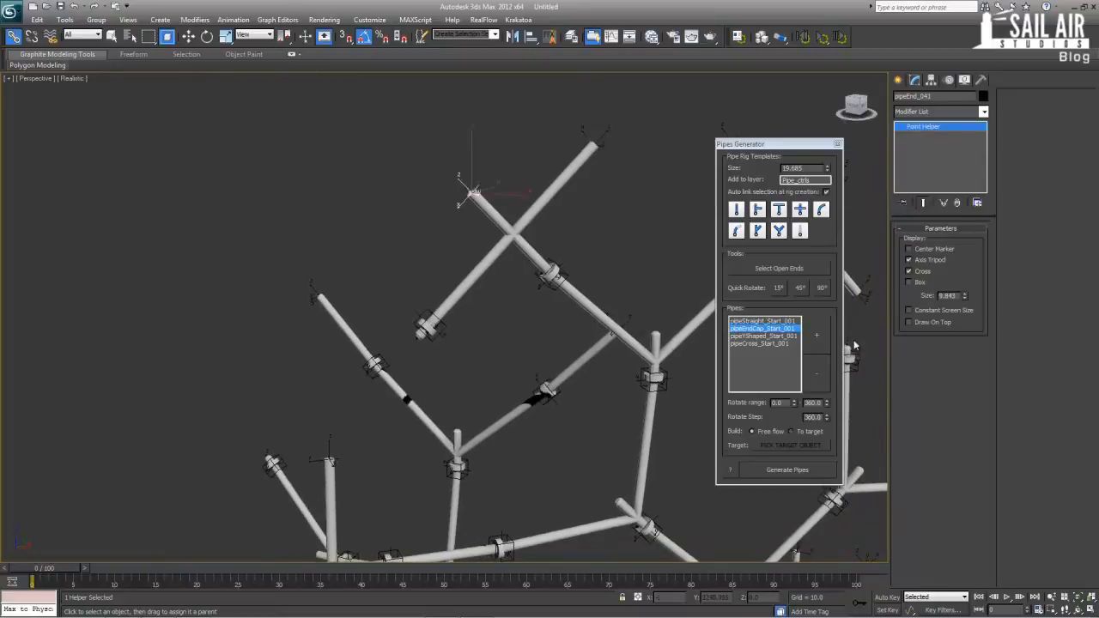
{"action": "left_click", "coordinate": [773, 336]}
{"action": "left_click", "coordinate": [807, 474]}
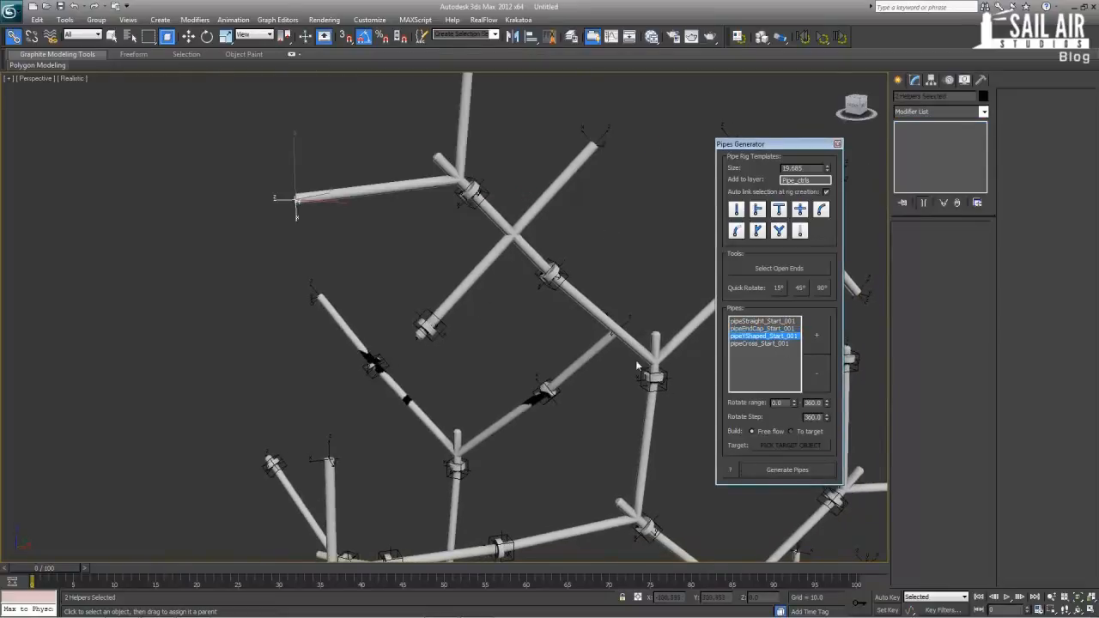
{"action": "middle_click_drag", "start_coordinate": [635, 360], "coordinate": [531, 182], "text": "alt"}
{"action": "scroll", "coordinate": [481, 255], "scroll_direction": "down", "scroll_amount": 3}
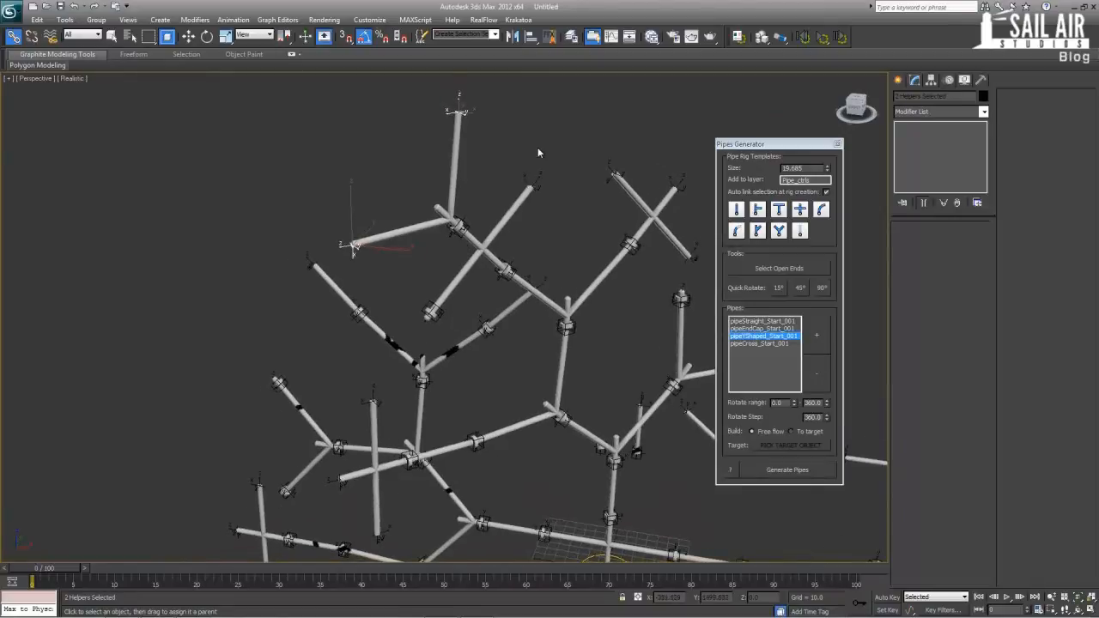
{"action": "left_click", "coordinate": [538, 151]}
{"action": "scroll", "coordinate": [430, 305], "scroll_direction": "down", "scroll_amount": 5}
{"action": "middle_click_drag", "start_coordinate": [430, 306], "coordinate": [483, 240], "text": "alt"}
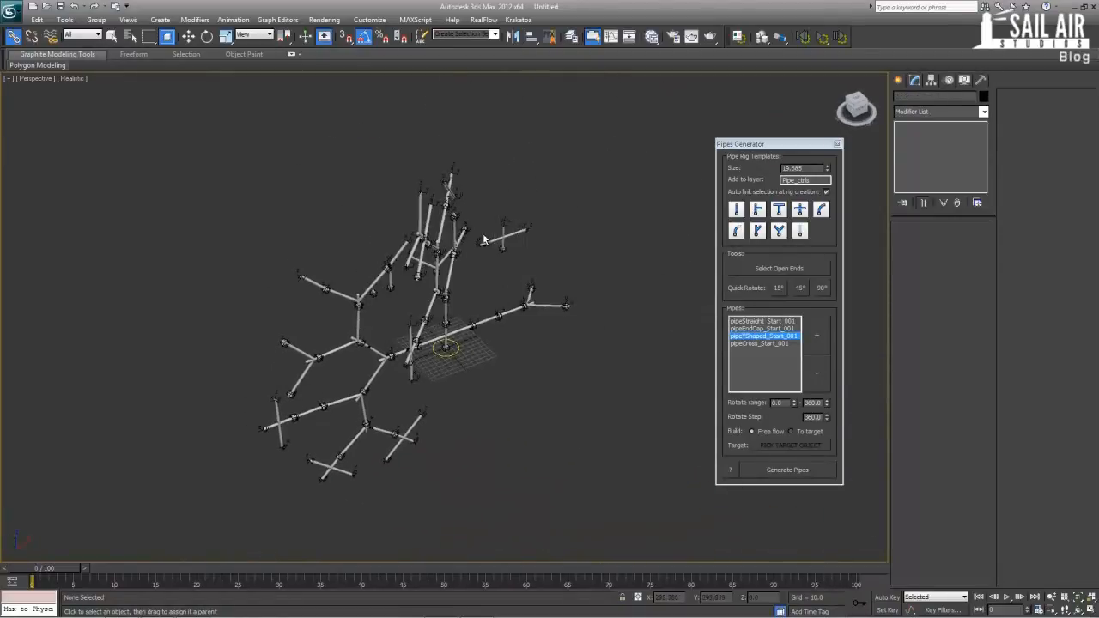
Select all open ends of the network from its base start helper and generate pipeYShaped_Start_001 pieces on them.
{"action": "left_click", "coordinate": [795, 475]}
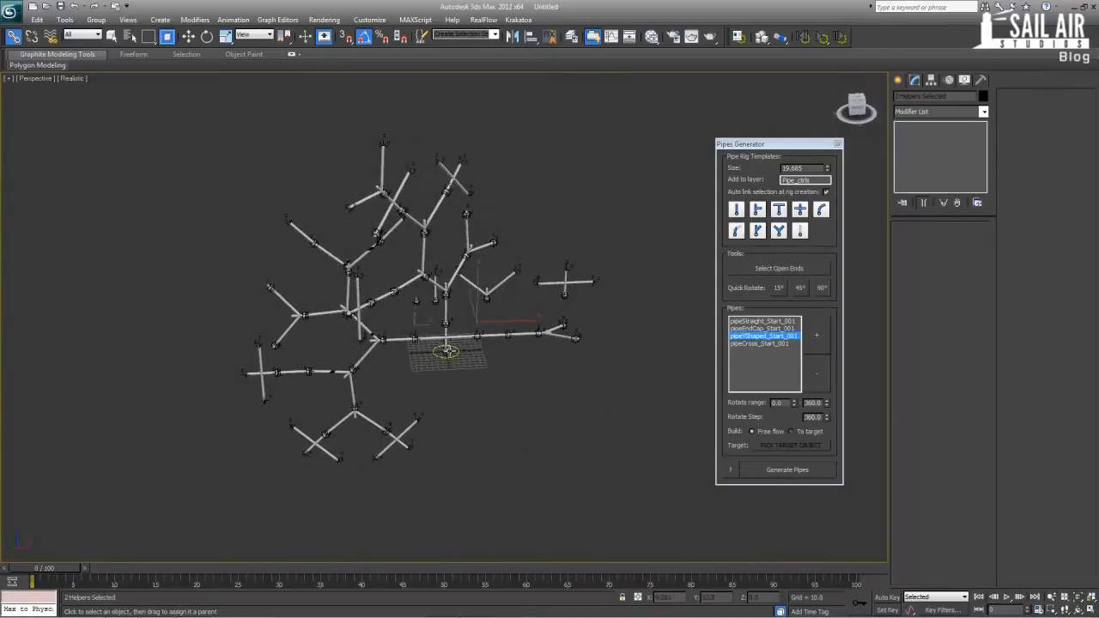
{"action": "left_click", "coordinate": [450, 353]}
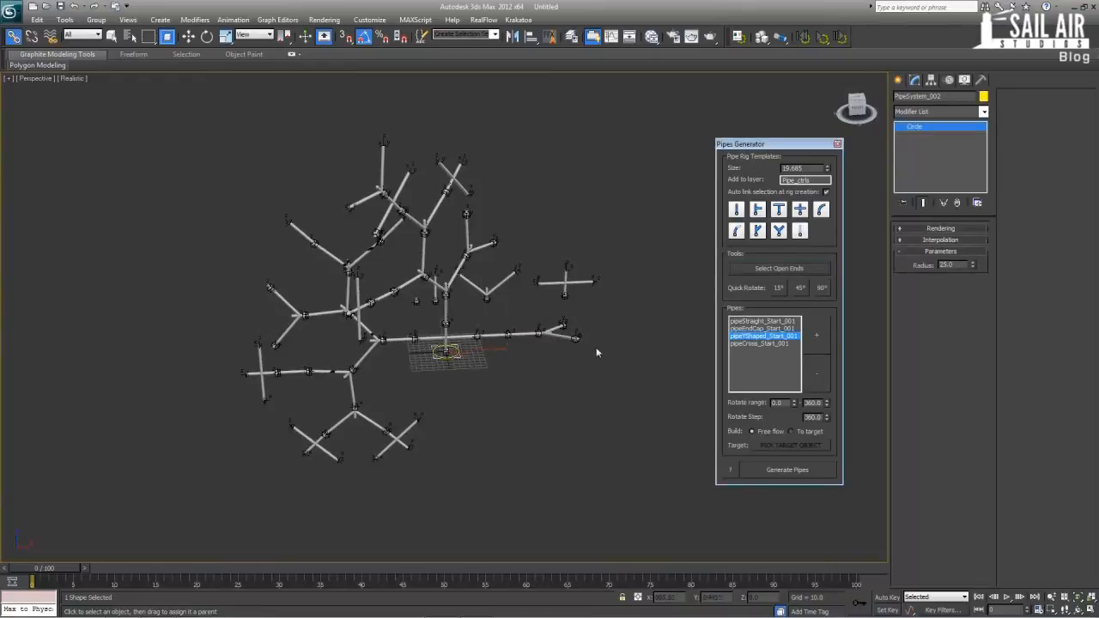
{"action": "scroll", "coordinate": [520, 370], "scroll_direction": "up", "scroll_amount": 5}
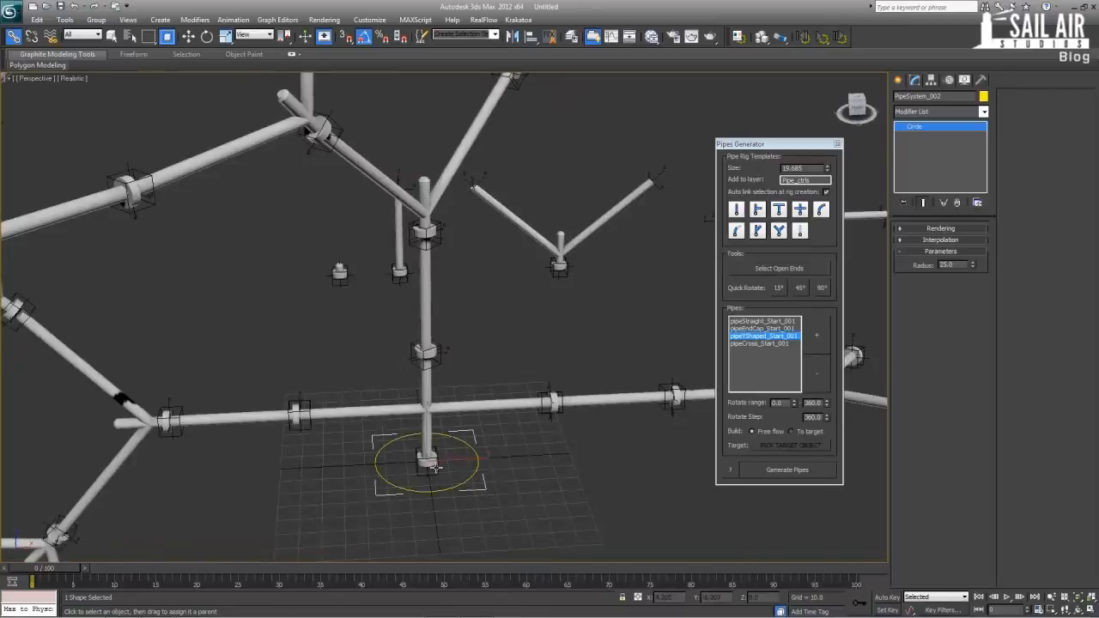
{"action": "left_click", "coordinate": [430, 463]}
{"action": "left_click", "coordinate": [765, 269]}
{"action": "scroll", "coordinate": [629, 331], "scroll_direction": "down", "scroll_amount": 3}
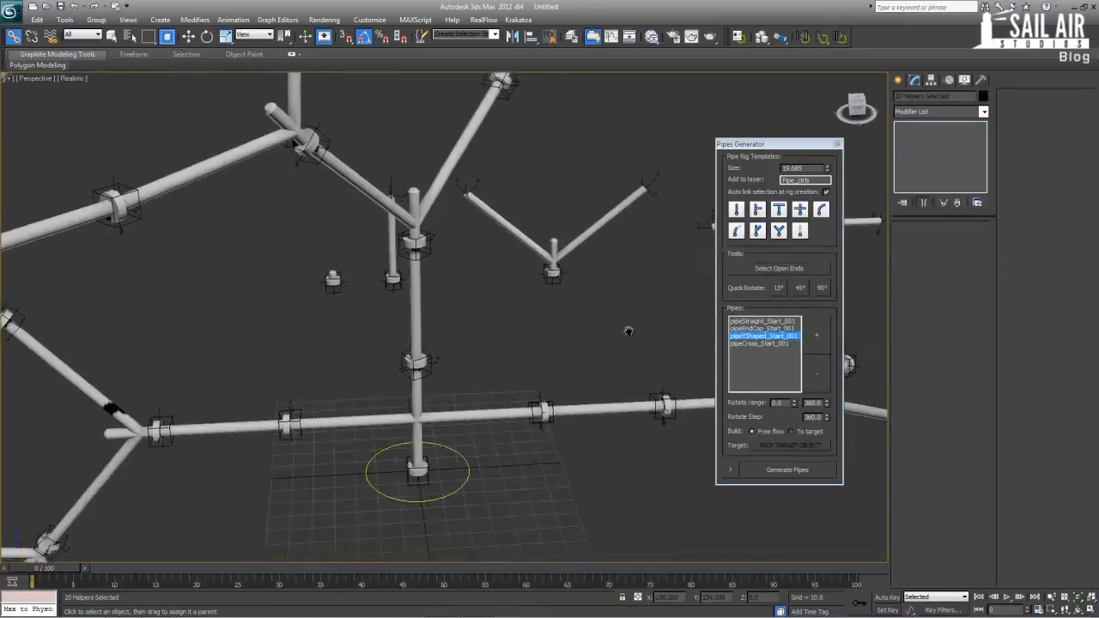
{"action": "left_click", "coordinate": [787, 470]}
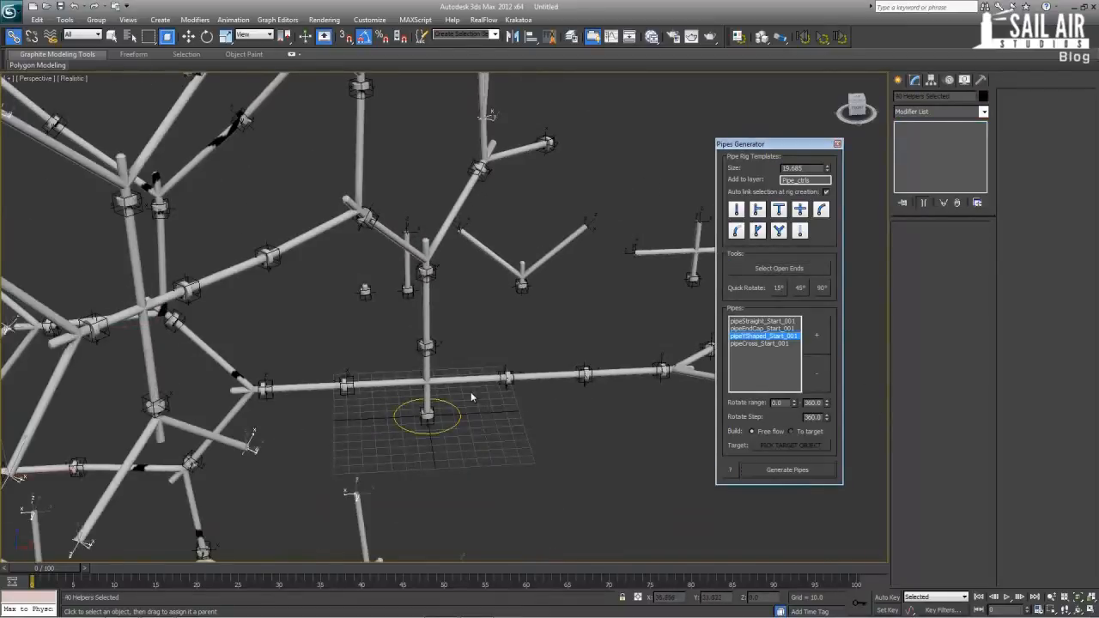
{"action": "scroll", "coordinate": [473, 392], "scroll_direction": "down", "scroll_amount": 4}
{"action": "mouse_move", "coordinate": [509, 378]}
{"action": "middle_mouse_down", "text": "alt"}
{"action": "mouse_move", "coordinate": [606, 360]}
{"action": "mouse_move", "coordinate": [618, 318]}
{"action": "mouse_move", "coordinate": [494, 364]}
{"action": "middle_mouse_up", "text": "alt"}
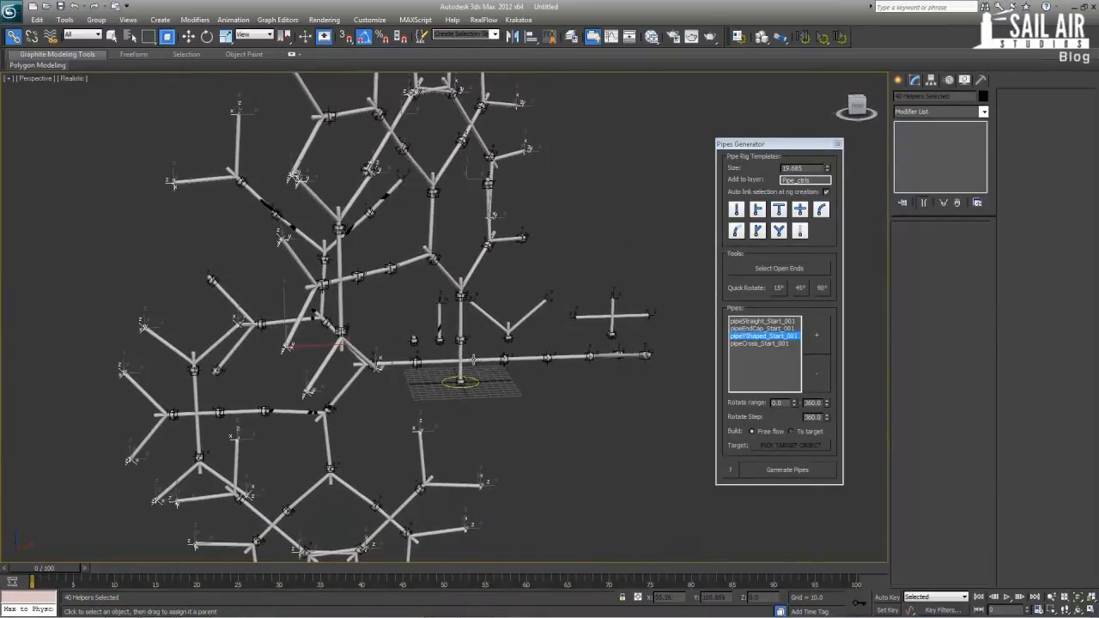
{"action": "scroll", "coordinate": [470, 385], "scroll_direction": "up", "scroll_amount": 3}
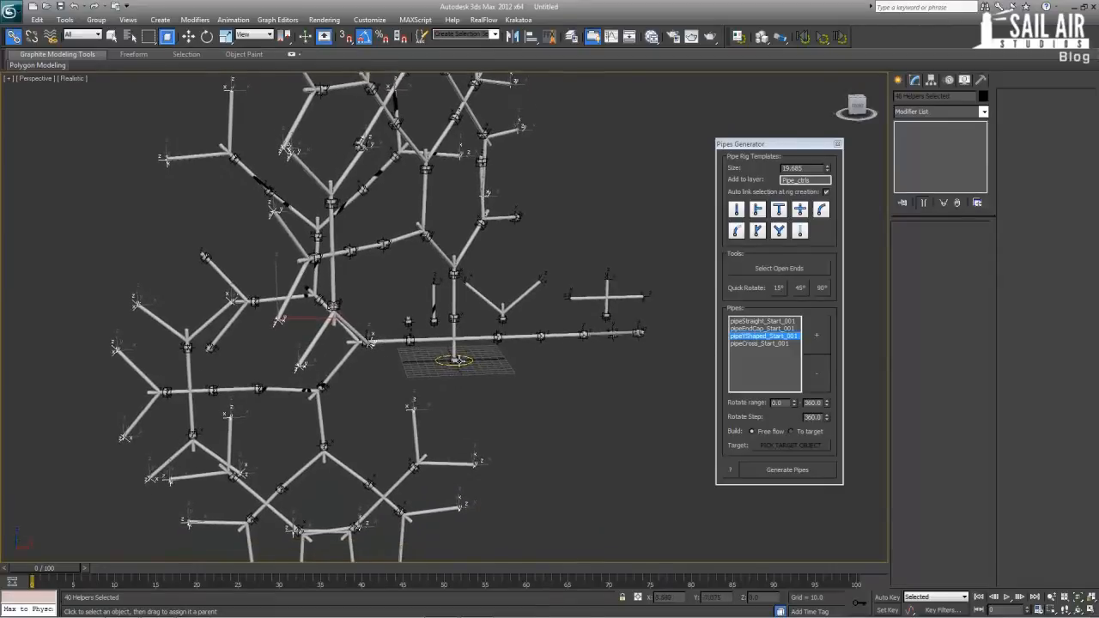
Select all open ends from the base start helper again and choose pipeEndCap_Start_001 as the piece for generation.
{"action": "left_click", "coordinate": [468, 384]}
{"action": "scroll", "coordinate": [474, 385], "scroll_direction": "down", "scroll_amount": 5}
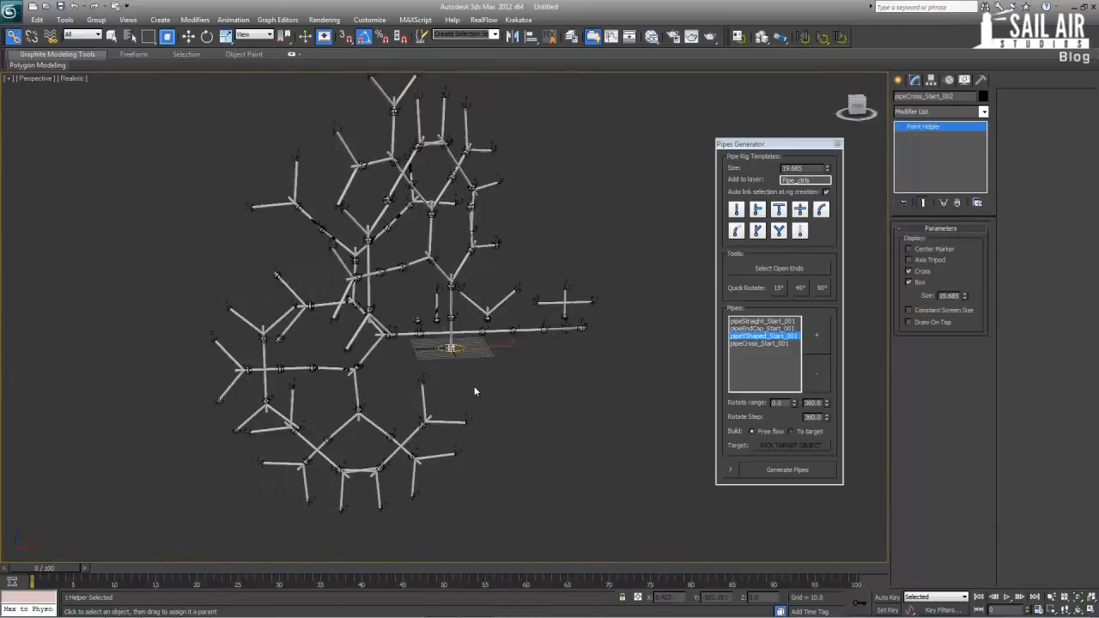
{"action": "left_click", "coordinate": [778, 268]}
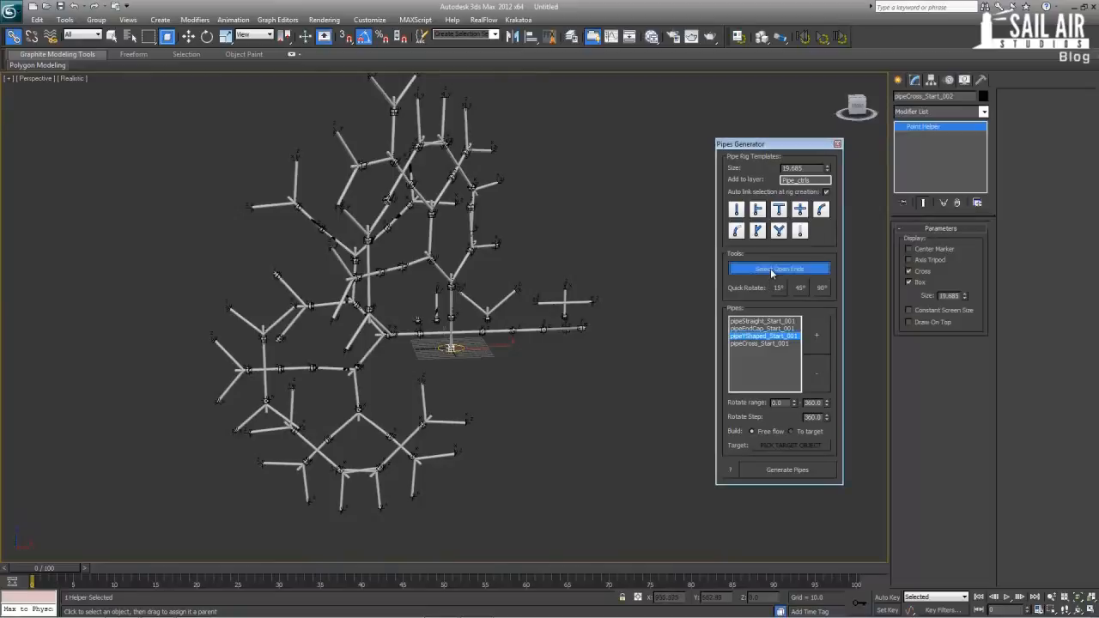
{"action": "left_click", "coordinate": [762, 328]}
Select the pipeCross_Start_002 start helper at the base of the network and frame it in the view.
{"action": "middle_click_drag", "start_coordinate": [552, 326], "coordinate": [461, 326], "text": "alt"}
{"action": "scroll", "coordinate": [461, 327], "scroll_direction": "up", "scroll_amount": 2}
{"action": "scroll", "coordinate": [461, 326], "scroll_direction": "up", "scroll_amount": 5}
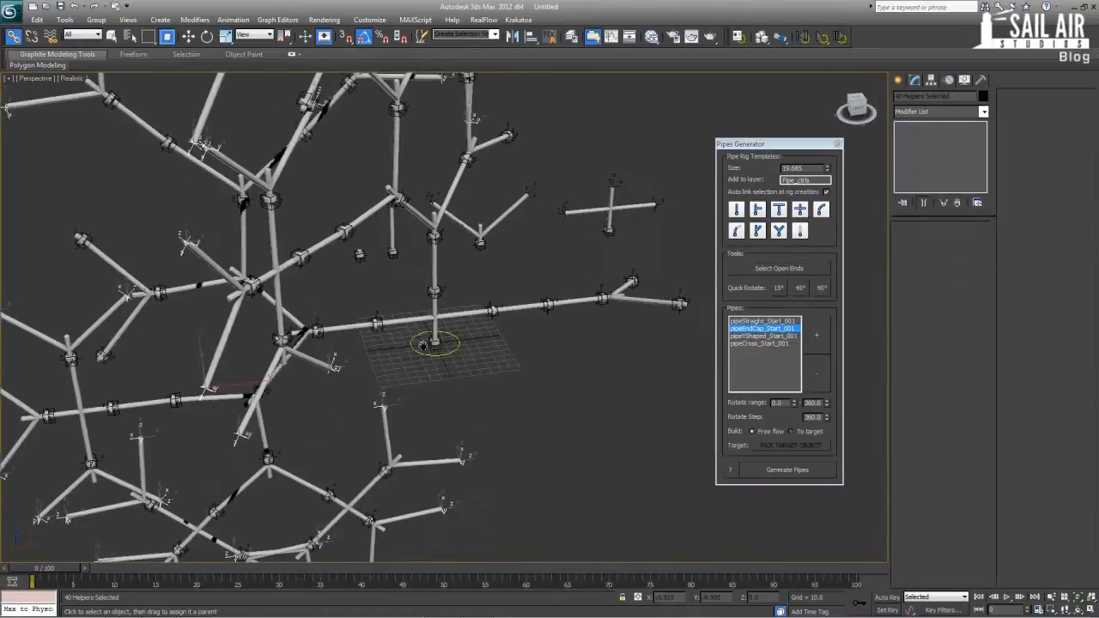
{"action": "scroll", "coordinate": [419, 345], "scroll_direction": "down", "scroll_amount": 5}
{"action": "scroll", "coordinate": [419, 344], "scroll_direction": "up", "scroll_amount": 5}
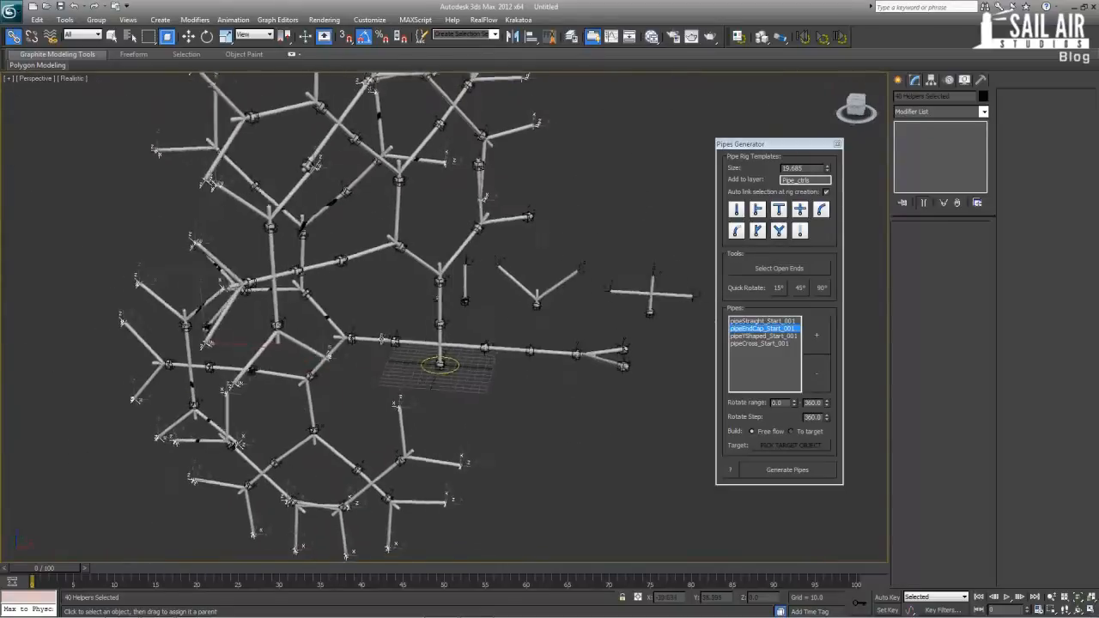
{"action": "left_click", "coordinate": [443, 428]}
{"action": "key", "text": "z"}
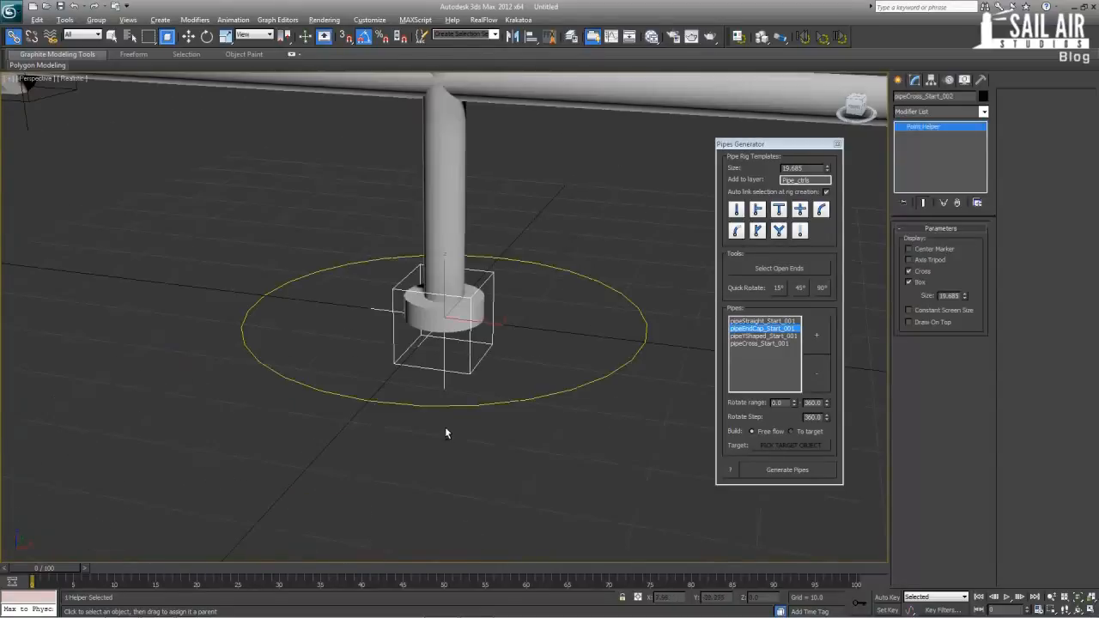
Select all open ends from the base start helper and generate pipeEndCap_Start_001 pieces on them, acknowledging the closing message.
{"action": "mouse_move", "coordinate": [444, 434]}
{"action": "middle_mouse_down", "text": "alt"}
{"action": "mouse_move", "coordinate": [456, 335]}
{"action": "mouse_move", "coordinate": [456, 433]}
{"action": "middle_mouse_up", "text": "alt"}
{"action": "scroll", "coordinate": [490, 326], "scroll_direction": "down", "scroll_amount": 10}
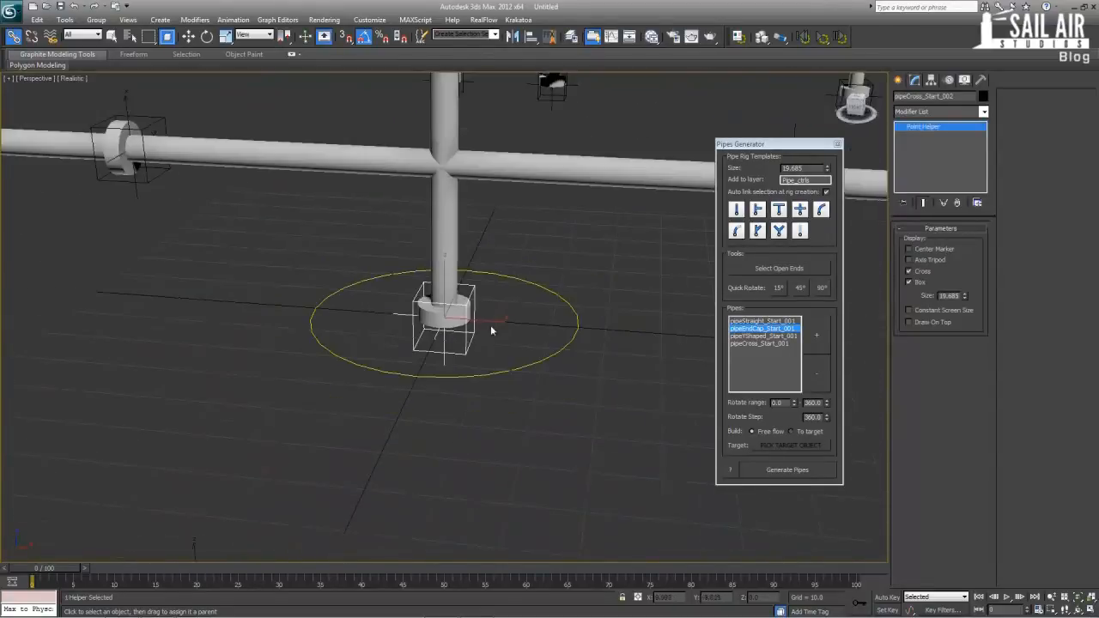
{"action": "mouse_move", "coordinate": [434, 328]}
{"action": "middle_mouse_down", "text": "alt"}
{"action": "mouse_move", "coordinate": [542, 326]}
{"action": "mouse_move", "coordinate": [445, 333]}
{"action": "middle_mouse_up", "text": "alt"}
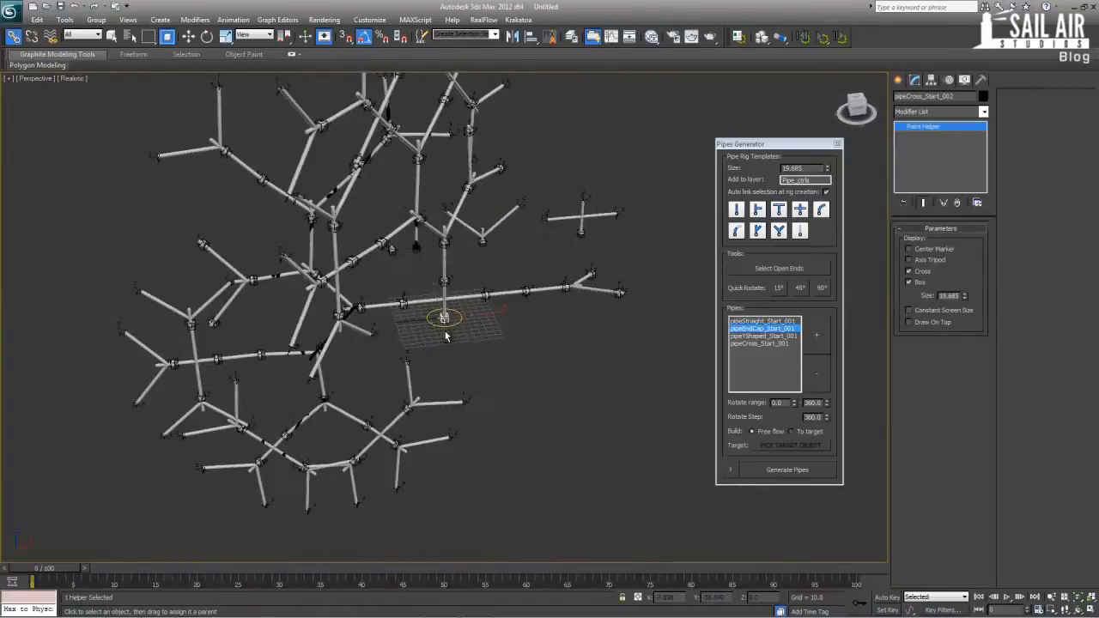
{"action": "left_click", "coordinate": [795, 270]}
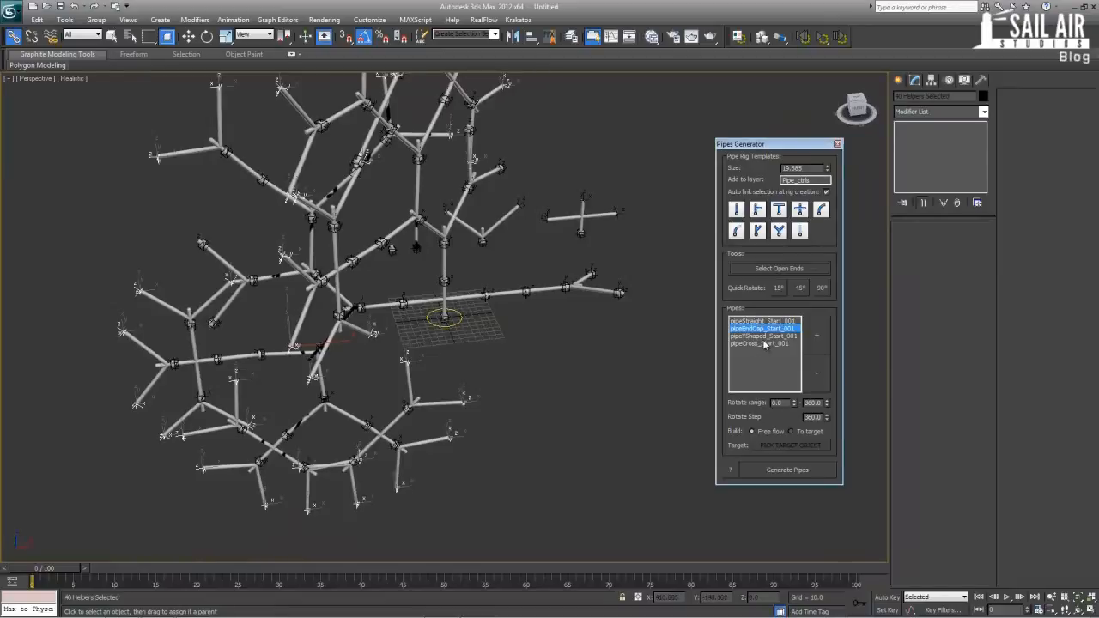
{"action": "mouse_move", "coordinate": [261, 371]}
{"action": "middle_mouse_down", "text": "alt"}
{"action": "mouse_move", "coordinate": [326, 355]}
{"action": "mouse_move", "coordinate": [276, 358]}
{"action": "middle_mouse_up", "text": "alt"}
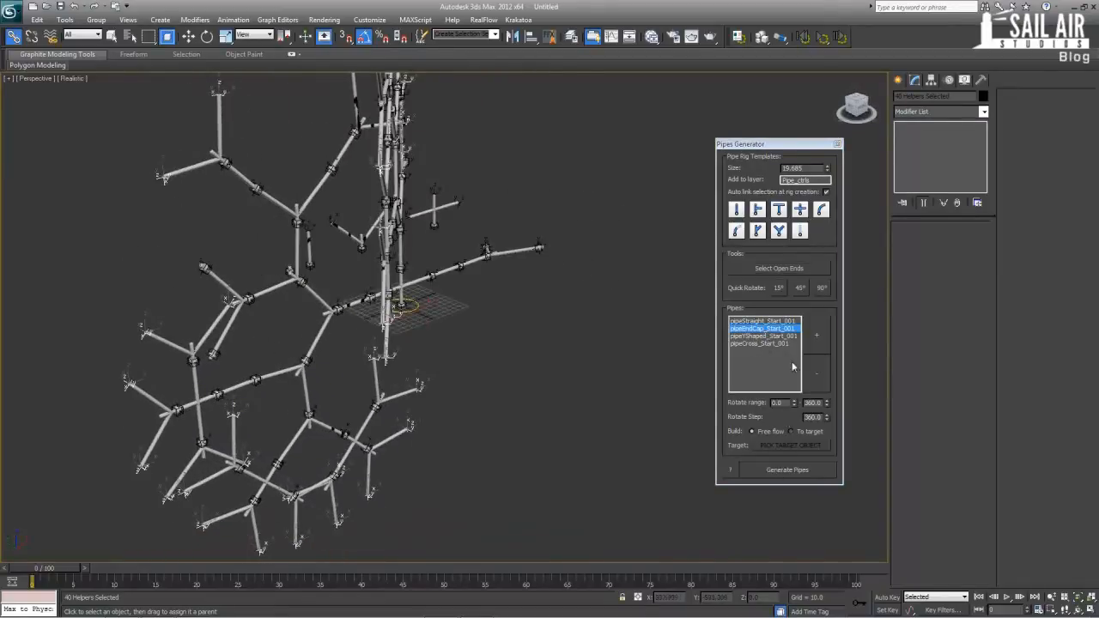
{"action": "left_click", "coordinate": [788, 469]}
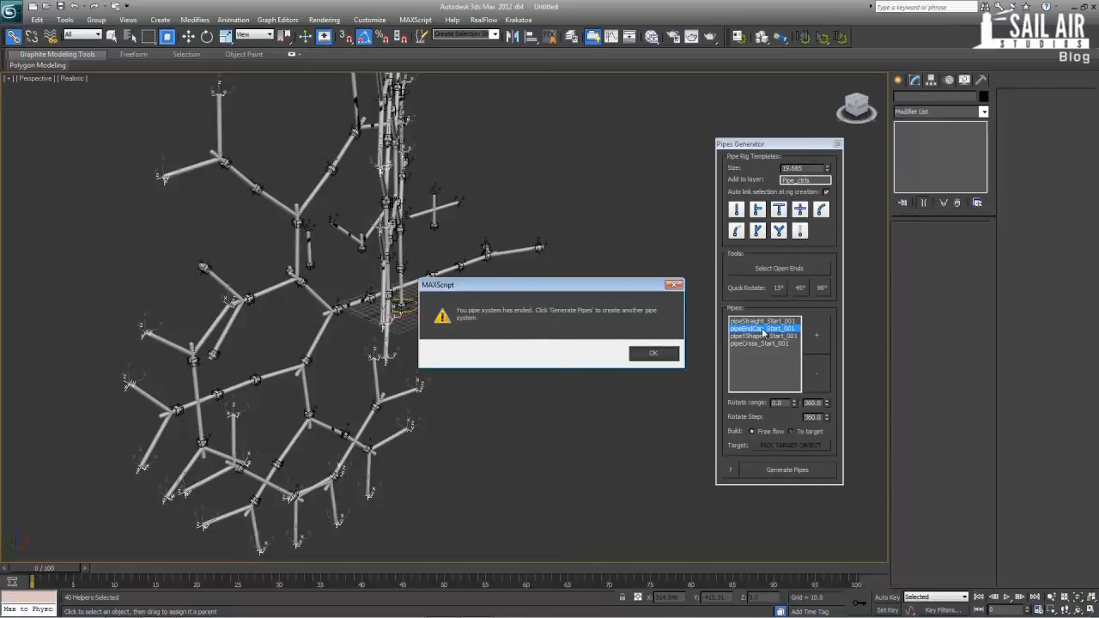
{"action": "left_click", "coordinate": [652, 357]}
Select the pipeCross_Start_002 base helper and quick-rotate the whole network in 15° increments.
{"action": "middle_click_drag", "start_coordinate": [453, 325], "coordinate": [474, 393], "text": "alt"}
{"action": "key", "text": "F4"}
{"action": "key", "text": "F4"}
{"action": "scroll", "coordinate": [459, 364], "scroll_direction": "up", "scroll_amount": 3}
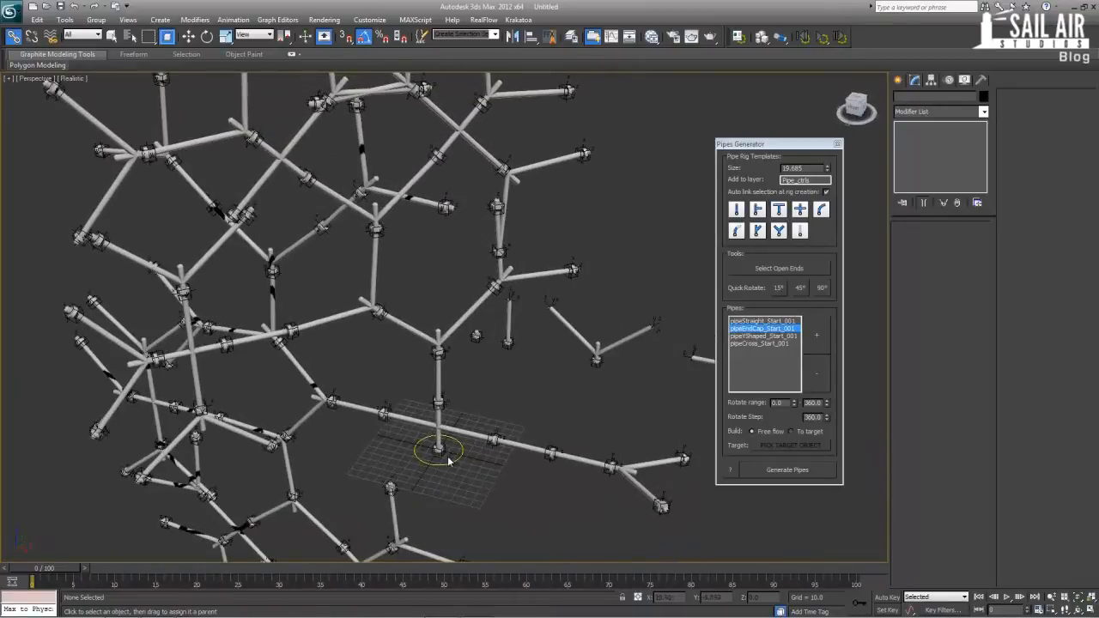
{"action": "left_click", "coordinate": [445, 455]}
{"action": "left_click", "coordinate": [779, 289]}
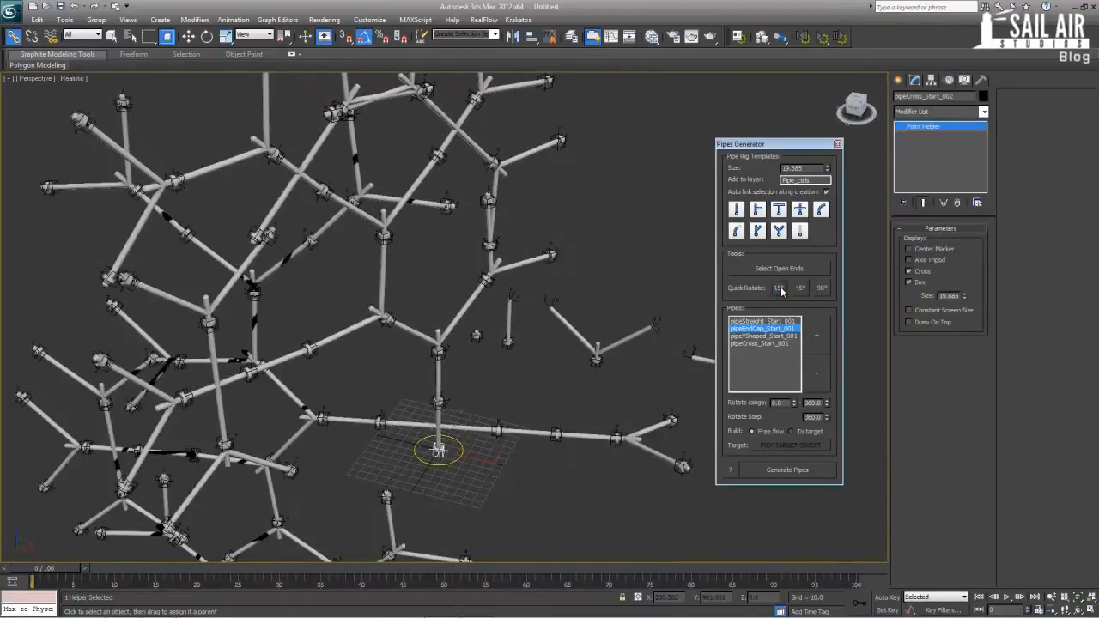
{"action": "left_click", "coordinate": [780, 288]}
Quick-rotate the pipeYShaped_Start_005 branch in 45° increments and the pipeCross_Start_005 branch by 90°.
{"action": "left_click", "coordinate": [476, 273]}
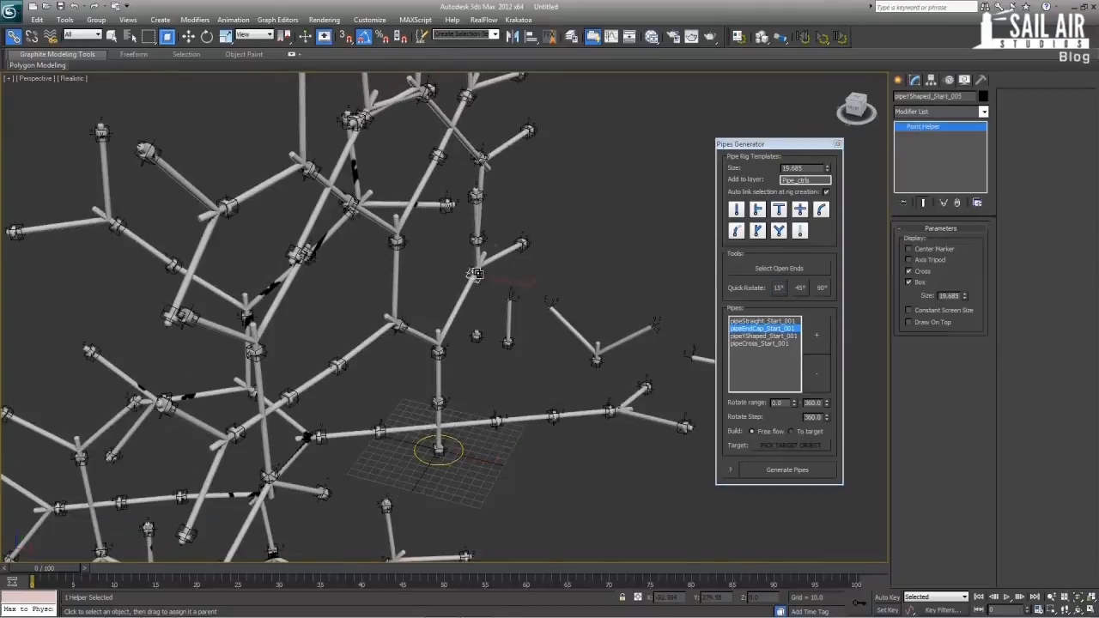
{"action": "left_click", "coordinate": [798, 288]}
{"action": "left_click", "coordinate": [796, 291]}
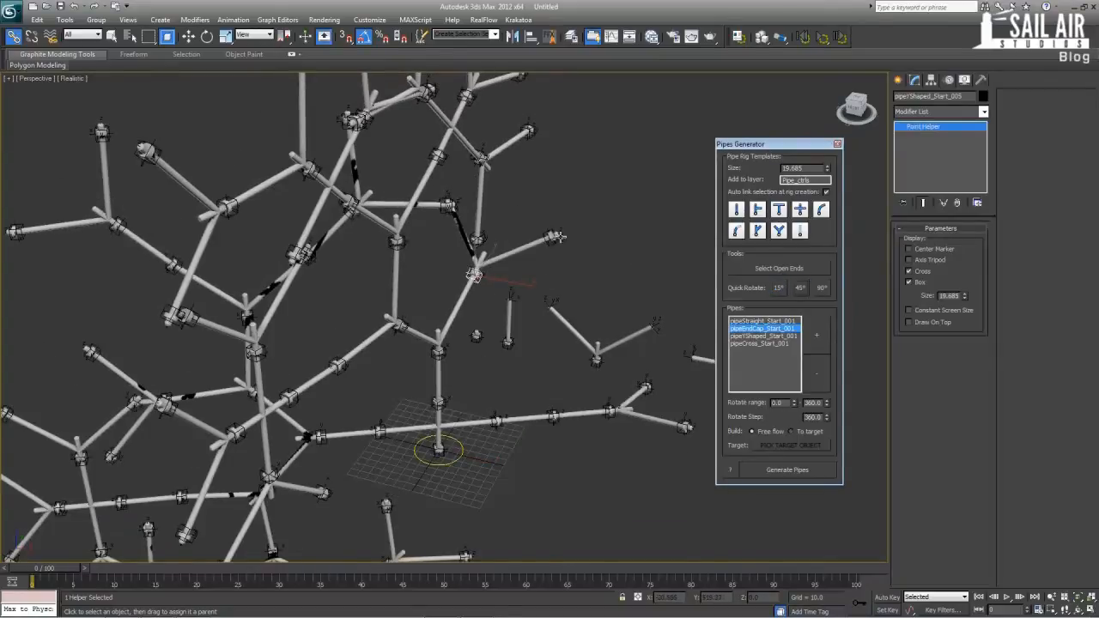
{"action": "middle_click_drag", "start_coordinate": [557, 234], "coordinate": [433, 154], "text": "alt"}
{"action": "left_click", "coordinate": [431, 151]}
{"action": "left_click", "coordinate": [822, 290]}
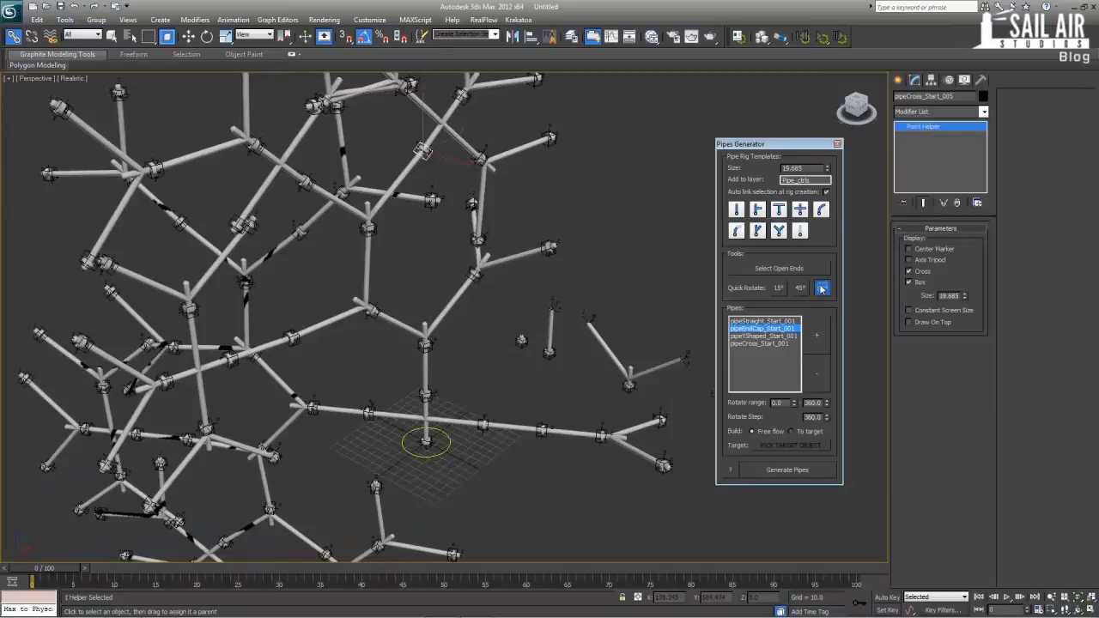
Try to quick-rotate the outer Y-shaped branch by 45° through its mesh Cylinder045.
{"action": "middle_click_drag", "start_coordinate": [496, 202], "coordinate": [558, 219], "text": "alt"}
{"action": "scroll", "coordinate": [454, 187], "scroll_direction": "up", "scroll_amount": 2}
{"action": "scroll", "coordinate": [465, 215], "scroll_direction": "down", "scroll_amount": 5}
{"action": "left_click", "coordinate": [524, 260]}
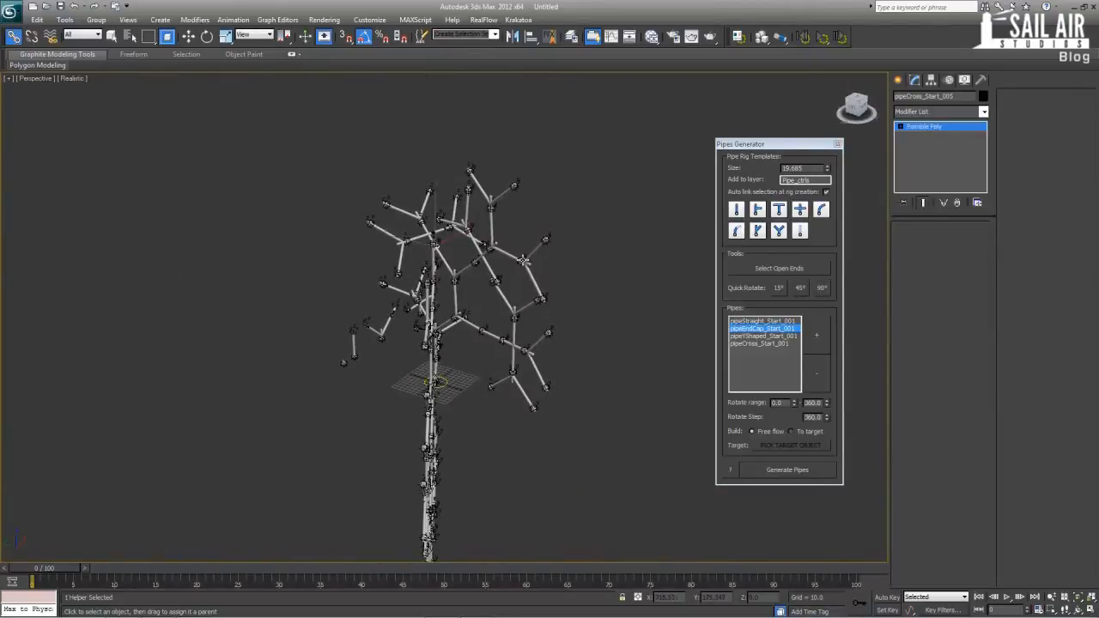
{"action": "left_click", "coordinate": [801, 289]}
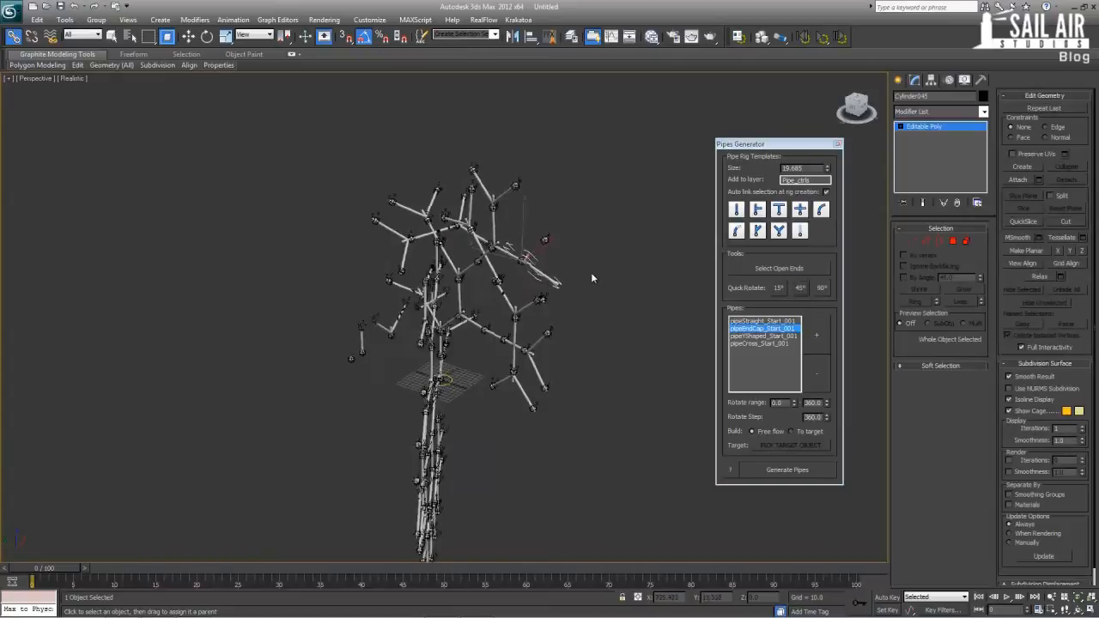
Delete the detached end cap at pipeEndCap_Start_016 and the misrotated Y-shaped pipe mesh Cylinder045.
{"action": "scroll", "coordinate": [582, 273], "scroll_direction": "up", "scroll_amount": 6}
{"action": "left_click", "coordinate": [598, 194]}
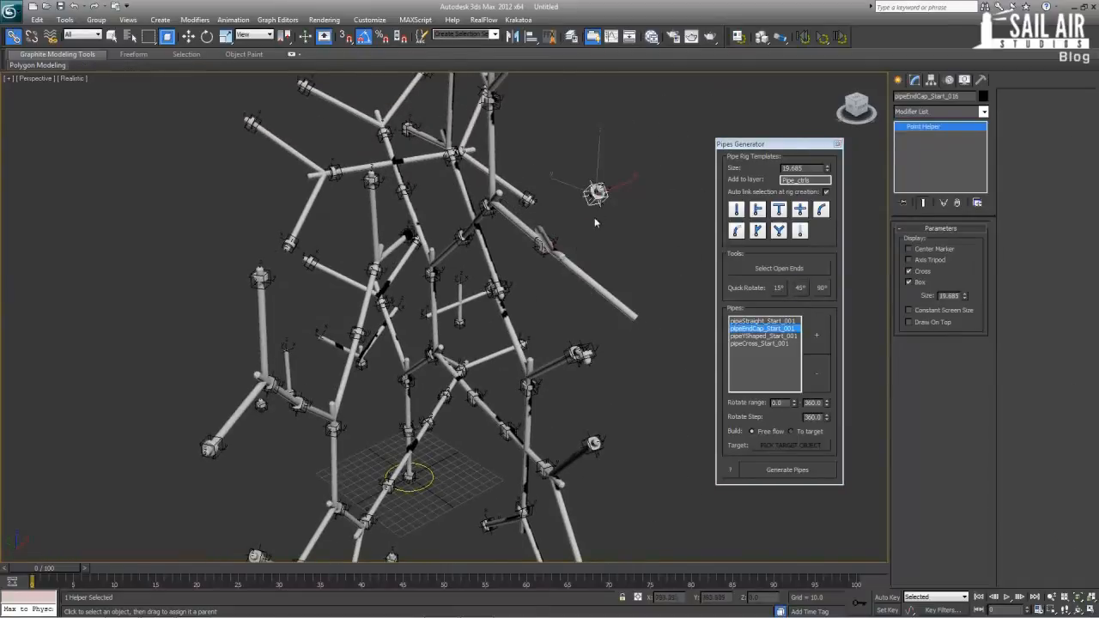
{"action": "middle_click_drag", "start_coordinate": [598, 198], "coordinate": [558, 295], "text": "alt"}
{"action": "left_click", "coordinate": [558, 294]}
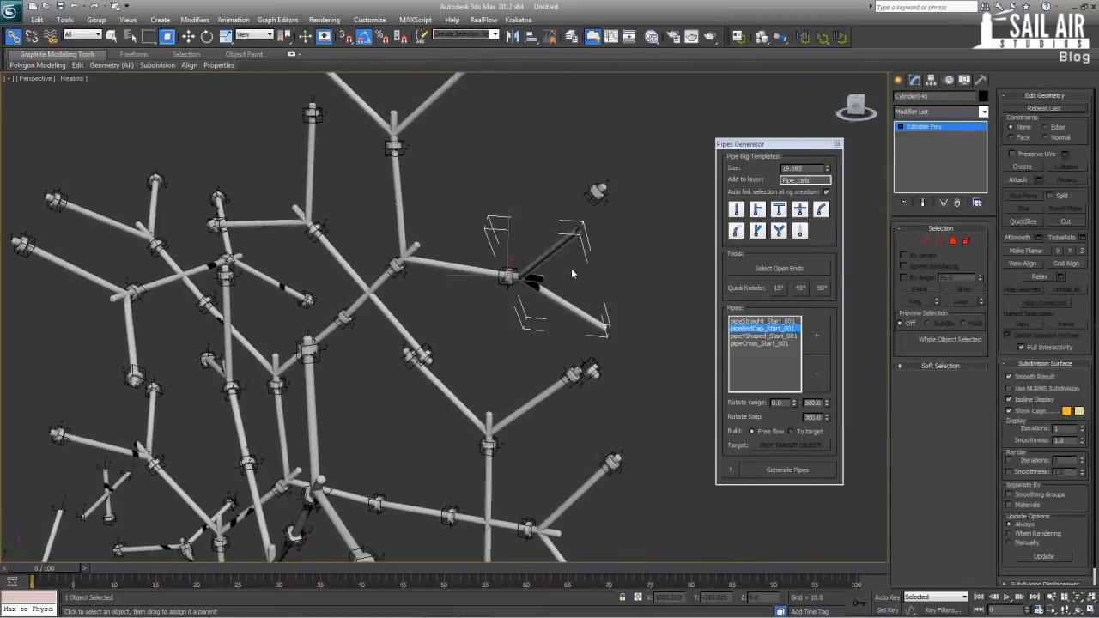
{"action": "middle_click_drag", "start_coordinate": [622, 259], "coordinate": [589, 216], "text": "alt"}
{"action": "left_click", "coordinate": [589, 216]}
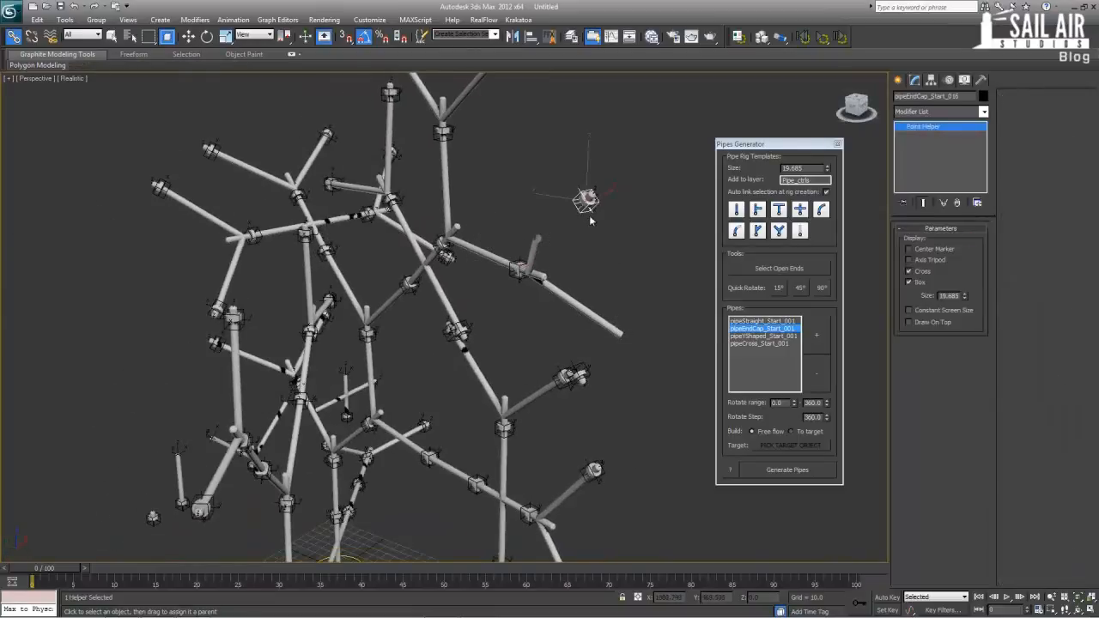
{"action": "middle_click_drag", "start_coordinate": [639, 315], "coordinate": [604, 342], "text": "alt"}
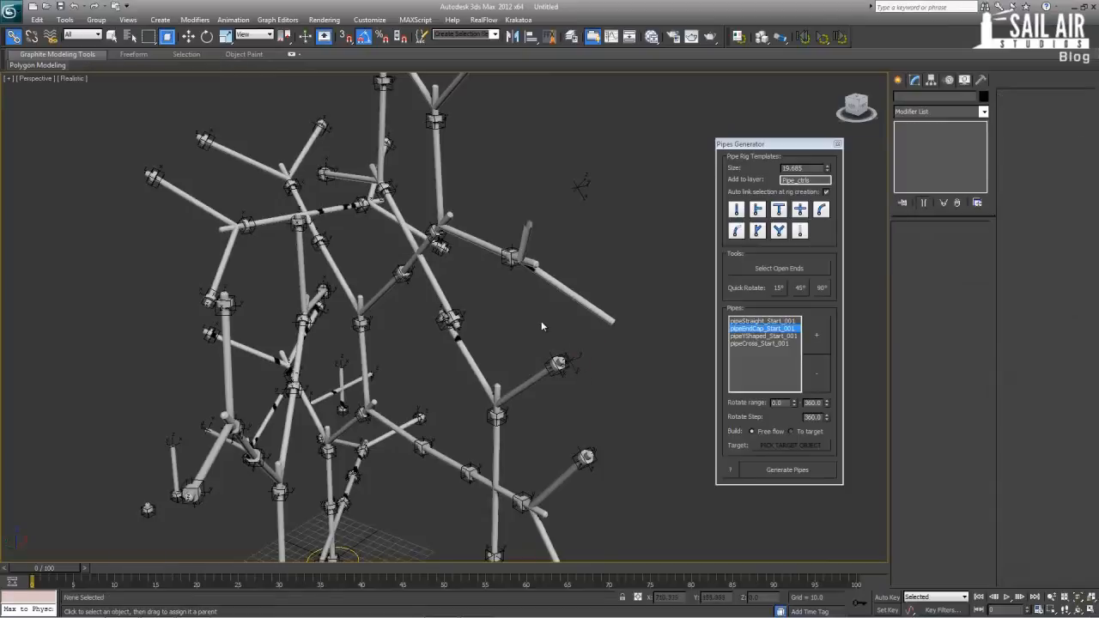
{"action": "scroll", "coordinate": [541, 321], "scroll_direction": "down", "scroll_amount": 4}
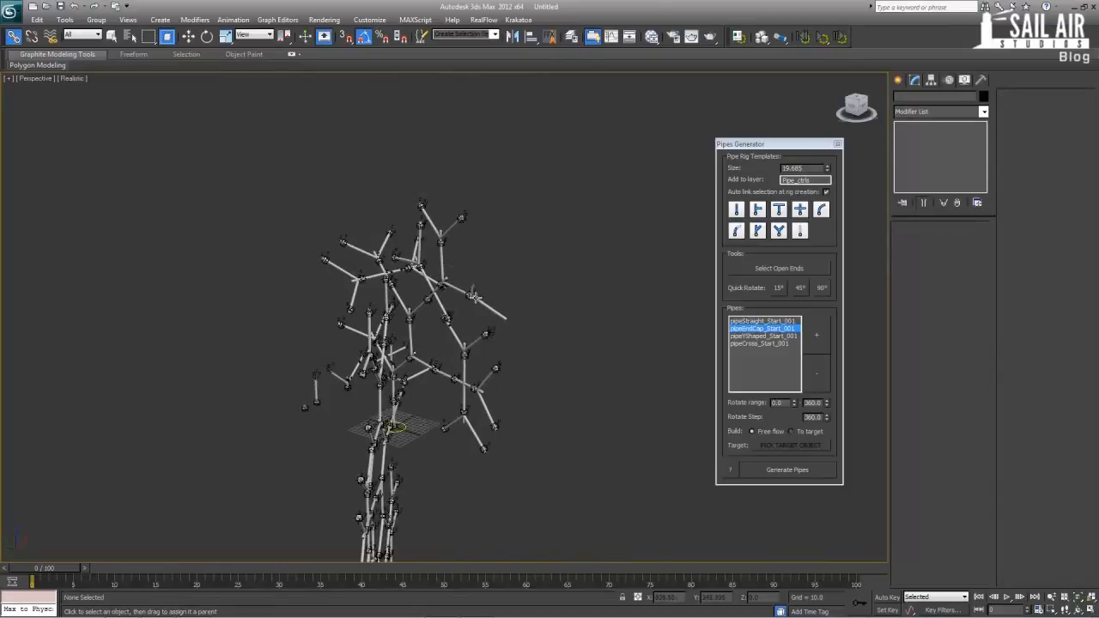
{"action": "left_click", "coordinate": [504, 320]}
{"action": "key", "text": "Delete"}
Frame the pipeYShaped_Start_017 start helper on the bare pipe end and examine the neighbouring branches of the network.
{"action": "left_click", "coordinate": [511, 318]}
{"action": "key", "text": "z"}
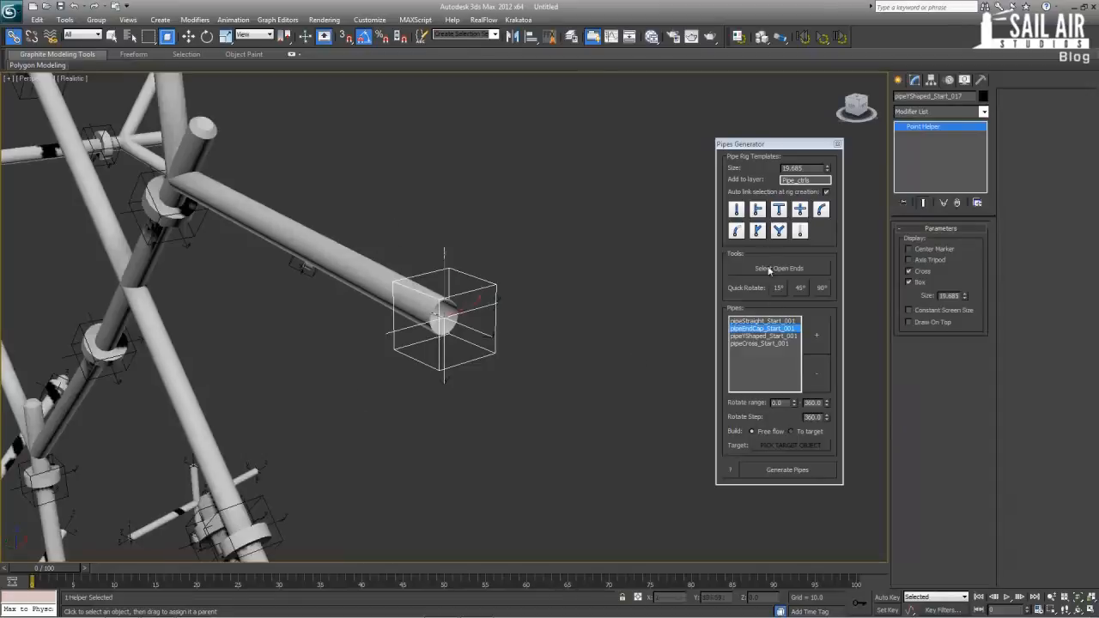
{"action": "scroll", "coordinate": [363, 294], "scroll_direction": "down", "scroll_amount": 4}
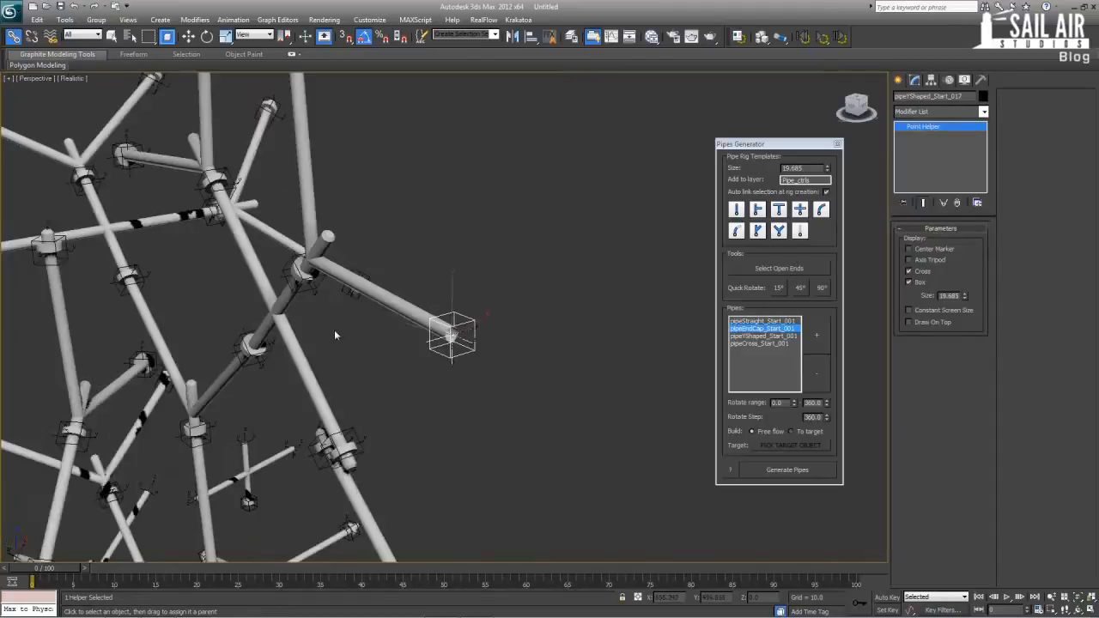
{"action": "middle_click_drag", "start_coordinate": [334, 330], "coordinate": [322, 321], "text": "alt"}
{"action": "scroll", "coordinate": [559, 316], "scroll_direction": "down", "scroll_amount": 5}
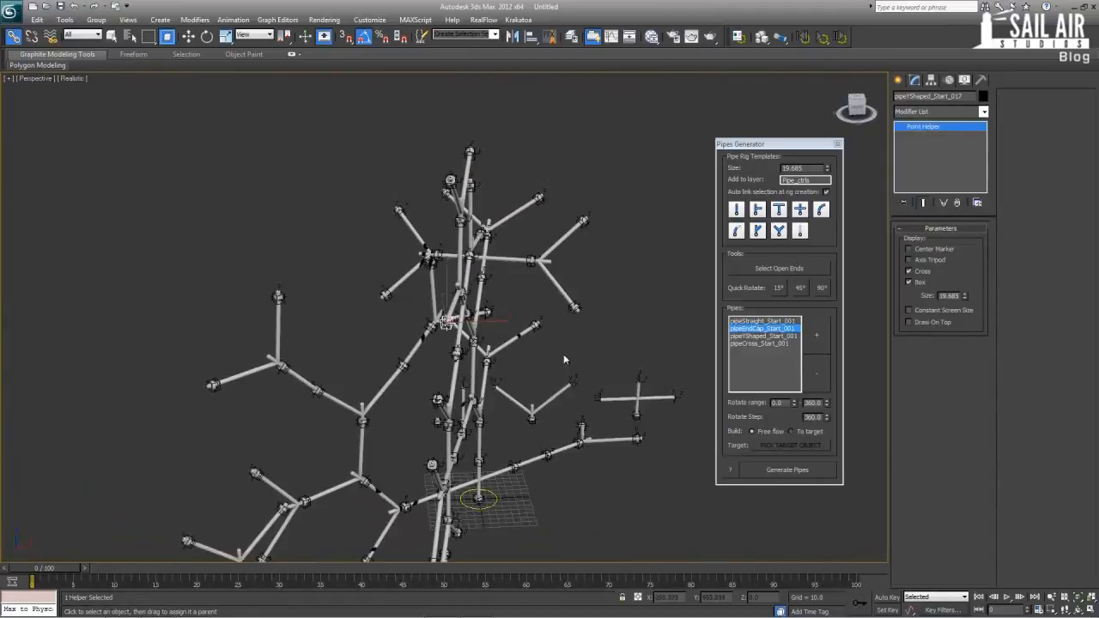
{"action": "left_click", "coordinate": [538, 327]}
{"action": "key", "text": "z"}
{"action": "scroll", "coordinate": [591, 351], "scroll_direction": "down", "scroll_amount": 4}
{"action": "middle_click_drag", "start_coordinate": [591, 351], "coordinate": [302, 280], "text": "alt"}
{"action": "scroll", "coordinate": [508, 354], "scroll_direction": "down", "scroll_amount": 4}
Select the pipeYShaped_Start_017 helper on the bare pipe end and generate a pipeEndCap_Start_001 piece on it.
{"action": "left_click", "coordinate": [299, 260]}
{"action": "key", "text": "z"}
{"action": "scroll", "coordinate": [363, 339], "scroll_direction": "up", "scroll_amount": 3}
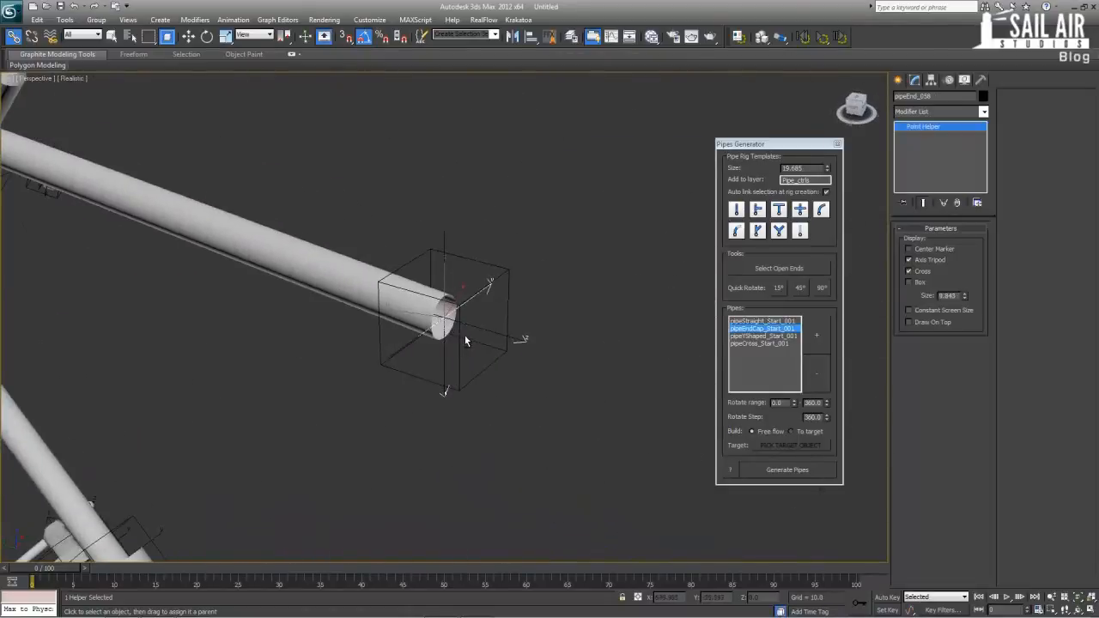
{"action": "left_click", "coordinate": [505, 293]}
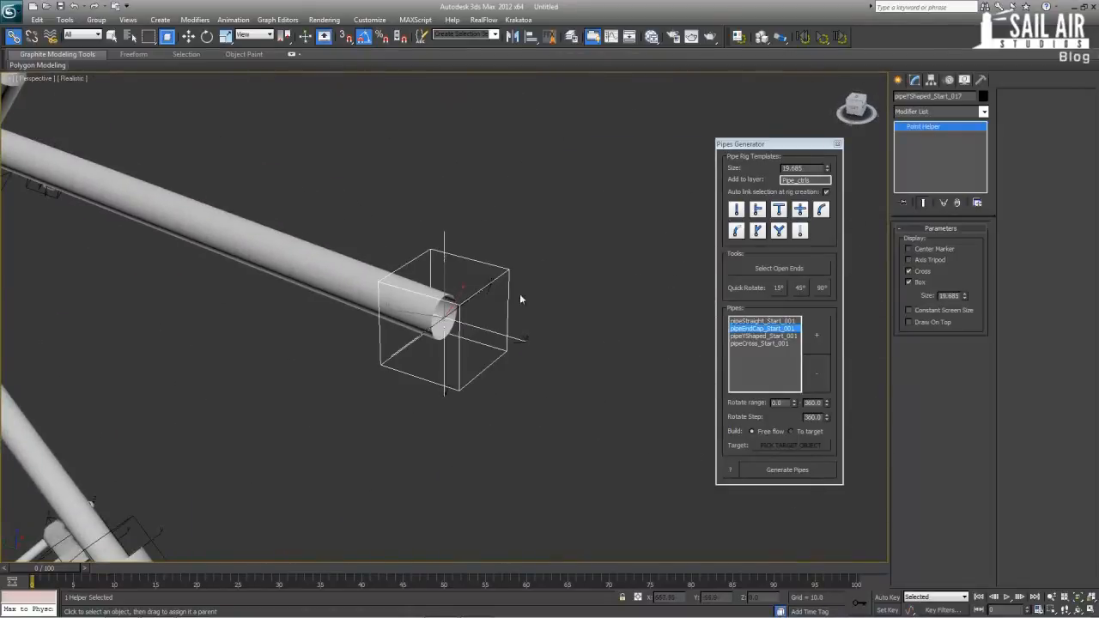
{"action": "left_click", "coordinate": [801, 472]}
{"action": "left_click", "coordinate": [652, 353]}
{"action": "scroll", "coordinate": [601, 378], "scroll_direction": "down", "scroll_amount": 8}
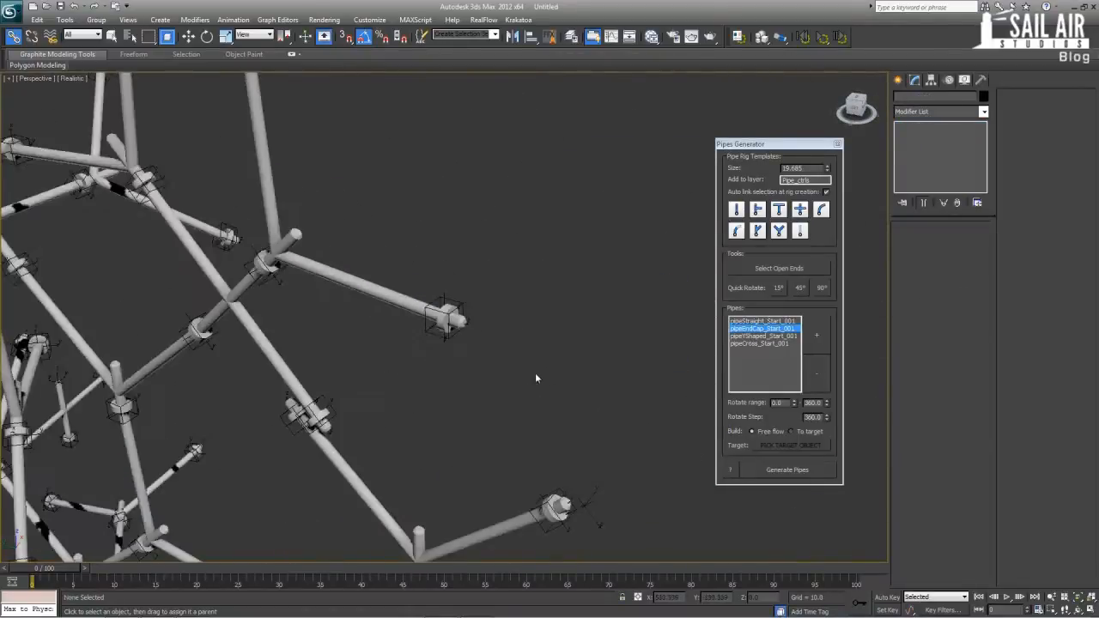
Select the original Y-shaped piece's start helper pipeYShaped_Start_001 and examine it beside the other source pieces.
{"action": "middle_click_drag", "start_coordinate": [385, 354], "coordinate": [364, 314], "text": "alt"}
{"action": "scroll", "coordinate": [455, 315], "scroll_direction": "up", "scroll_amount": 2}
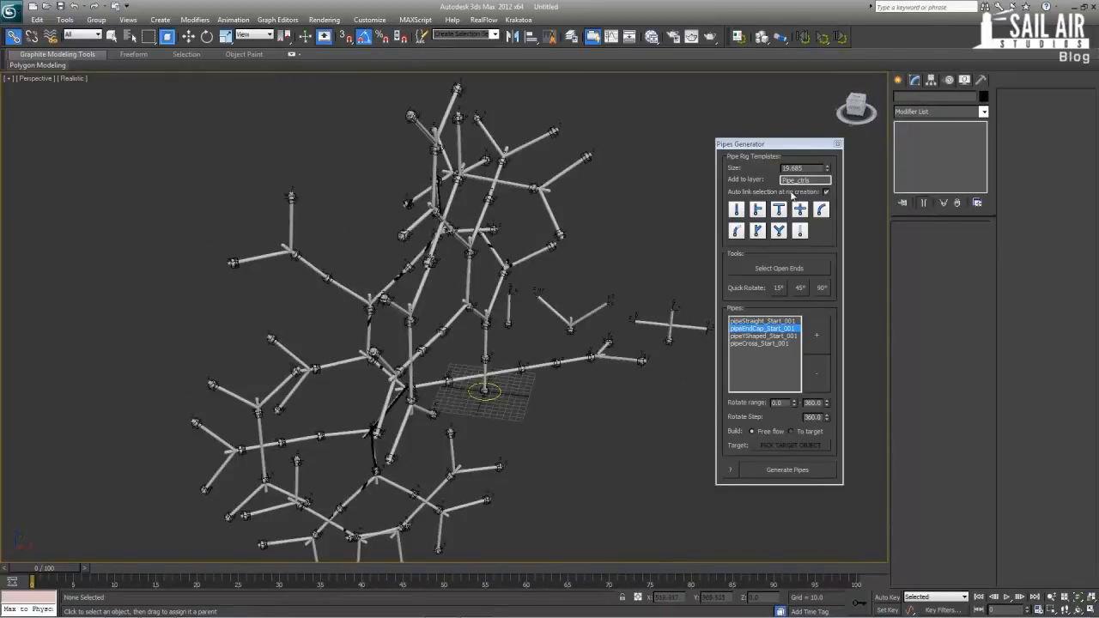
{"action": "left_click", "coordinate": [572, 329]}
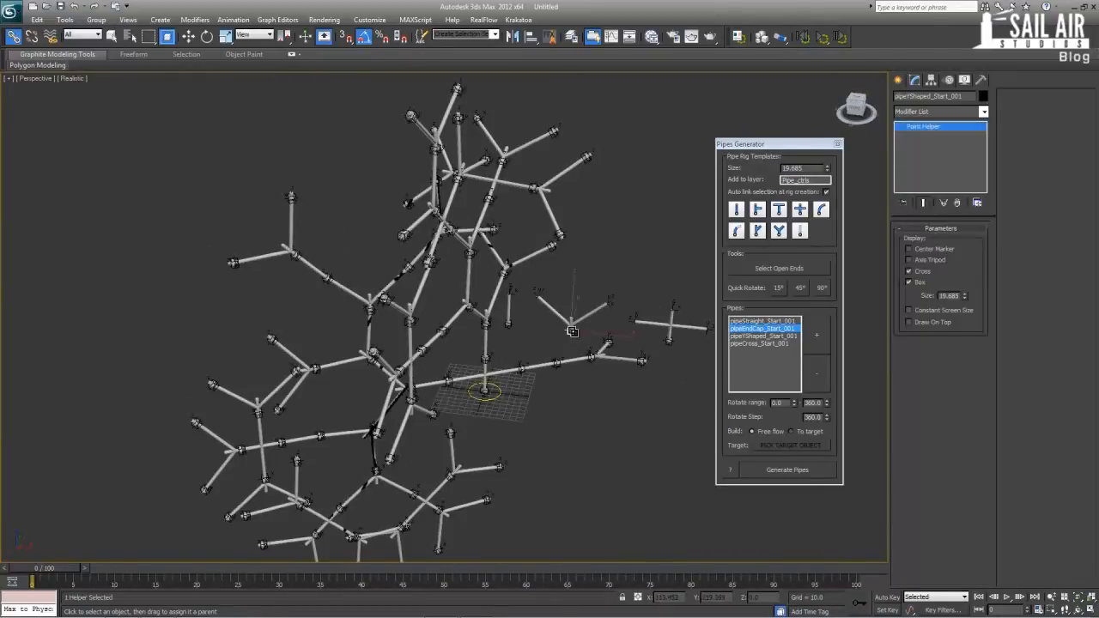
{"action": "key", "text": "z"}
{"action": "scroll", "coordinate": [549, 343], "scroll_direction": "down", "scroll_amount": 4}
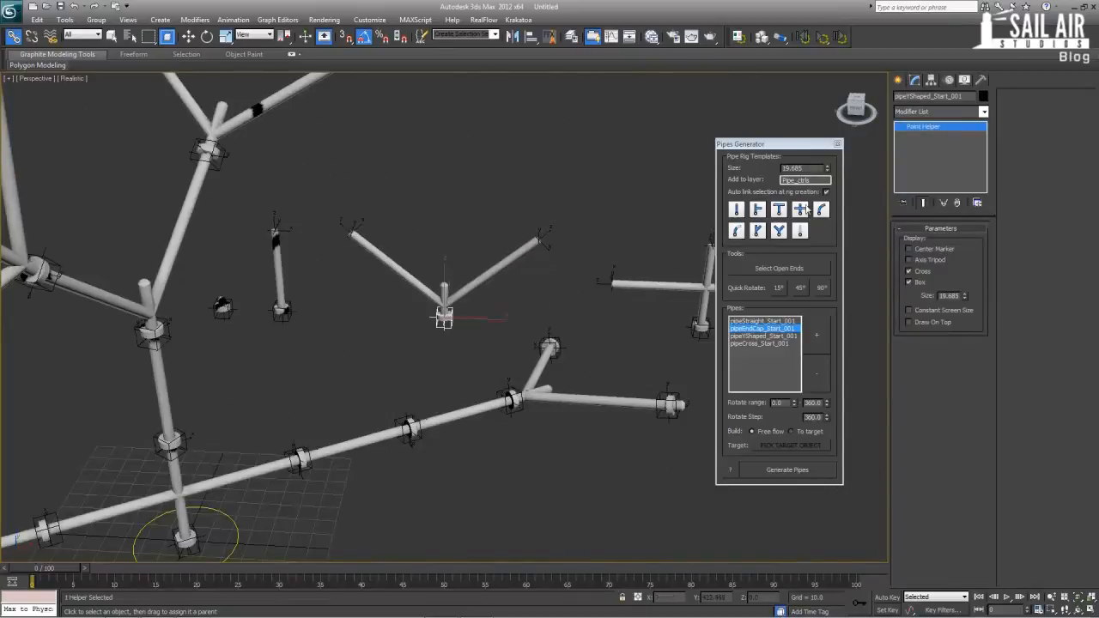
{"action": "scroll", "coordinate": [352, 310], "scroll_direction": "down", "scroll_amount": 3}
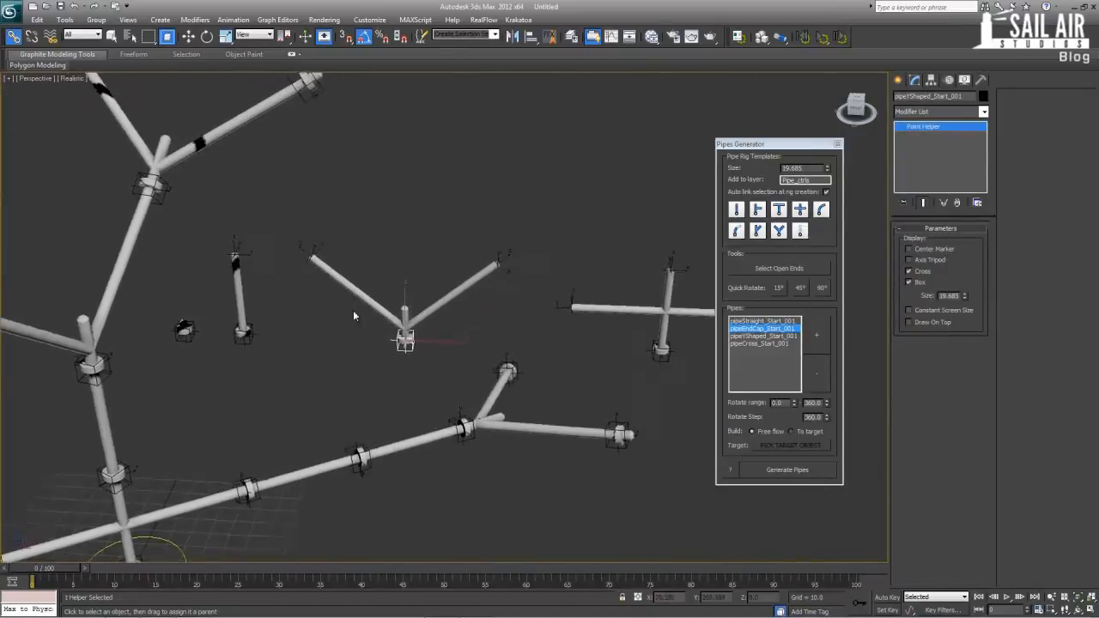
{"action": "scroll", "coordinate": [539, 301], "scroll_direction": "up", "scroll_amount": 2}
Select the original cross piece's mesh Cylinder005, enter edge-level editing and display edged faces.
{"action": "left_click", "coordinate": [519, 294]}
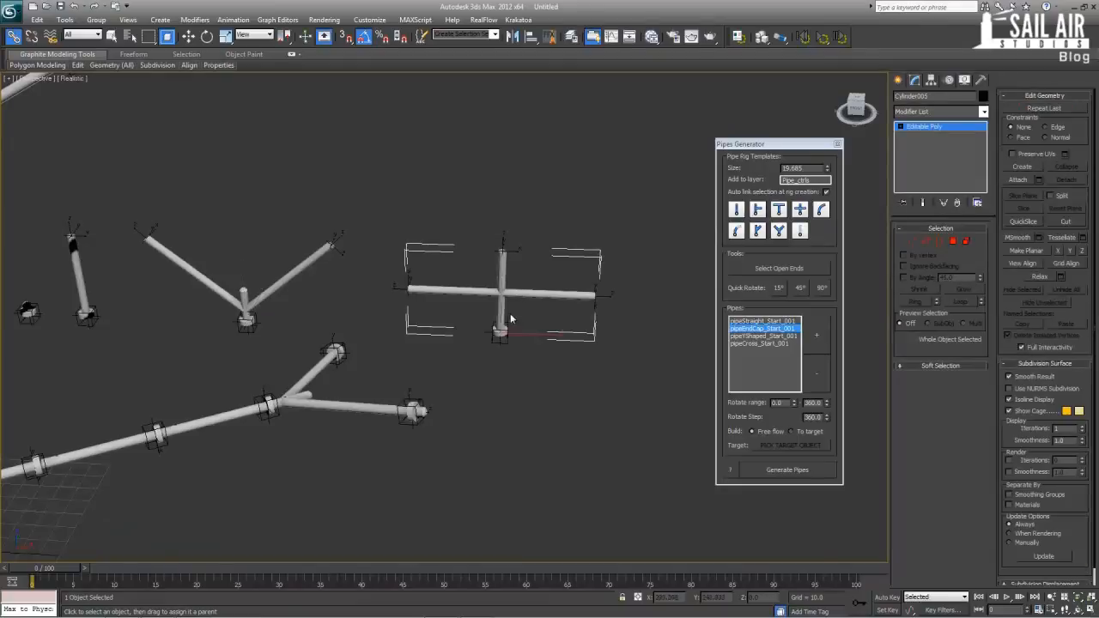
{"action": "scroll", "coordinate": [516, 322], "scroll_direction": "down", "scroll_amount": 3}
{"action": "scroll", "coordinate": [499, 325], "scroll_direction": "up", "scroll_amount": 4}
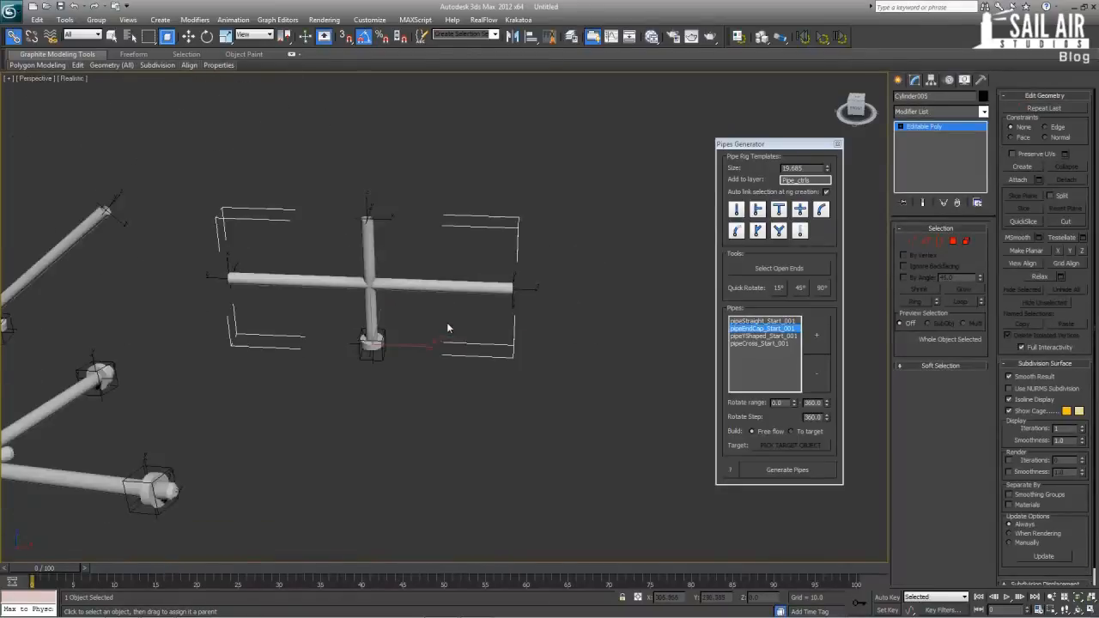
{"action": "key", "text": "2"}
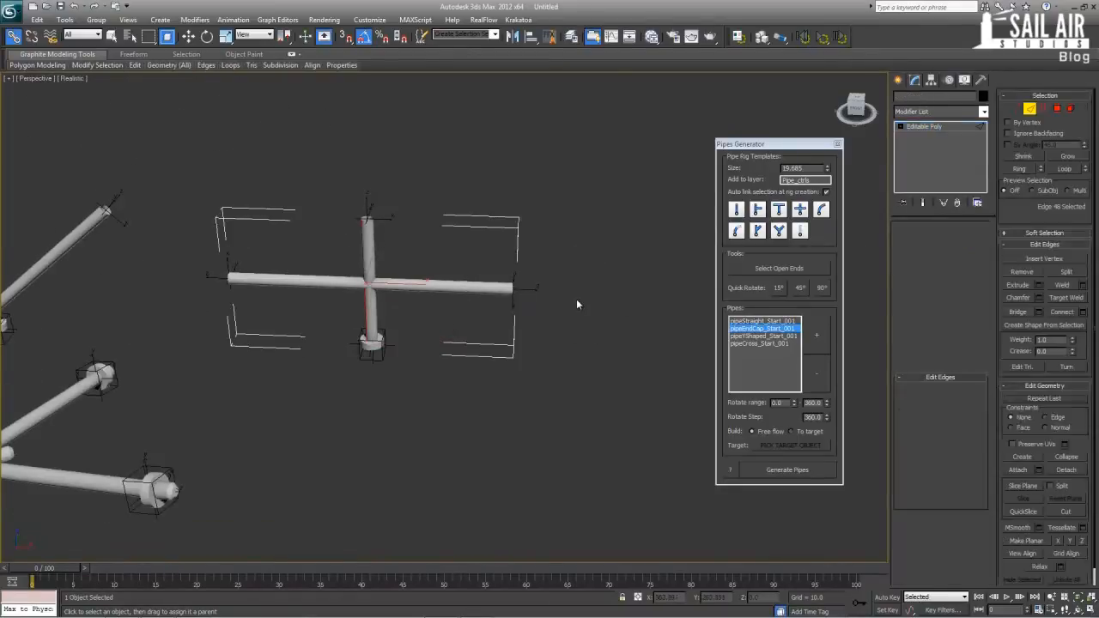
{"action": "key", "text": "F4"}
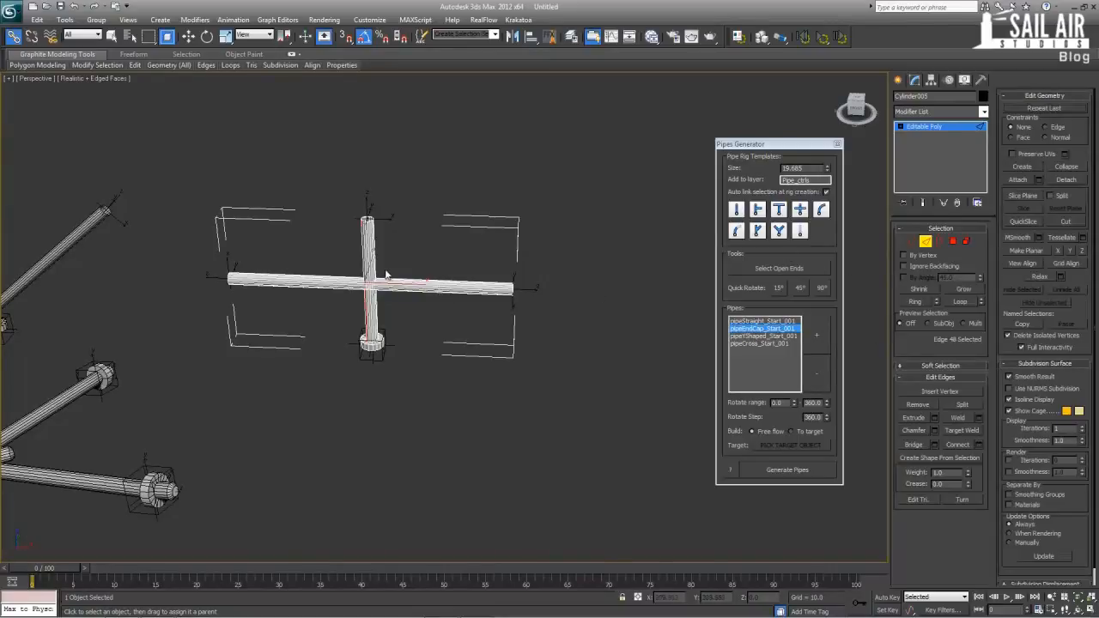
{"action": "scroll", "coordinate": [386, 275], "scroll_direction": "up", "scroll_amount": 5}
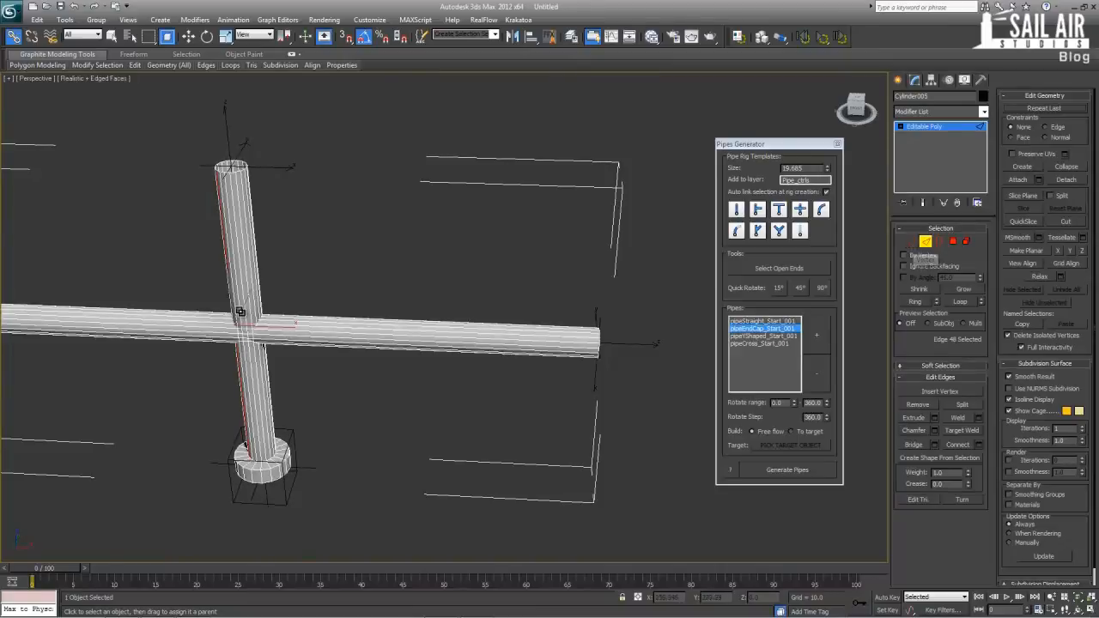
{"action": "left_click_drag", "start_coordinate": [180, 262], "coordinate": [340, 371]}
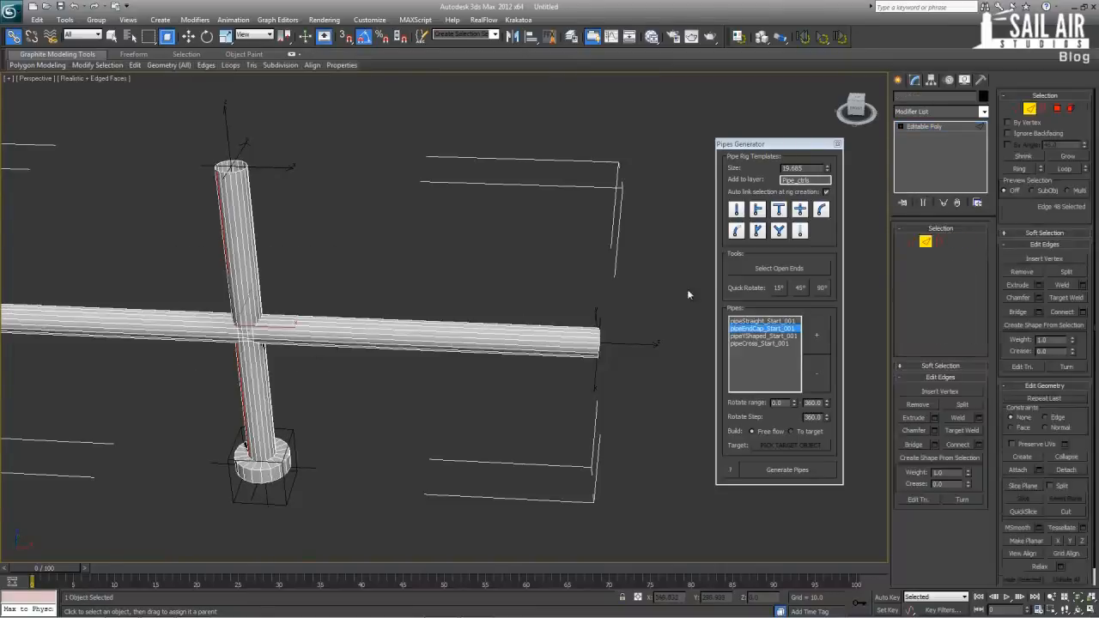
{"action": "left_click", "coordinate": [900, 126]}
{"action": "left_click", "coordinate": [921, 136]}
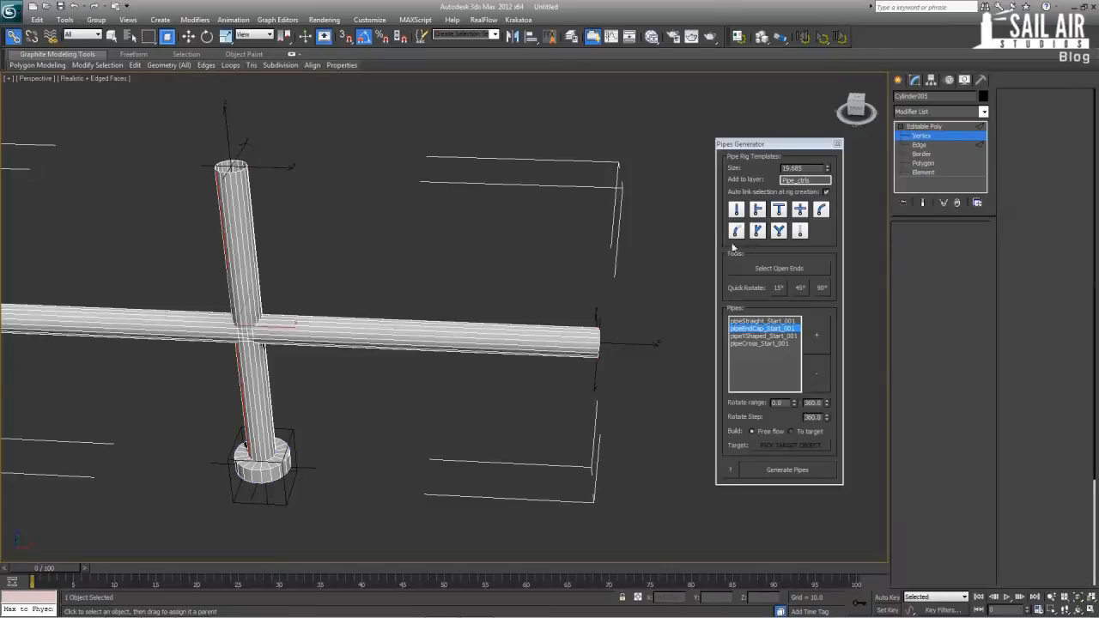
{"action": "left_click", "coordinate": [596, 376]}
{"action": "left_click", "coordinate": [522, 341]}
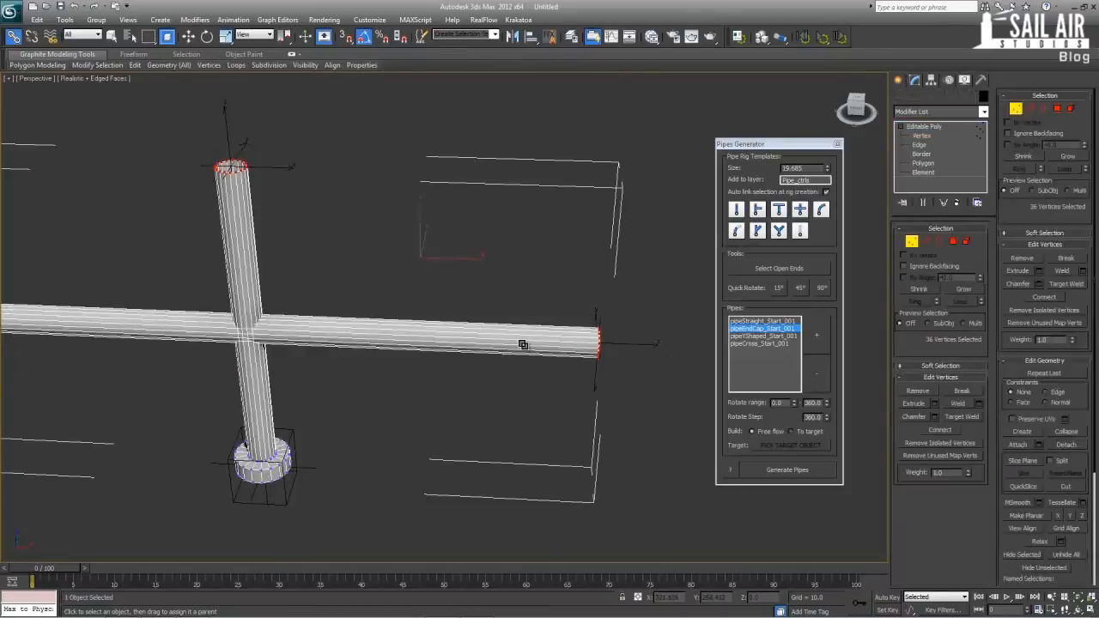
Connect the lengthwise edge ring of the source cross piece's horizontal pipe with two evenly spaced edge loops and chamfer them into narrow bands.
{"action": "left_click", "coordinate": [925, 241]}
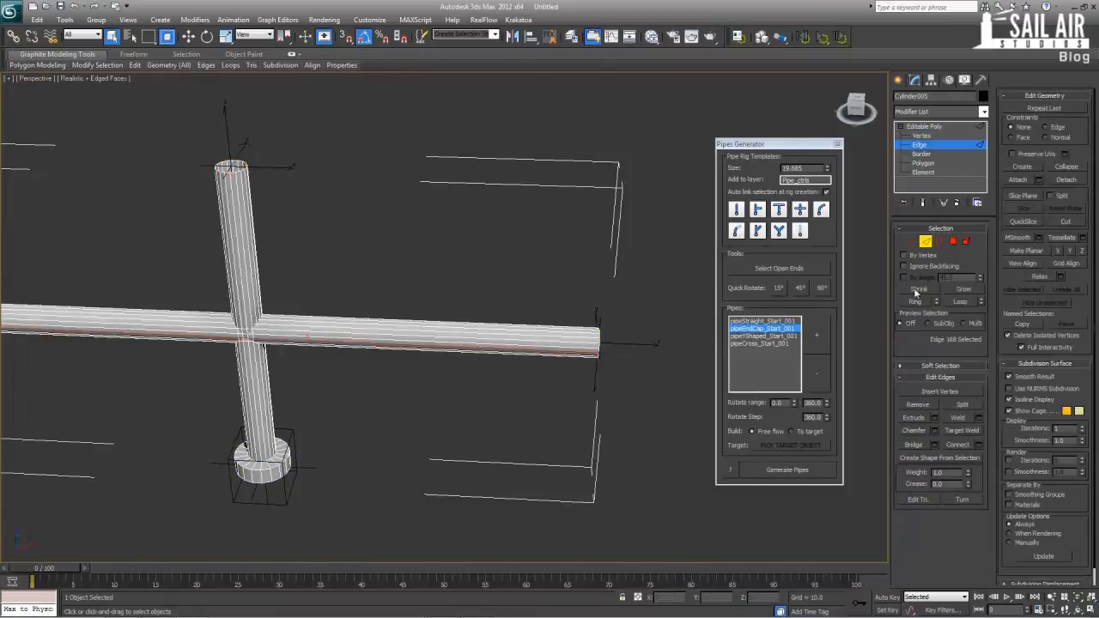
{"action": "left_click", "coordinate": [915, 301]}
{"action": "left_click", "coordinate": [976, 445]}
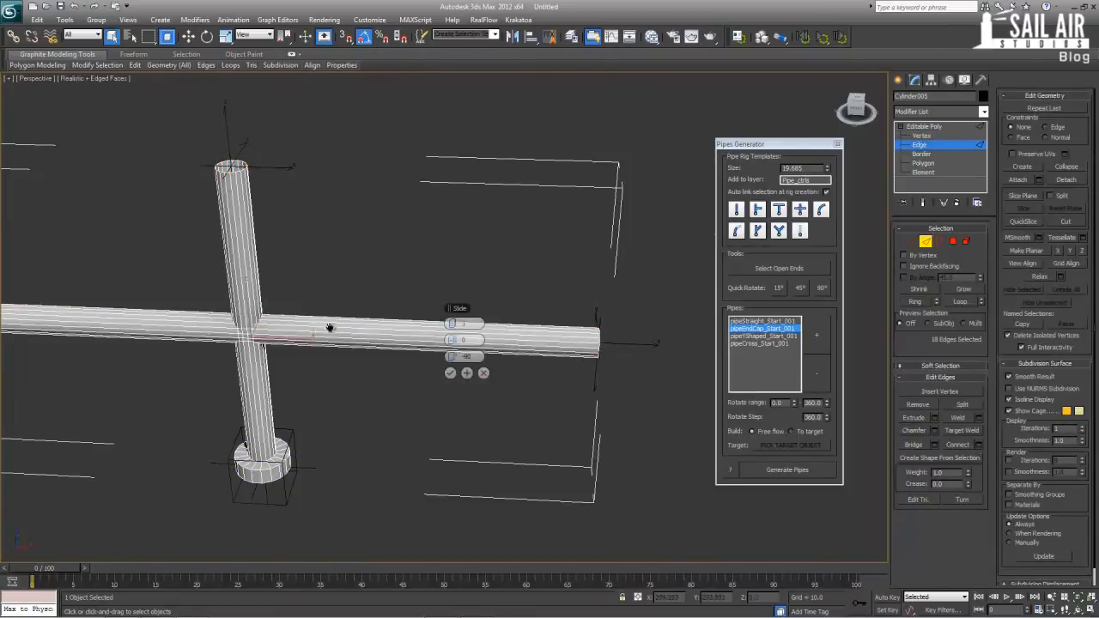
{"action": "scroll", "coordinate": [433, 338], "scroll_direction": "down", "scroll_amount": 5}
{"action": "right_click", "coordinate": [451, 356]}
{"action": "middle_click_drag", "start_coordinate": [401, 345], "coordinate": [571, 403]}
{"action": "scroll", "coordinate": [401, 345], "scroll_direction": "down", "scroll_amount": 5}
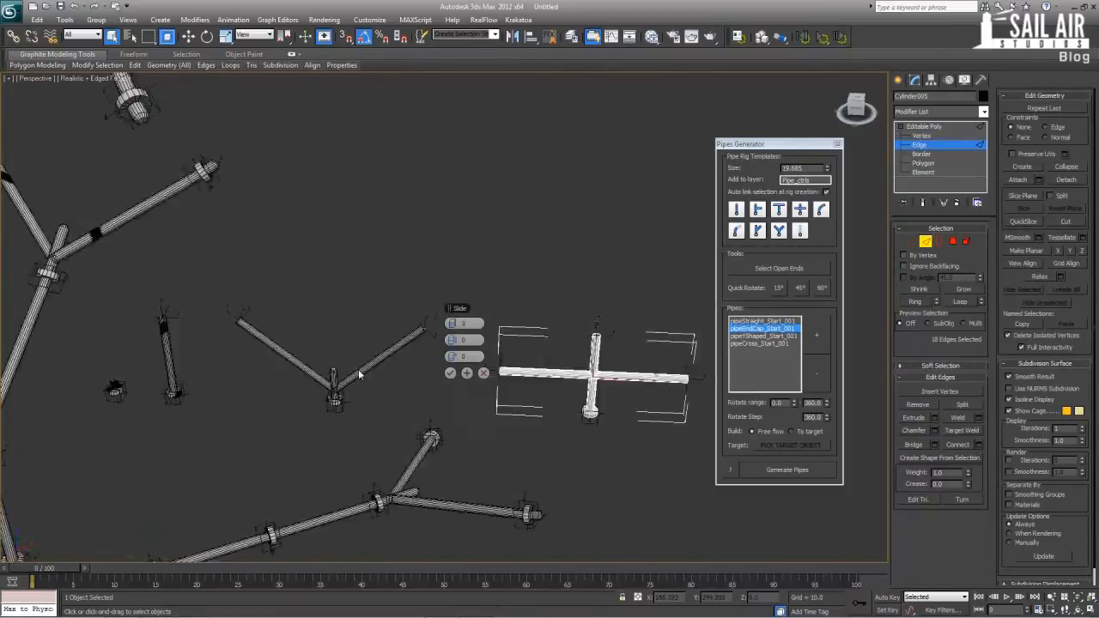
{"action": "key", "text": "z"}
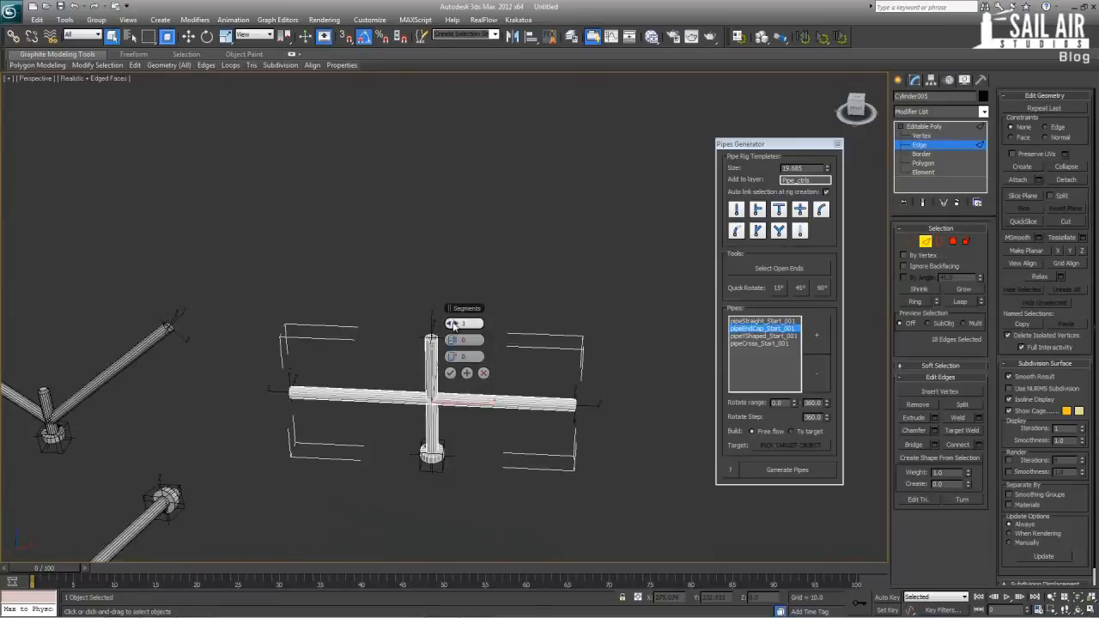
{"action": "left_click", "coordinate": [450, 372]}
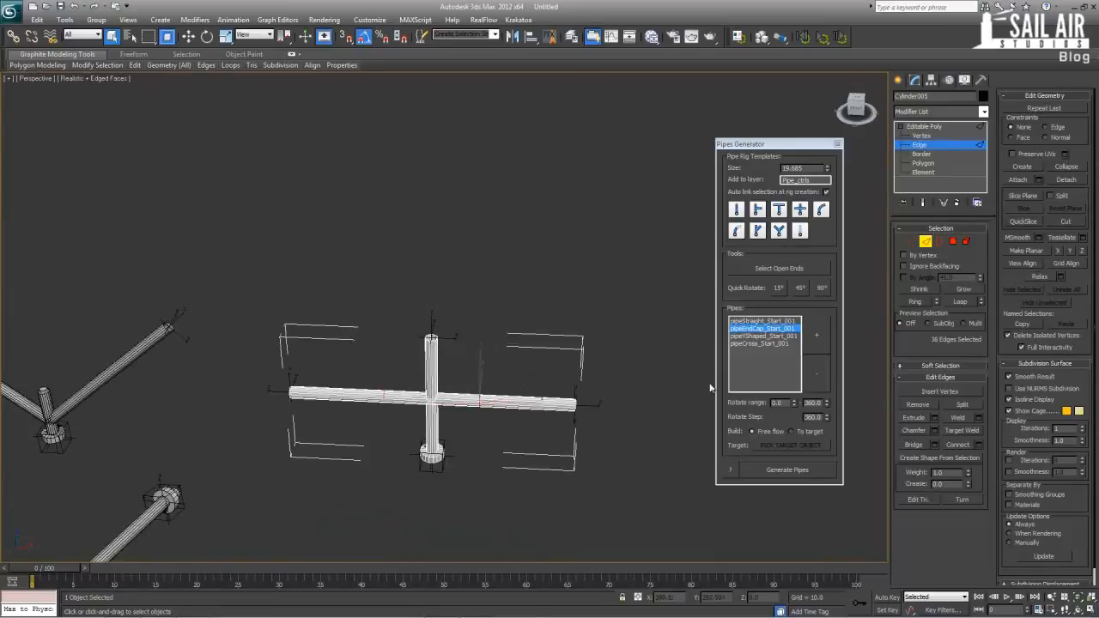
{"action": "left_click", "coordinate": [934, 430]}
{"action": "left_click", "coordinate": [455, 374]}
Select the polygons of both narrow bands on the source cross piece, extrude them by 3.746 into collars, and deselect the mesh.
{"action": "left_click", "coordinate": [939, 241]}
{"action": "left_click", "coordinate": [952, 242]}
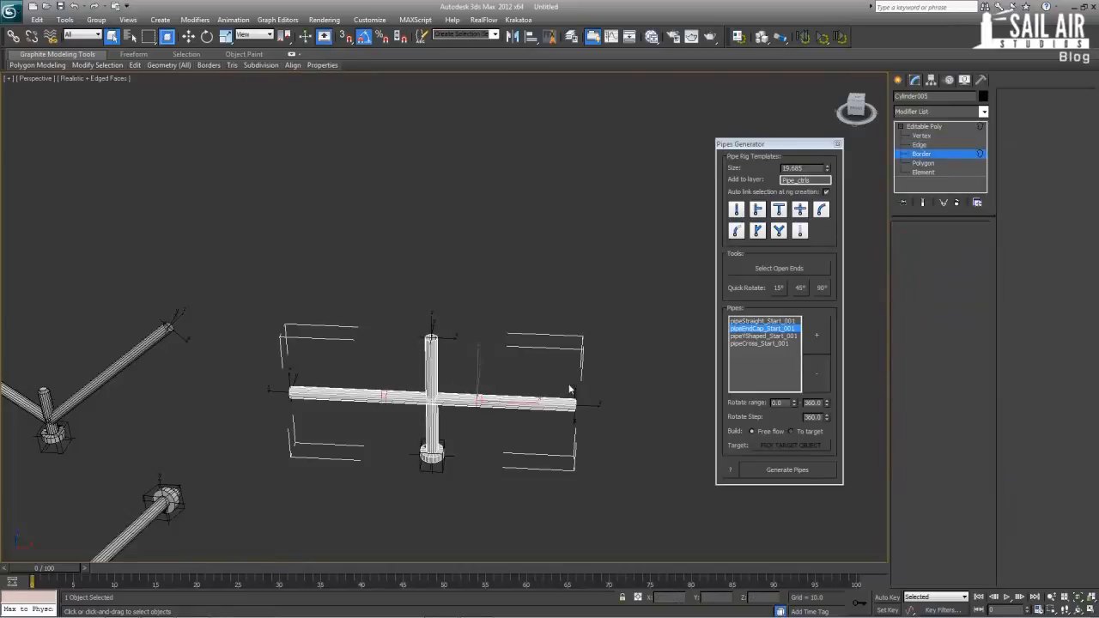
{"action": "left_click_drag", "start_coordinate": [485, 406], "coordinate": [469, 363]}
{"action": "left_click_drag", "start_coordinate": [359, 368], "coordinate": [409, 438], "text": "ctrl"}
{"action": "scroll", "coordinate": [412, 440], "scroll_direction": "down", "scroll_amount": 5}
{"action": "middle_click_drag", "start_coordinate": [405, 386], "coordinate": [458, 355]}
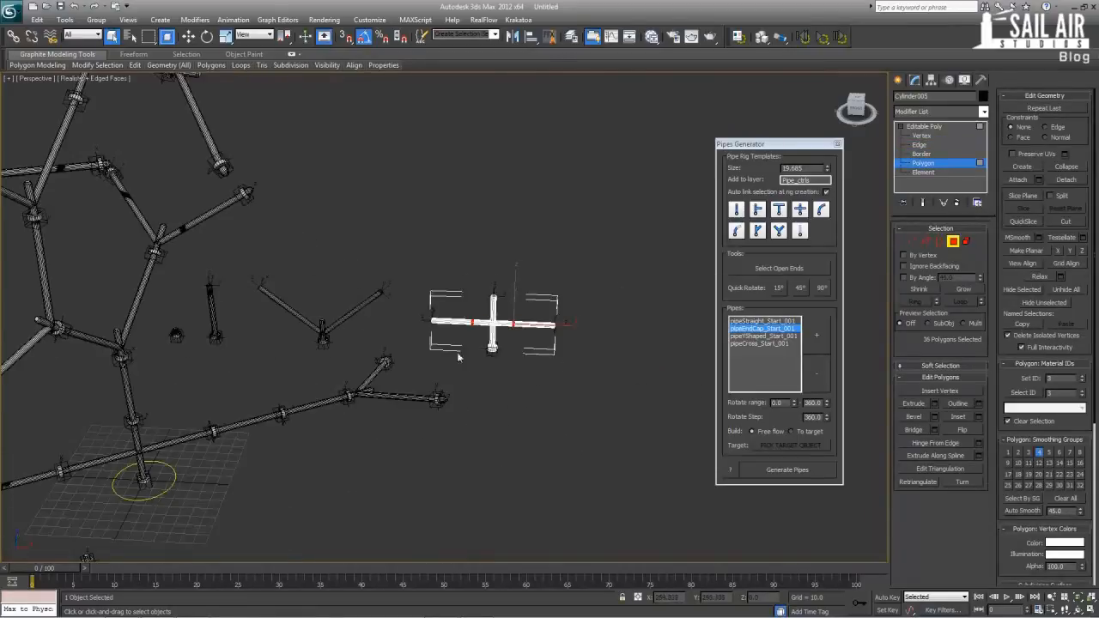
{"action": "scroll", "coordinate": [572, 299], "scroll_direction": "up", "scroll_amount": 4}
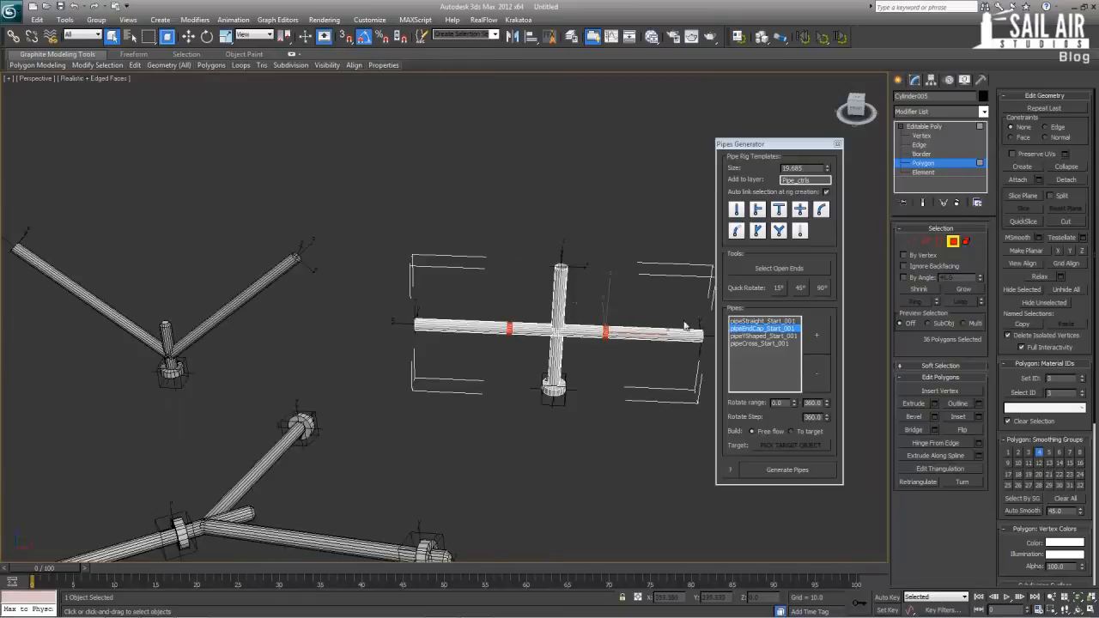
{"action": "left_click", "coordinate": [934, 407]}
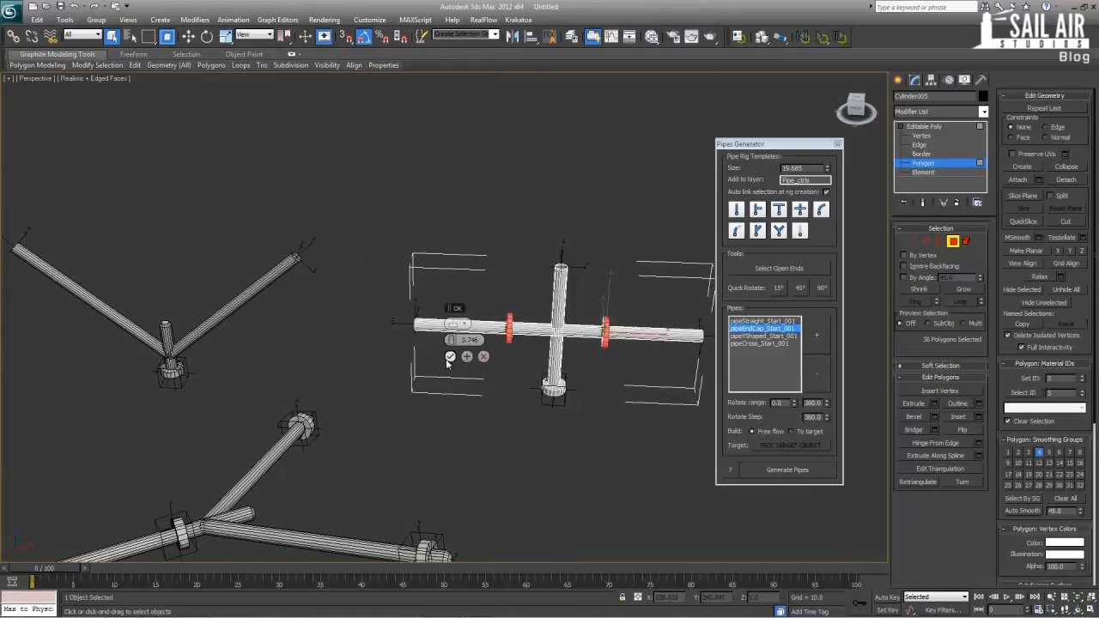
{"action": "left_click", "coordinate": [450, 355]}
{"action": "left_click", "coordinate": [940, 129]}
{"action": "left_click", "coordinate": [610, 192]}
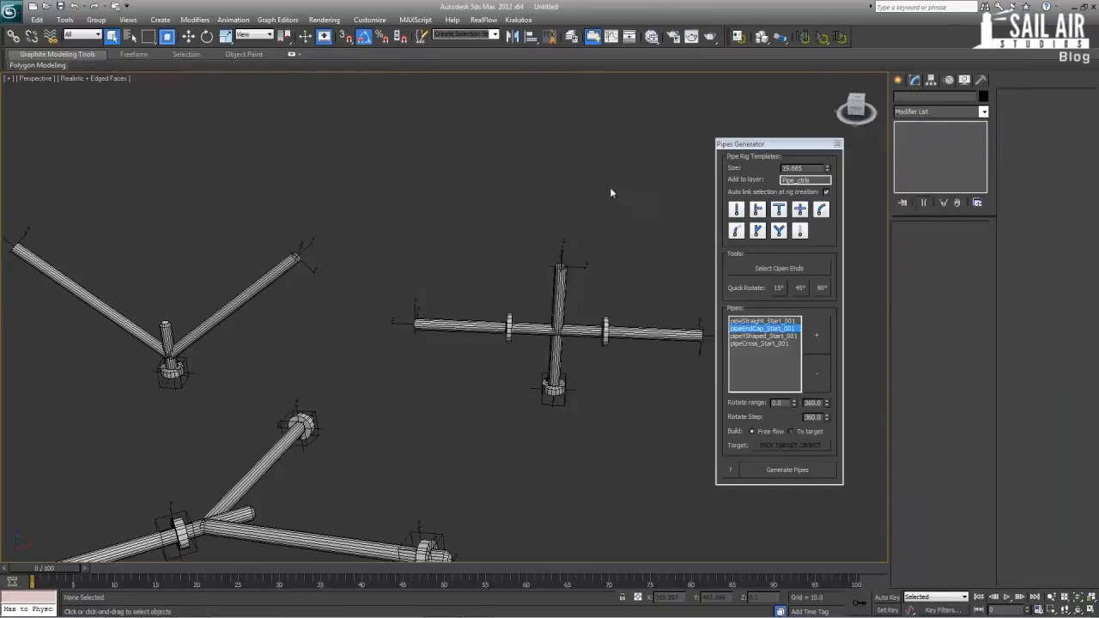
Examine the network's base cross piece Cylinder008 and compare it with the edited source cross mesh Cylinder005.
{"action": "scroll", "coordinate": [385, 275], "scroll_direction": "down", "scroll_amount": 8}
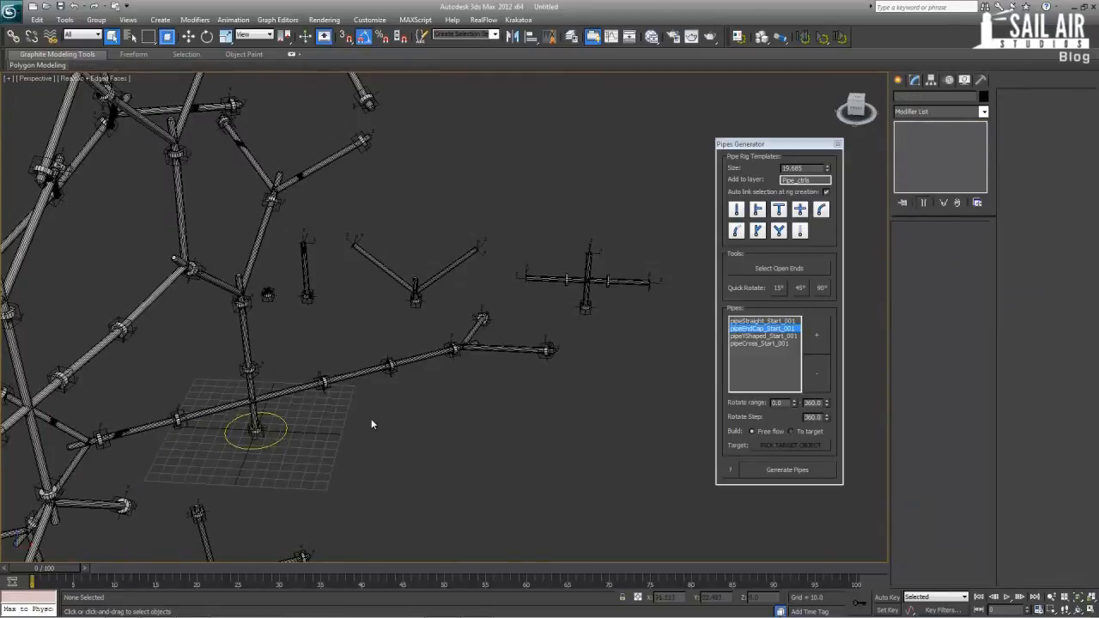
{"action": "scroll", "coordinate": [371, 416], "scroll_direction": "up", "scroll_amount": 5}
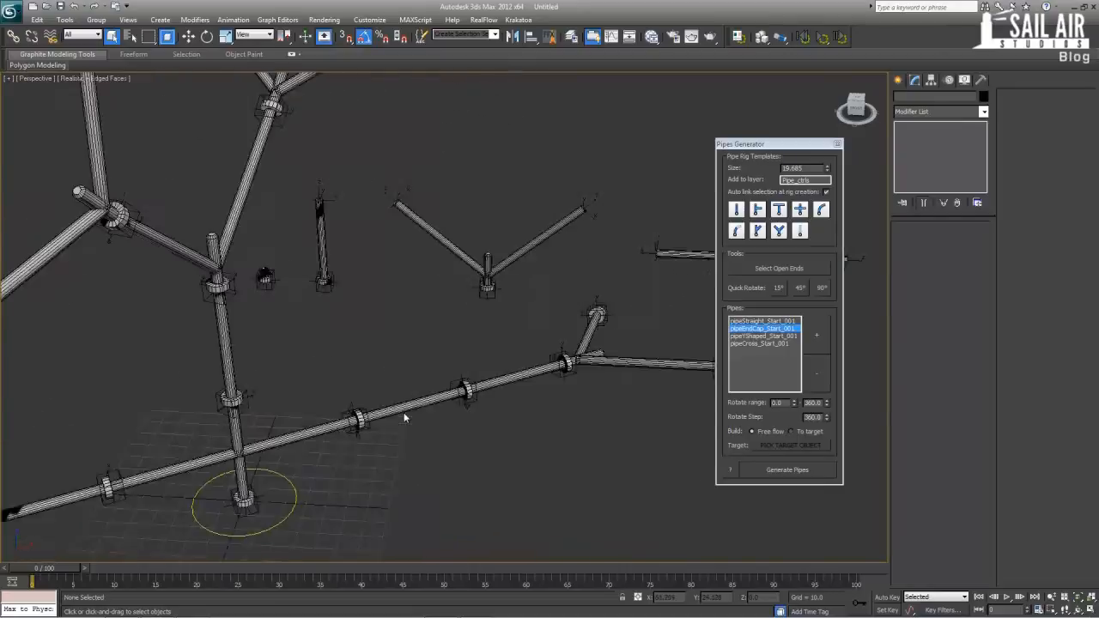
{"action": "scroll", "coordinate": [456, 441], "scroll_direction": "up", "scroll_amount": 2}
{"action": "middle_click_drag", "start_coordinate": [460, 444], "coordinate": [357, 380]}
{"action": "scroll", "coordinate": [270, 419], "scroll_direction": "down", "scroll_amount": 5}
{"action": "scroll", "coordinate": [396, 445], "scroll_direction": "down", "scroll_amount": 4}
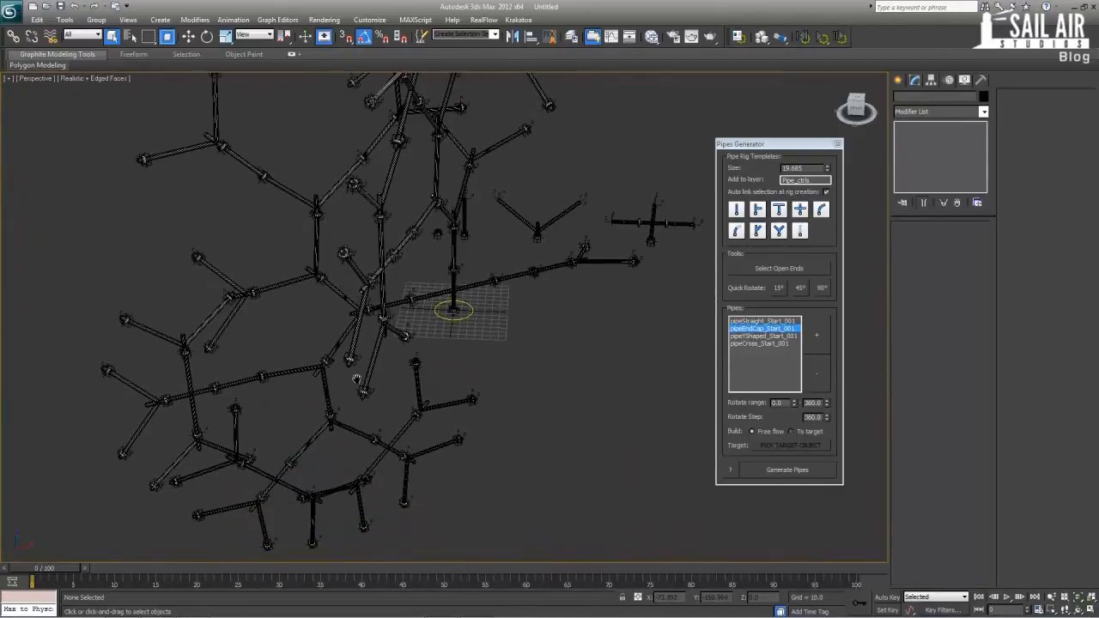
{"action": "middle_click_drag", "start_coordinate": [547, 319], "coordinate": [476, 349]}
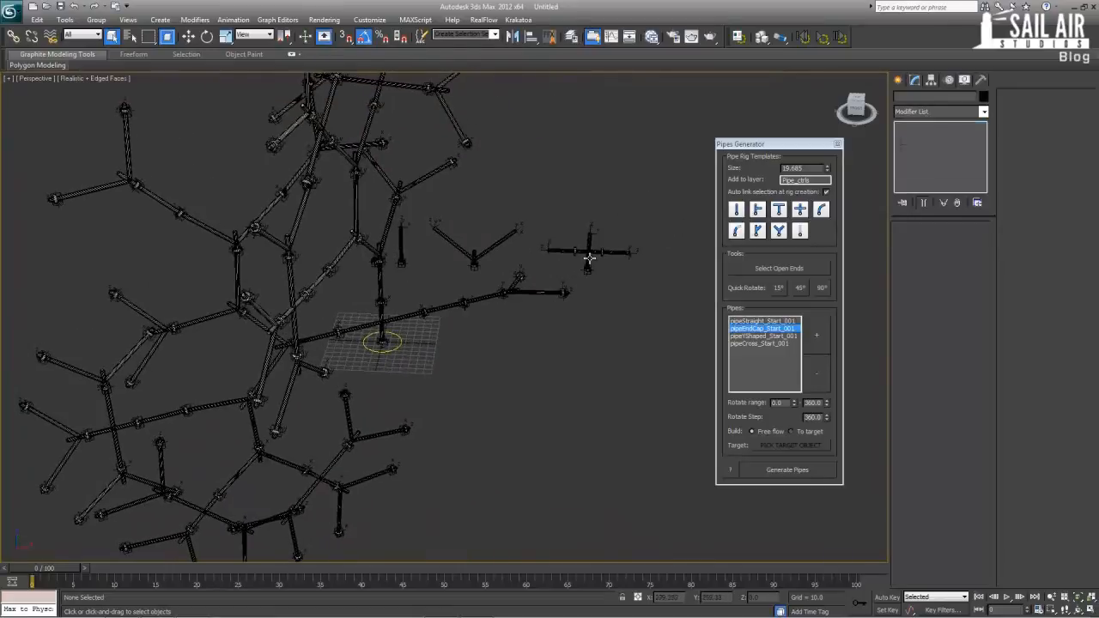
{"action": "left_click", "coordinate": [589, 257]}
{"action": "left_click", "coordinate": [384, 321]}
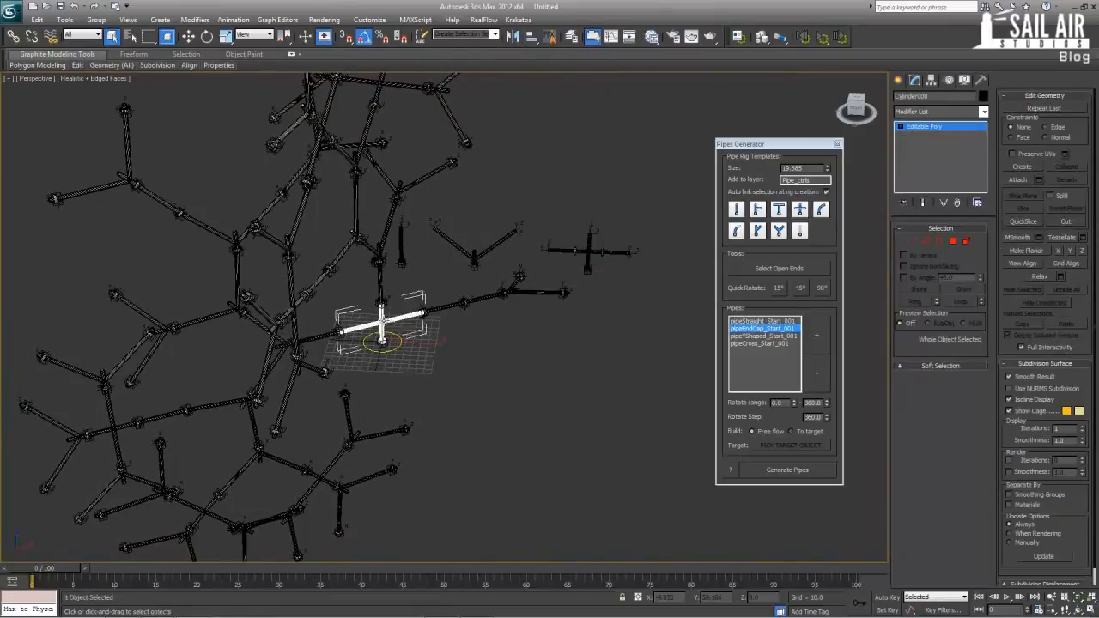
{"action": "key", "text": "z"}
{"action": "scroll", "coordinate": [378, 347], "scroll_direction": "down", "scroll_amount": 8}
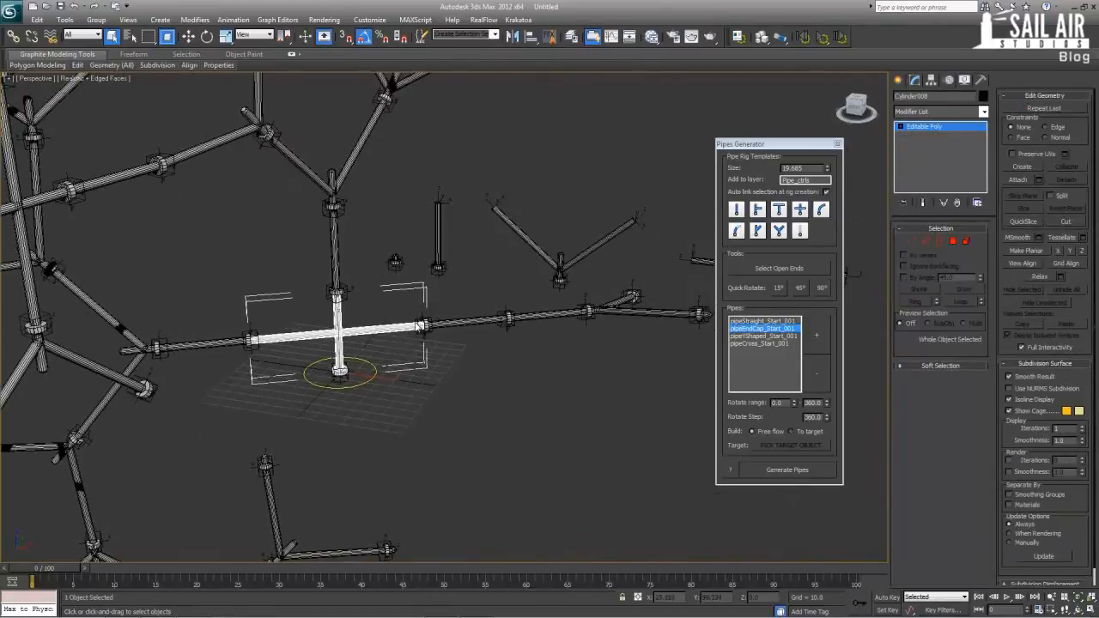
{"action": "middle_click_drag", "start_coordinate": [528, 308], "coordinate": [601, 287], "text": "alt"}
{"action": "left_click", "coordinate": [657, 258]}
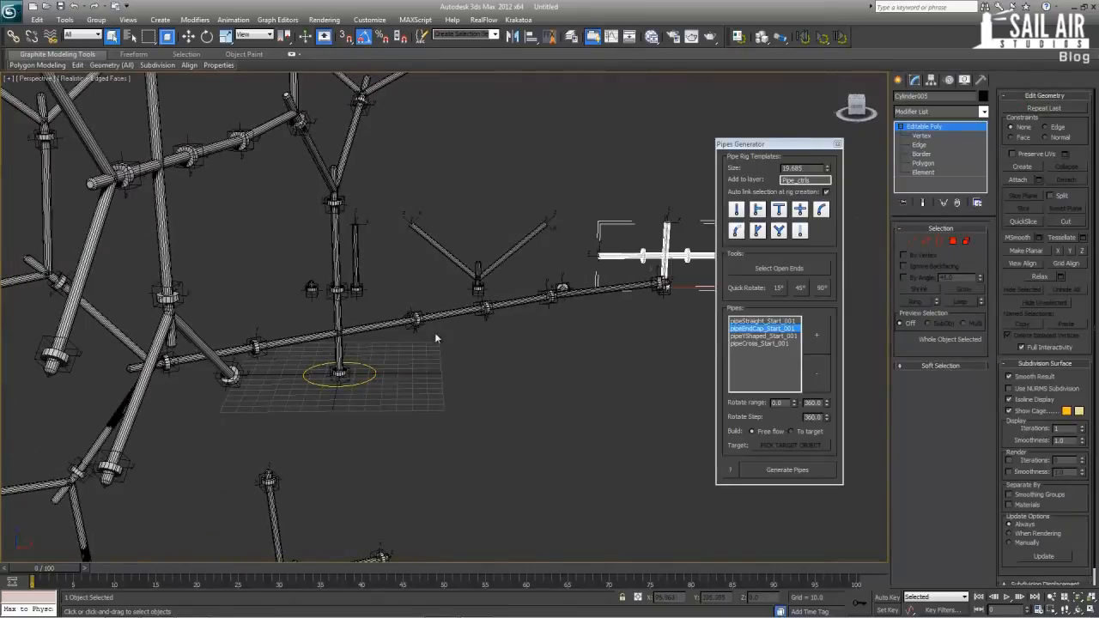
{"action": "middle_click_drag", "start_coordinate": [666, 292], "coordinate": [657, 318], "text": "alt"}
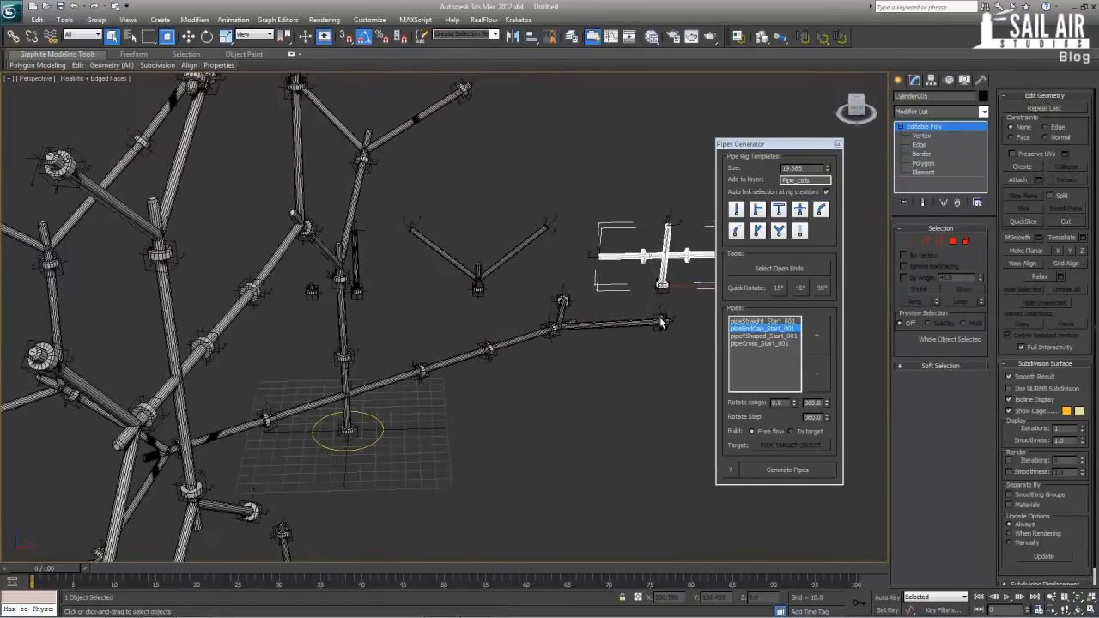
Choose the pipeCross_Start_001 piece and try to generate it on the capped branch end's helper pipeEndCap_Start_005.
{"action": "left_click", "coordinate": [661, 286]}
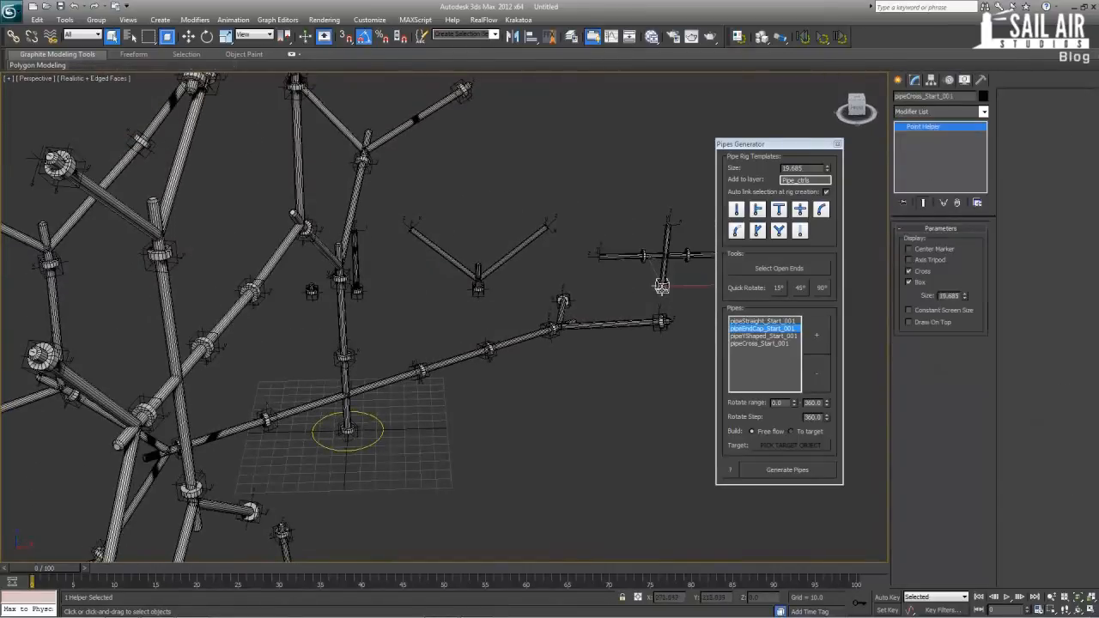
{"action": "left_click", "coordinate": [664, 322]}
{"action": "left_click", "coordinate": [671, 332]}
{"action": "middle_click_drag", "start_coordinate": [672, 332], "coordinate": [592, 352]}
{"action": "left_click", "coordinate": [594, 353]}
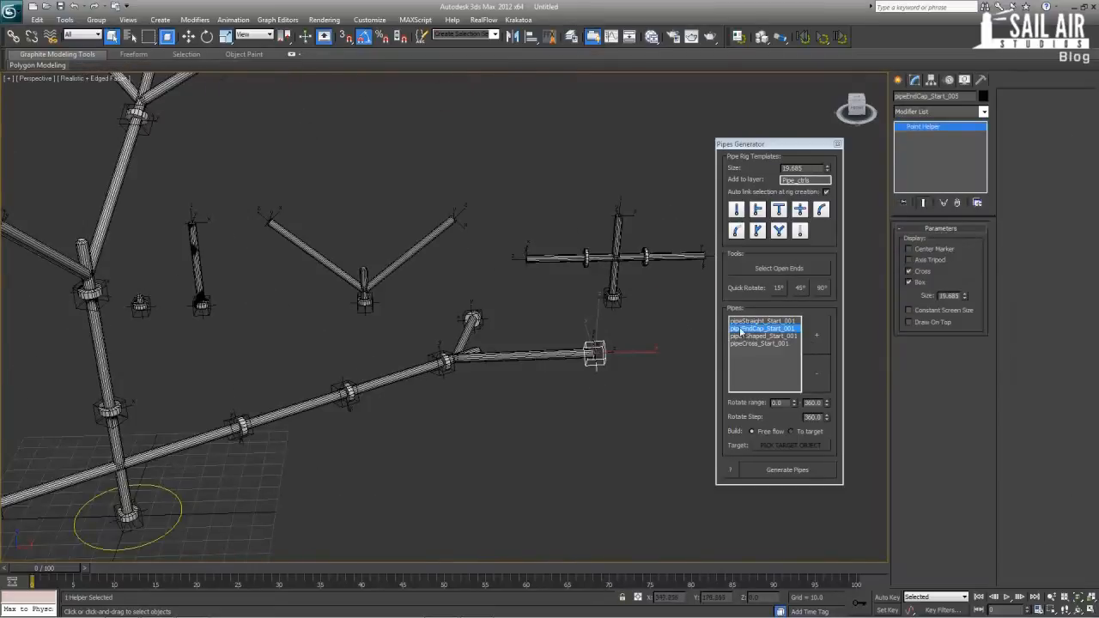
{"action": "left_click", "coordinate": [753, 343]}
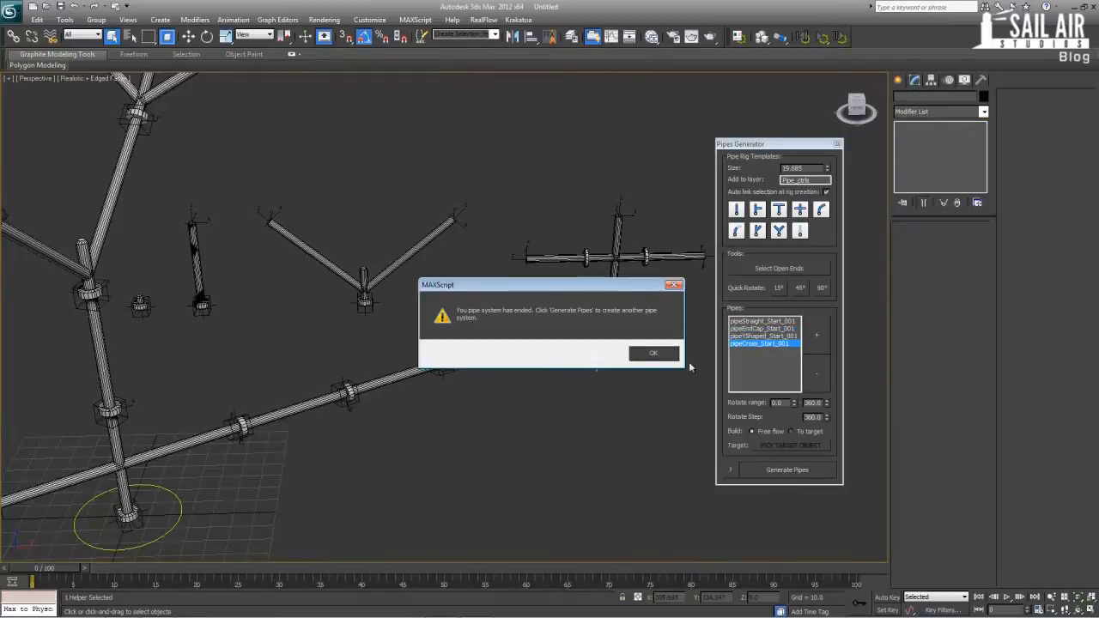
{"action": "left_click", "coordinate": [652, 354]}
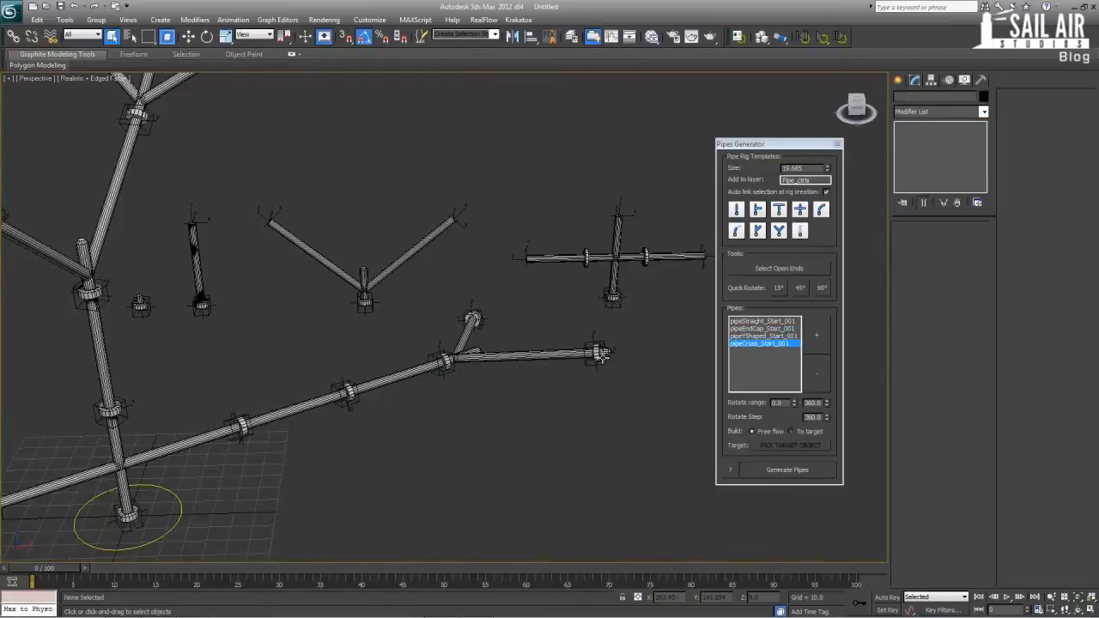
{"action": "left_click", "coordinate": [602, 355]}
{"action": "scroll", "coordinate": [442, 364], "scroll_direction": "down", "scroll_amount": 3}
{"action": "left_click", "coordinate": [385, 415]}
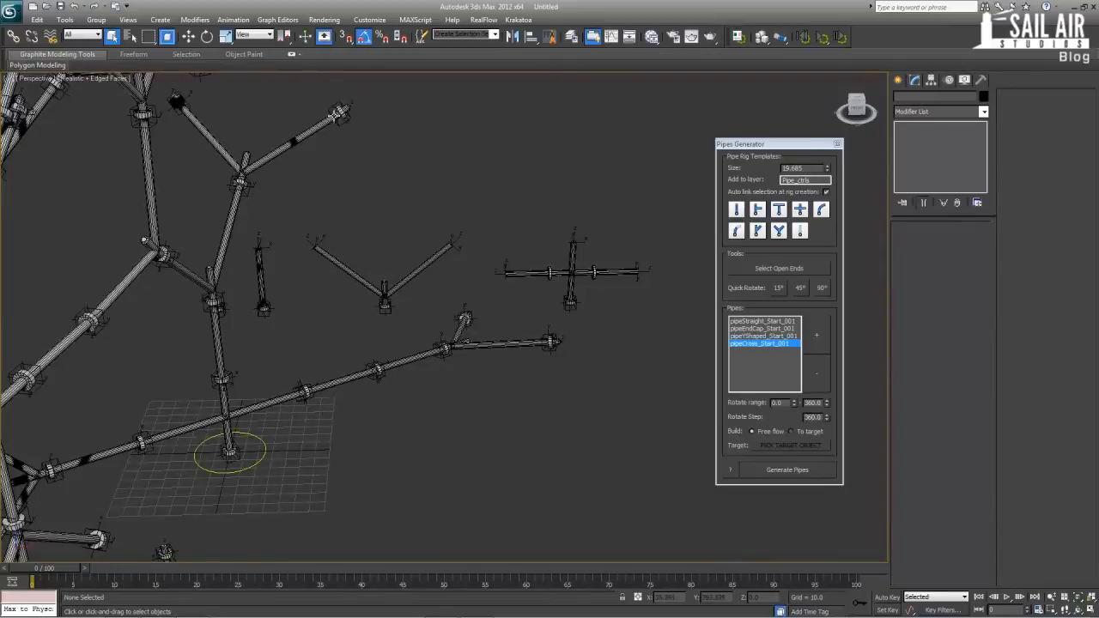
Delete the end cap on the upper Y-shaped branch and generate a pipeCross_Start_001 piece on its bare end helper pipeEnd_020.
{"action": "left_click", "coordinate": [335, 115]}
{"action": "left_click", "coordinate": [338, 116]}
{"action": "left_click", "coordinate": [344, 122]}
{"action": "left_click", "coordinate": [342, 120]}
{"action": "key", "text": "Delete"}
{"action": "left_click", "coordinate": [343, 115]}
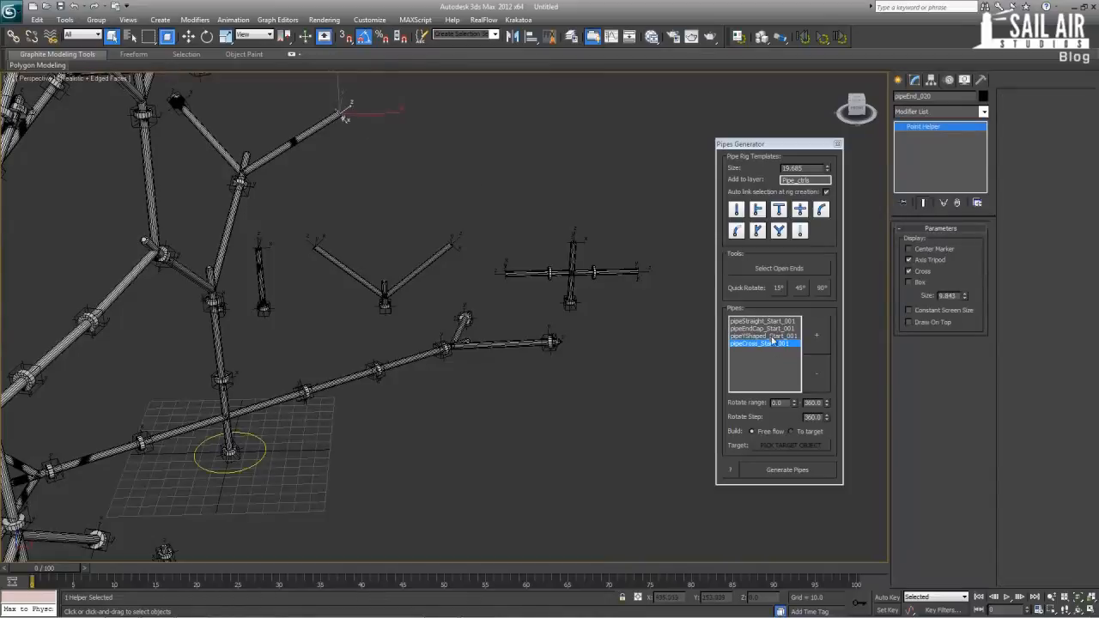
{"action": "left_click", "coordinate": [778, 472]}
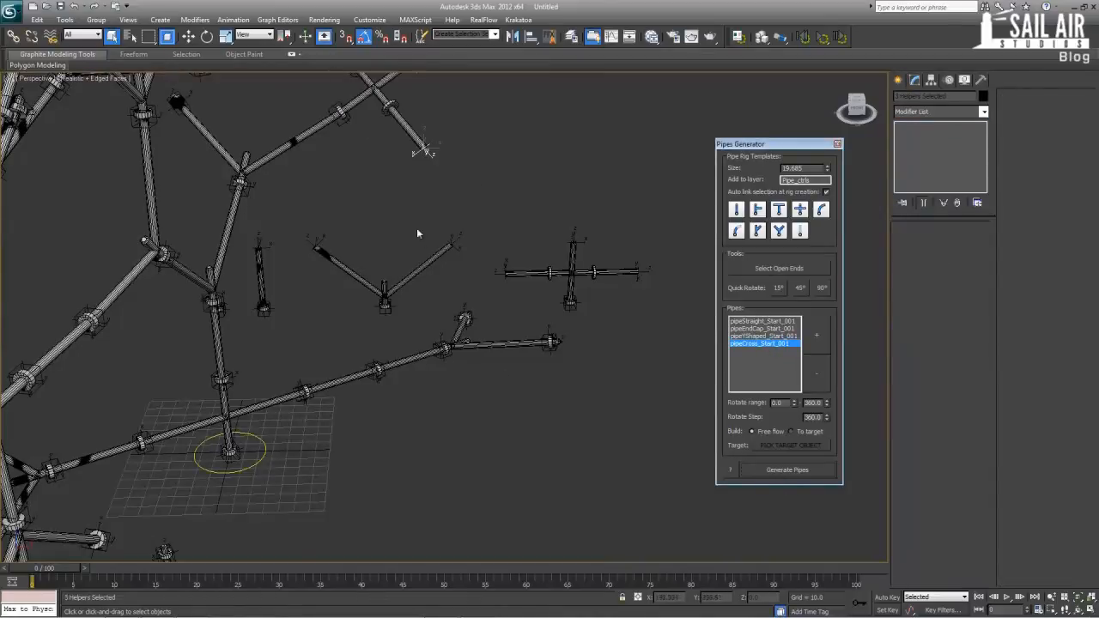
Frame the newly generated cross piece's mesh Cylinder104 and examine its collars and position within the network.
{"action": "scroll", "coordinate": [417, 228], "scroll_direction": "up", "scroll_amount": 5}
{"action": "middle_click_drag", "start_coordinate": [437, 233], "coordinate": [399, 229], "text": "alt"}
{"action": "left_click", "coordinate": [377, 206]}
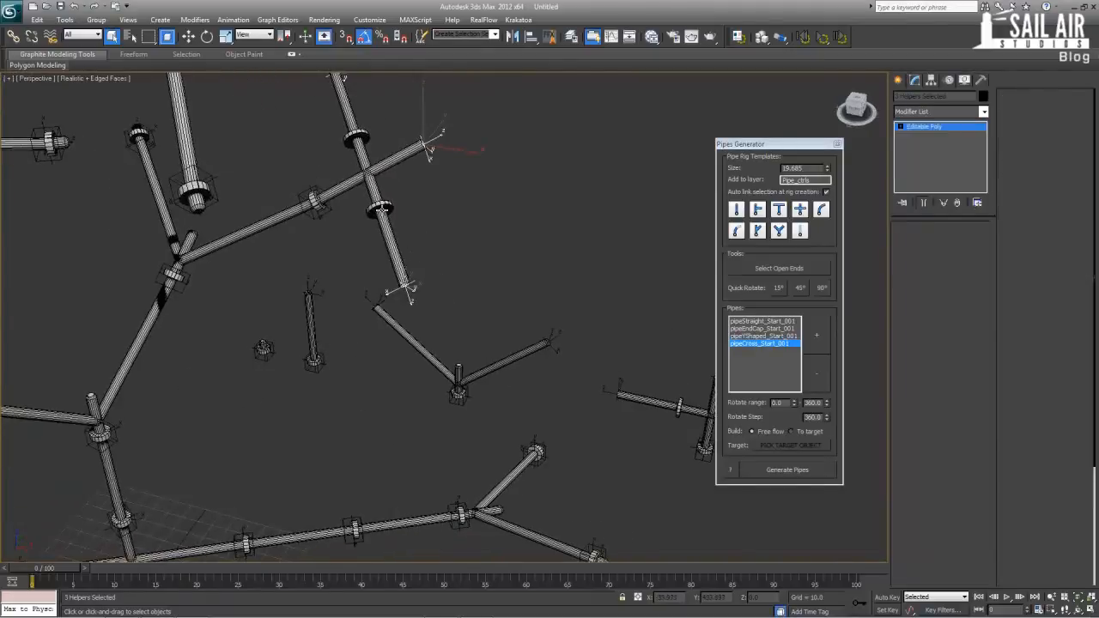
{"action": "key", "text": "z"}
{"action": "scroll", "coordinate": [459, 297], "scroll_direction": "down", "scroll_amount": 2}
{"action": "middle_click_drag", "start_coordinate": [459, 298], "coordinate": [421, 275], "text": "alt"}
{"action": "scroll", "coordinate": [422, 279], "scroll_direction": "down", "scroll_amount": 4}
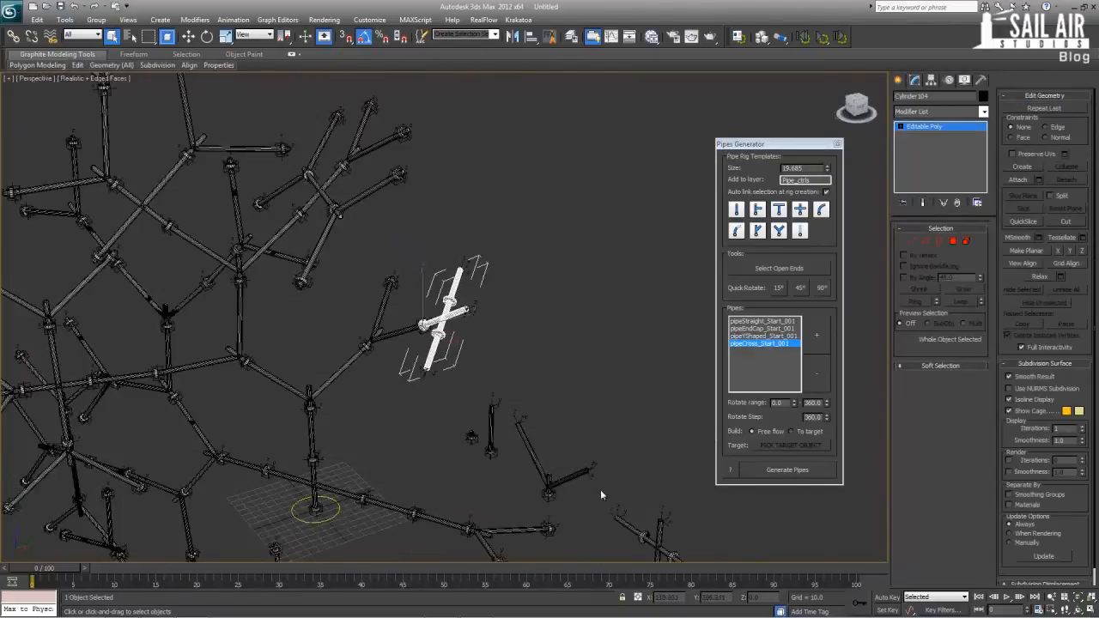
{"action": "left_click", "coordinate": [528, 285]}
{"action": "scroll", "coordinate": [527, 285], "scroll_direction": "up", "scroll_amount": 6}
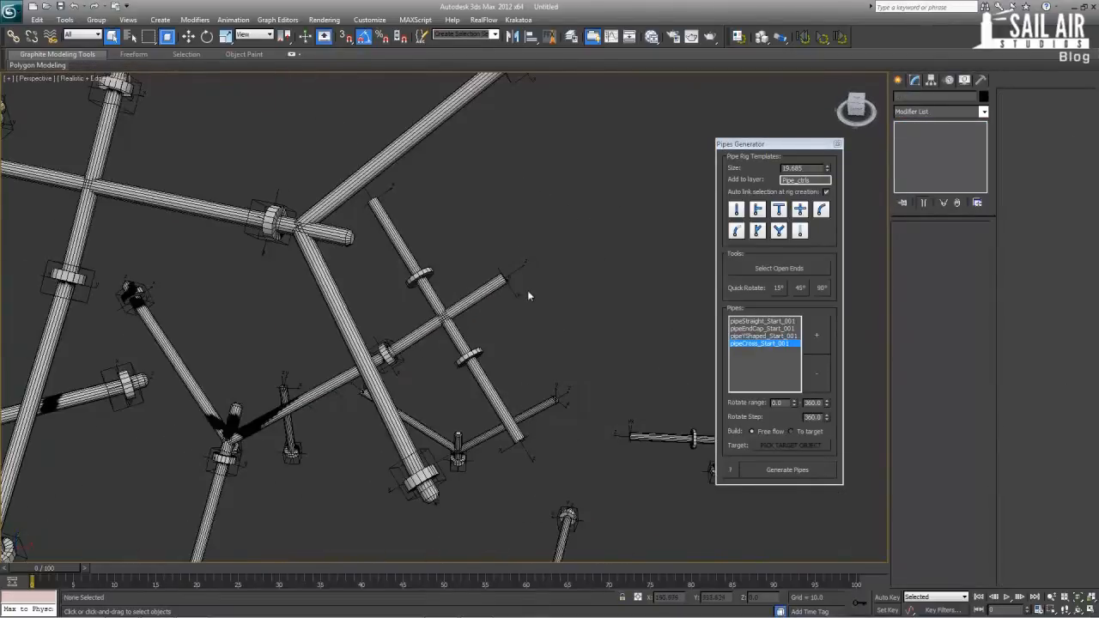
{"action": "scroll", "coordinate": [515, 273], "scroll_direction": "down", "scroll_amount": 8}
{"action": "scroll", "coordinate": [403, 438], "scroll_direction": "up", "scroll_amount": 2}
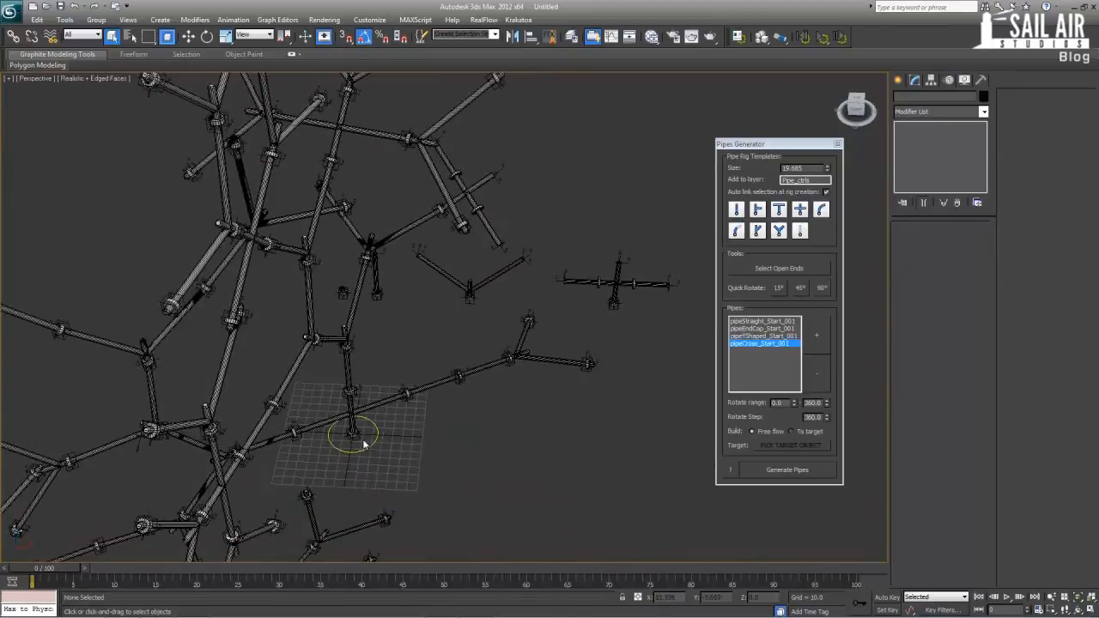
Select the network's base helper pipeCross_Start_002, and from it select all open ends of the pipe network.
{"action": "left_click", "coordinate": [356, 434]}
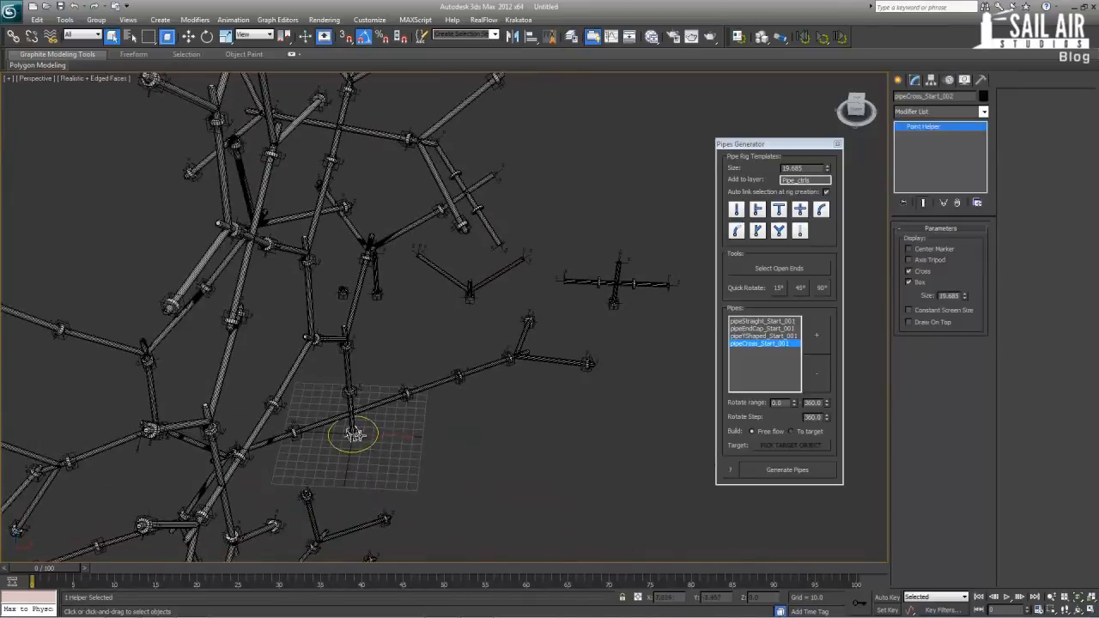
{"action": "left_click", "coordinate": [794, 269]}
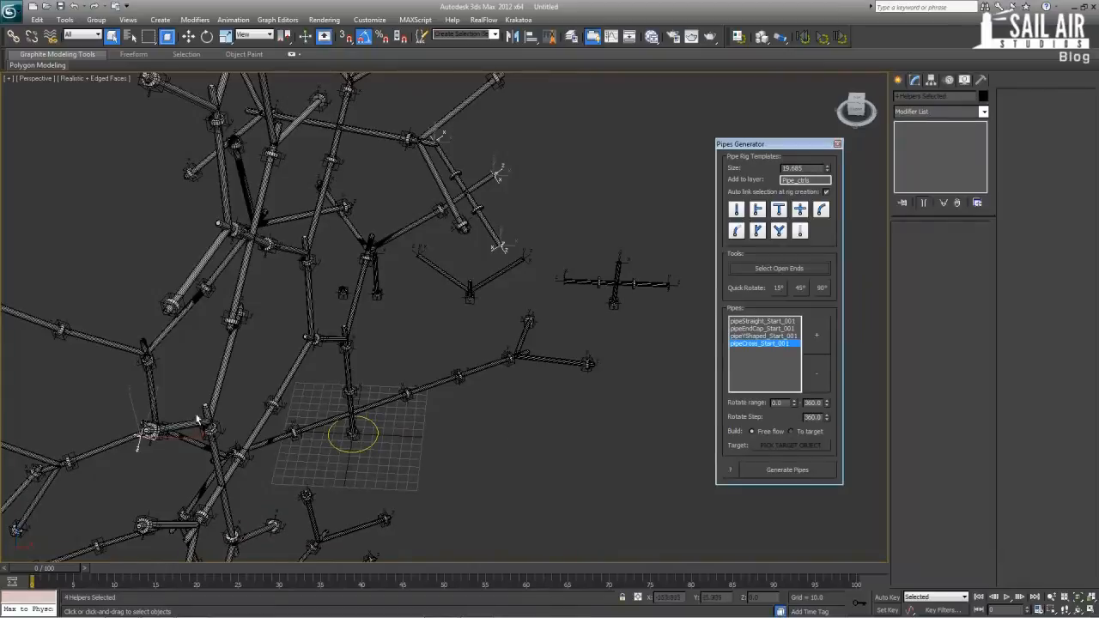
{"action": "middle_click_drag", "start_coordinate": [196, 416], "coordinate": [226, 401], "text": "alt"}
{"action": "middle_click_drag", "start_coordinate": [384, 317], "coordinate": [360, 323], "text": "alt"}
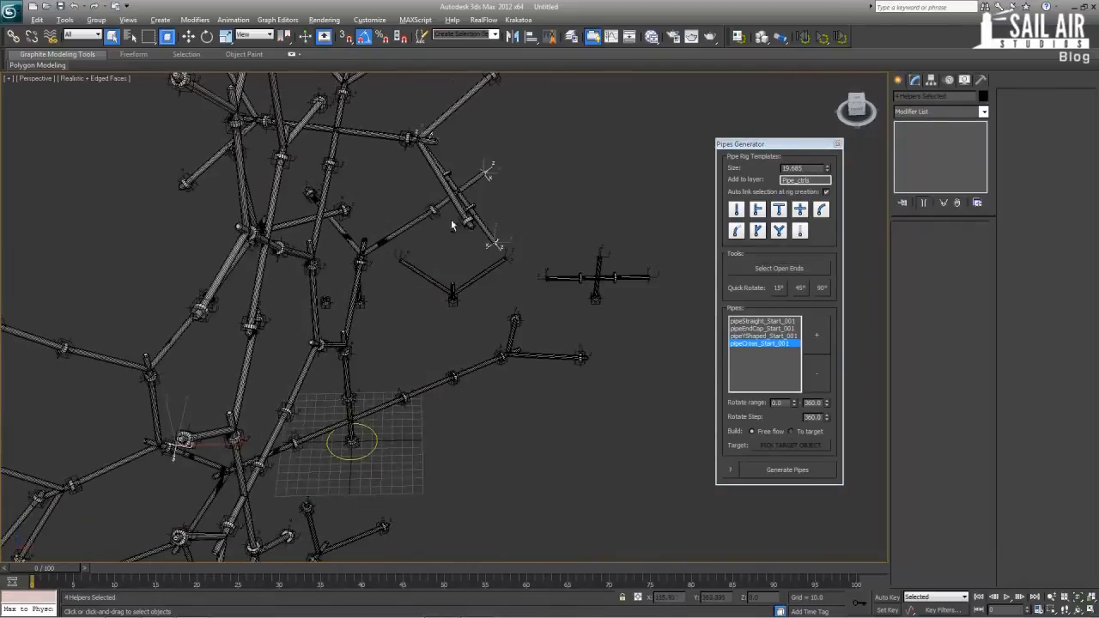
Cap the four selected open ends of the network with pipeEndCap_Start_001 pieces and dismiss the system-ended message.
{"action": "scroll", "coordinate": [415, 223], "scroll_direction": "down", "scroll_amount": 3}
{"action": "middle_click_drag", "start_coordinate": [451, 225], "coordinate": [361, 227], "text": "alt"}
{"action": "scroll", "coordinate": [361, 227], "scroll_direction": "up", "scroll_amount": 3}
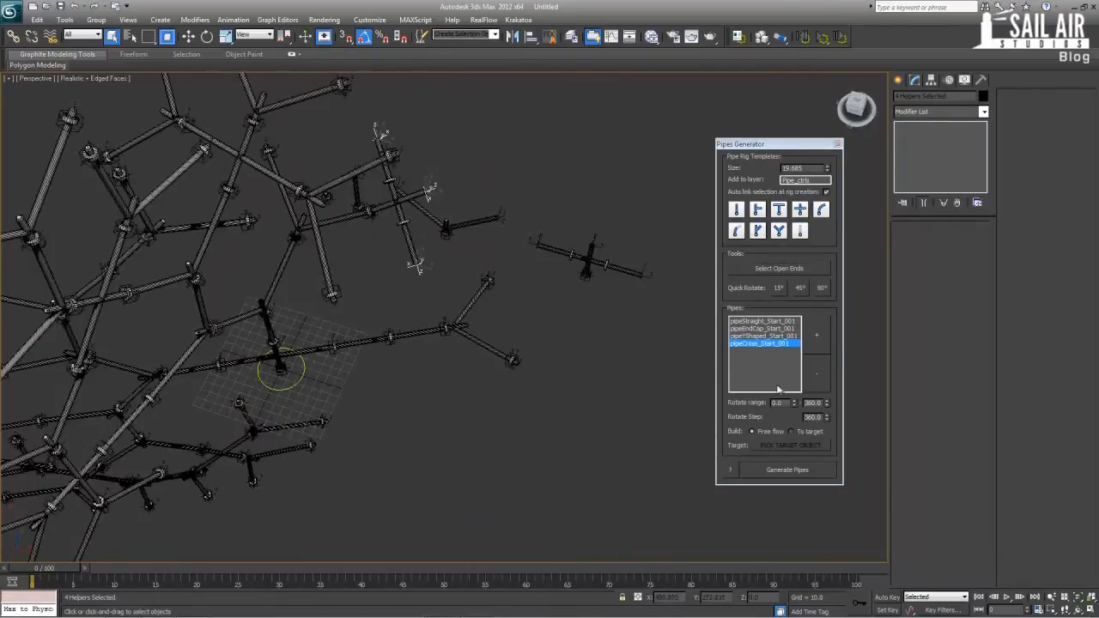
{"action": "left_click", "coordinate": [763, 328]}
{"action": "left_click", "coordinate": [786, 472]}
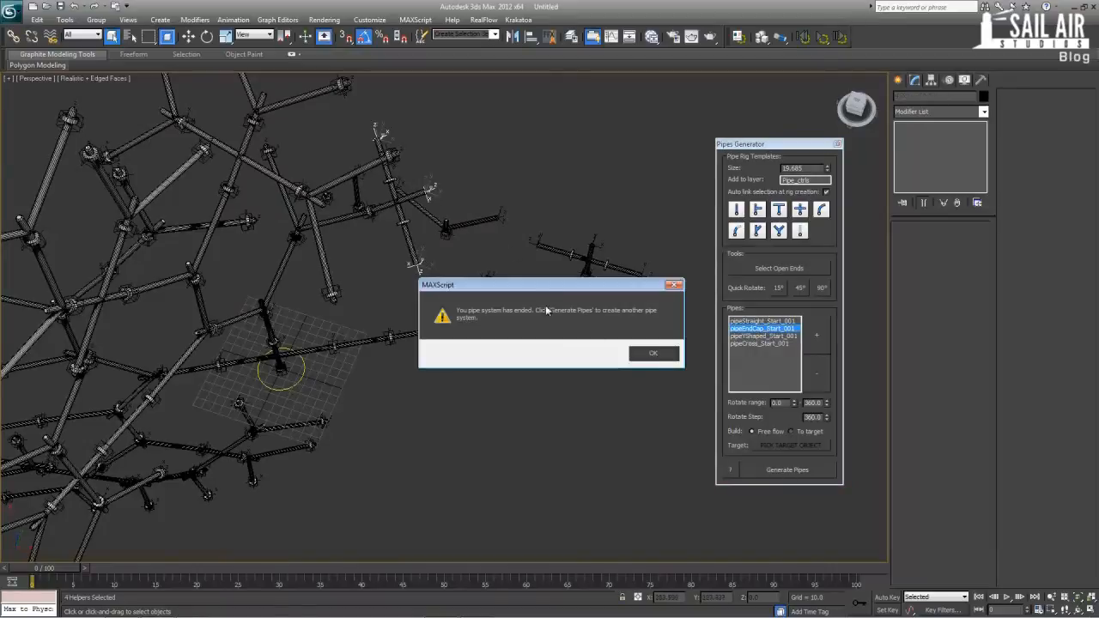
{"action": "left_click", "coordinate": [654, 353]}
{"action": "scroll", "coordinate": [483, 340], "scroll_direction": "up", "scroll_amount": 5}
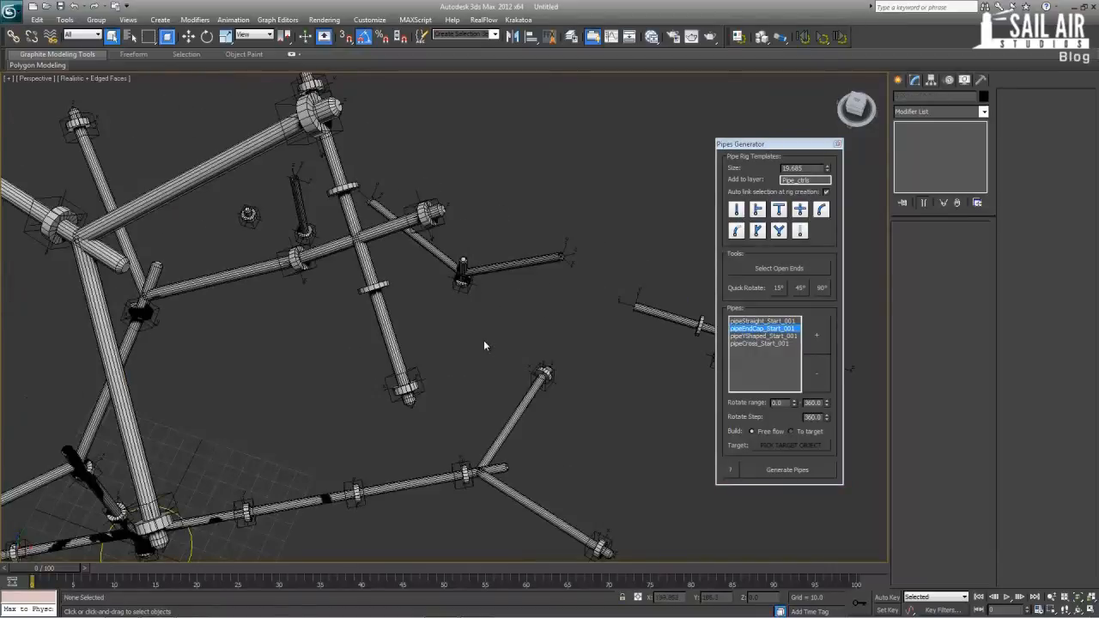
{"action": "scroll", "coordinate": [398, 323], "scroll_direction": "down", "scroll_amount": 5}
{"action": "middle_click_drag", "start_coordinate": [400, 305], "coordinate": [483, 246], "text": "alt"}
{"action": "scroll", "coordinate": [482, 246], "scroll_direction": "down", "scroll_amount": 3}
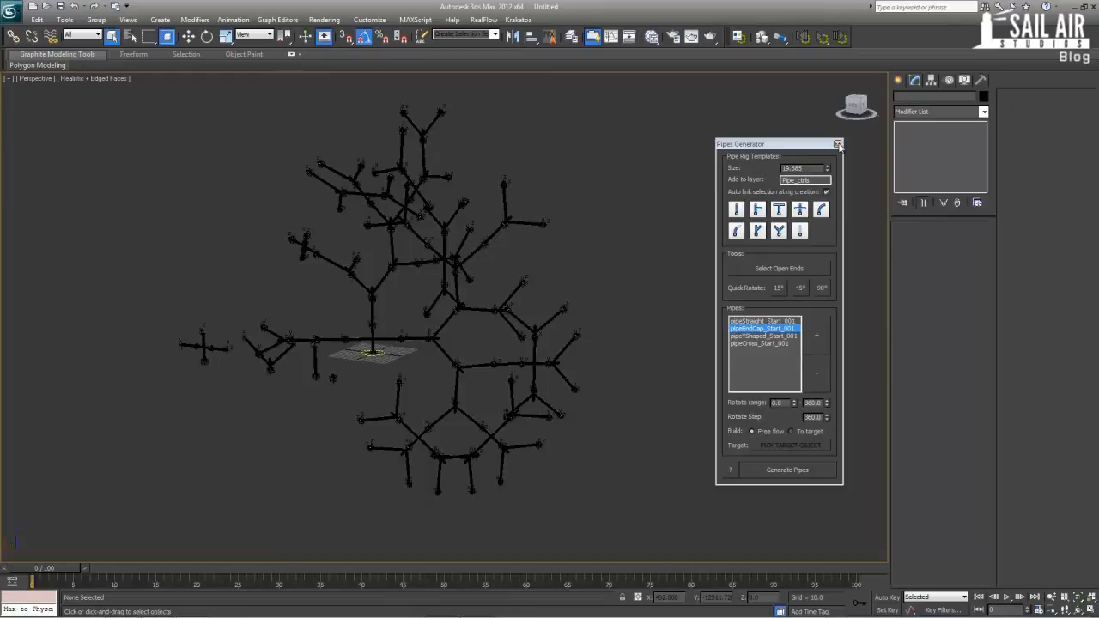
Frame the Y-shaped source piece's mesh Cylinder002 and look over the row of source pieces beside the network.
{"action": "left_click", "coordinate": [270, 362]}
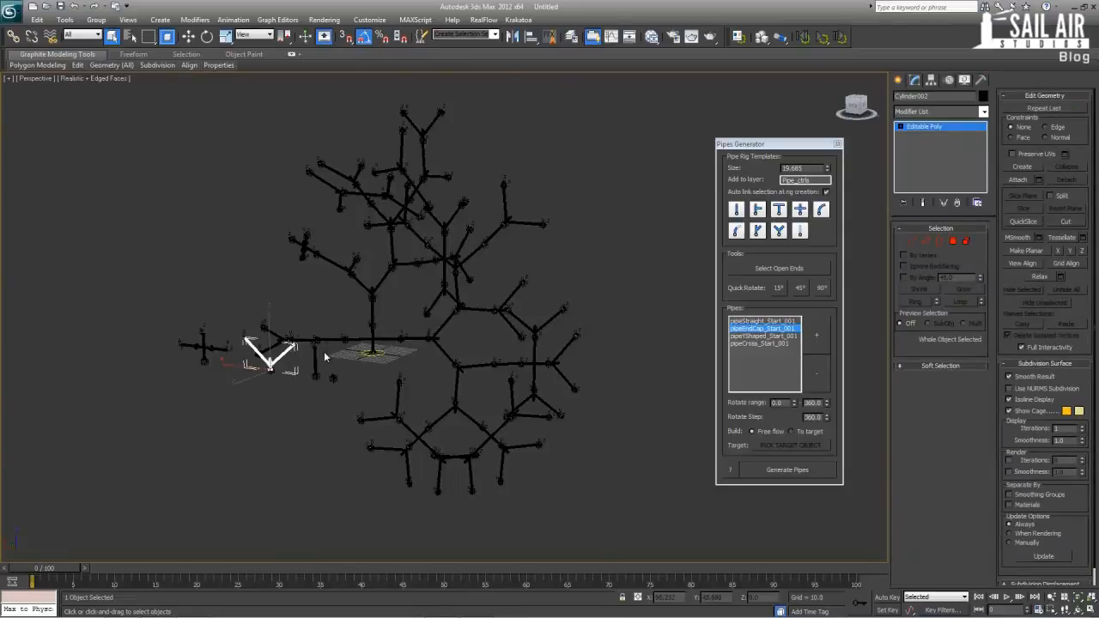
{"action": "key", "text": "z"}
{"action": "scroll", "coordinate": [331, 322], "scroll_direction": "down", "scroll_amount": 10}
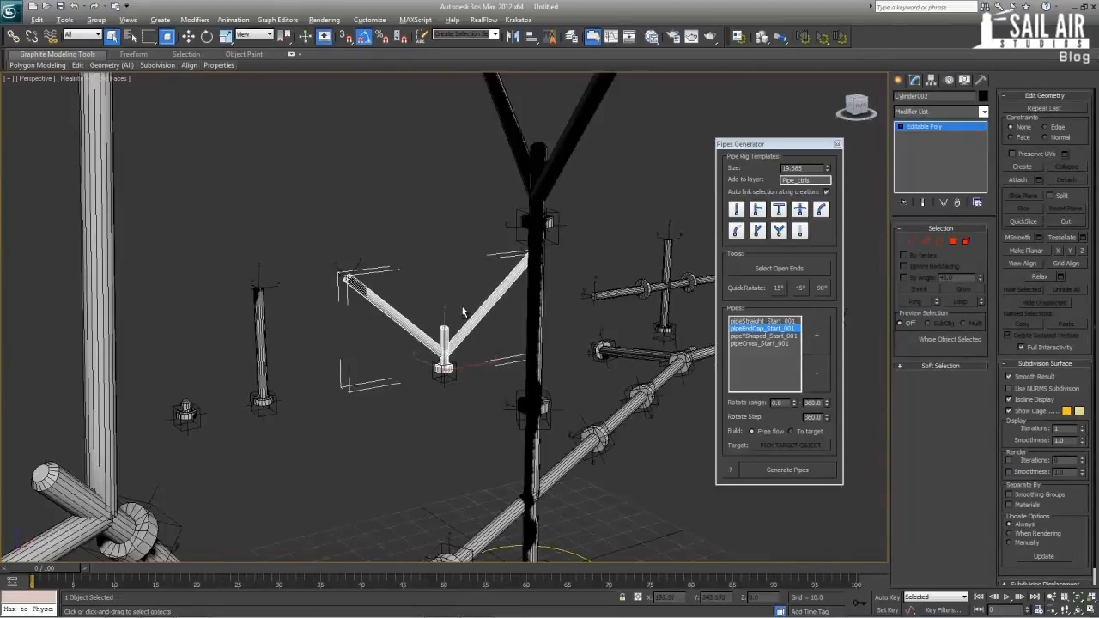
{"action": "left_click", "coordinate": [654, 266]}
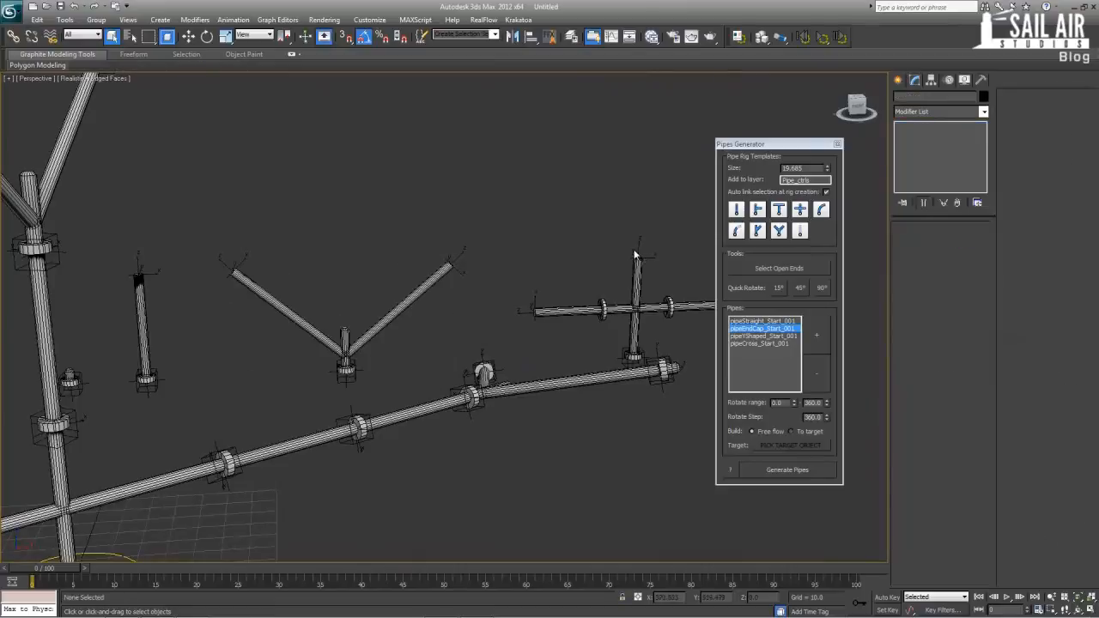
{"action": "scroll", "coordinate": [477, 339], "scroll_direction": "down", "scroll_amount": 8}
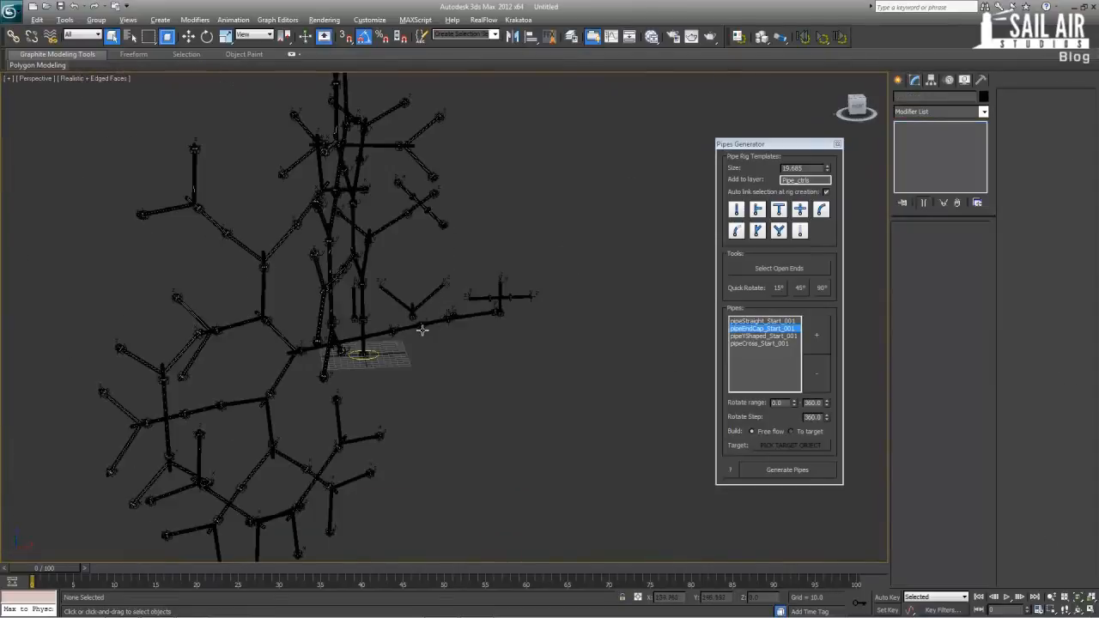
Move the network's base helper pipeCross_Start_002 together with the PipeSystem_002 circle along X, well away from the source pieces.
{"action": "left_click", "coordinate": [352, 365]}
{"action": "right_click", "coordinate": [354, 368]}
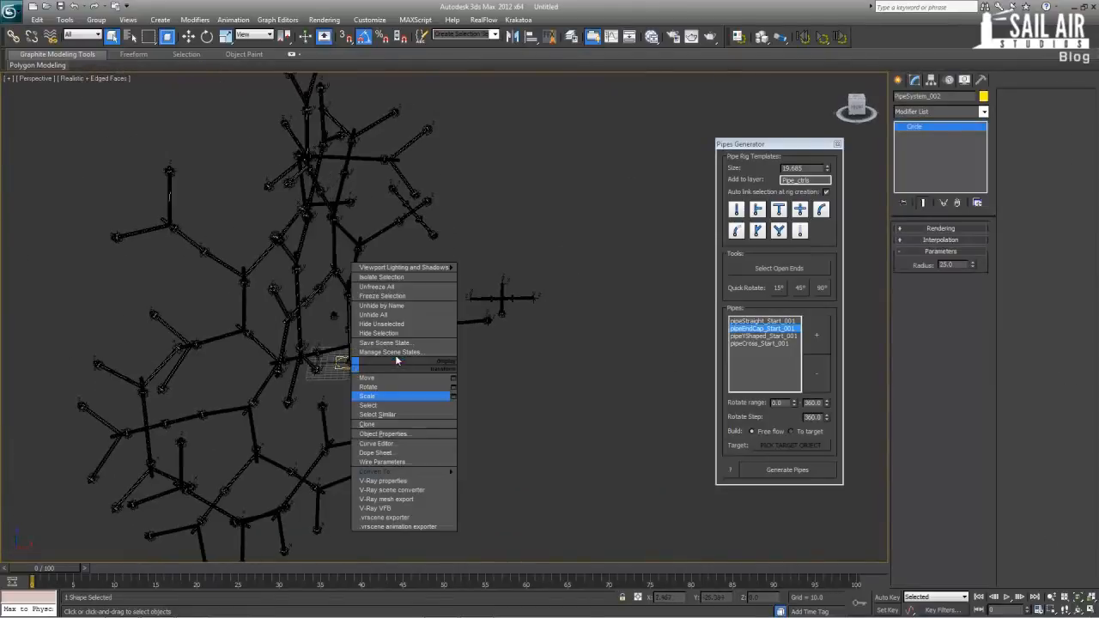
{"action": "left_click", "coordinate": [526, 376]}
{"action": "scroll", "coordinate": [384, 415], "scroll_direction": "up", "scroll_amount": 9}
{"action": "scroll", "coordinate": [331, 482], "scroll_direction": "down", "scroll_amount": 5}
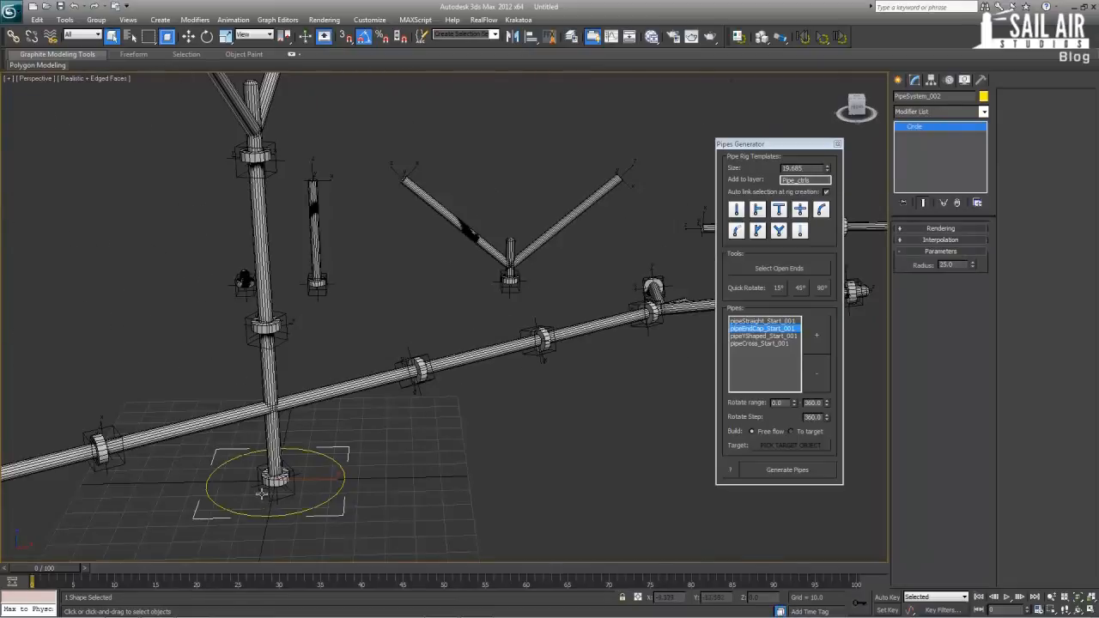
{"action": "left_click", "coordinate": [283, 488]}
{"action": "scroll", "coordinate": [297, 496], "scroll_direction": "down", "scroll_amount": 5}
{"action": "key", "text": "w"}
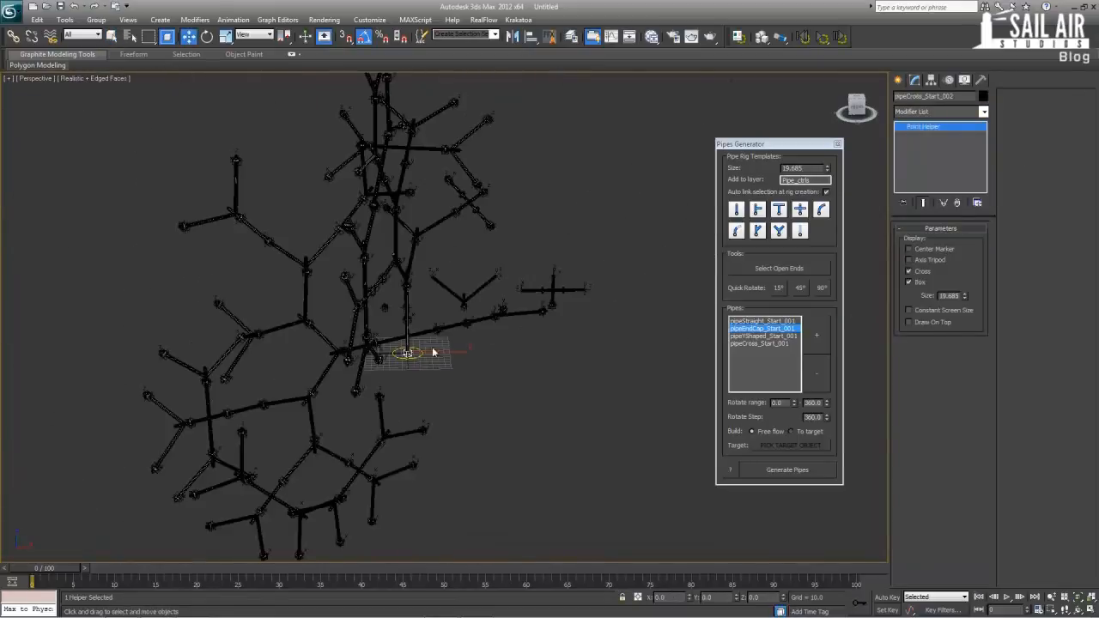
{"action": "left_click", "coordinate": [414, 358], "text": "ctrl"}
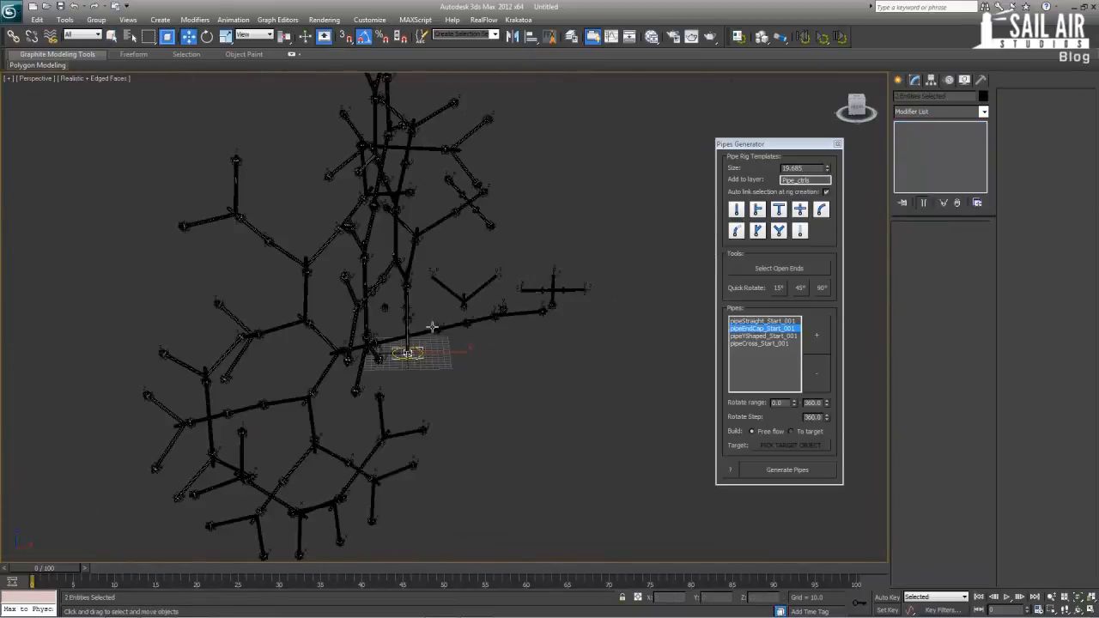
{"action": "left_click_drag", "start_coordinate": [442, 357], "coordinate": [74, 337]}
{"action": "middle_click_drag", "start_coordinate": [73, 337], "coordinate": [284, 306]}
{"action": "left_click", "coordinate": [267, 353]}
{"action": "left_click", "coordinate": [260, 333]}
{"action": "left_click_drag", "start_coordinate": [258, 333], "coordinate": [372, 333]}
{"action": "left_click", "coordinate": [611, 329]}
{"action": "left_click", "coordinate": [652, 363]}
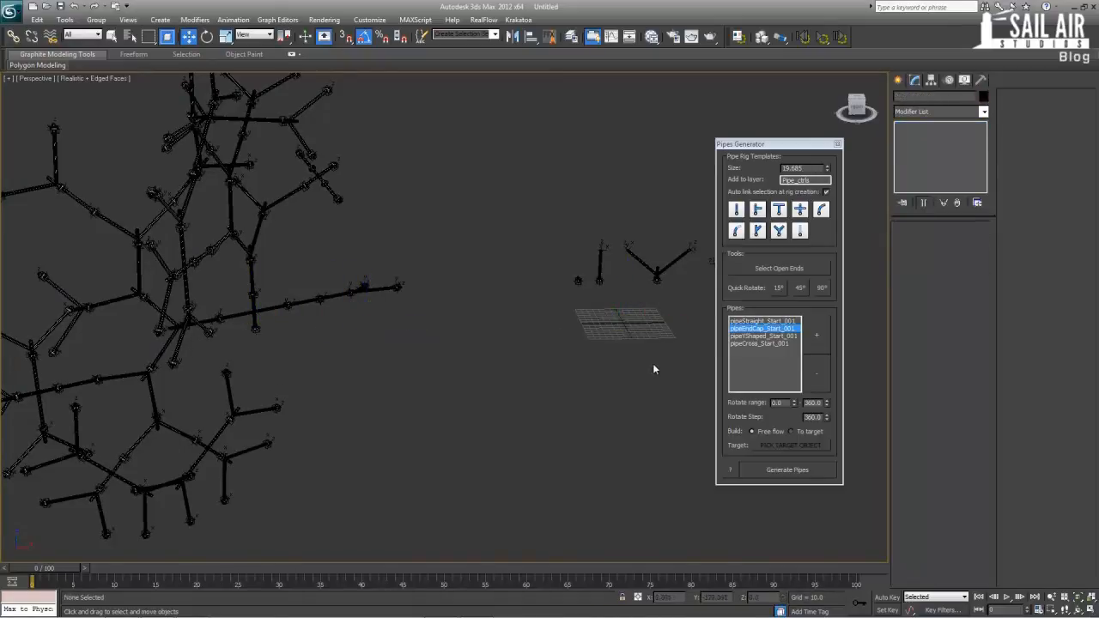
{"action": "left_click", "coordinate": [256, 332]}
{"action": "middle_click_drag", "start_coordinate": [284, 332], "coordinate": [329, 347], "text": "alt"}
{"action": "left_click", "coordinate": [364, 339]}
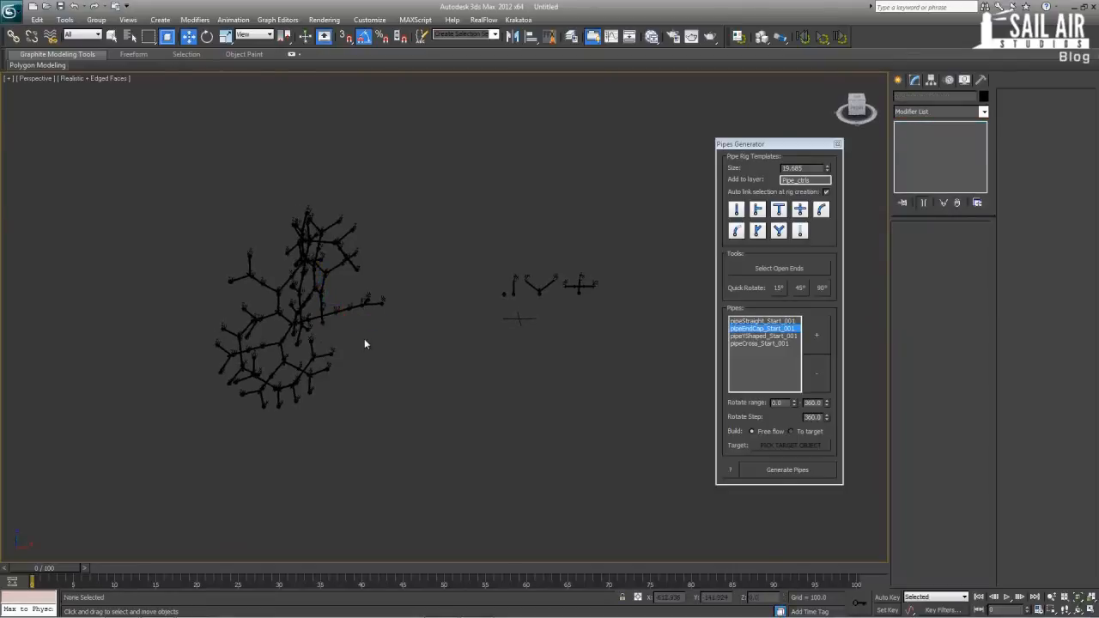
Turn off the edged faces display and lower the straight source piece's end helper pipeEnd_001 by about 19.9 units along Z.
{"action": "scroll", "coordinate": [343, 327], "scroll_direction": "up", "scroll_amount": 6}
{"action": "key", "text": "F4"}
{"action": "scroll", "coordinate": [441, 339], "scroll_direction": "up", "scroll_amount": 5}
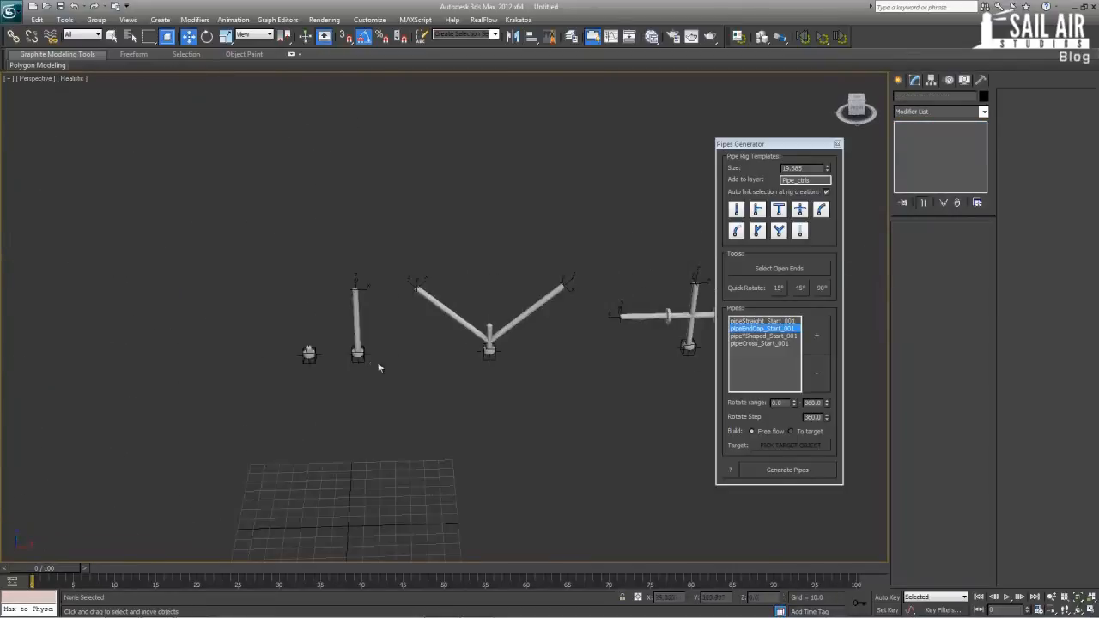
{"action": "left_click", "coordinate": [355, 297]}
{"action": "key", "text": "z"}
{"action": "scroll", "coordinate": [393, 348], "scroll_direction": "down", "scroll_amount": 8}
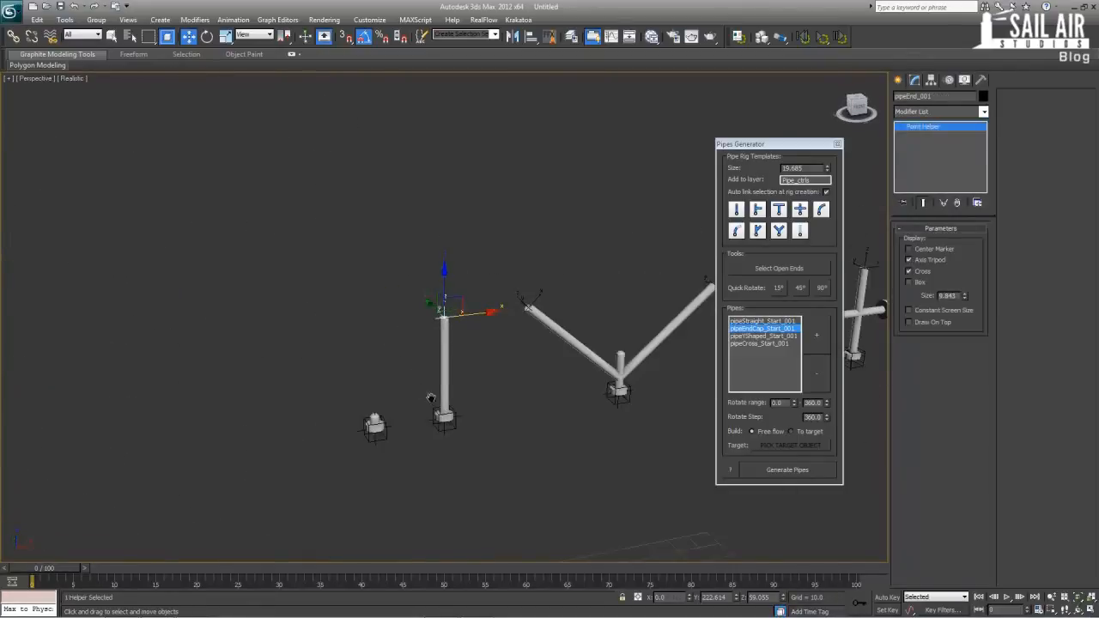
{"action": "scroll", "coordinate": [424, 361], "scroll_direction": "up", "scroll_amount": 2}
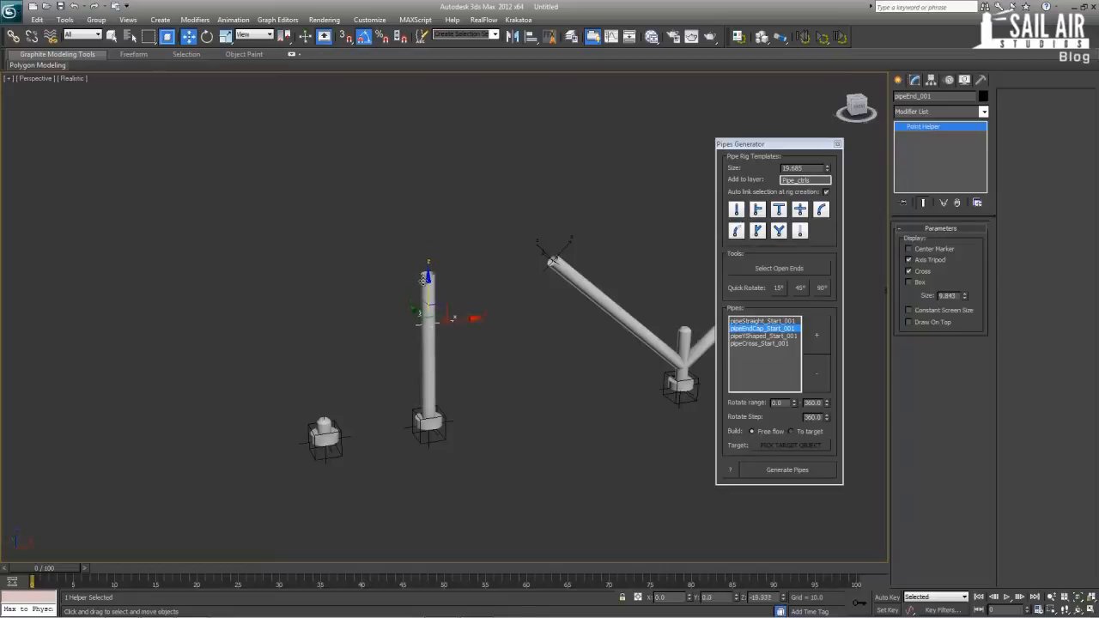
Shorten the straight source pipe Cylinder001 by snapping its top vertices down along Z to the pipeEnd_001 helper.
{"action": "left_click", "coordinate": [430, 292]}
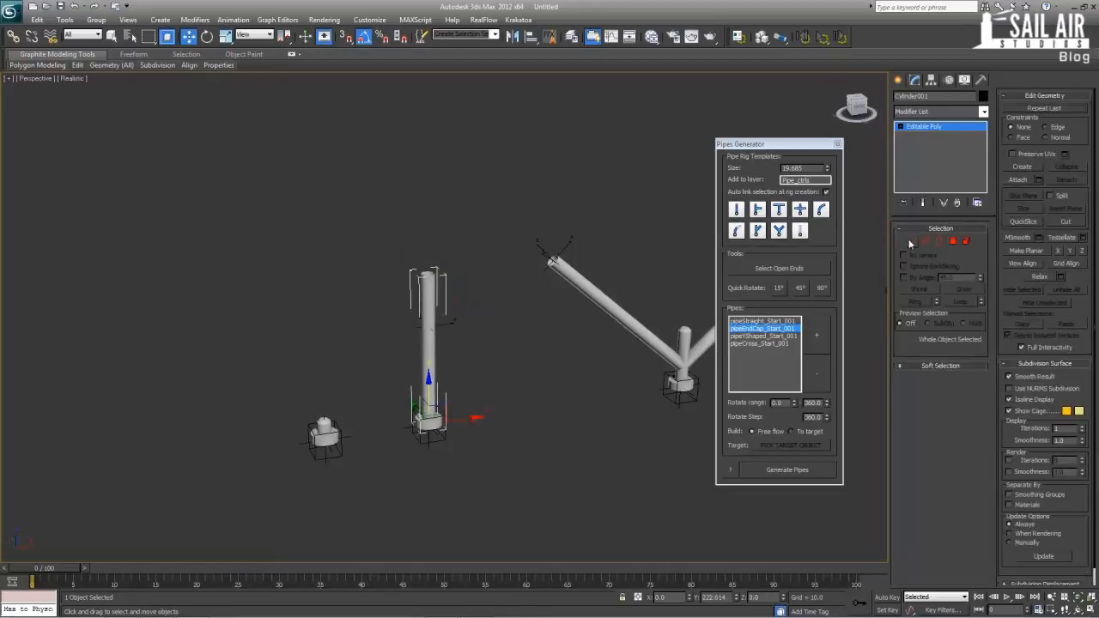
{"action": "left_click", "coordinate": [912, 241]}
{"action": "left_click_drag", "start_coordinate": [344, 208], "coordinate": [498, 297]}
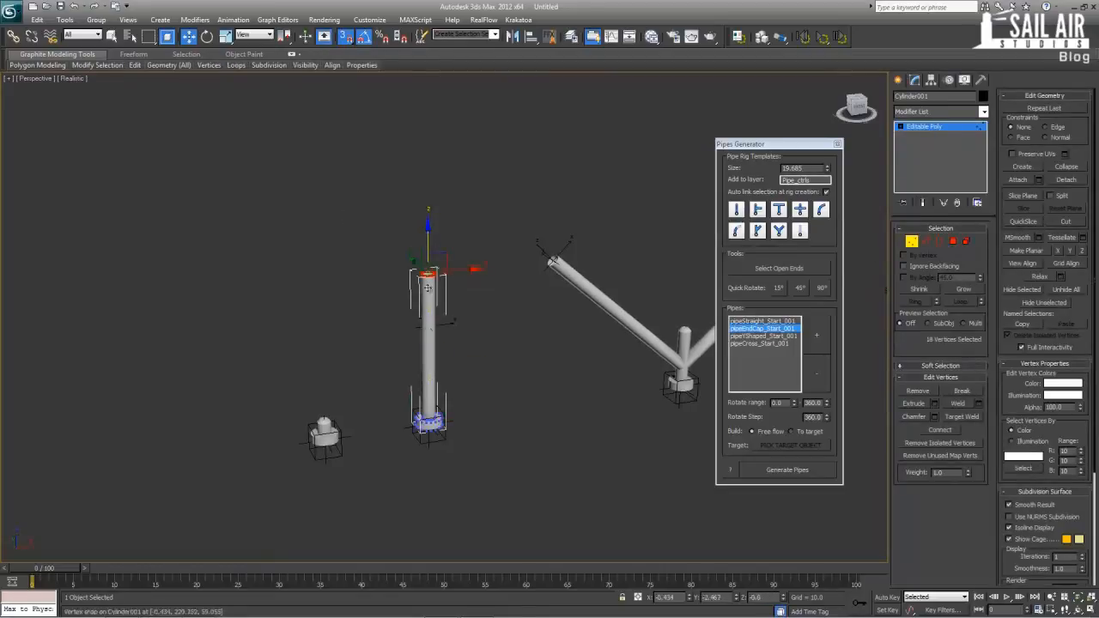
{"action": "left_click_drag", "start_coordinate": [428, 287], "coordinate": [427, 340]}
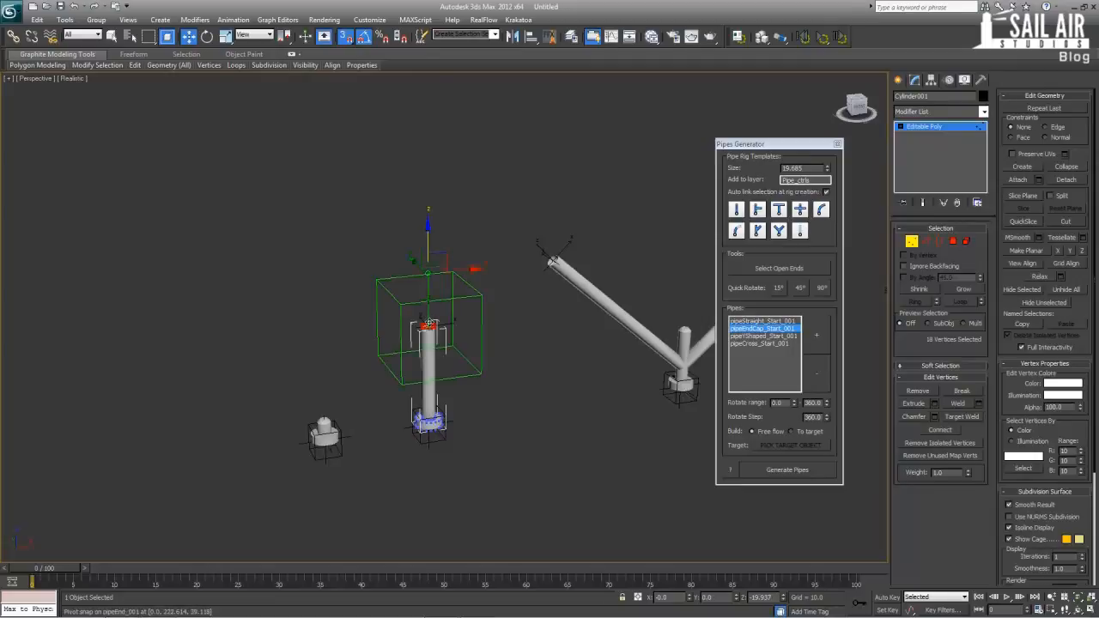
{"action": "left_click", "coordinate": [923, 128]}
{"action": "left_click", "coordinate": [554, 356]}
Shorten the left arm of the cross source pipe Cylinder005 by moving its end and collar vertices along X towards the centre, with snapping off.
{"action": "middle_click_drag", "start_coordinate": [552, 358], "coordinate": [396, 349]}
{"action": "scroll", "coordinate": [396, 348], "scroll_direction": "down", "scroll_amount": 4}
{"action": "middle_click_drag", "start_coordinate": [501, 327], "coordinate": [368, 337]}
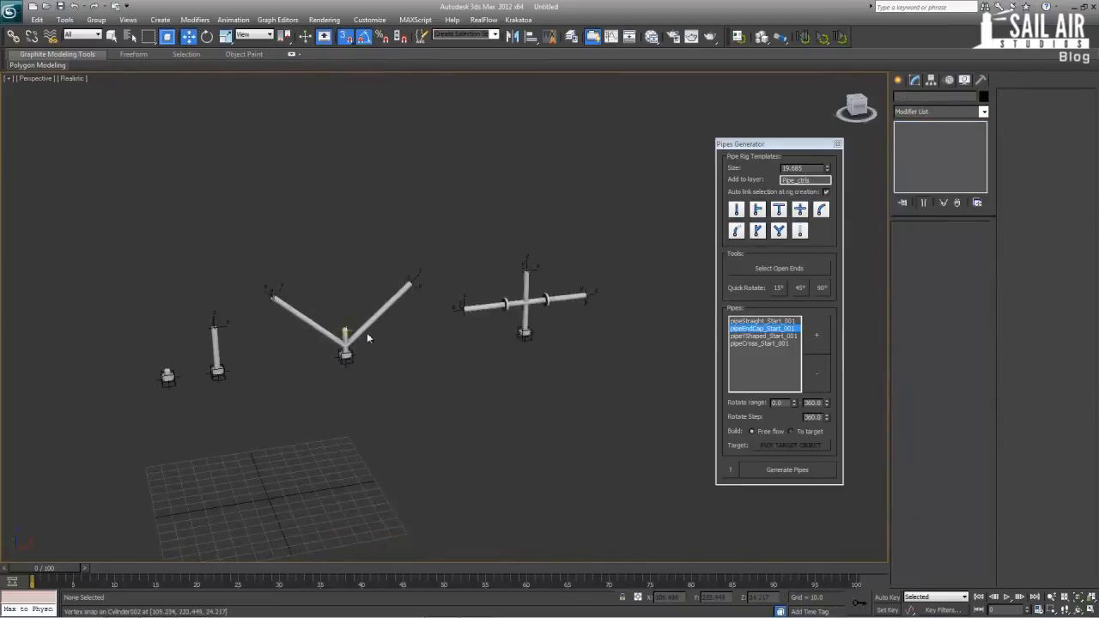
{"action": "scroll", "coordinate": [429, 320], "scroll_direction": "up", "scroll_amount": 3}
{"action": "left_click", "coordinate": [622, 289]}
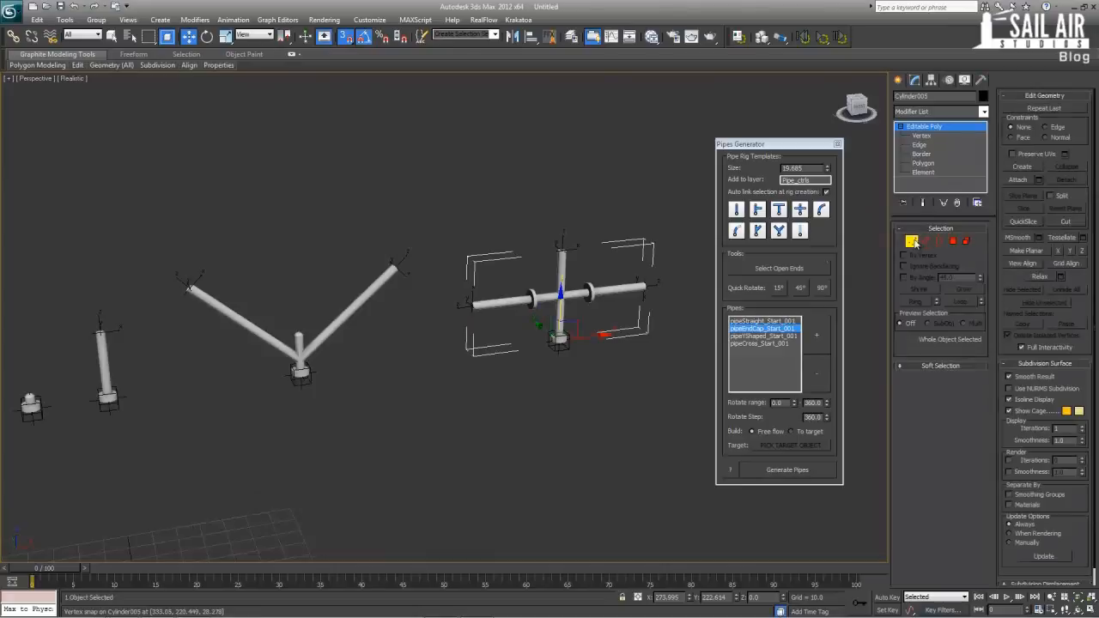
{"action": "left_click", "coordinate": [911, 242]}
{"action": "middle_click_drag", "start_coordinate": [544, 341], "coordinate": [520, 338], "text": "alt"}
{"action": "scroll", "coordinate": [515, 335], "scroll_direction": "up", "scroll_amount": 3}
{"action": "left_click_drag", "start_coordinate": [456, 268], "coordinate": [503, 346]}
{"action": "key", "text": "s"}
{"action": "left_click_drag", "start_coordinate": [516, 297], "coordinate": [624, 305]}
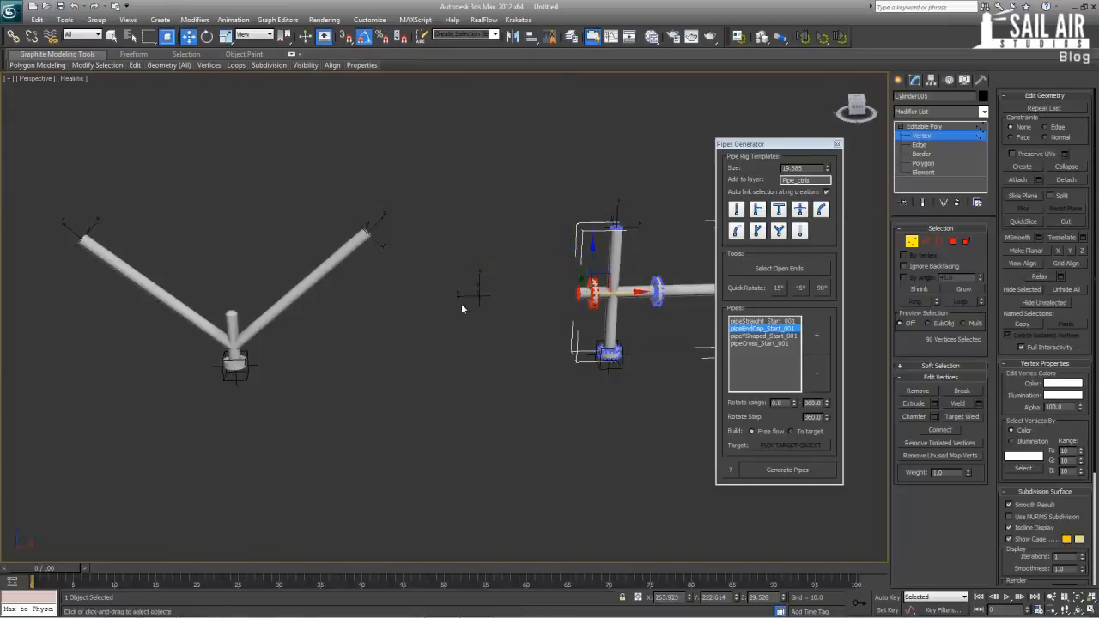
{"action": "left_click", "coordinate": [511, 339]}
{"action": "left_click", "coordinate": [946, 127]}
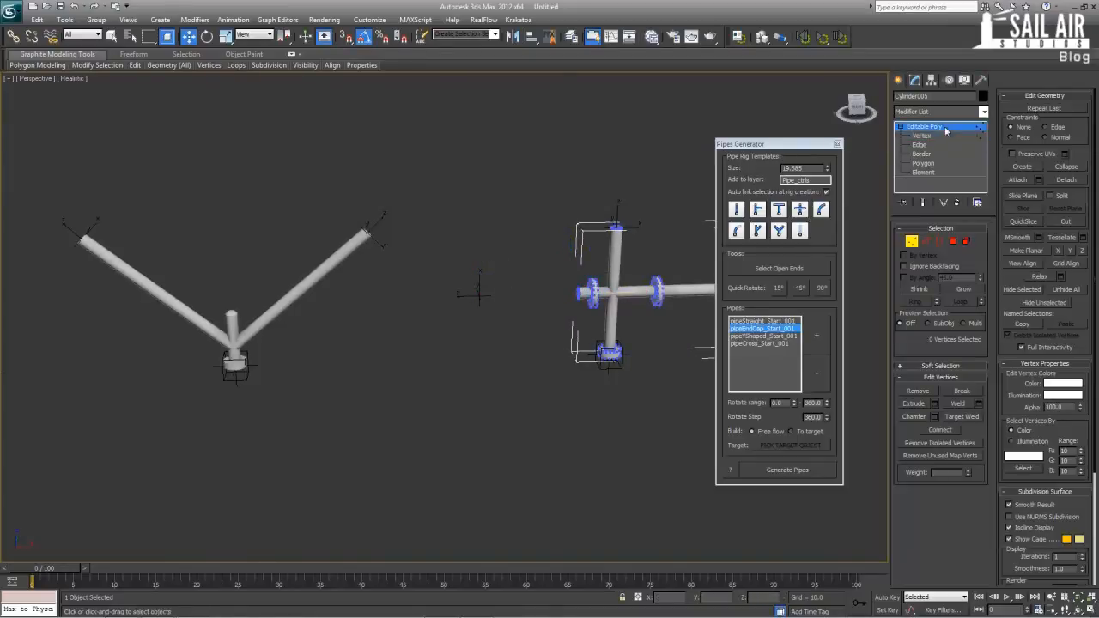
Snap the cross source piece's end helper pipeEnd_006 along X onto the end of the shortened left arm.
{"action": "left_click", "coordinate": [475, 292]}
{"action": "key", "text": "s"}
{"action": "left_click_drag", "start_coordinate": [509, 295], "coordinate": [582, 319]}
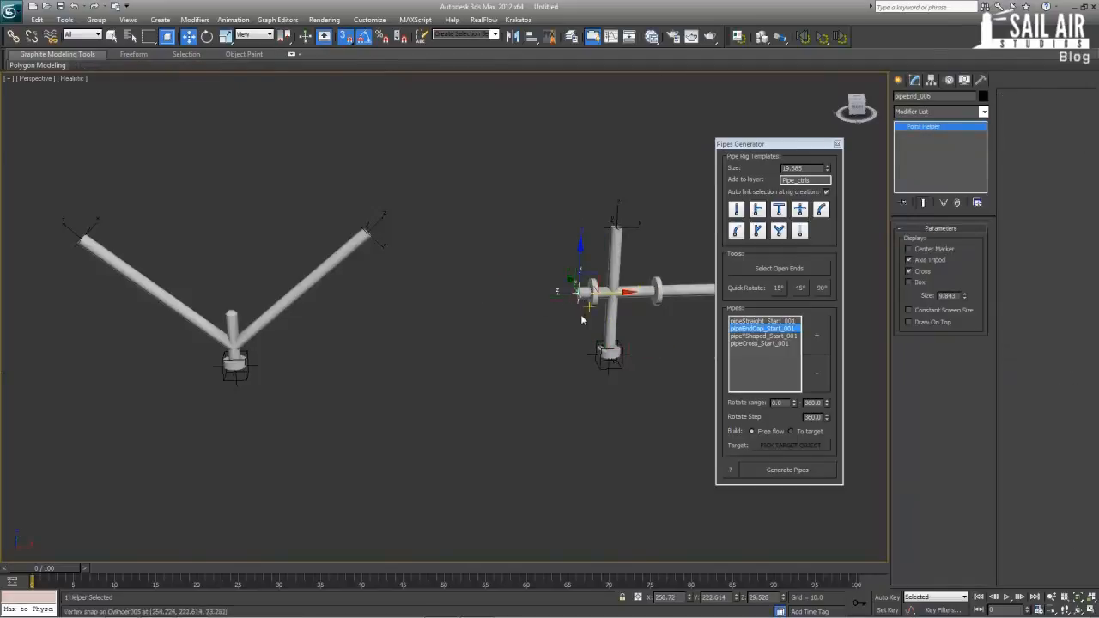
{"action": "scroll", "coordinate": [581, 319], "scroll_direction": "up", "scroll_amount": 3}
{"action": "middle_click_drag", "start_coordinate": [656, 306], "coordinate": [561, 308]}
{"action": "left_click", "coordinate": [684, 115]}
{"action": "scroll", "coordinate": [501, 343], "scroll_direction": "down", "scroll_amount": 5}
{"action": "middle_click_drag", "start_coordinate": [387, 358], "coordinate": [498, 305]}
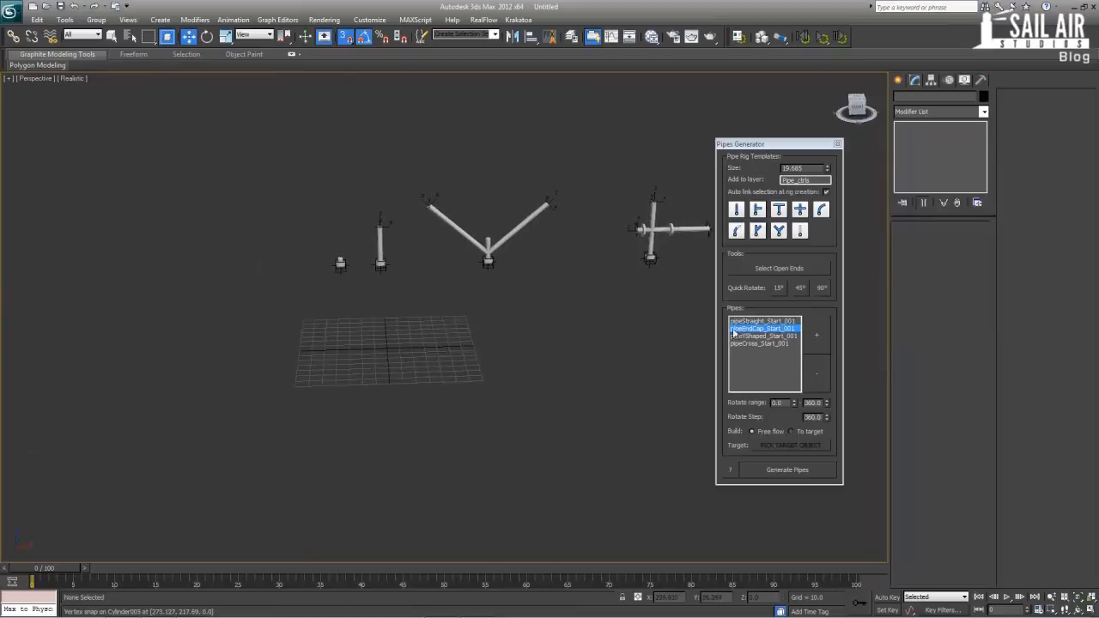
Generate a new pipe system that starts with the edited pipeCross_Start_001 piece.
{"action": "left_click", "coordinate": [759, 343]}
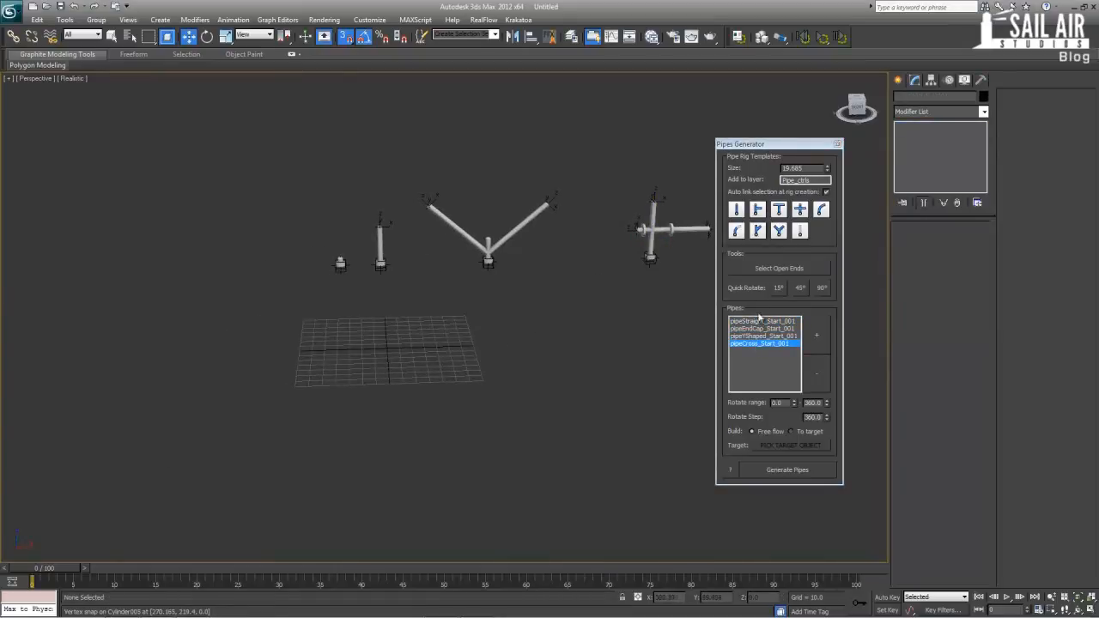
{"action": "left_click", "coordinate": [777, 472]}
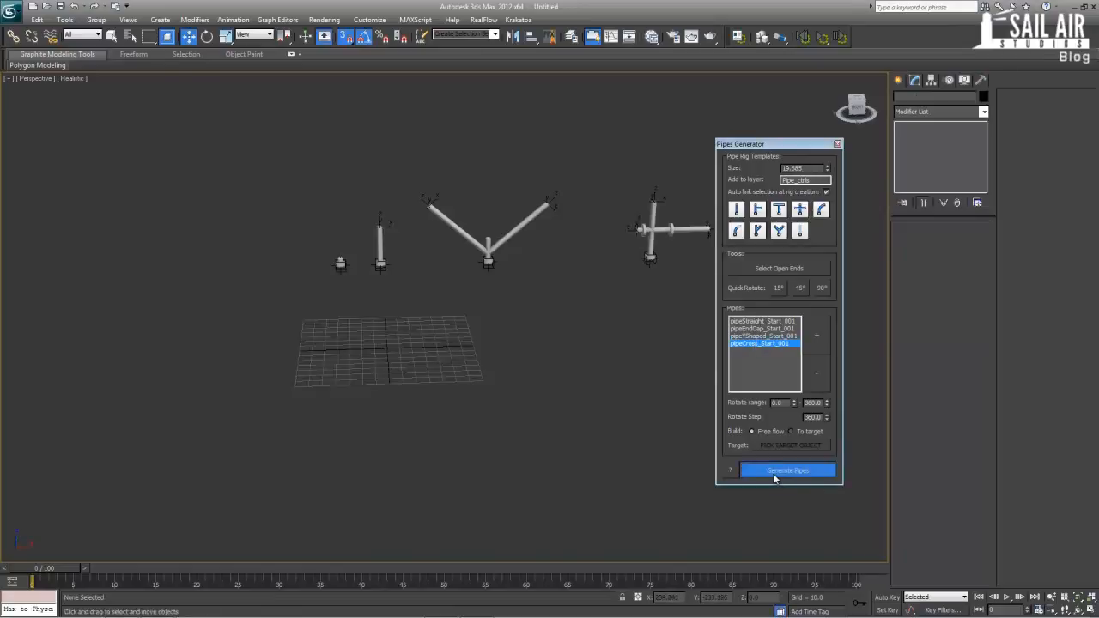
{"action": "middle_click_drag", "start_coordinate": [462, 314], "coordinate": [482, 327], "text": "alt"}
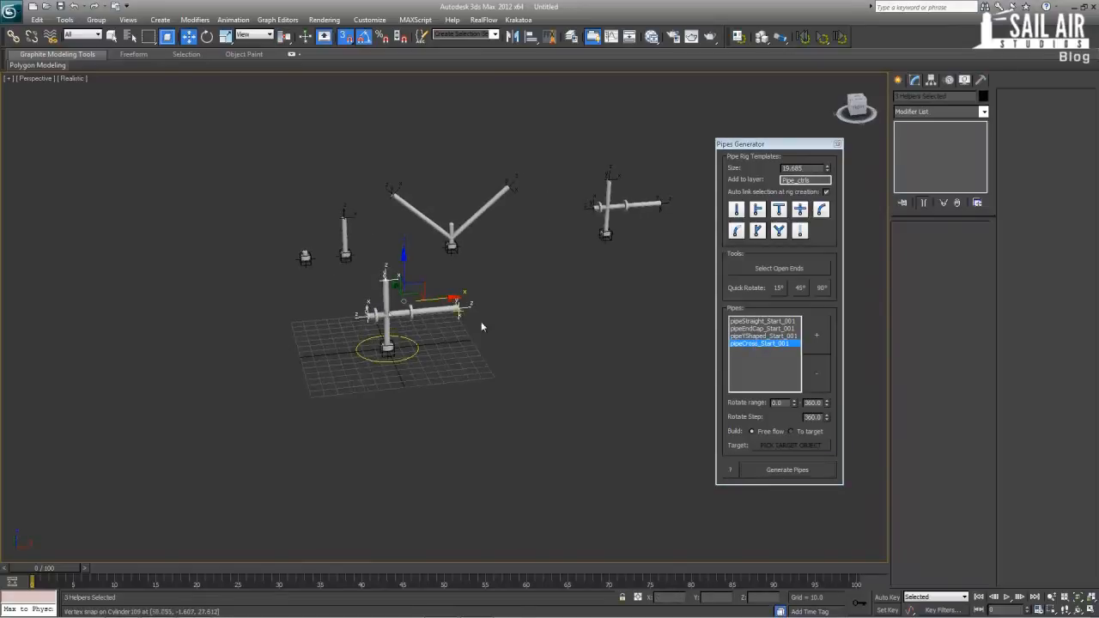
Choose all four pieces, from pipeStraight_Start_001 to pipeCross_Start_001, and generate two rounds of pipes on the open ends.
{"action": "left_click", "coordinate": [770, 323]}
{"action": "left_click", "coordinate": [770, 344], "text": "shift"}
{"action": "left_click", "coordinate": [778, 471]}
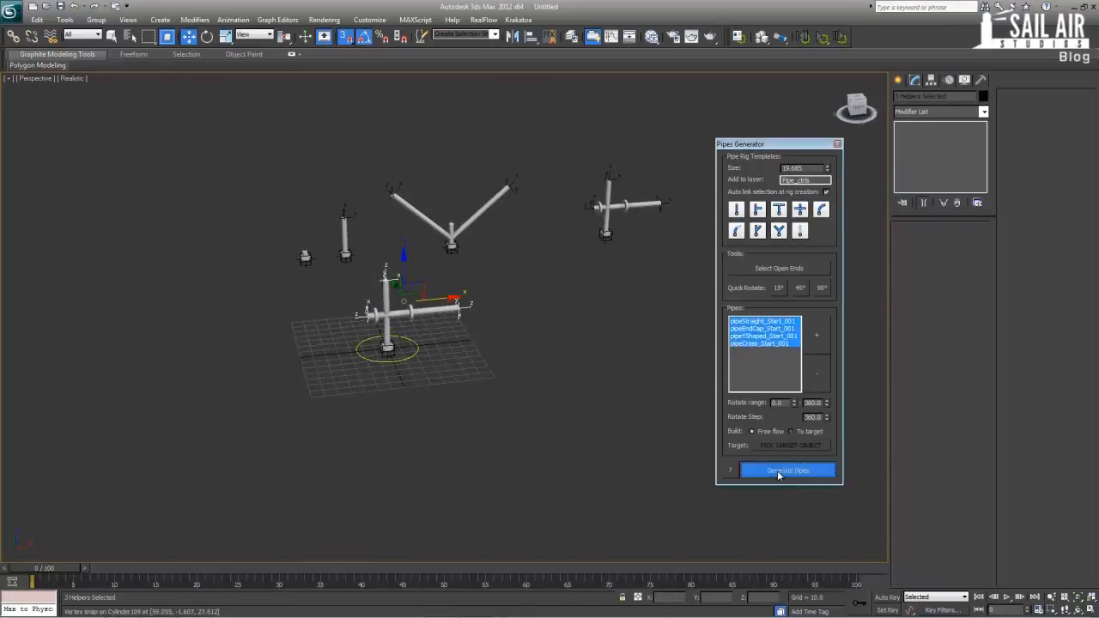
{"action": "left_click", "coordinate": [778, 472]}
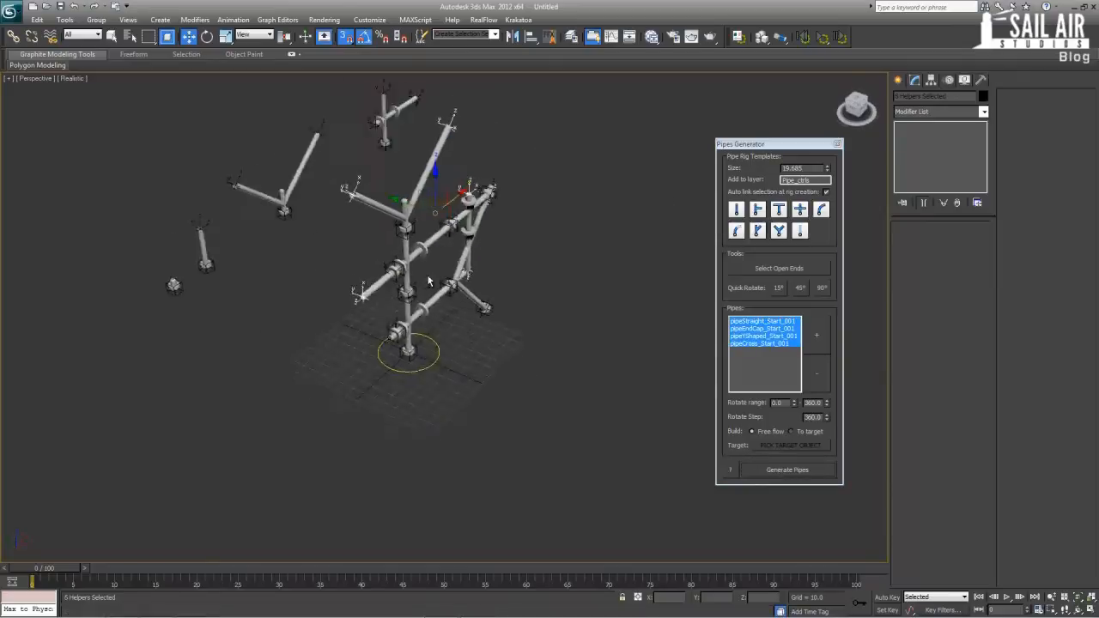
Examine the newly generated network from several angles, checking the shortened straight and cross pieces and their connections.
{"action": "middle_click_drag", "start_coordinate": [428, 281], "coordinate": [414, 300], "text": "alt"}
{"action": "scroll", "coordinate": [404, 265], "scroll_direction": "up", "scroll_amount": 5}
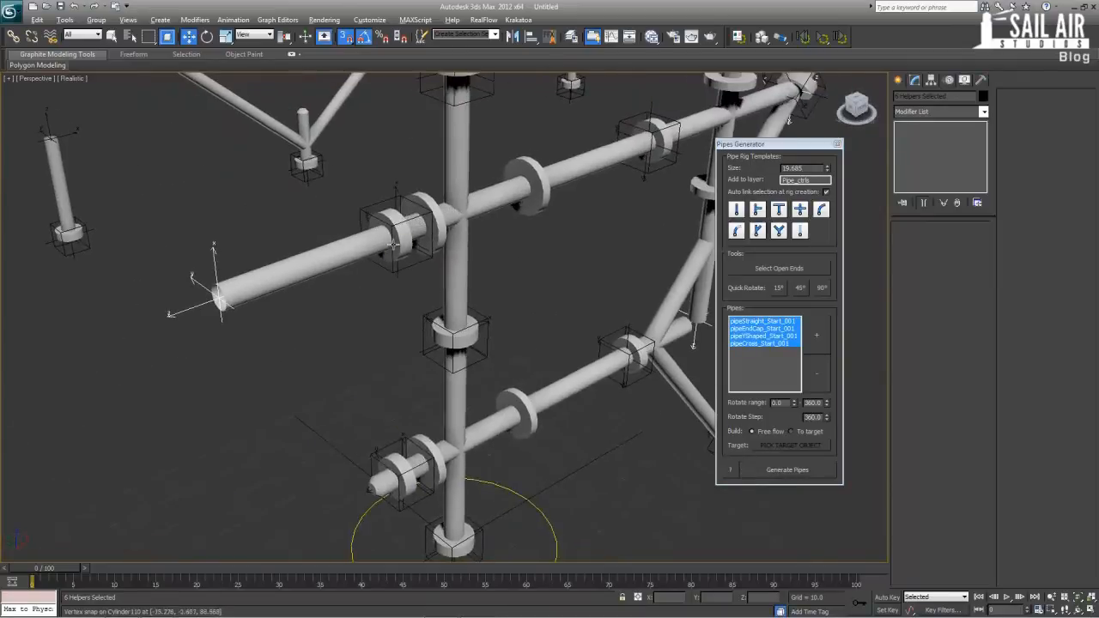
{"action": "scroll", "coordinate": [393, 245], "scroll_direction": "down", "scroll_amount": 4}
{"action": "middle_click_drag", "start_coordinate": [438, 255], "coordinate": [395, 245], "text": "alt"}
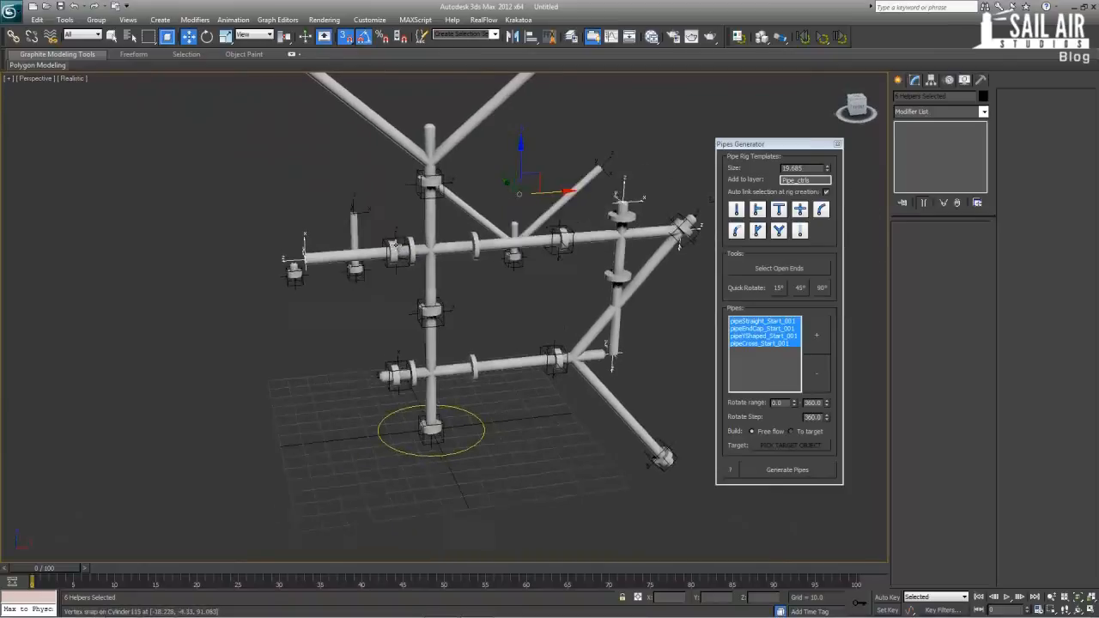
{"action": "scroll", "coordinate": [395, 244], "scroll_direction": "down", "scroll_amount": 4}
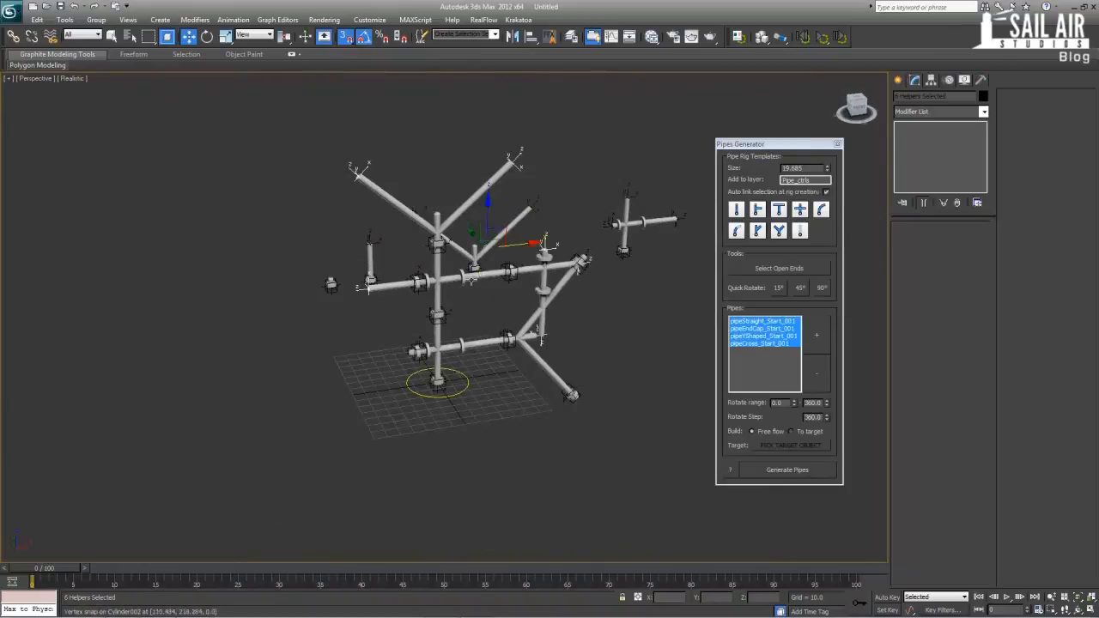
{"action": "middle_click_drag", "start_coordinate": [472, 280], "coordinate": [425, 309]}
{"action": "mouse_move", "coordinate": [425, 309]}
{"action": "middle_mouse_down", "text": "alt"}
{"action": "mouse_move", "coordinate": [443, 312]}
{"action": "mouse_move", "coordinate": [414, 312]}
{"action": "middle_mouse_up", "text": "alt"}
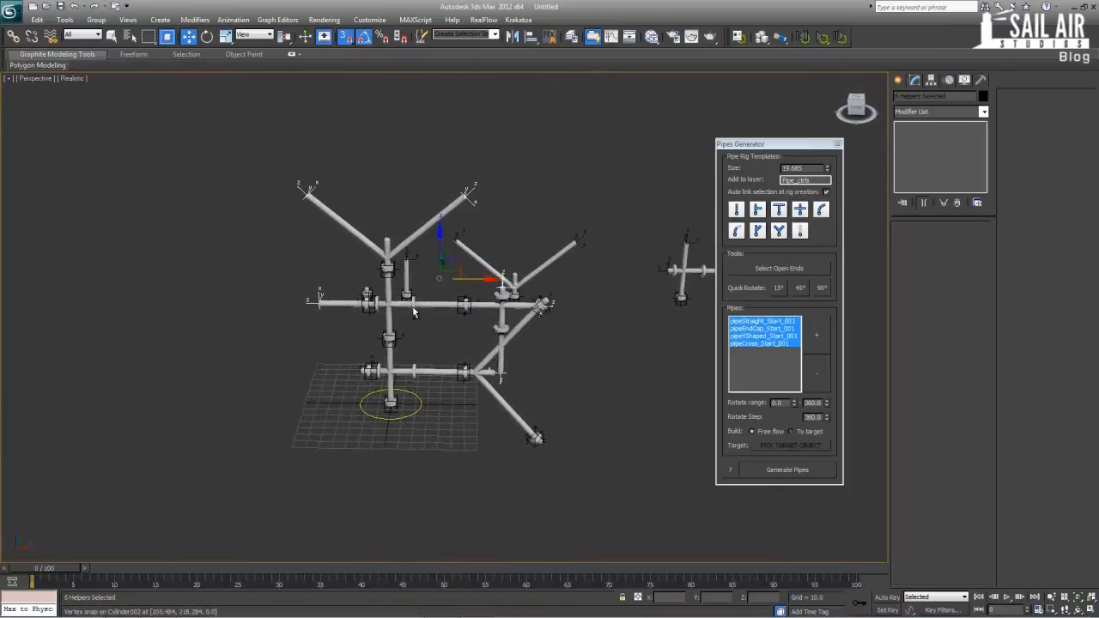
Cap all the open ends of the new pipe network by generating only the pipeEndCap_Start_001 piece, and clear the selection.
{"action": "middle_click_drag", "start_coordinate": [503, 289], "coordinate": [502, 335], "text": "alt"}
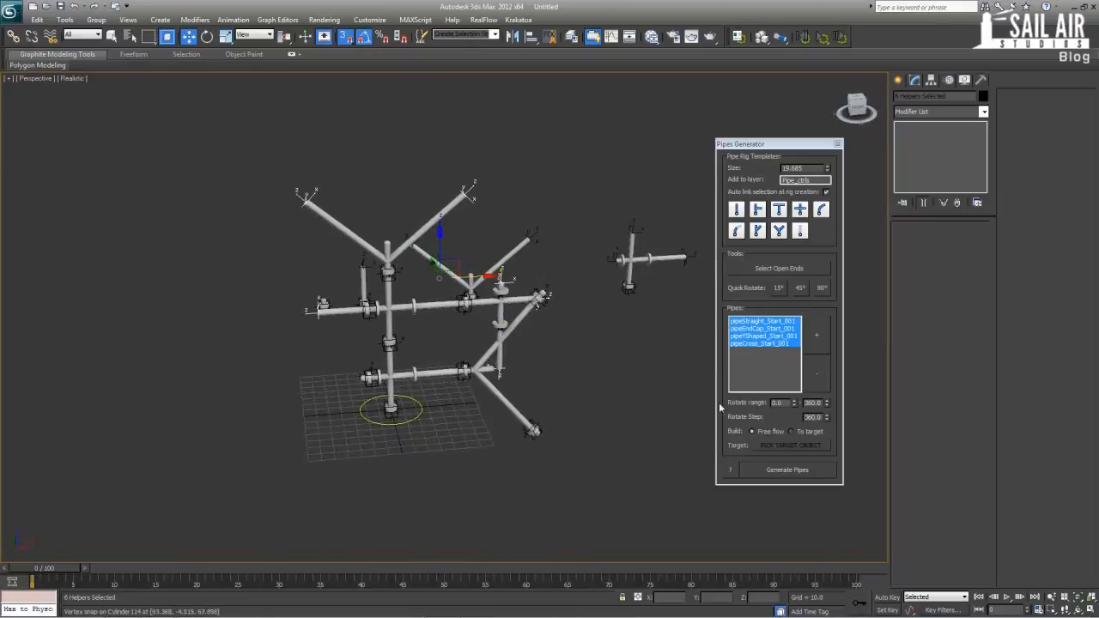
{"action": "left_click", "coordinate": [767, 329]}
{"action": "left_click", "coordinate": [783, 470]}
{"action": "left_click", "coordinate": [652, 353]}
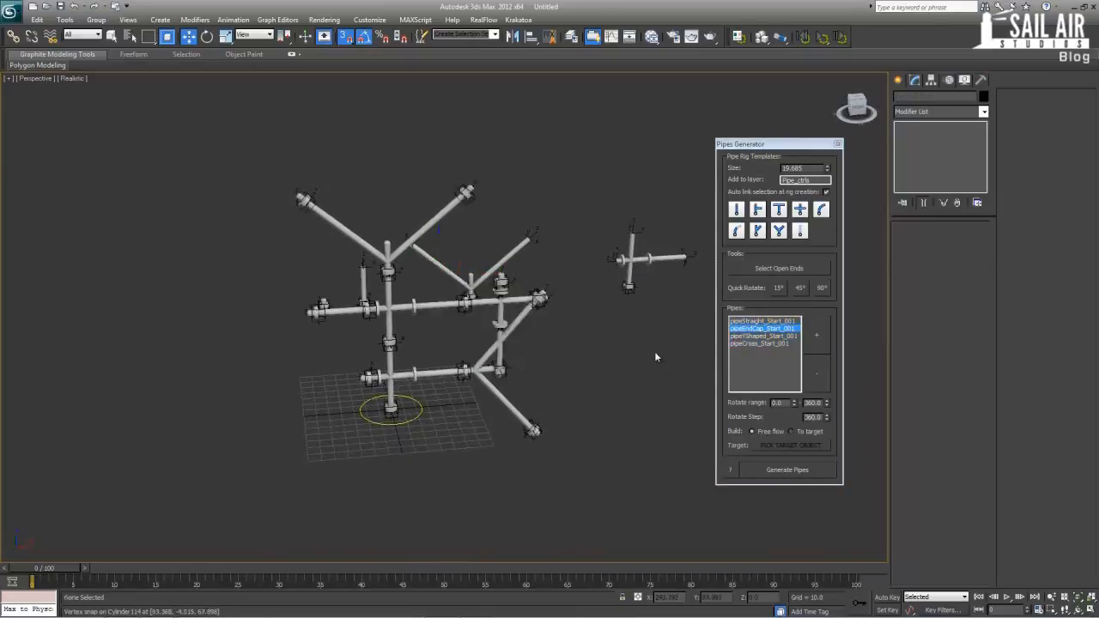
Examine the Y-shaped and straight source pieces up close and compare them with the pieces used in the capped network.
{"action": "middle_click_drag", "start_coordinate": [475, 369], "coordinate": [486, 382], "text": "alt"}
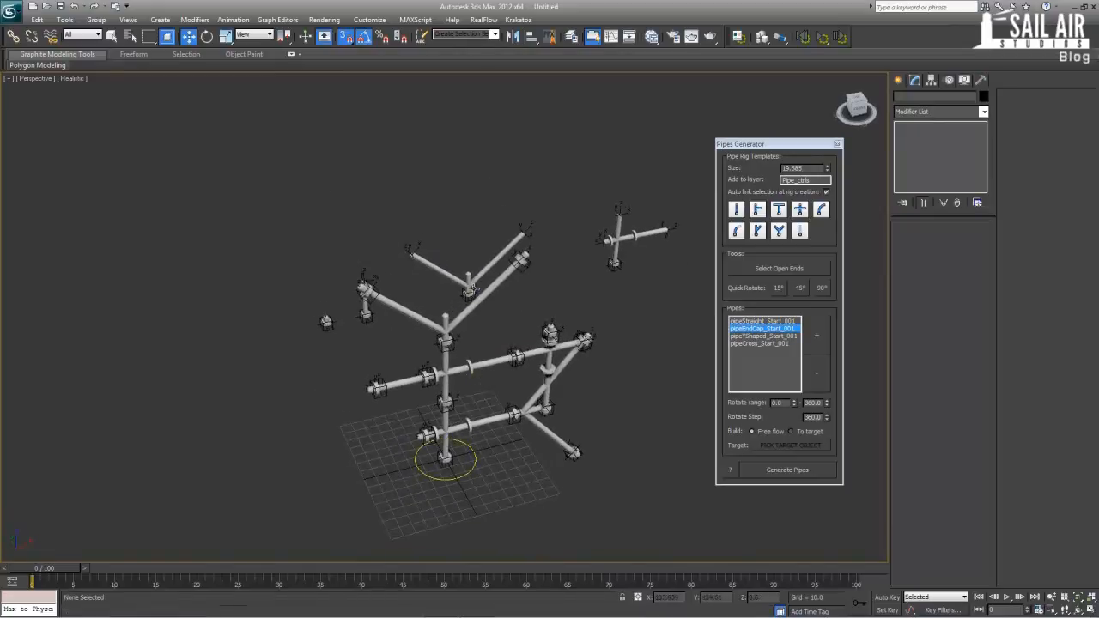
{"action": "left_click", "coordinate": [472, 289]}
{"action": "left_click", "coordinate": [496, 256]}
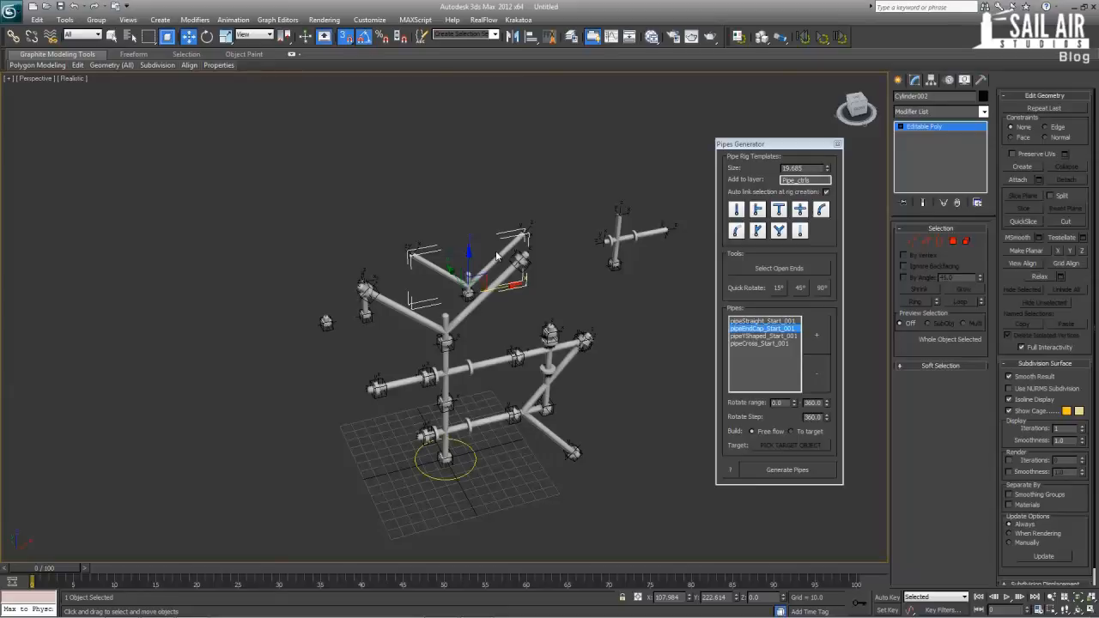
{"action": "left_click", "coordinate": [488, 367]}
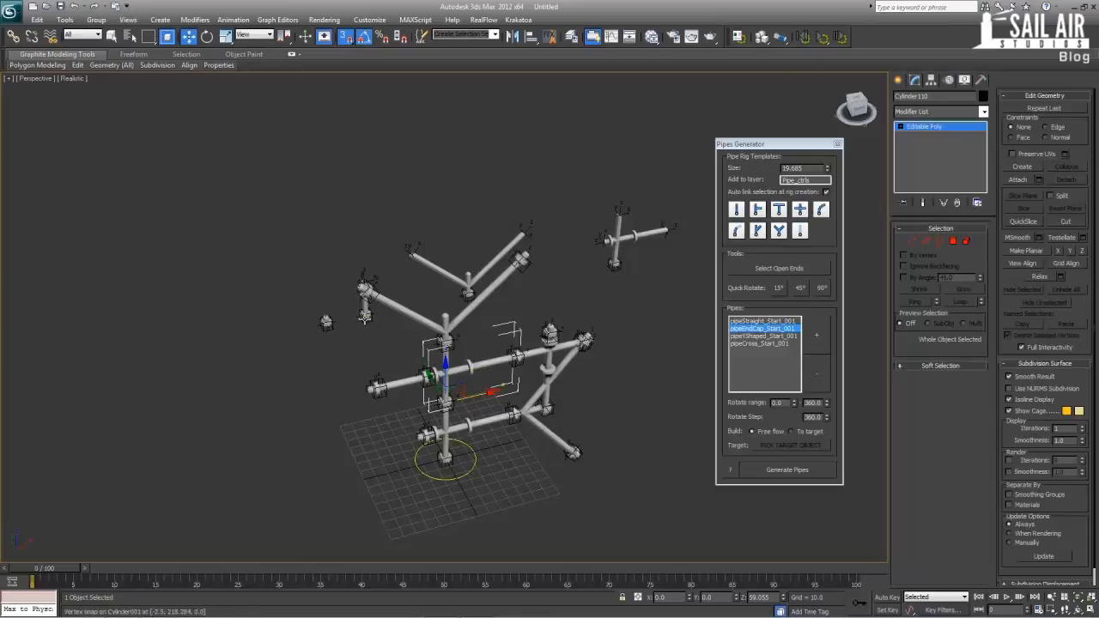
{"action": "left_click", "coordinate": [366, 289]}
{"action": "key", "text": "z"}
{"action": "scroll", "coordinate": [397, 358], "scroll_direction": "down", "scroll_amount": 5}
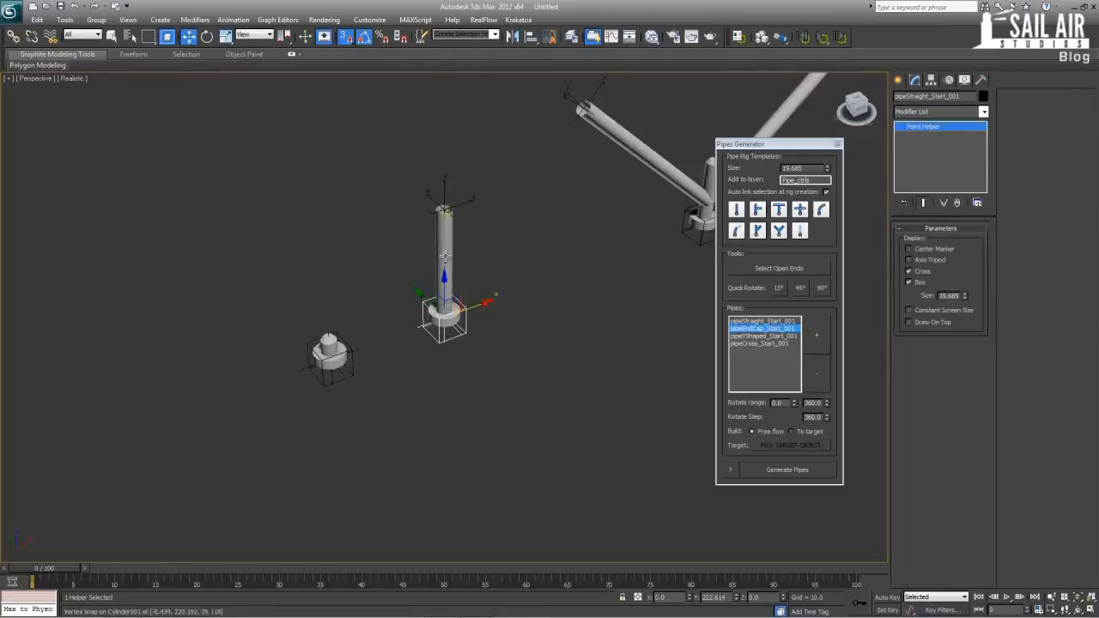
{"action": "middle_click_drag", "start_coordinate": [448, 282], "coordinate": [408, 303], "text": "alt"}
{"action": "scroll", "coordinate": [397, 316], "scroll_direction": "down", "scroll_amount": 4}
{"action": "middle_click_drag", "start_coordinate": [584, 266], "coordinate": [411, 287]}
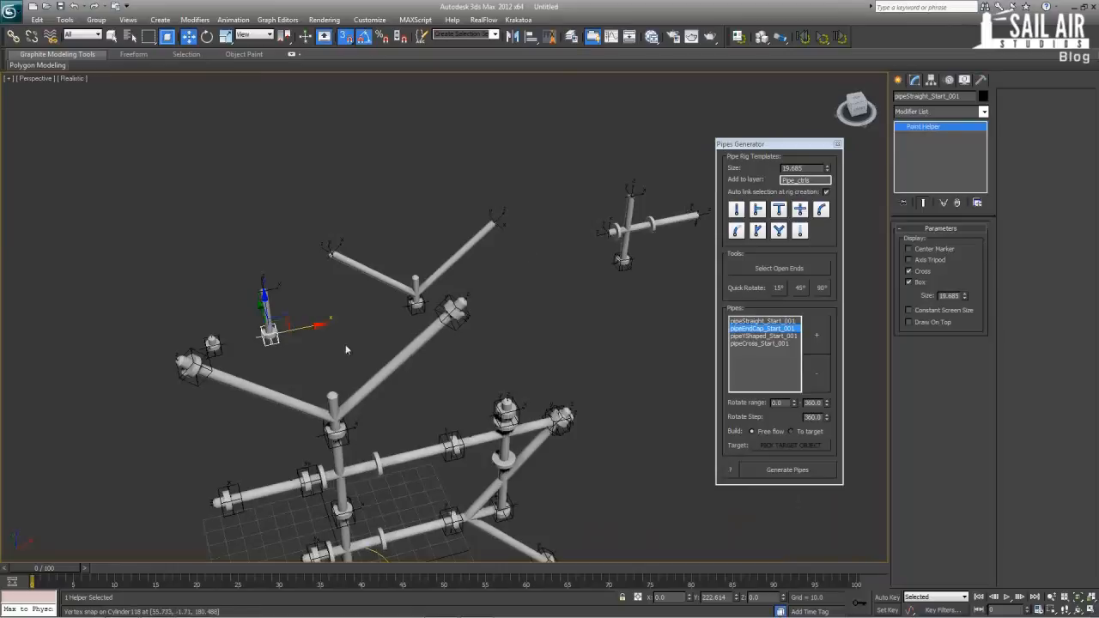
{"action": "scroll", "coordinate": [365, 238], "scroll_direction": "down", "scroll_amount": 3}
{"action": "middle_click_drag", "start_coordinate": [346, 348], "coordinate": [446, 392]}
Inspect the PipeSystem_001 base circle and view the capped network beside the large branching network from several angles.
{"action": "left_click", "coordinate": [455, 374]}
{"action": "key", "text": "z"}
{"action": "scroll", "coordinate": [483, 356], "scroll_direction": "down", "scroll_amount": 4}
{"action": "key", "text": "z"}
{"action": "scroll", "coordinate": [446, 390], "scroll_direction": "down", "scroll_amount": 2}
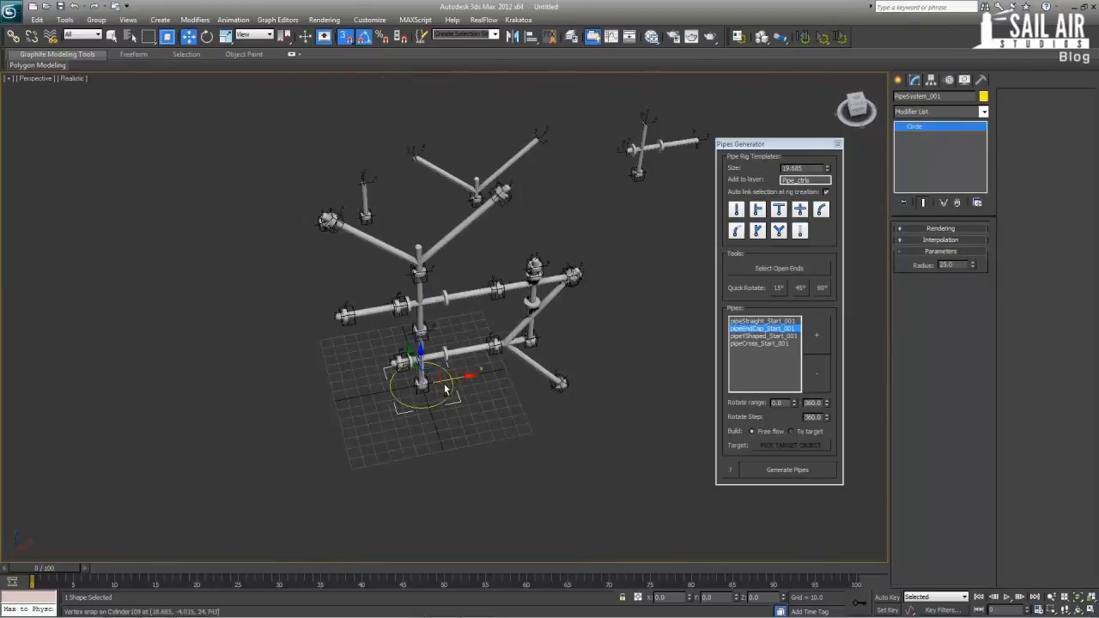
{"action": "left_click", "coordinate": [524, 413]}
{"action": "scroll", "coordinate": [508, 394], "scroll_direction": "down", "scroll_amount": 4}
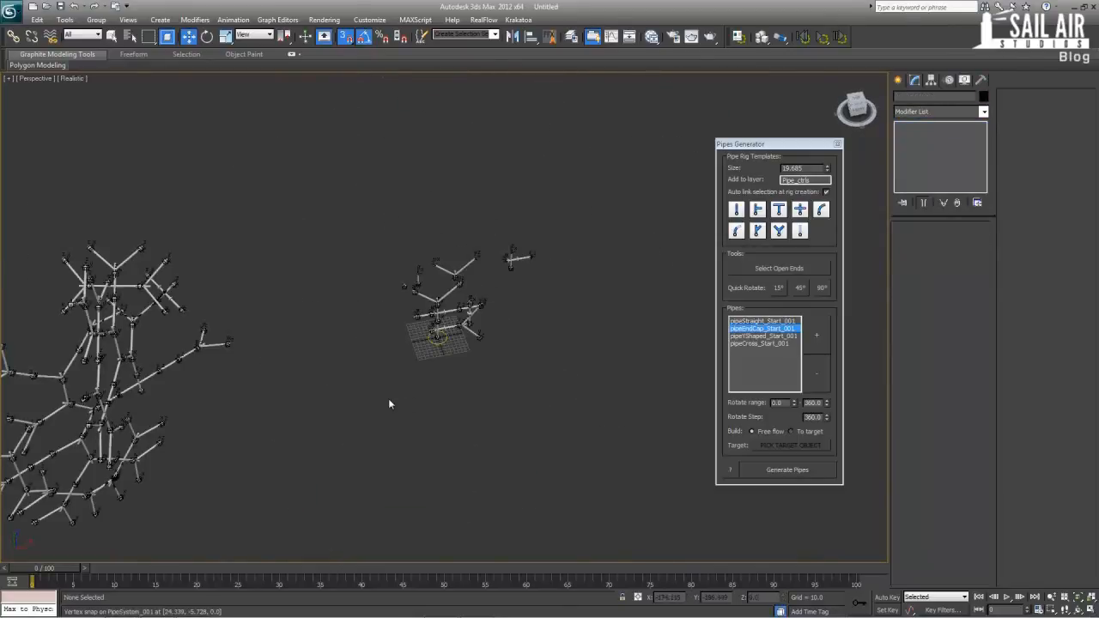
{"action": "middle_click_drag", "start_coordinate": [388, 400], "coordinate": [487, 356], "text": "alt"}
{"action": "scroll", "coordinate": [407, 393], "scroll_direction": "up", "scroll_amount": 3}
{"action": "scroll", "coordinate": [367, 392], "scroll_direction": "down", "scroll_amount": 2}
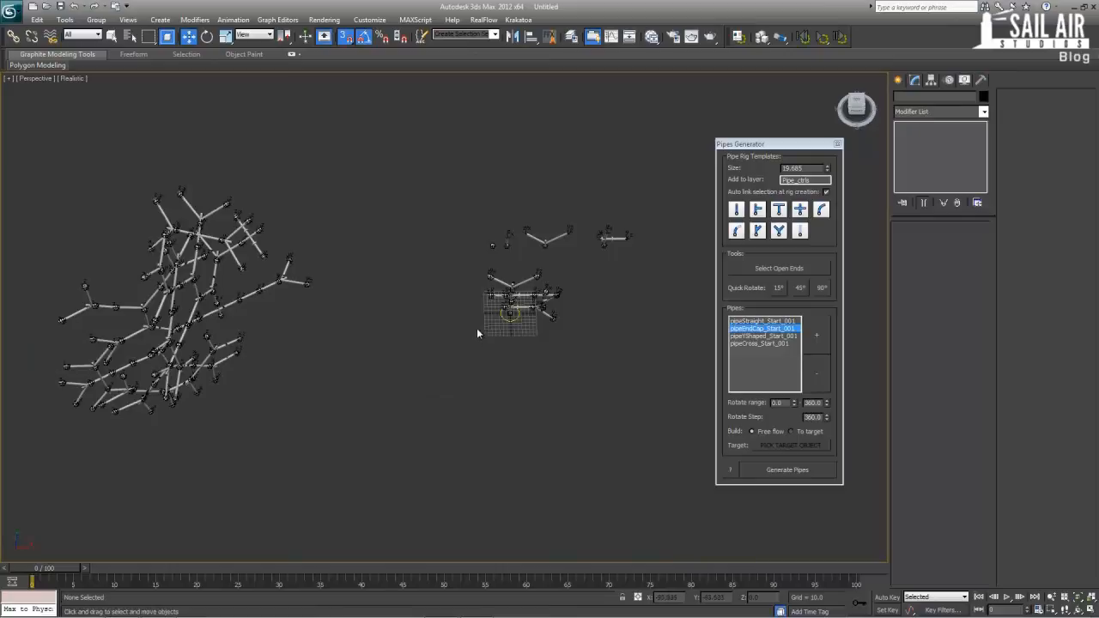
{"action": "scroll", "coordinate": [475, 336], "scroll_direction": "up", "scroll_amount": 4}
{"action": "middle_click_drag", "start_coordinate": [564, 358], "coordinate": [517, 367]}
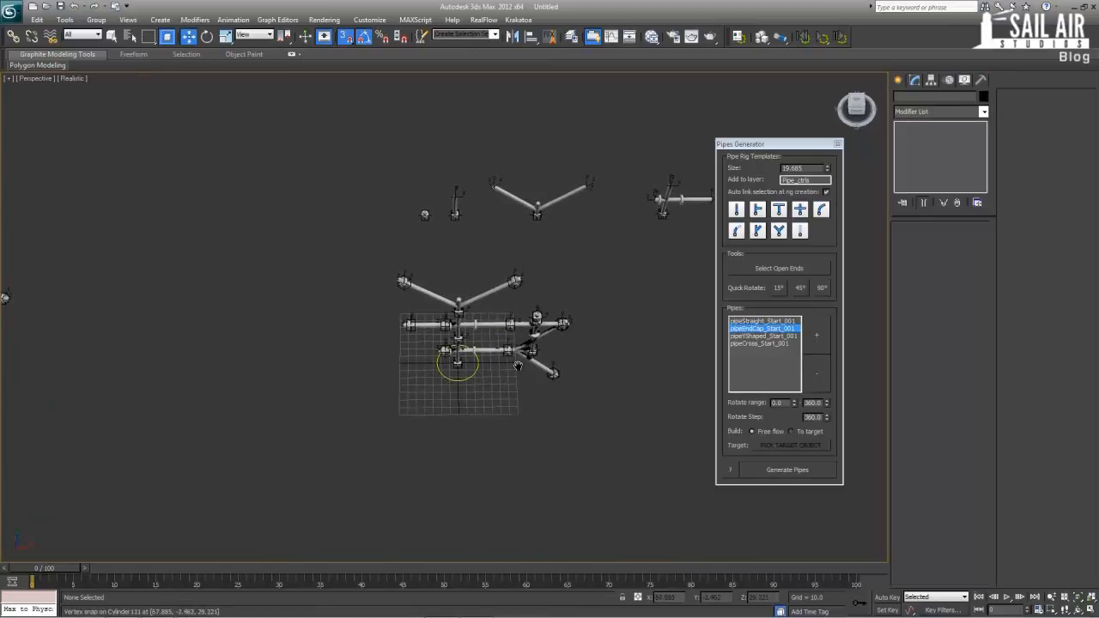
{"action": "scroll", "coordinate": [410, 365], "scroll_direction": "down", "scroll_amount": 3}
{"action": "middle_click_drag", "start_coordinate": [409, 368], "coordinate": [461, 333], "text": "alt"}
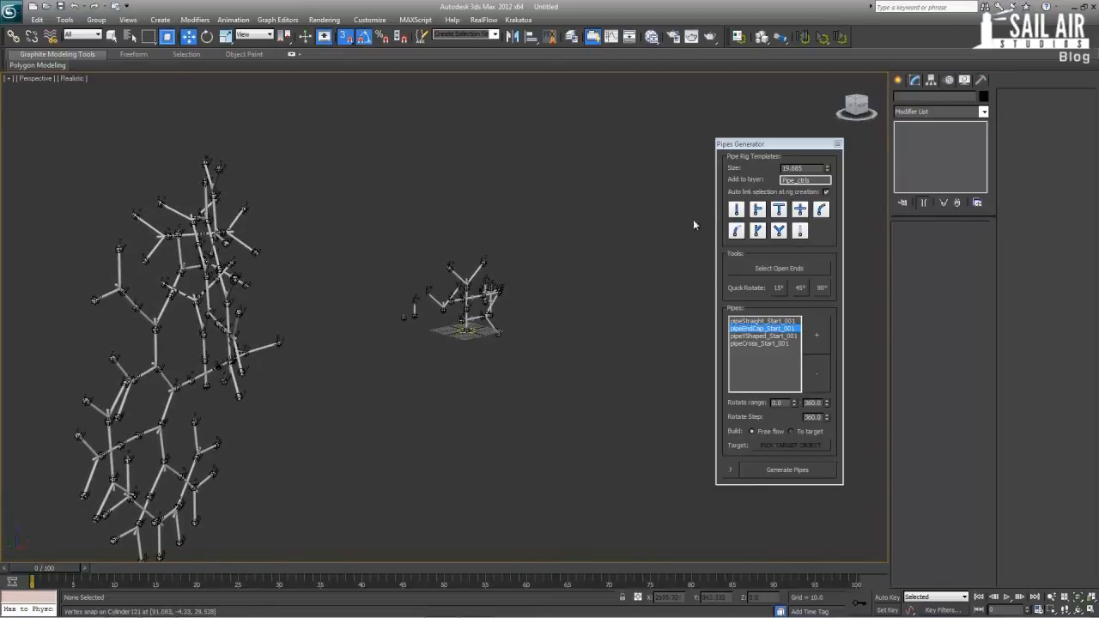